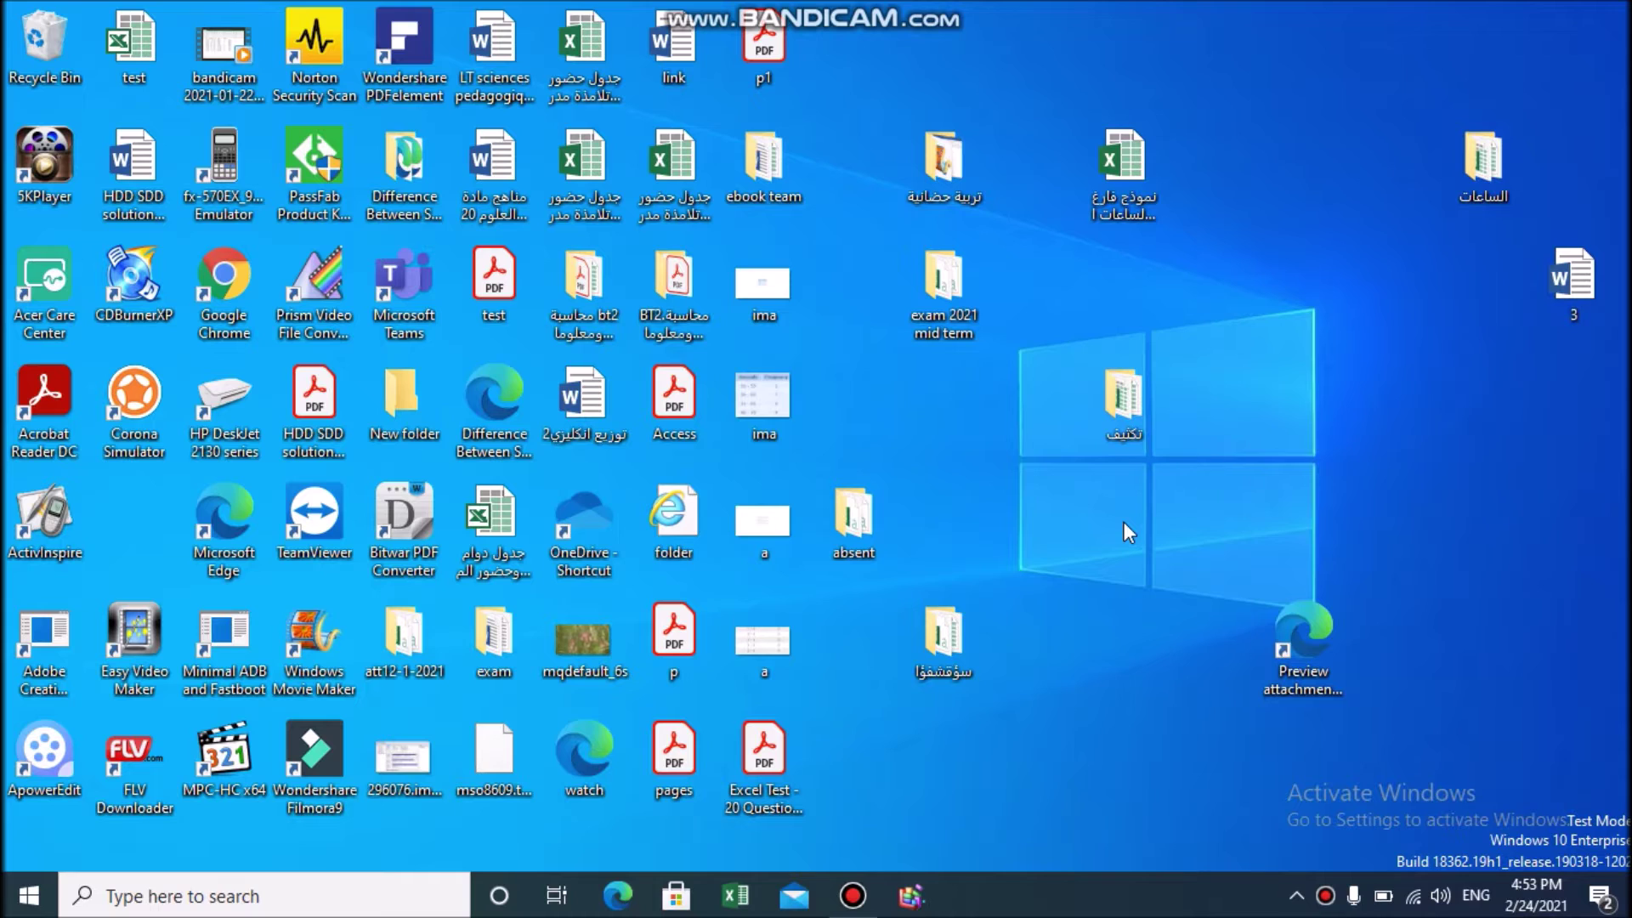
Step: Find Access 2016 through the Windows search and pin it to the taskbar
left_click(216, 908)
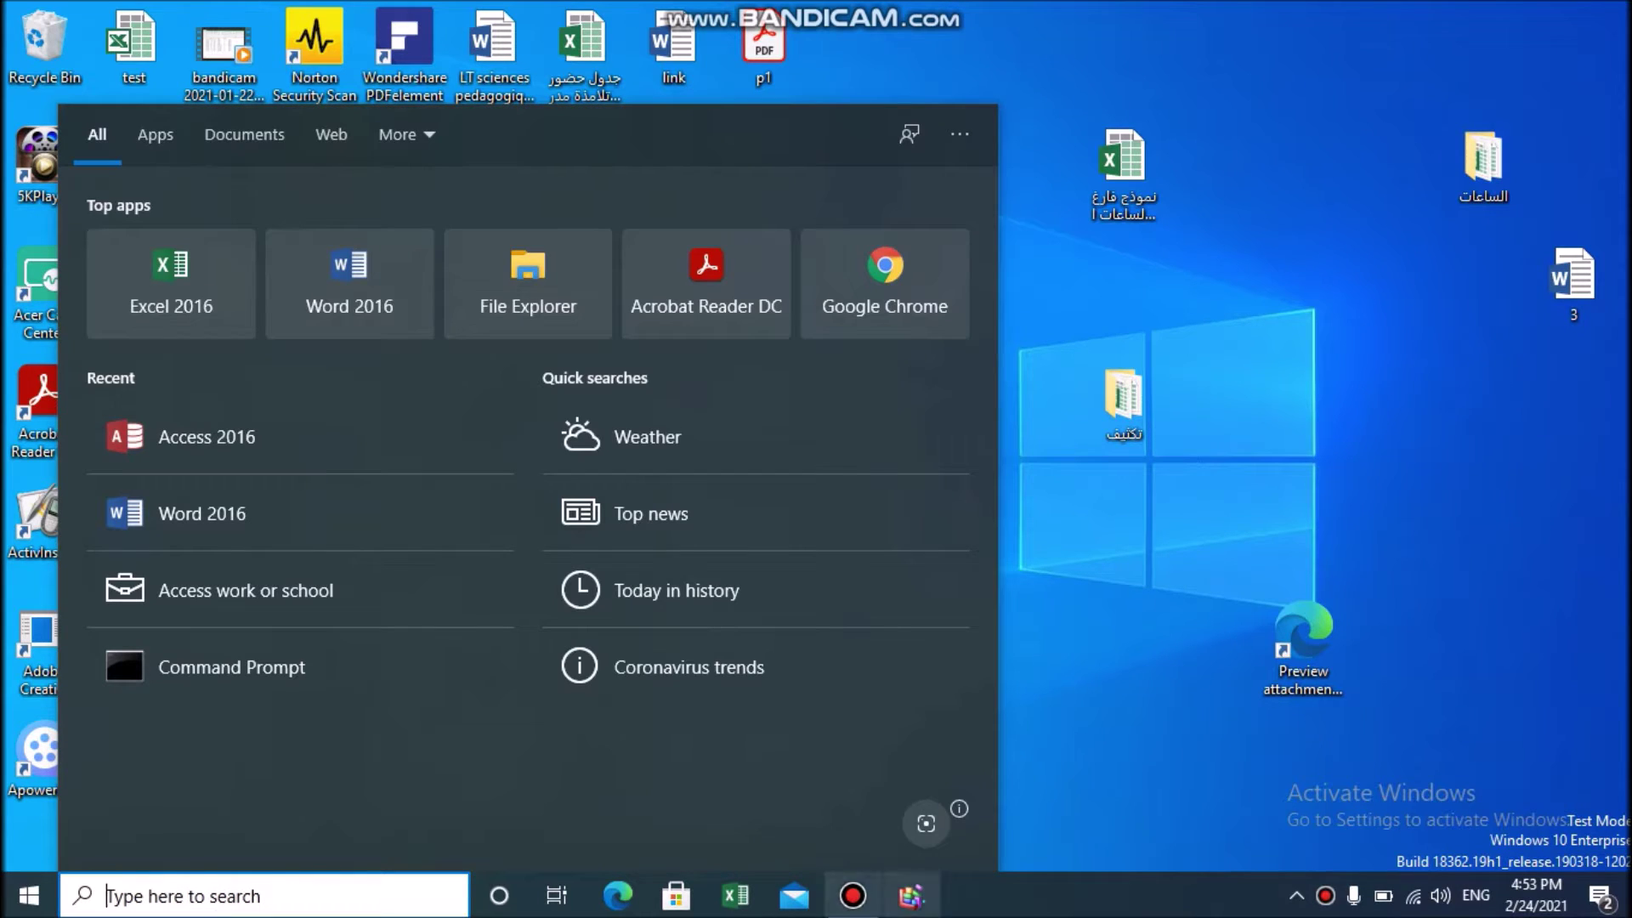
type("acces")
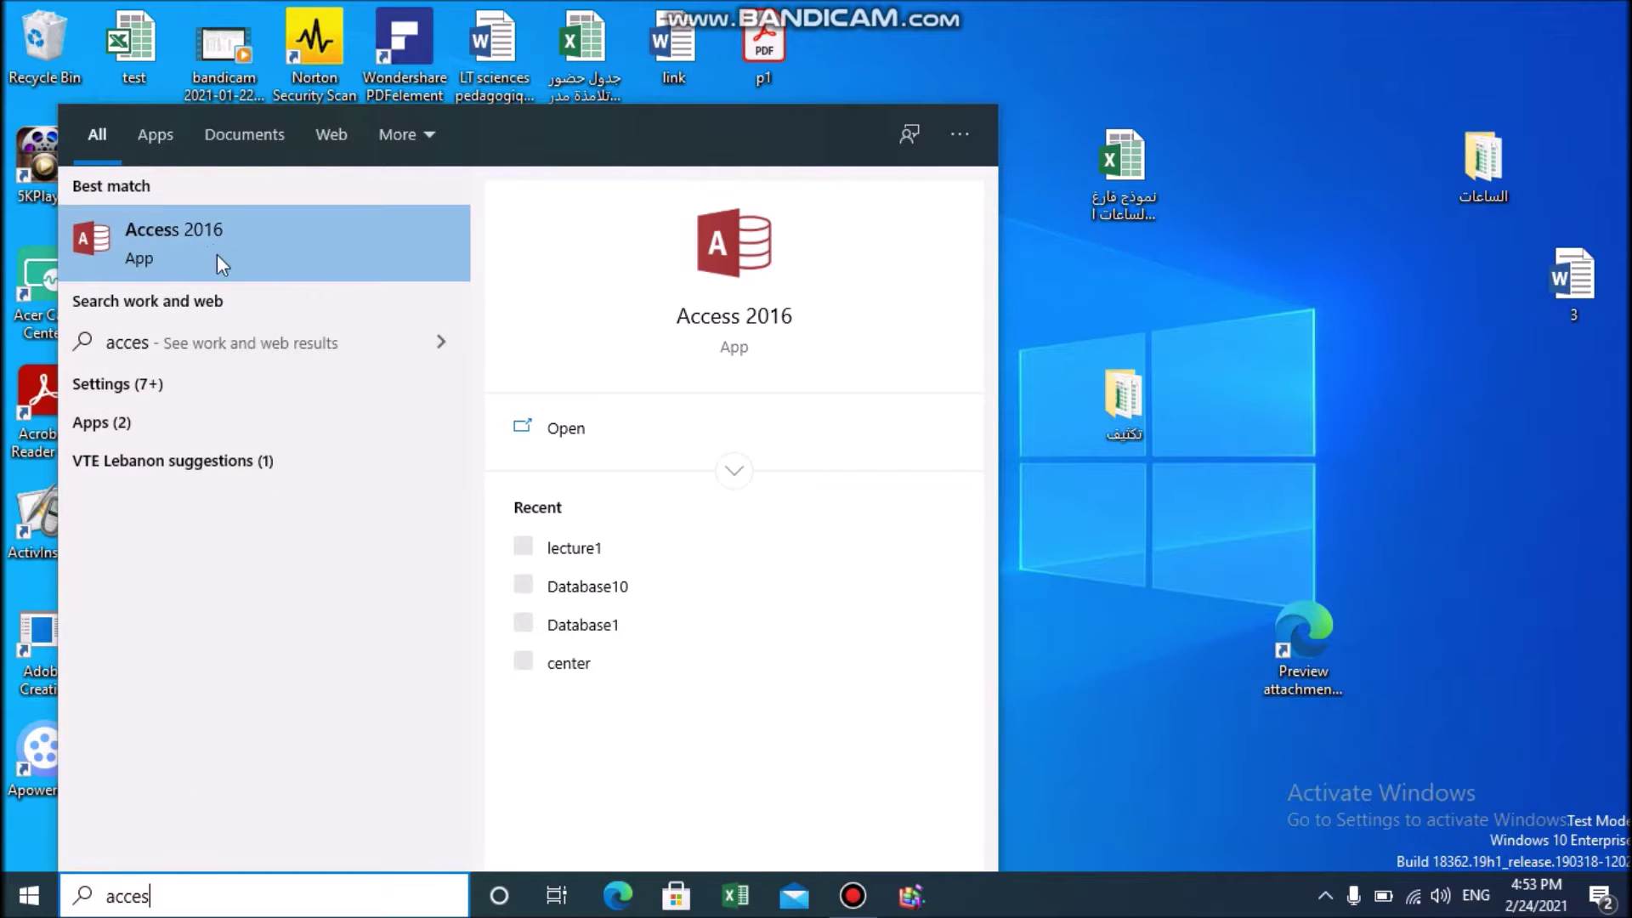
left_click(212, 243)
right_click(211, 243)
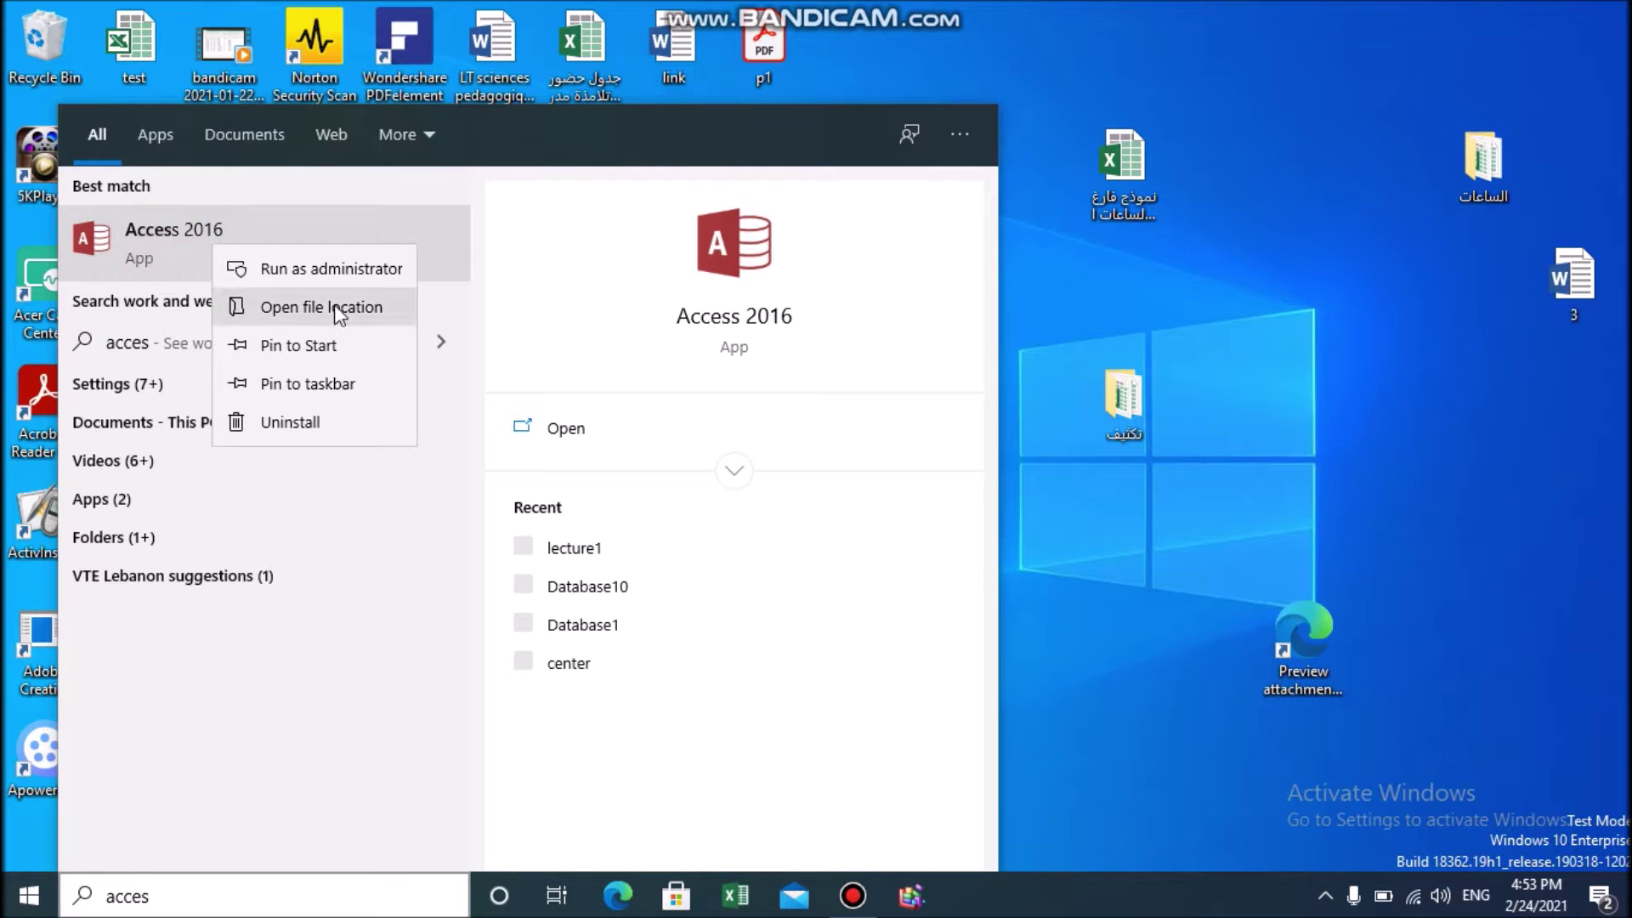
left_click(335, 375)
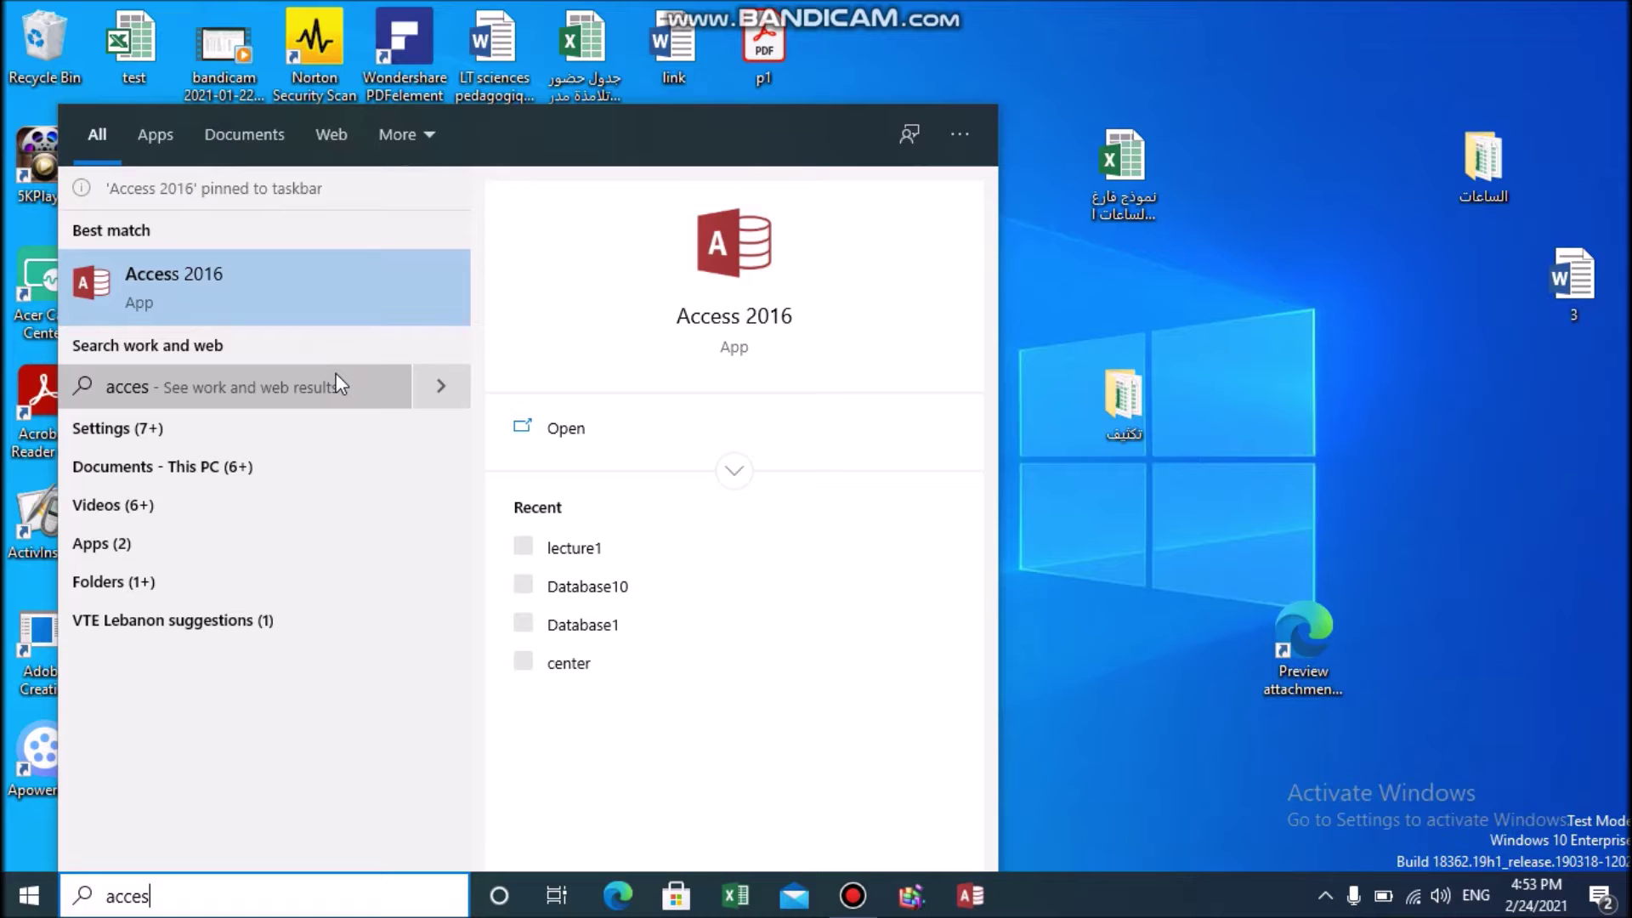
left_click(1105, 61)
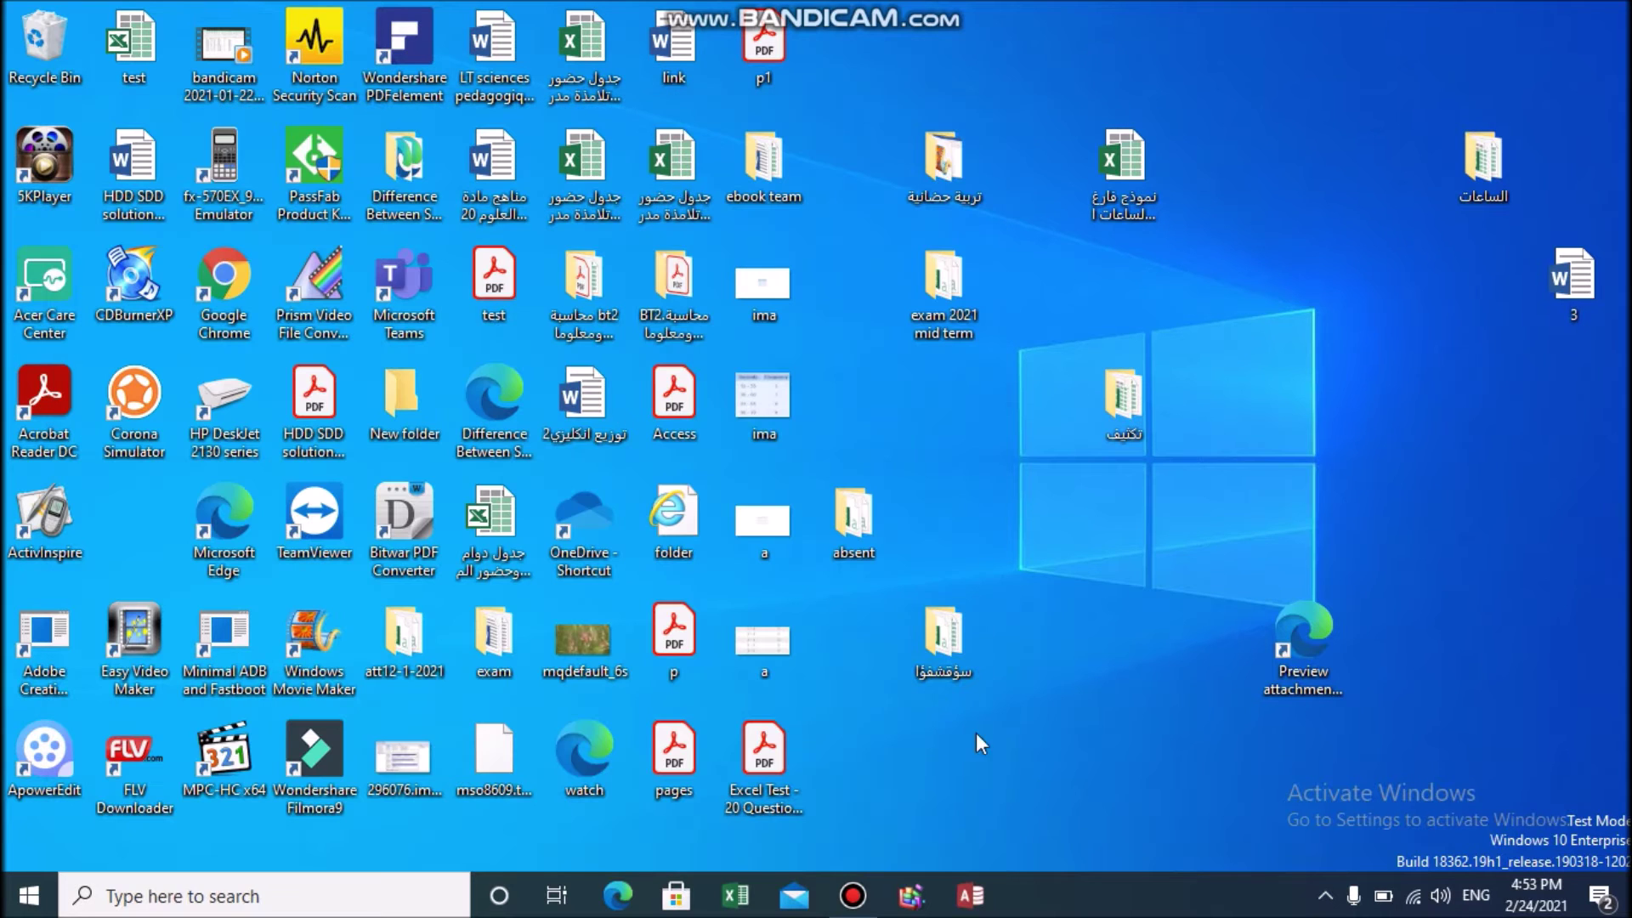
Step: Launch Access and begin a new blank desktop database
left_click(970, 895)
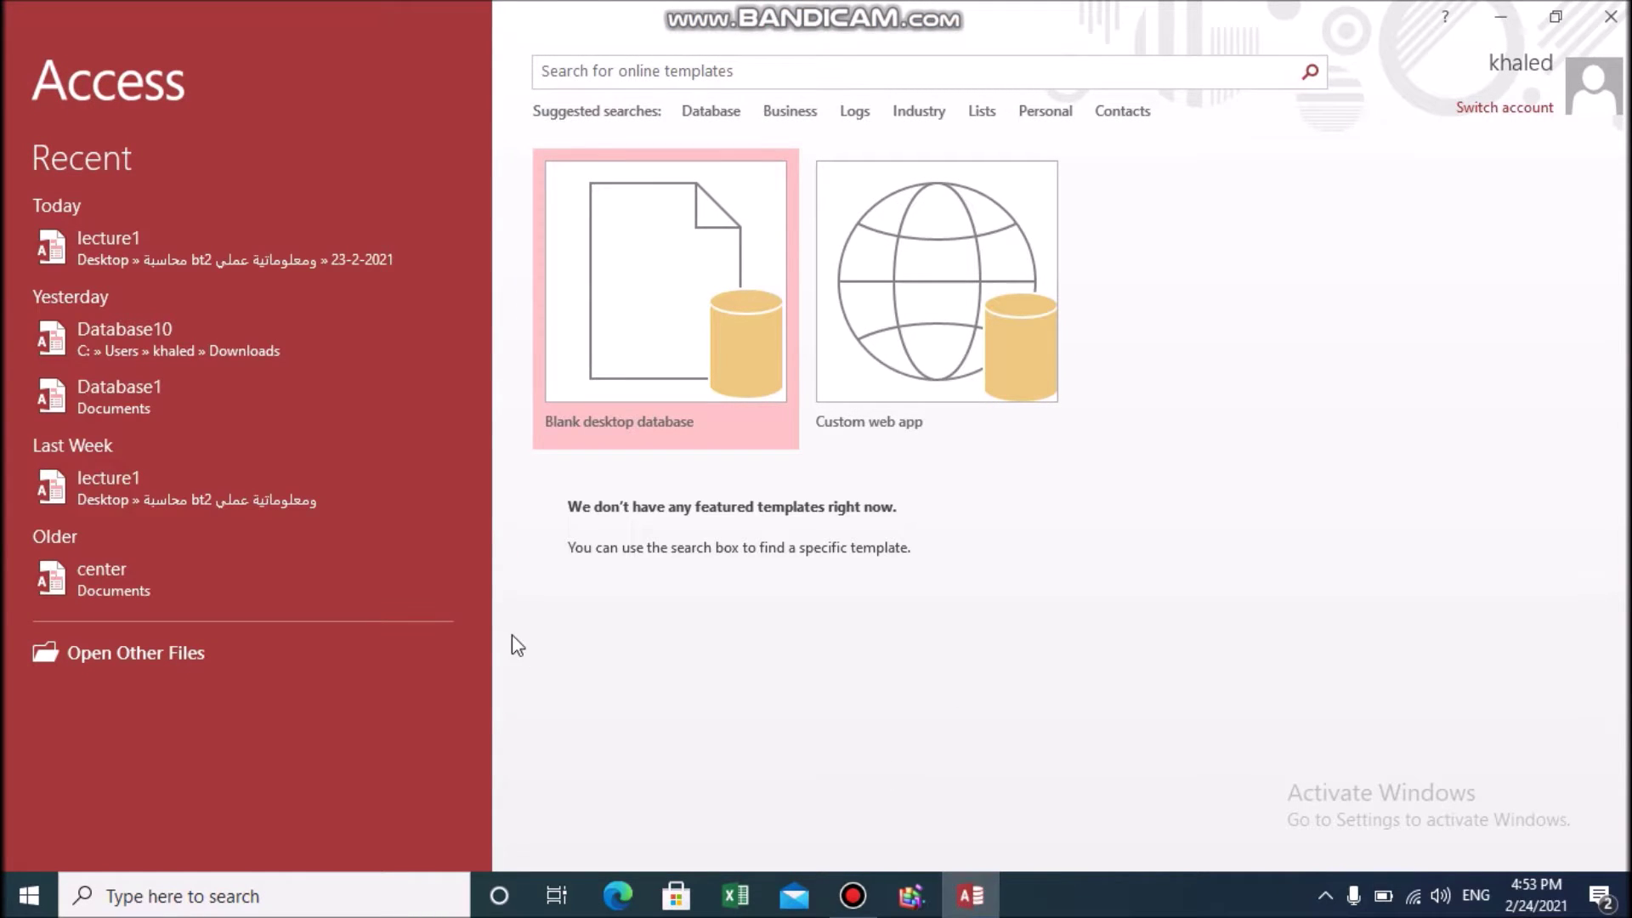
left_click(1089, 173)
left_click(748, 243)
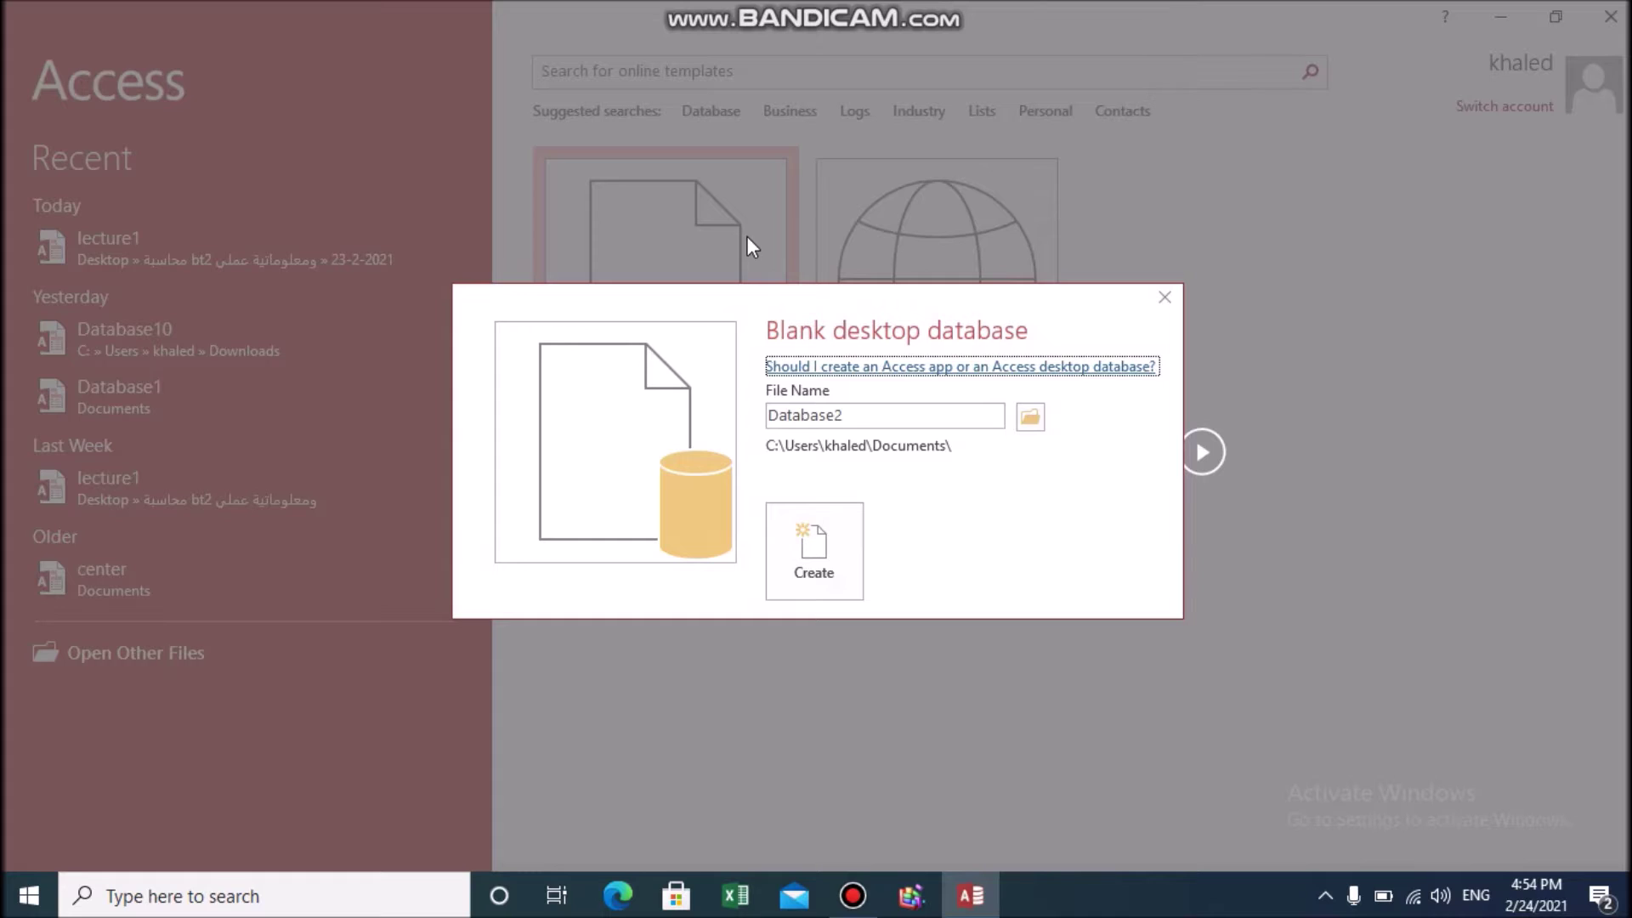
Step: Name the new database file "relation" and create it in the Documents folder
left_click(868, 414)
double_click(867, 414)
type("realtion")
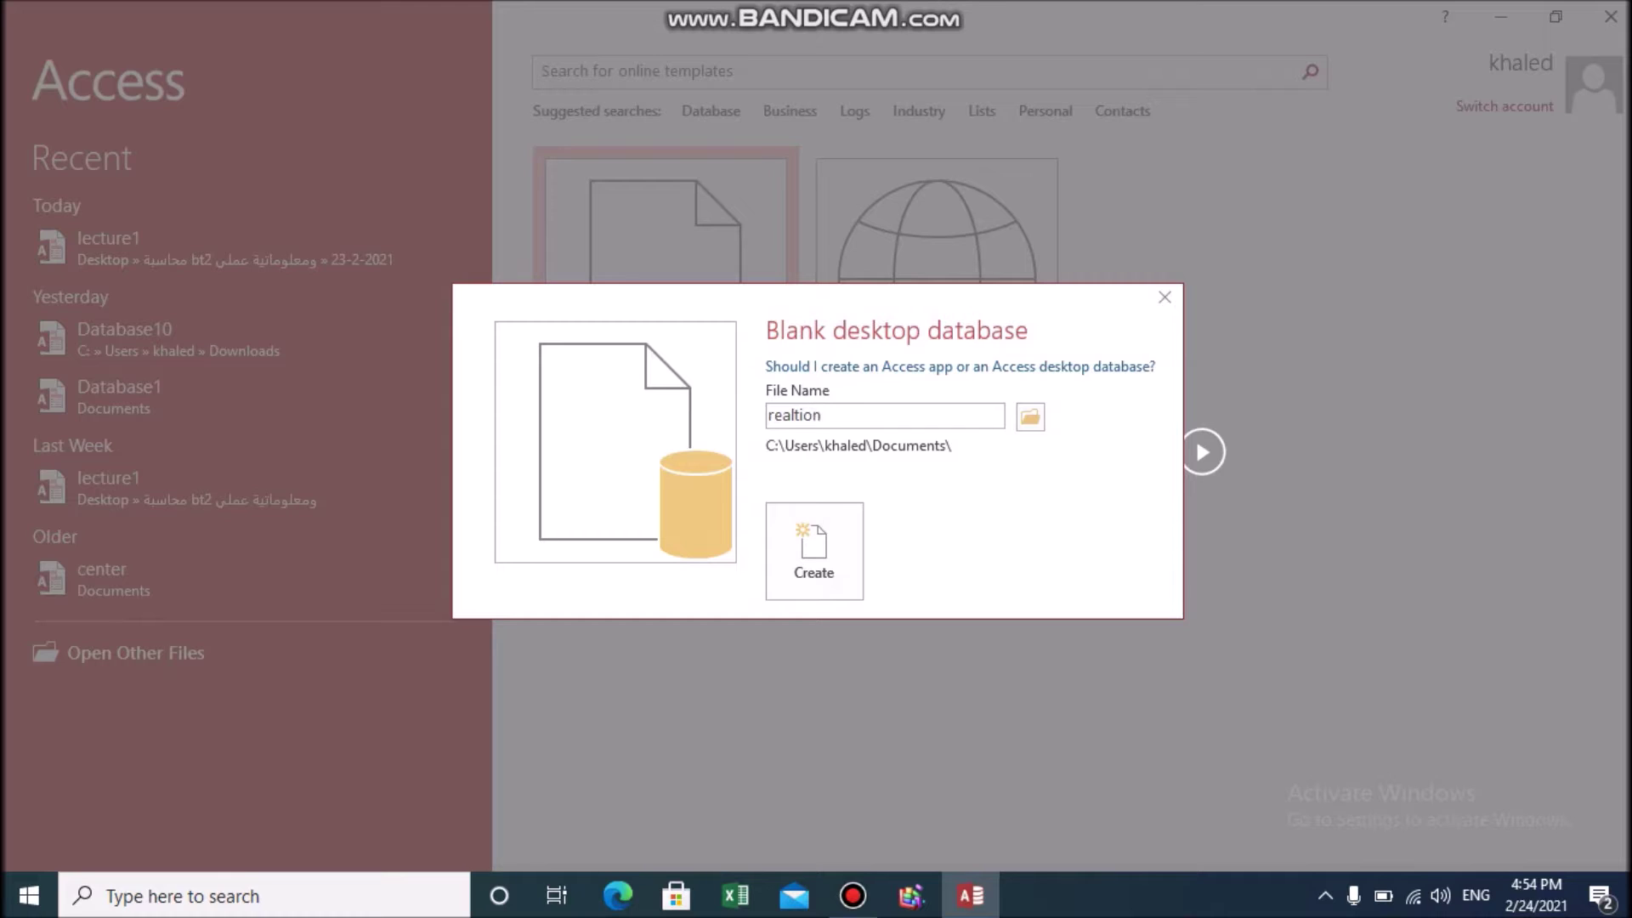
key("BackSpace")
key("BackSpace")
key("BackSpace")
key("BackSpace")
key("BackSpace")
key("BackSpace")
type("lation")
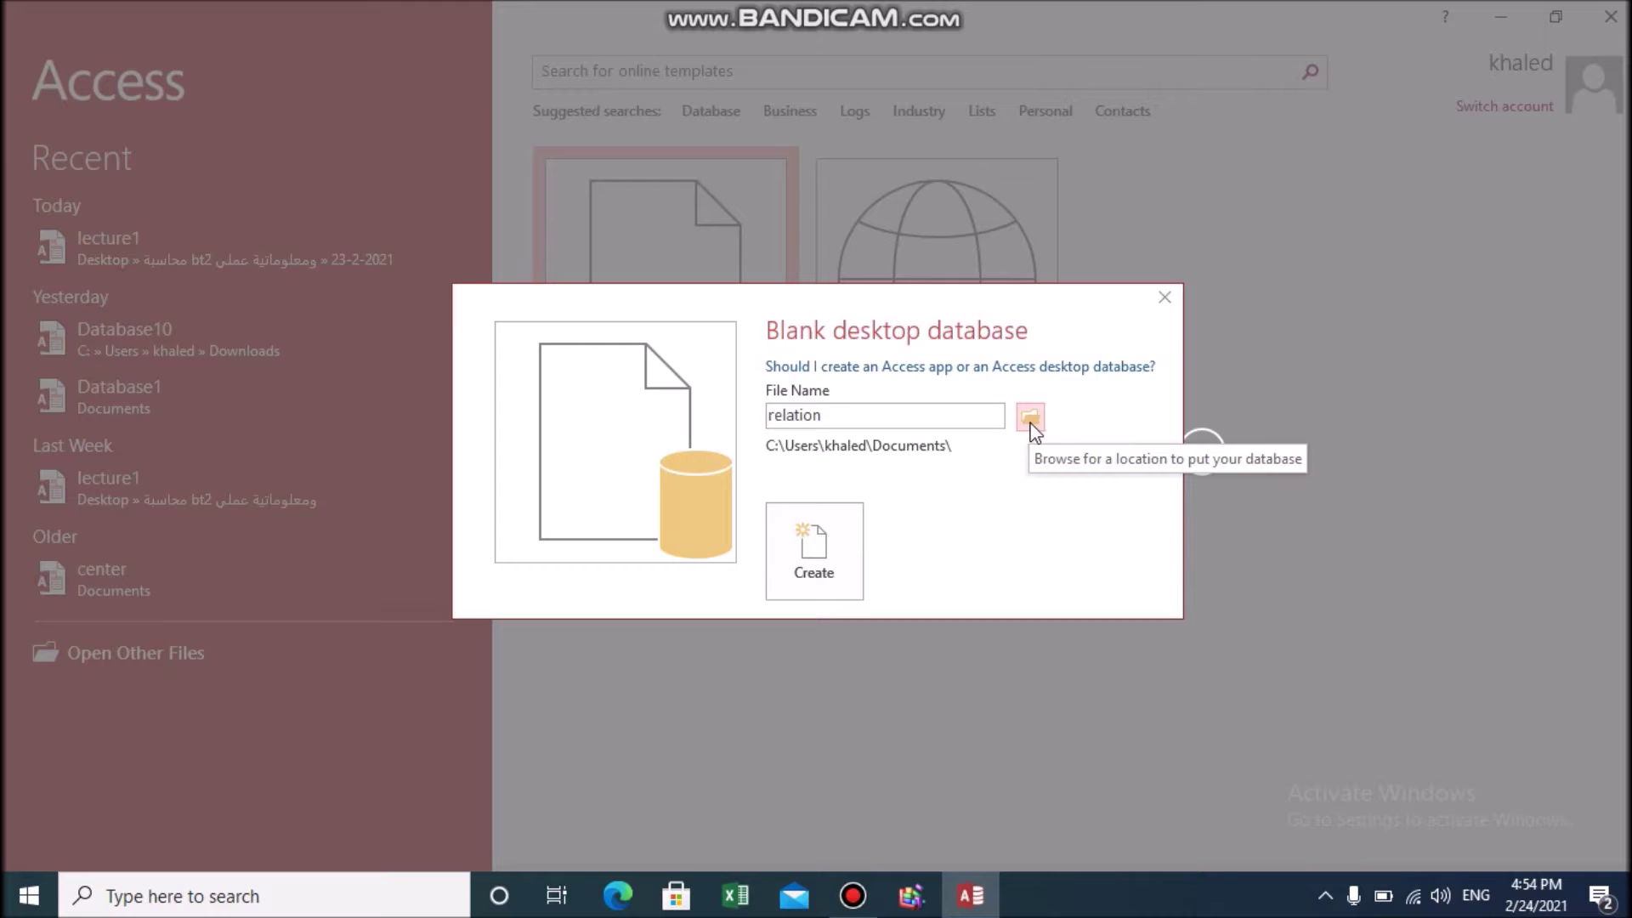
left_click(829, 561)
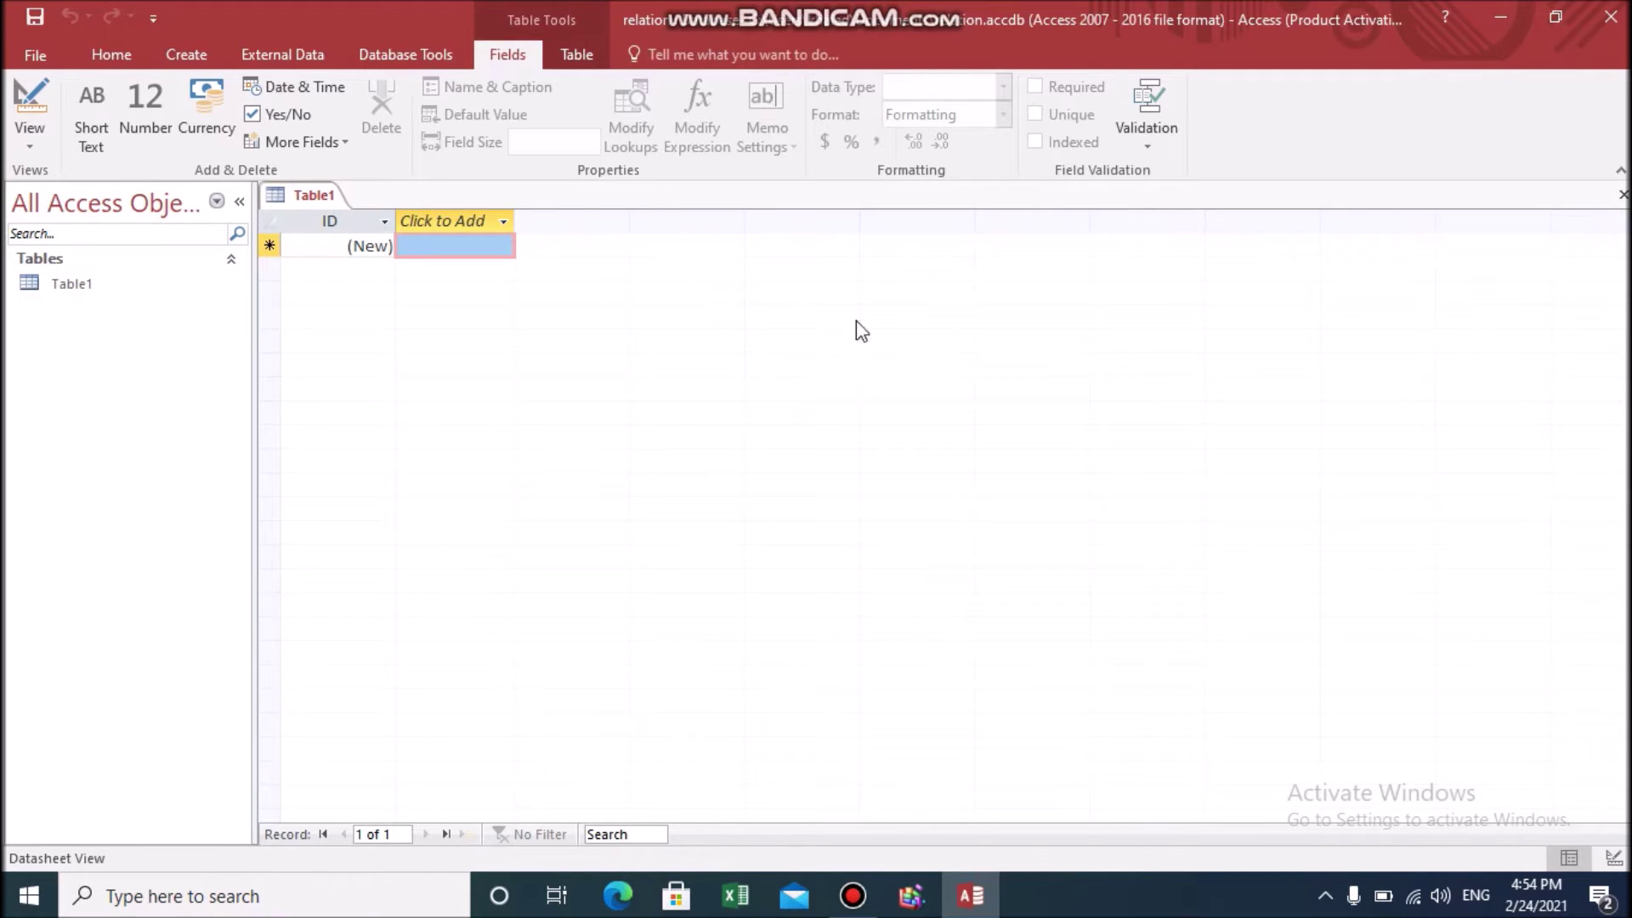
Step: Close the default empty table and start a new table in Design view
left_click(1620, 196)
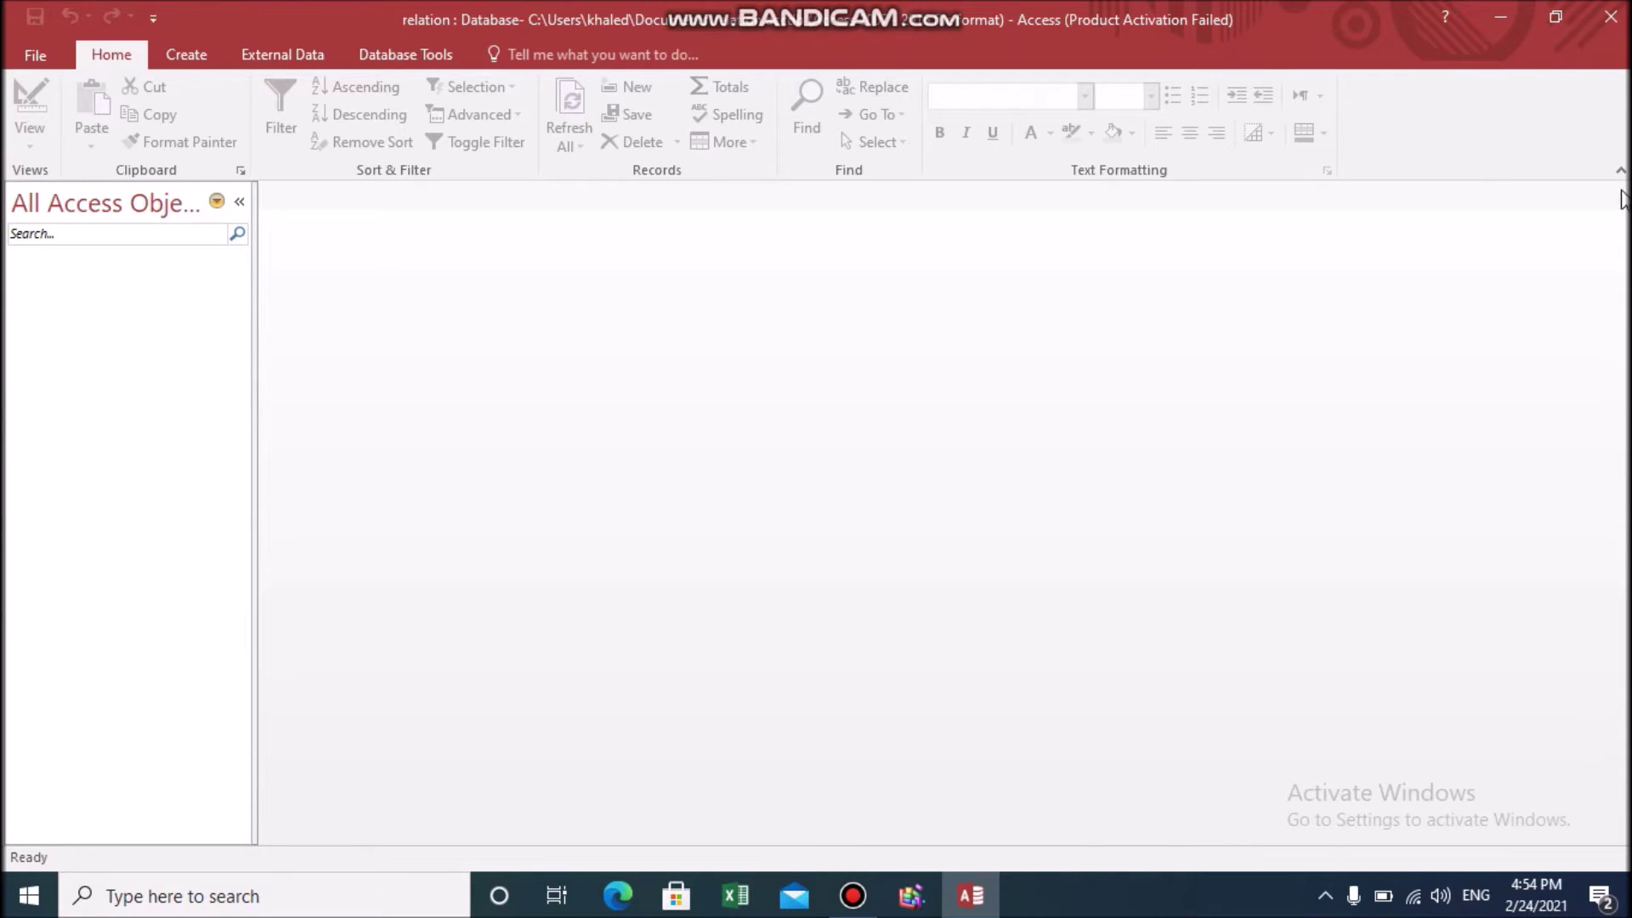
left_click(184, 58)
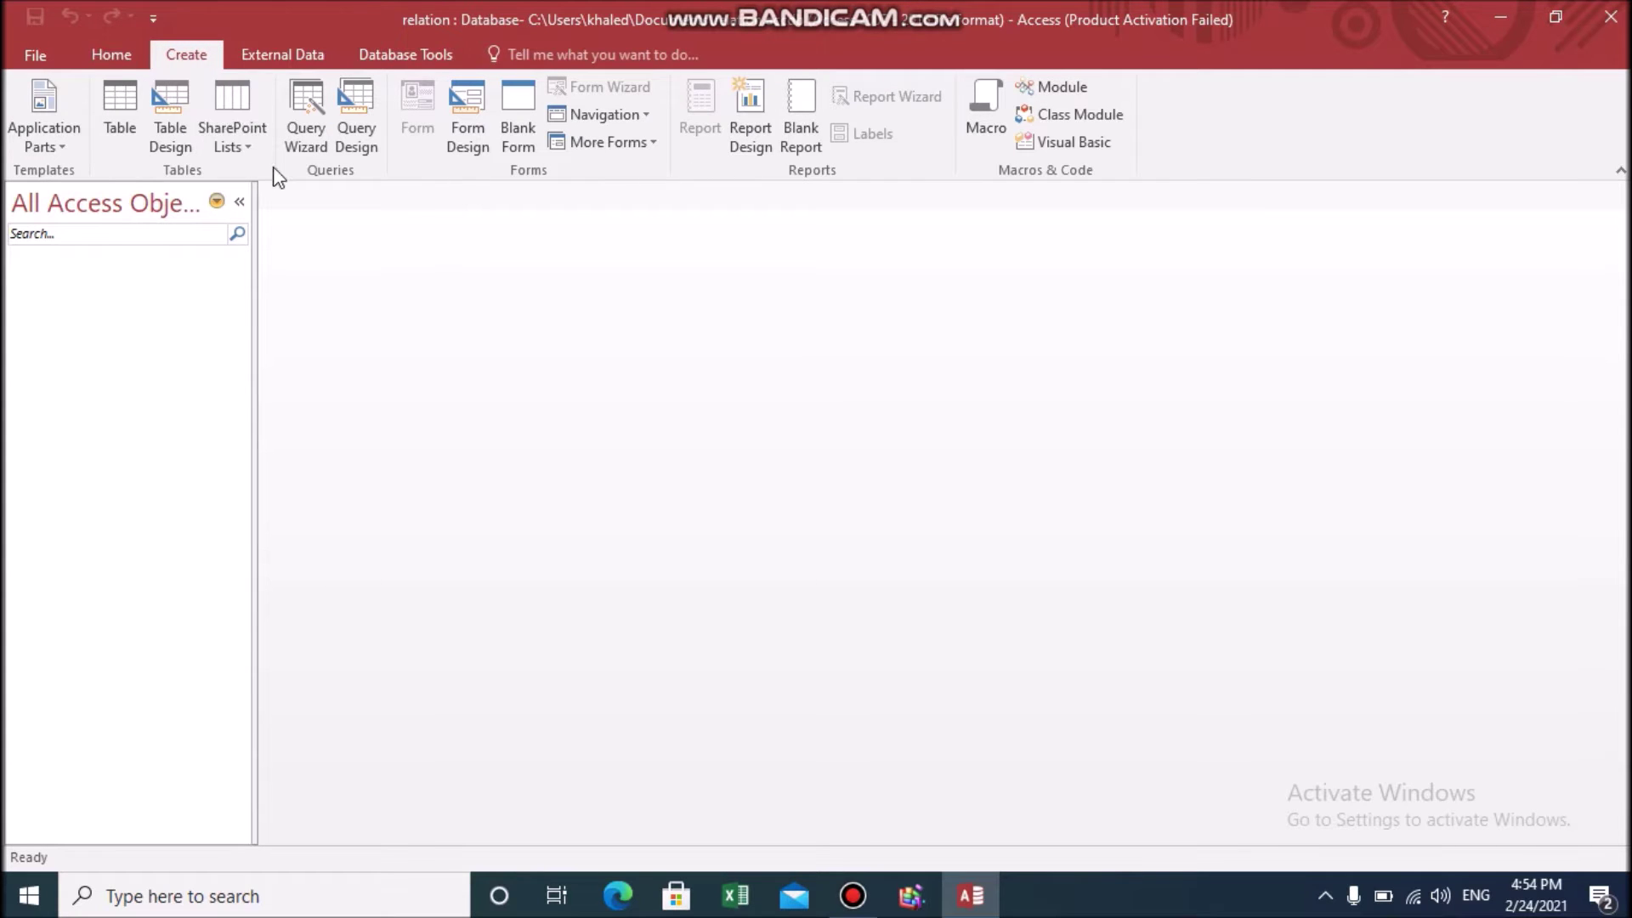
left_click(169, 128)
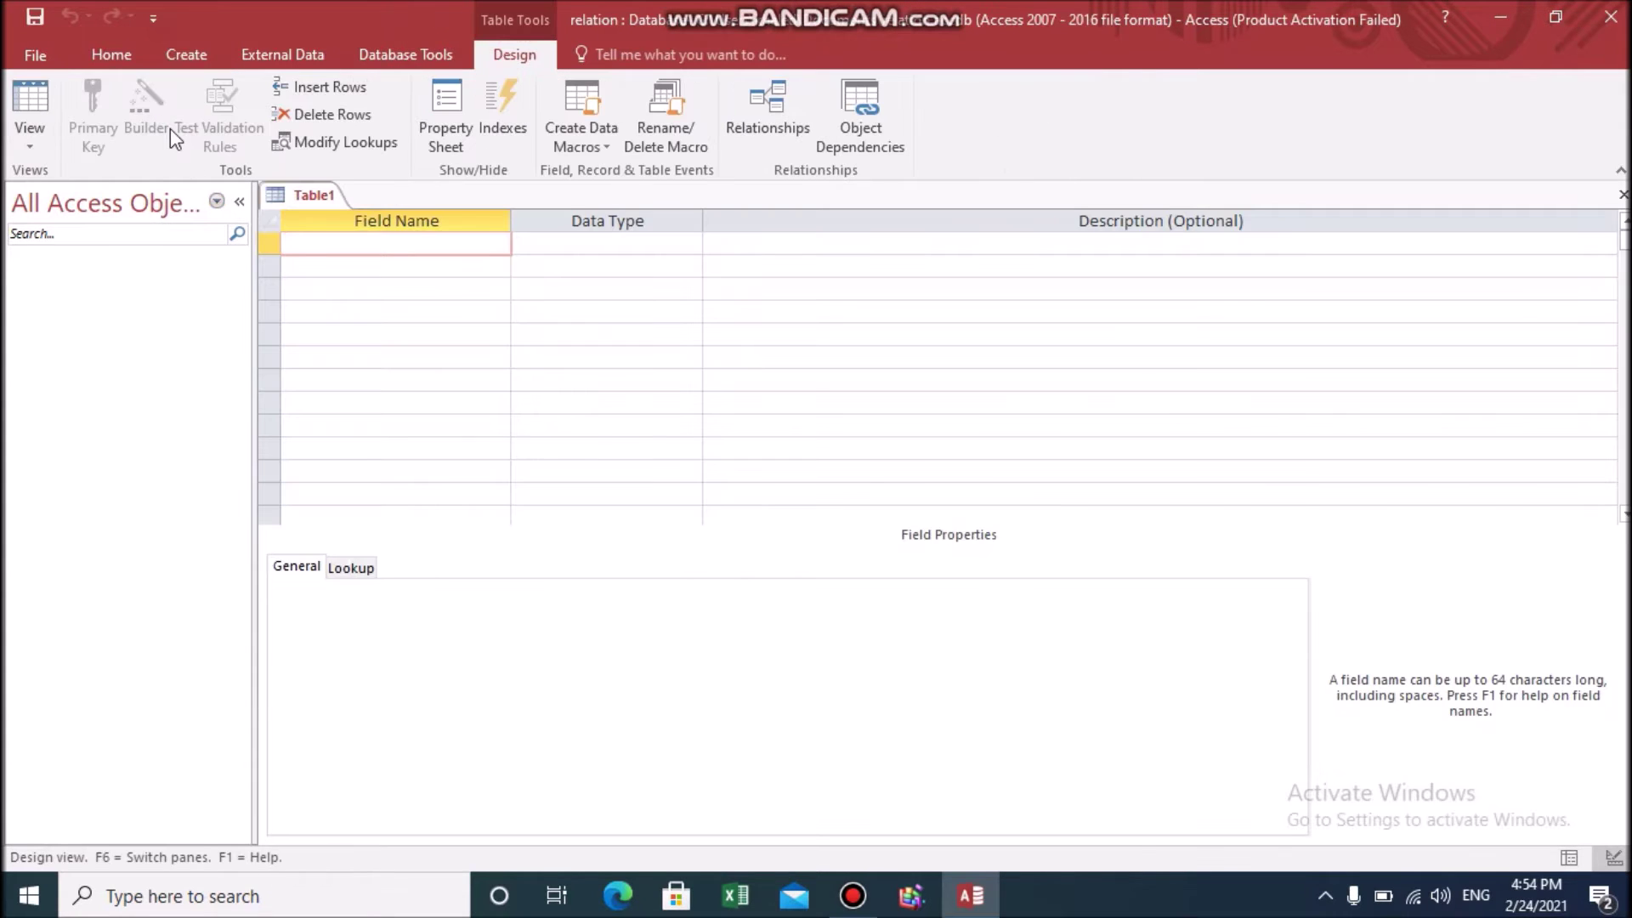
Step: Add a Short Text field named "code" and make it the table's primary key
type("code")
left_click(614, 244)
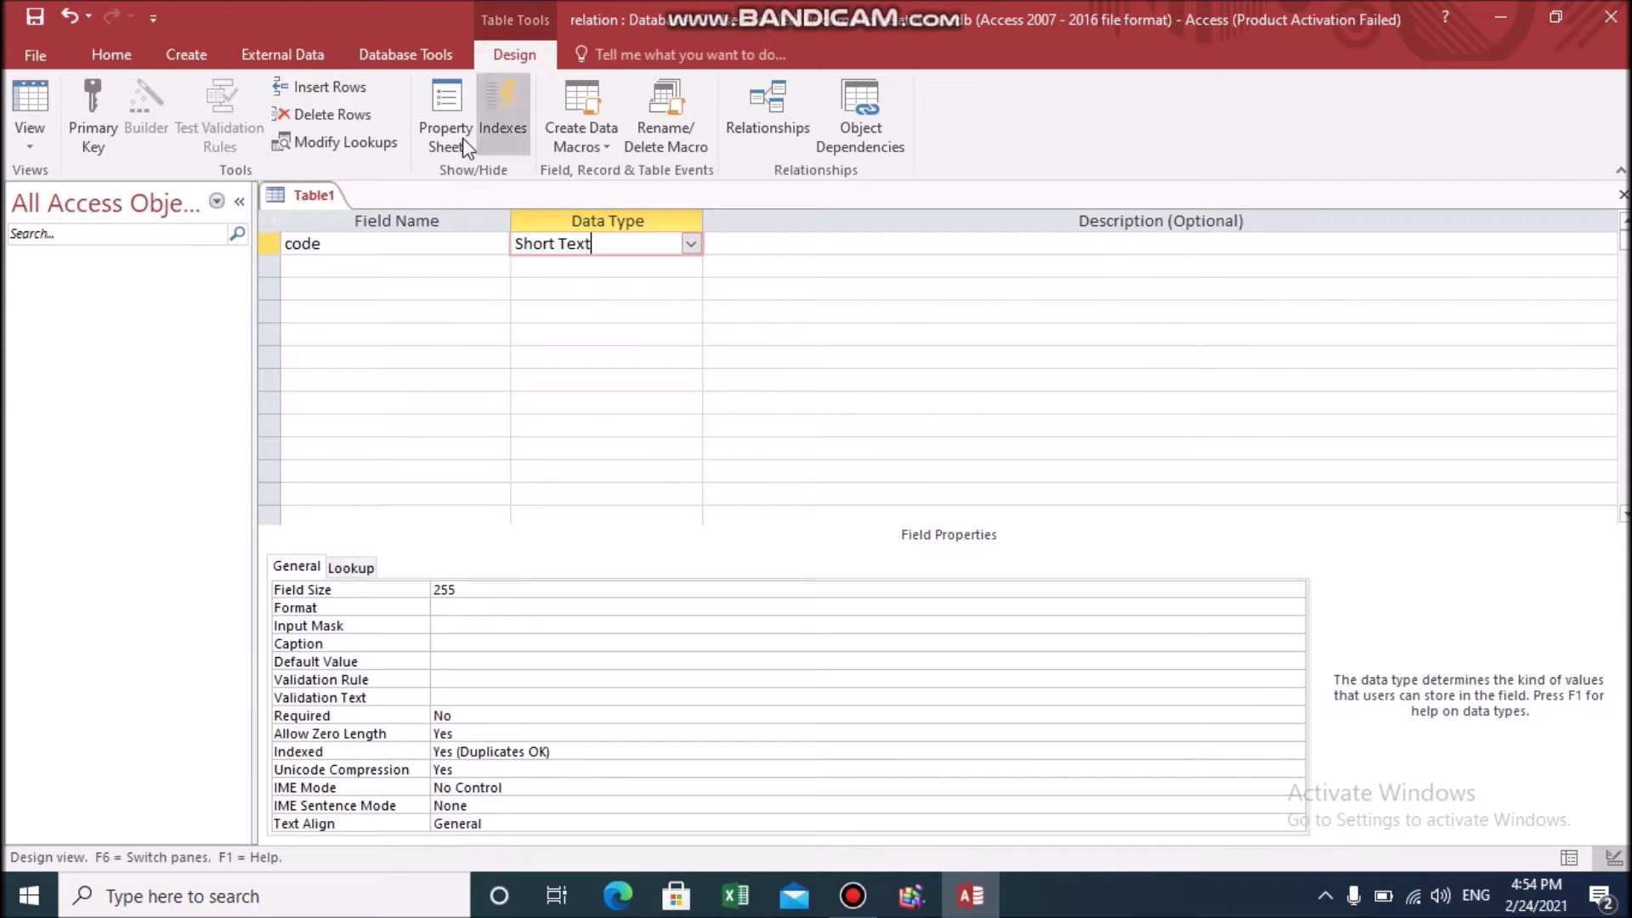
left_click(88, 126)
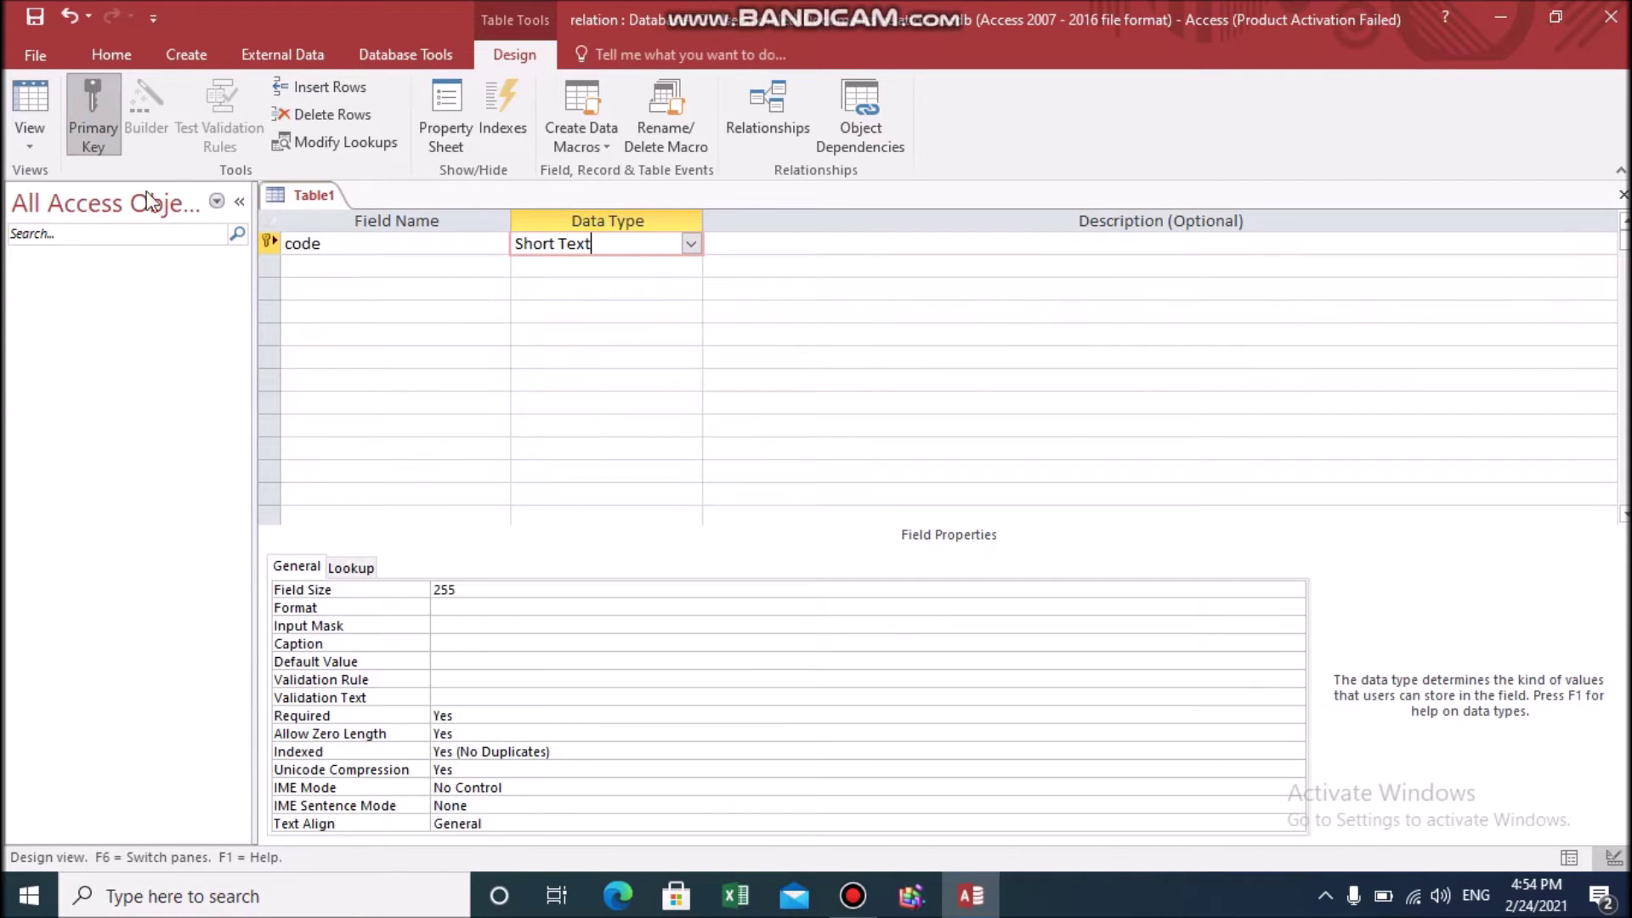
Step: Add a Short Text field named "client name" below the code field and edit its field size
left_click(339, 265)
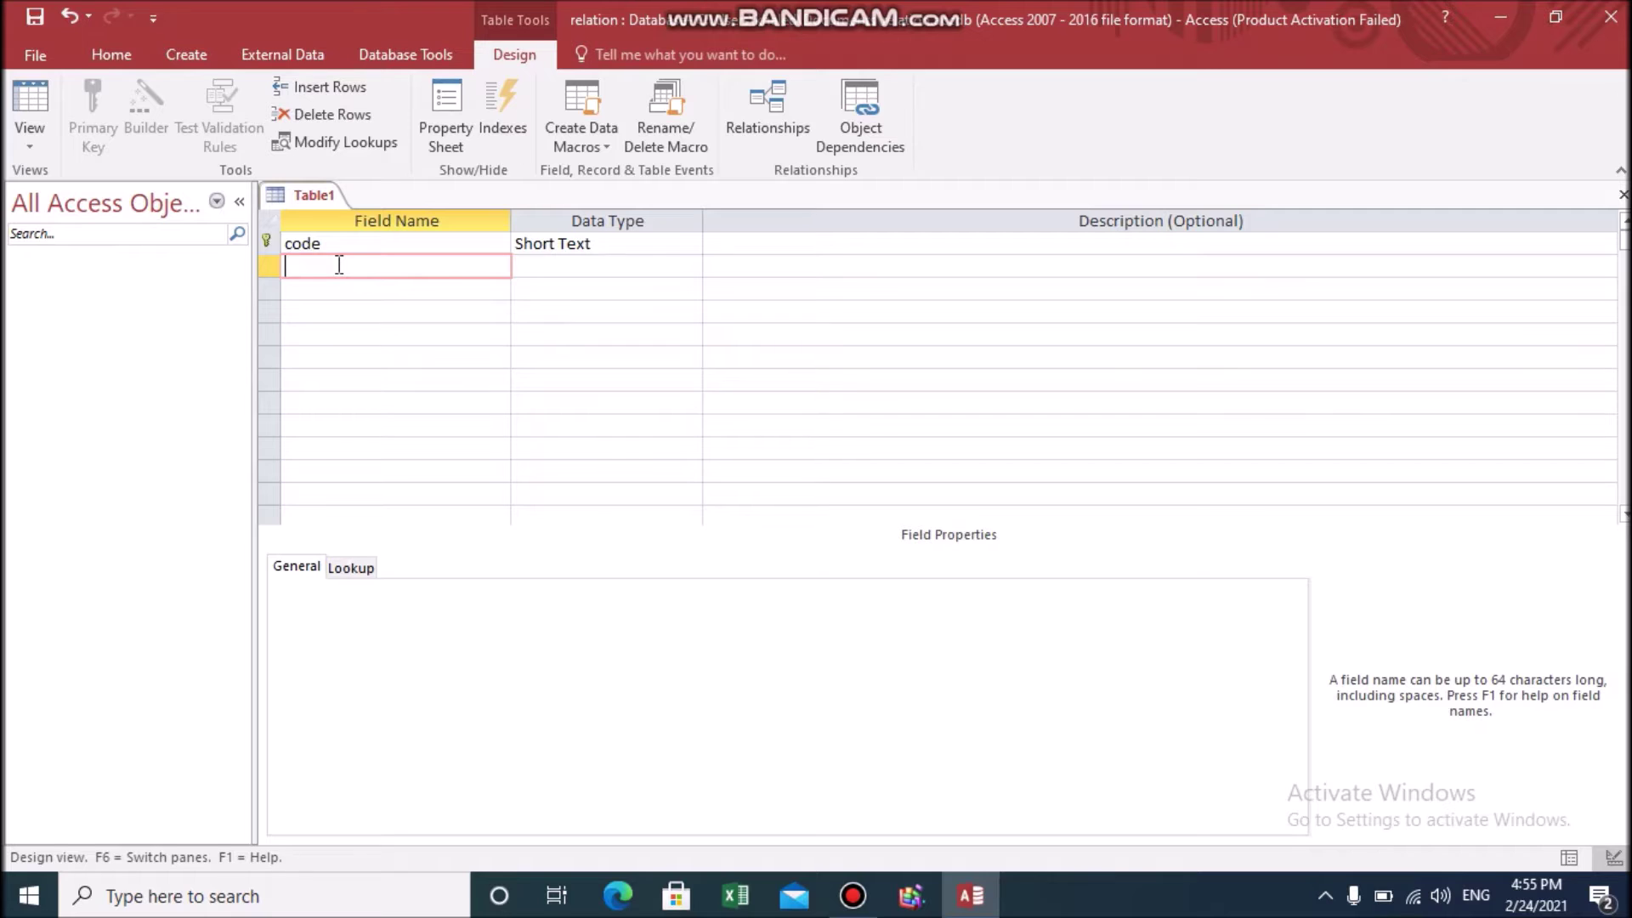
type("client name")
left_click(577, 266)
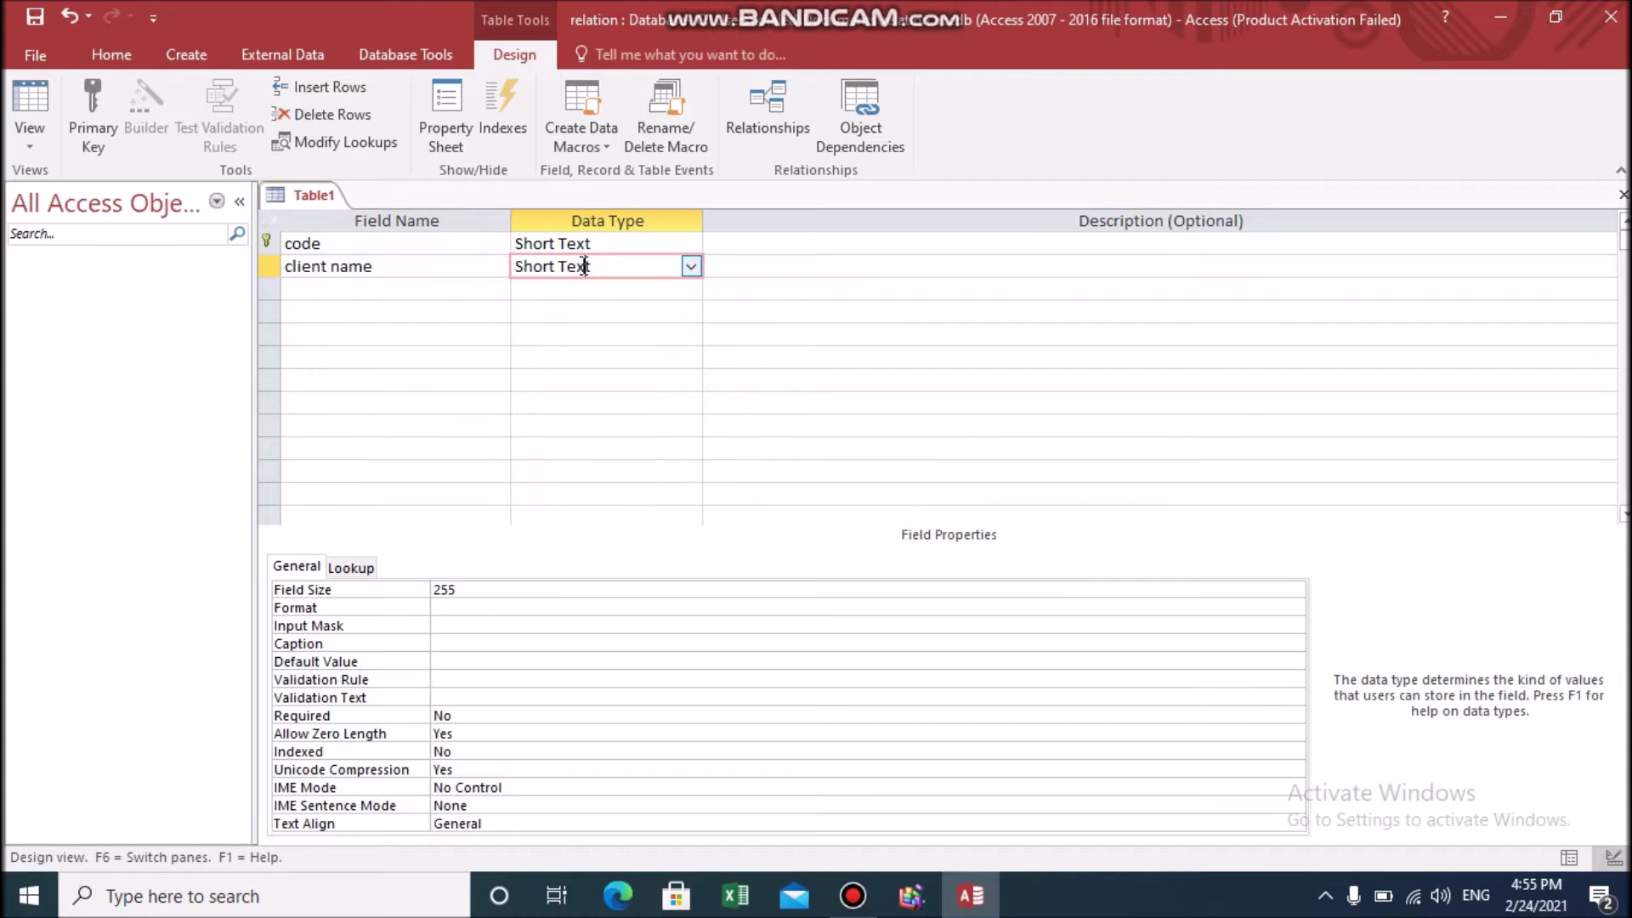
left_click(488, 590)
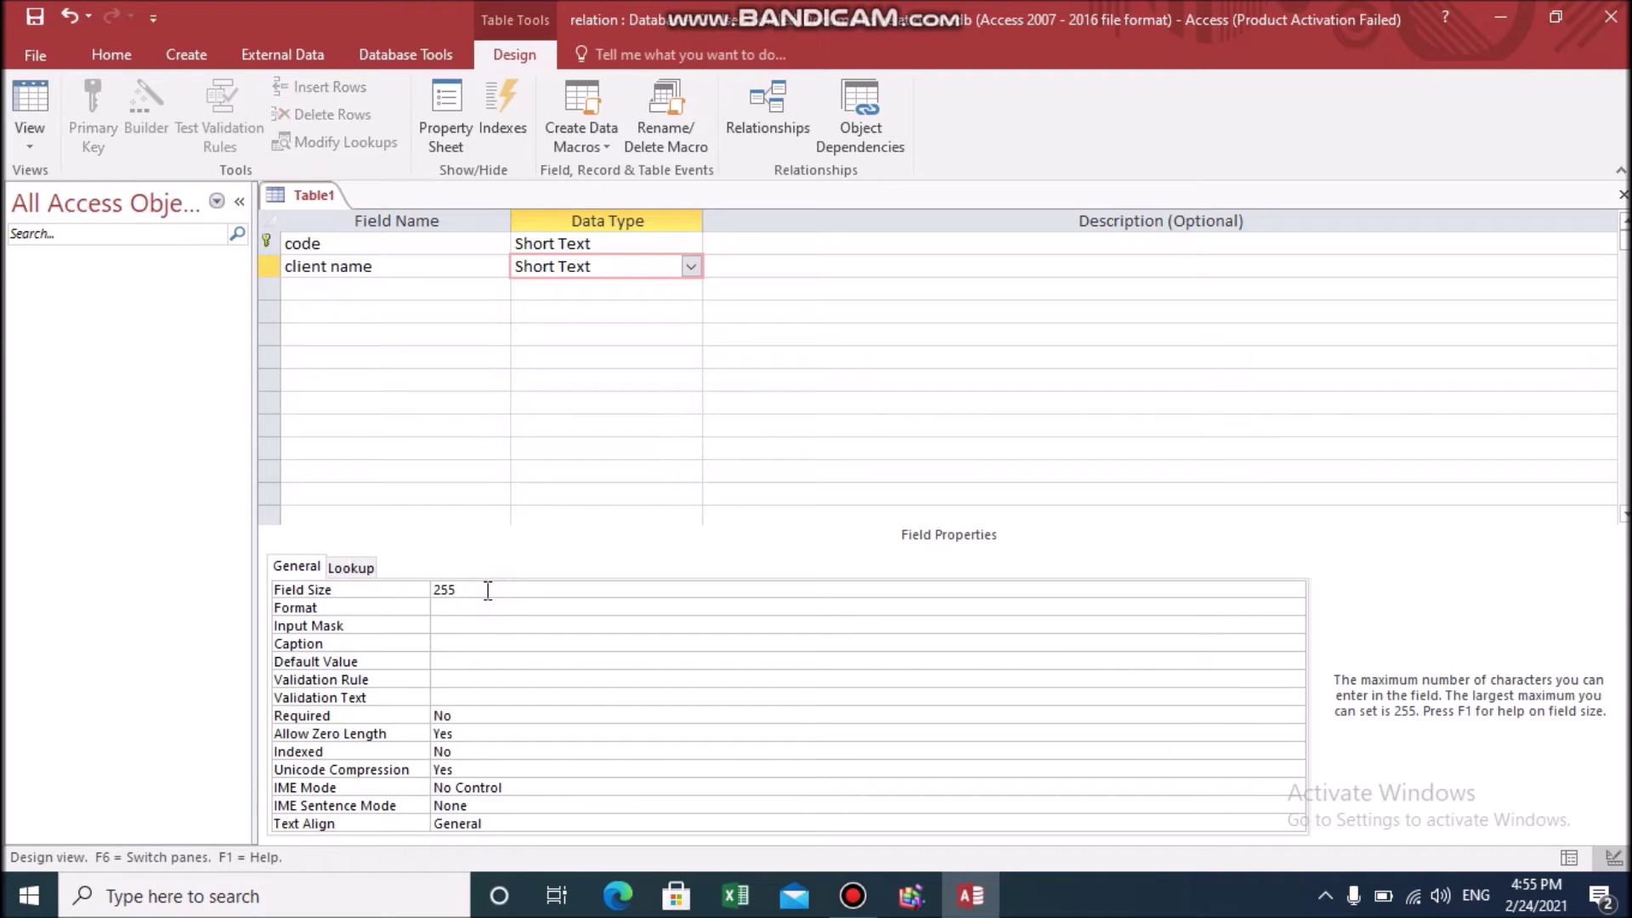
key("BackSpace")
Step: Add a field named "salary" with the Currency data type
left_click(359, 290)
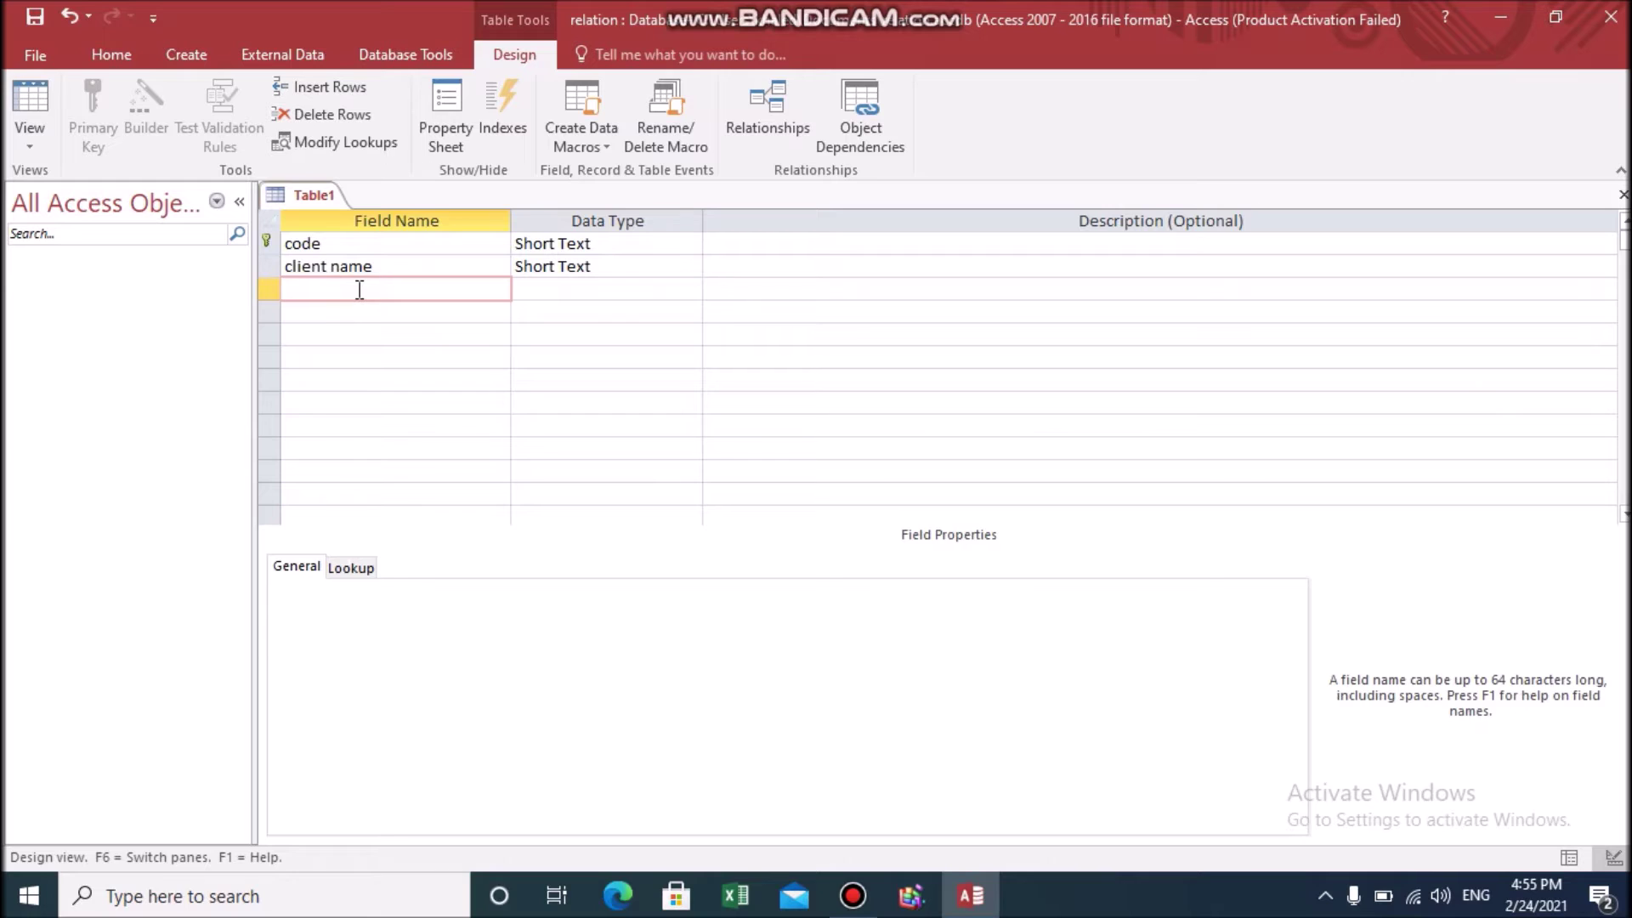
type("salary")
left_click(576, 297)
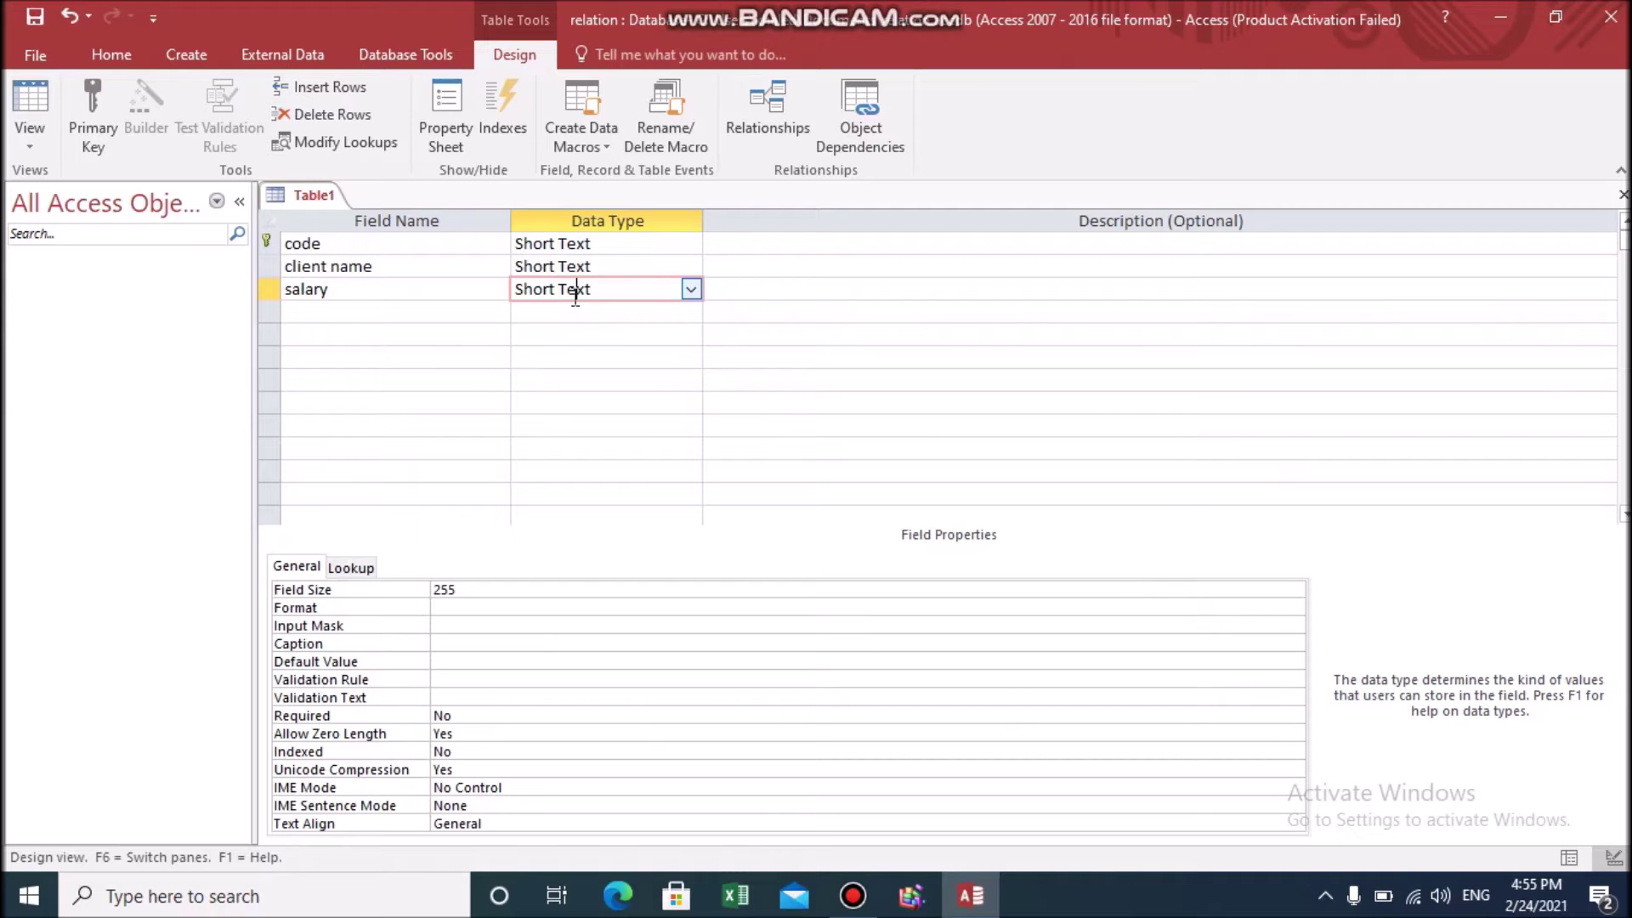
left_click(691, 290)
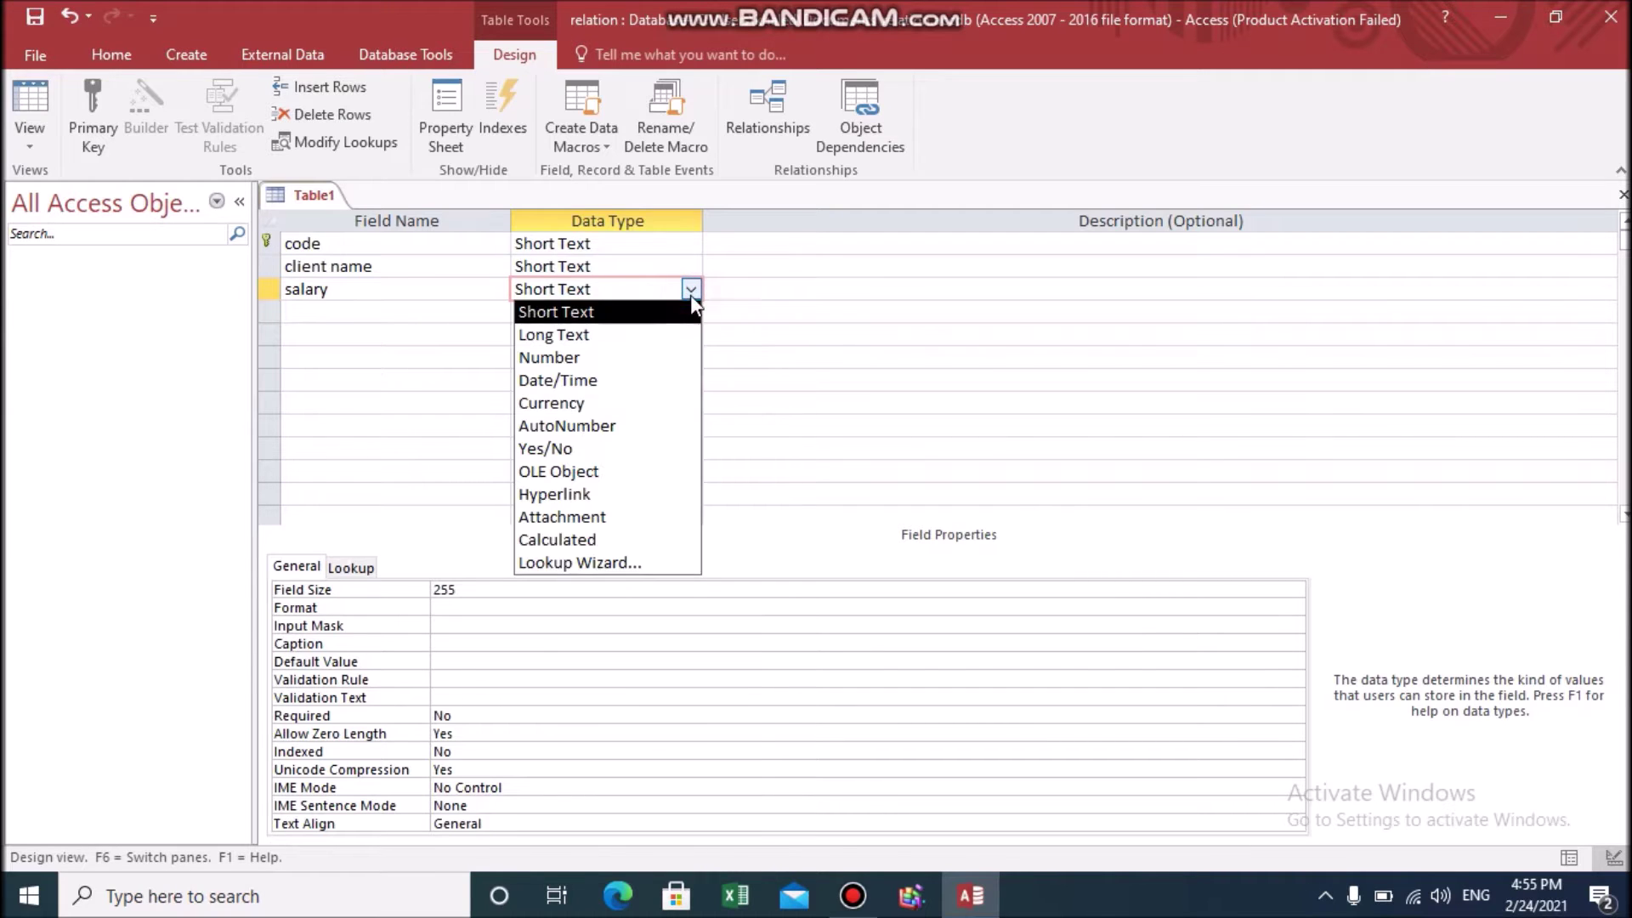
left_click(586, 403)
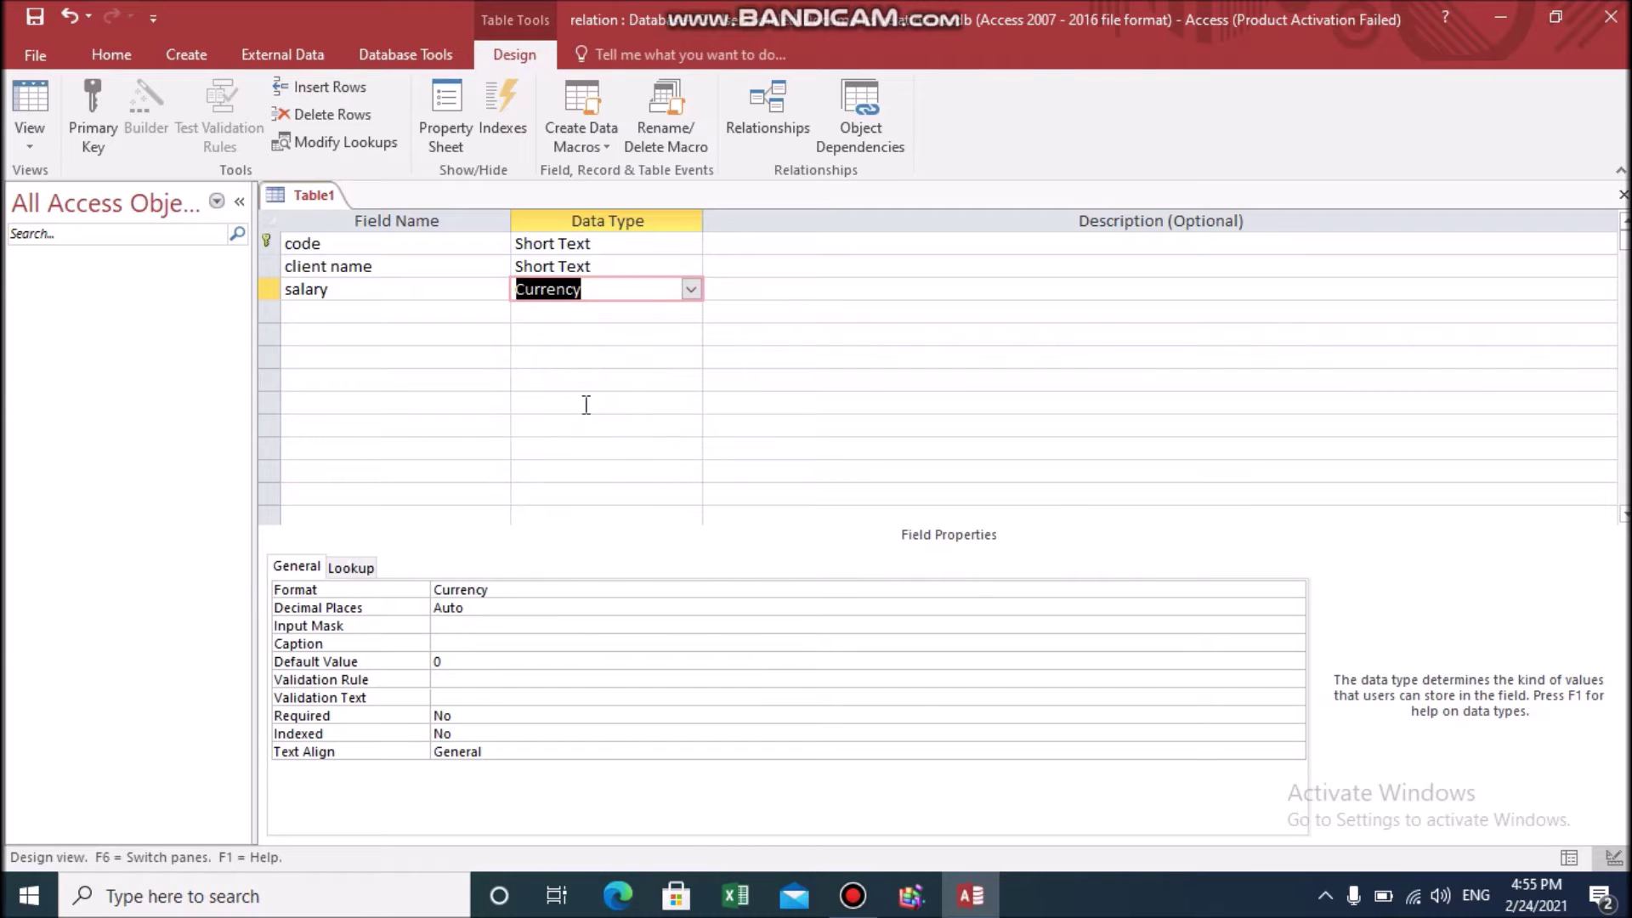
Step: Add a Short Text field named "tel" and set its field size to 10
left_click(366, 310)
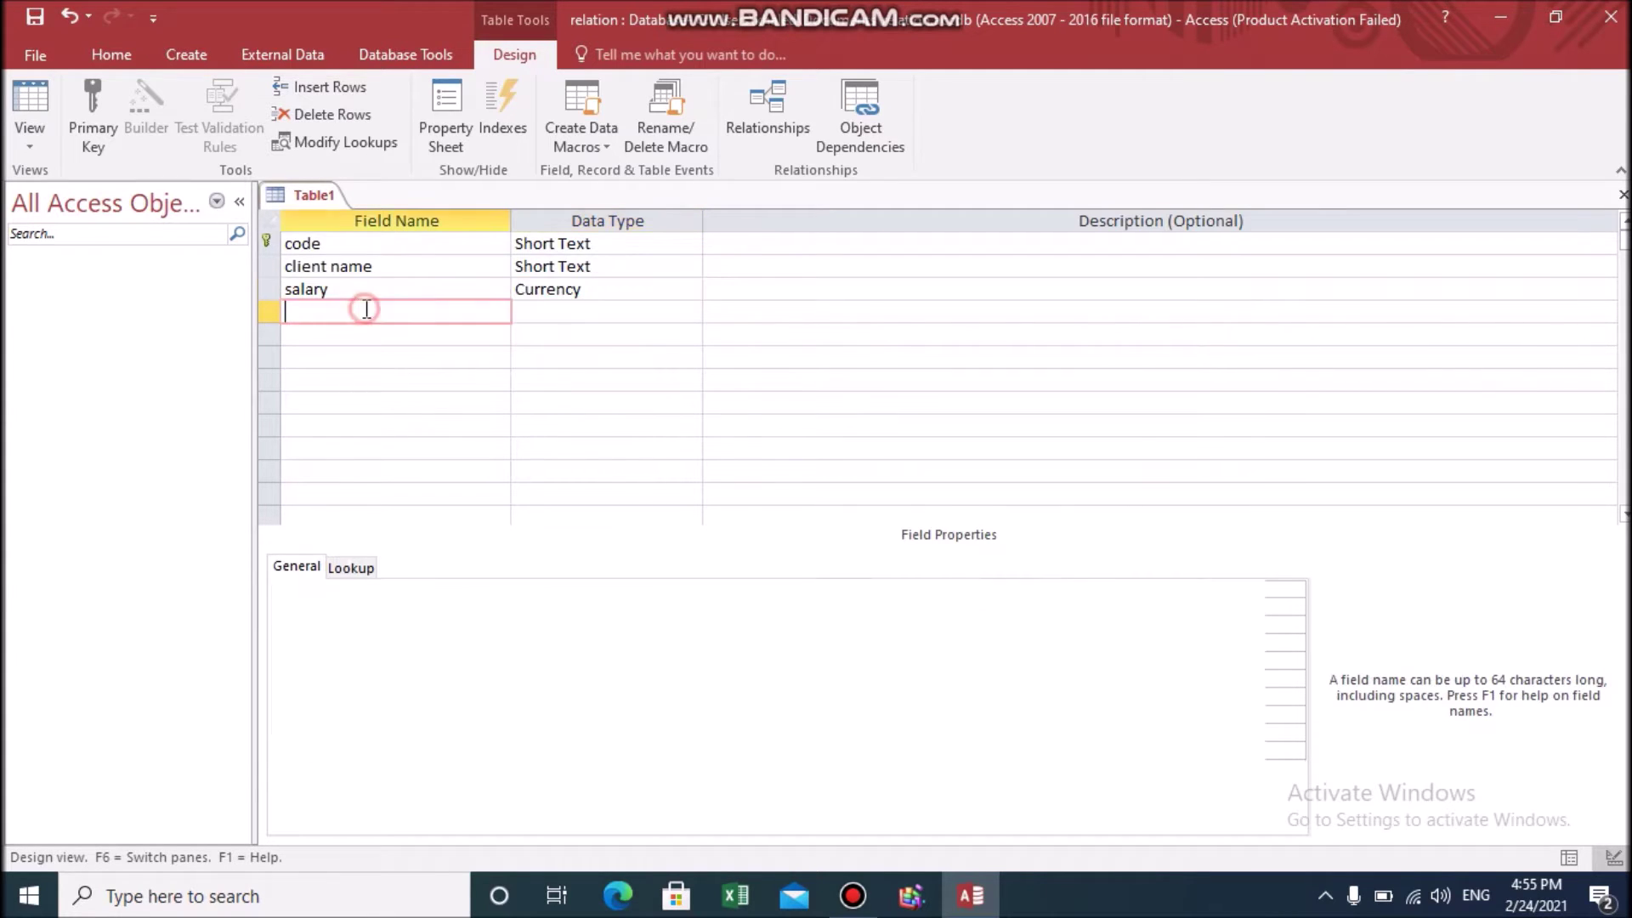
type("tel")
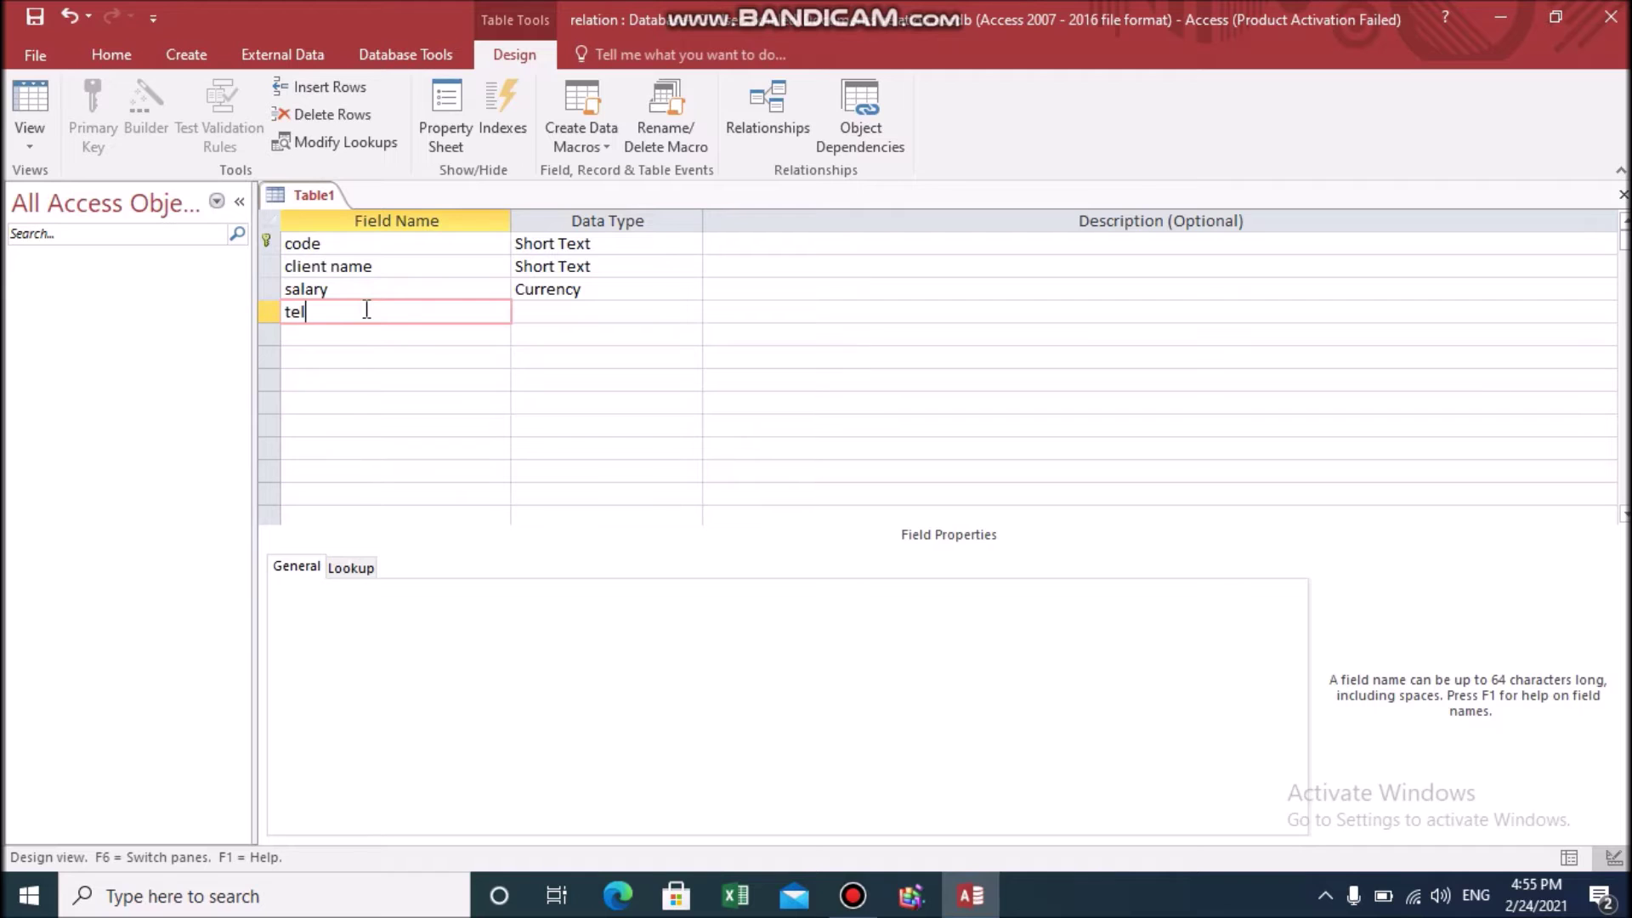
left_click(569, 311)
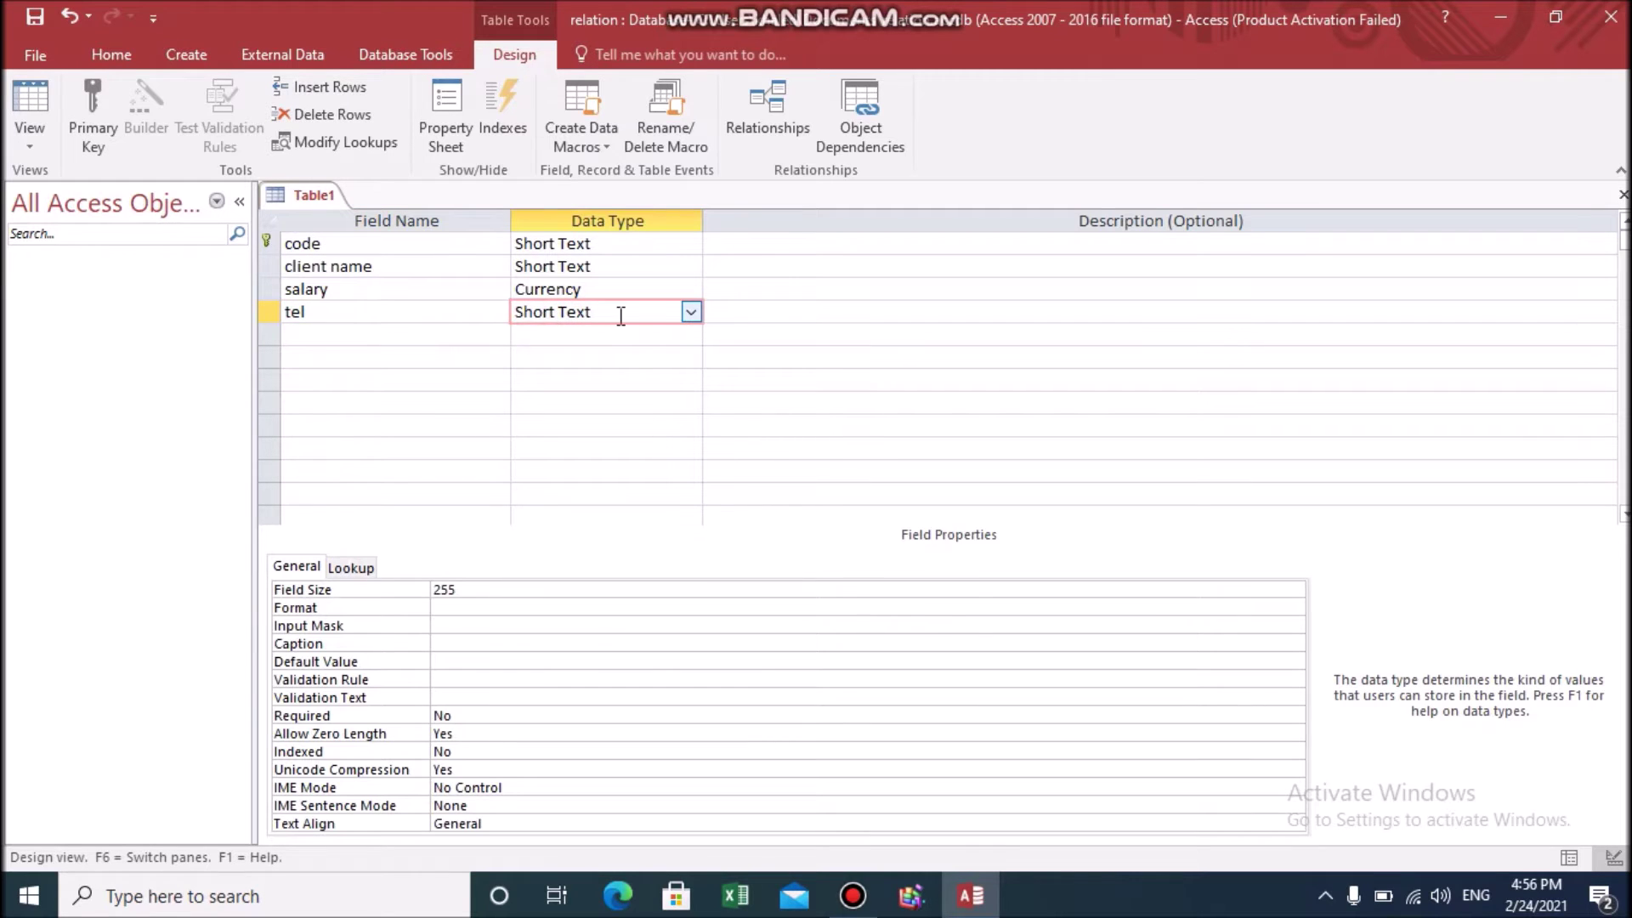
left_click(467, 589)
left_click(406, 590)
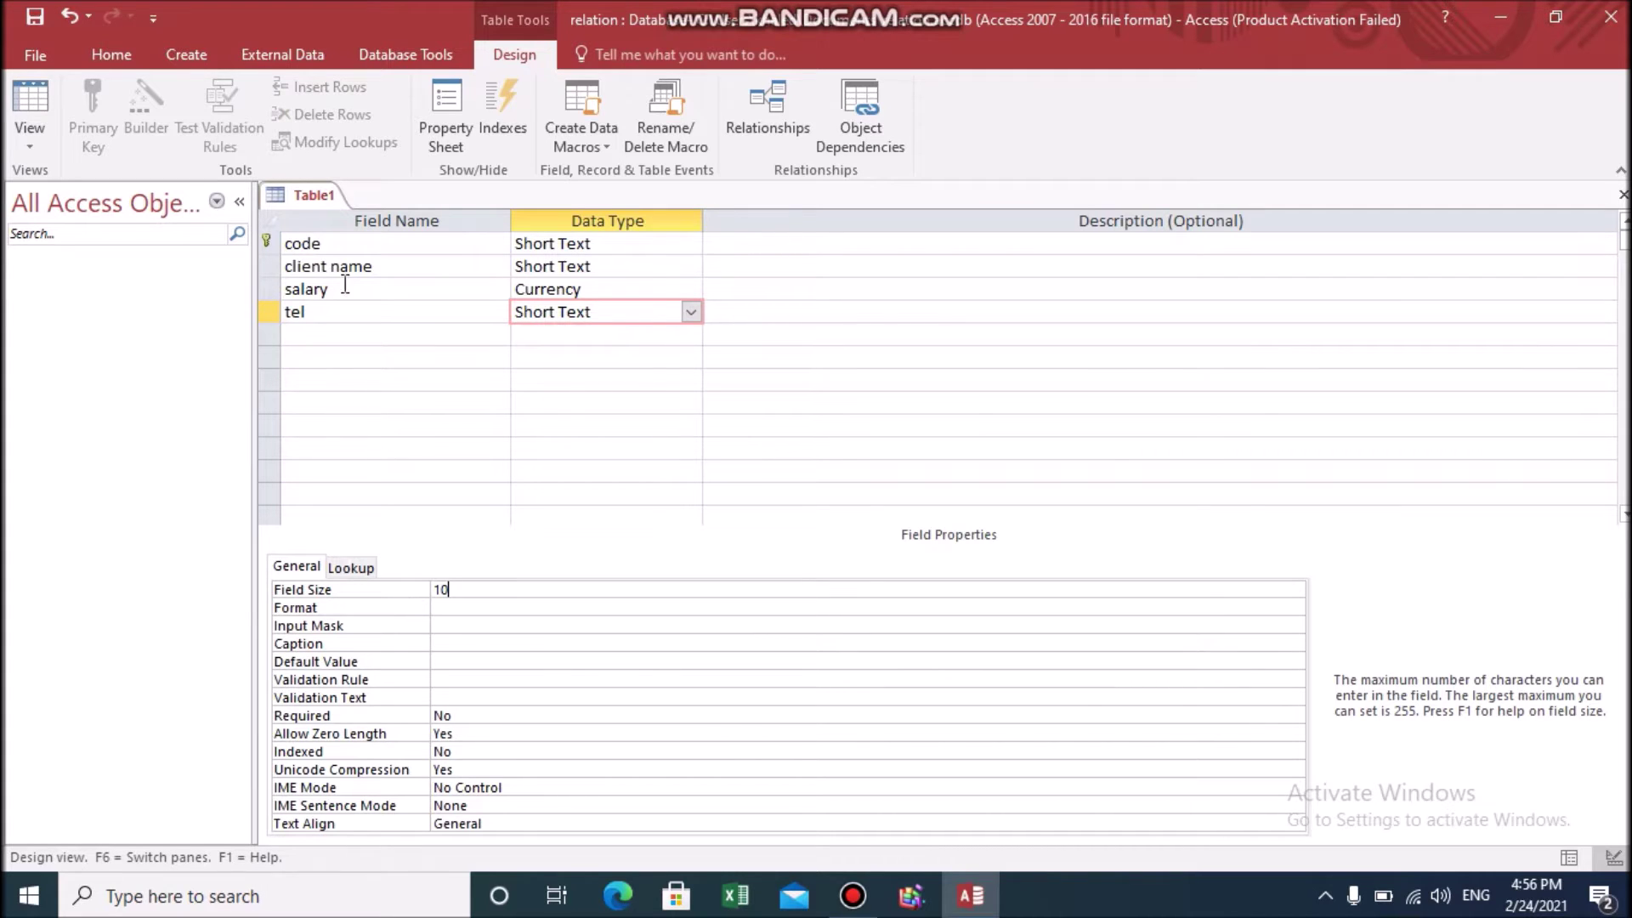
left_click(320, 322)
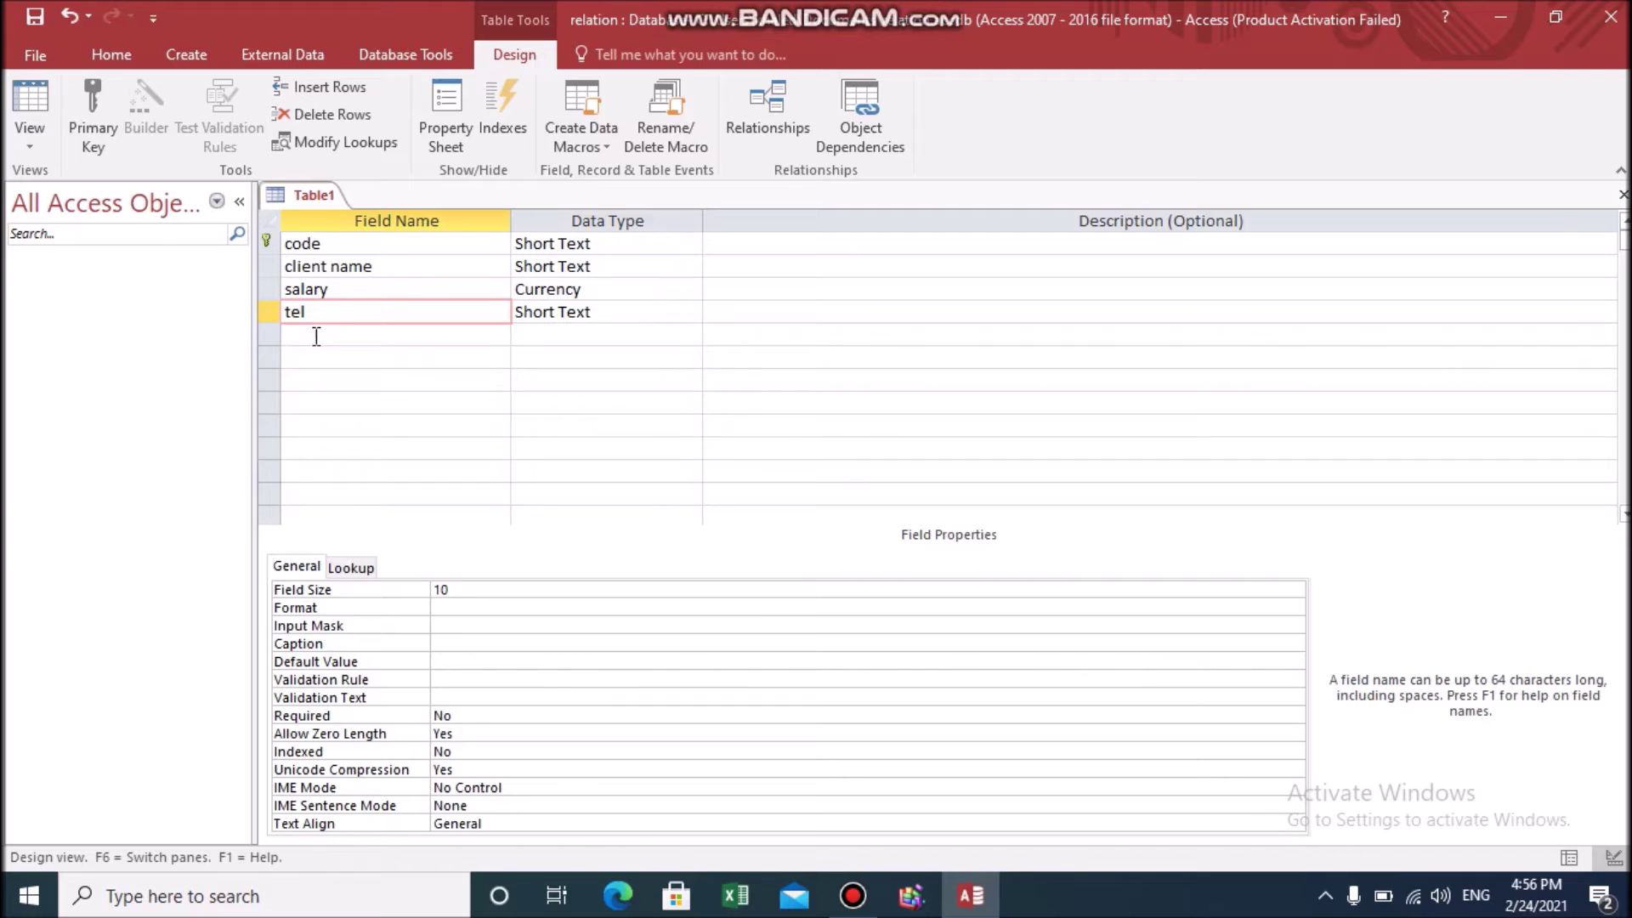
Step: Add a Short Text field named "address" and set its field size to 40
left_click(317, 336)
type("address")
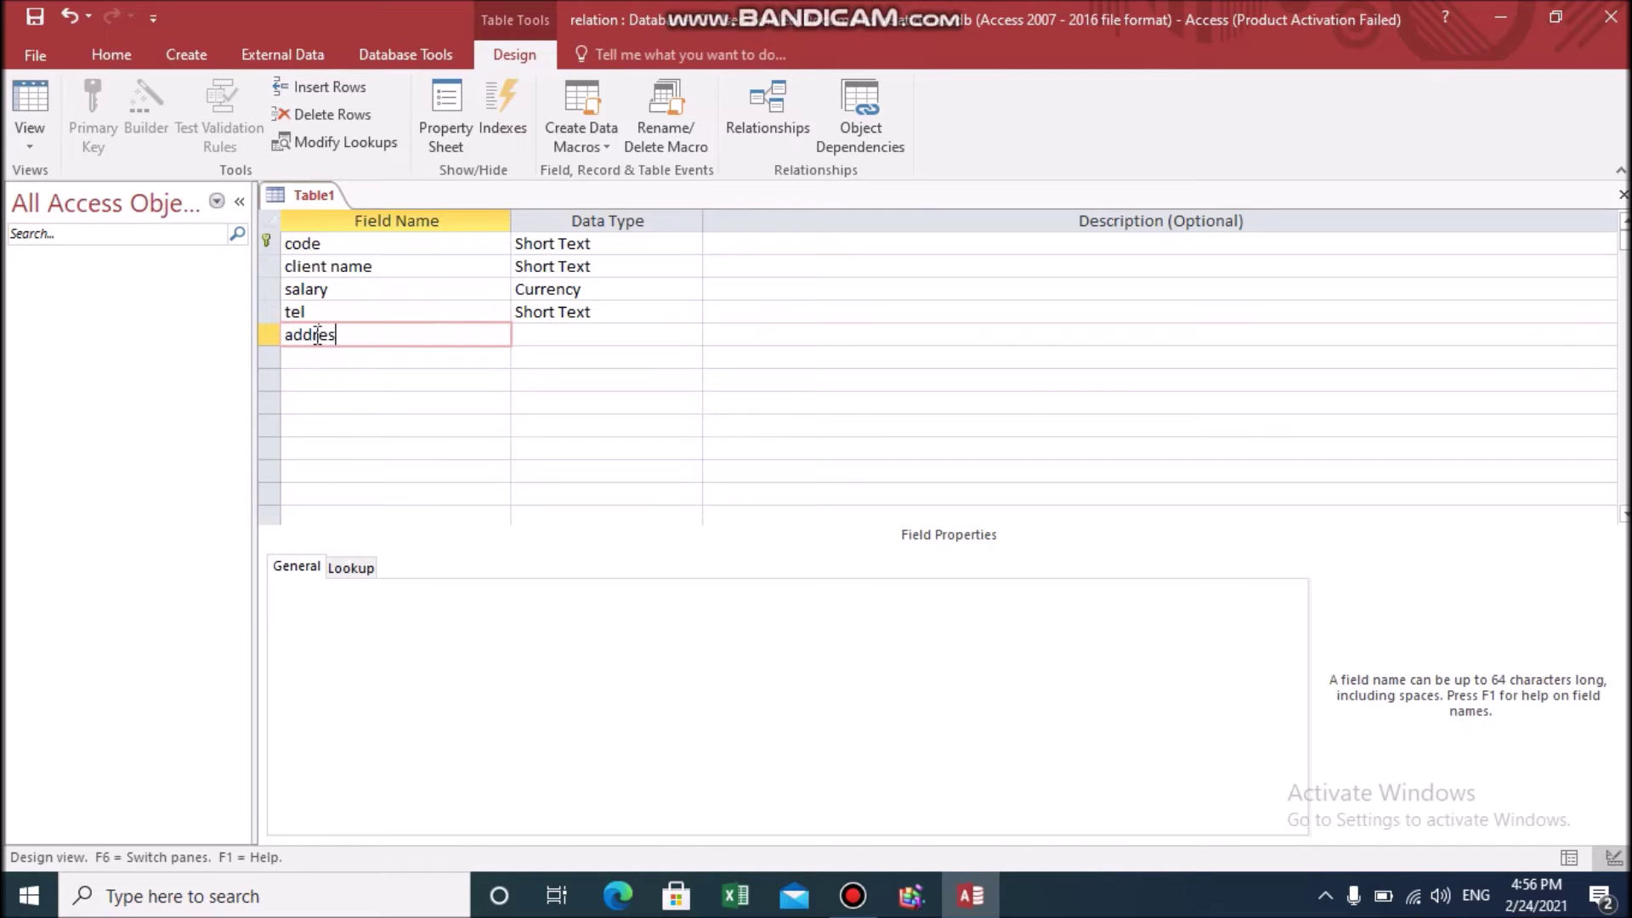
left_click(628, 335)
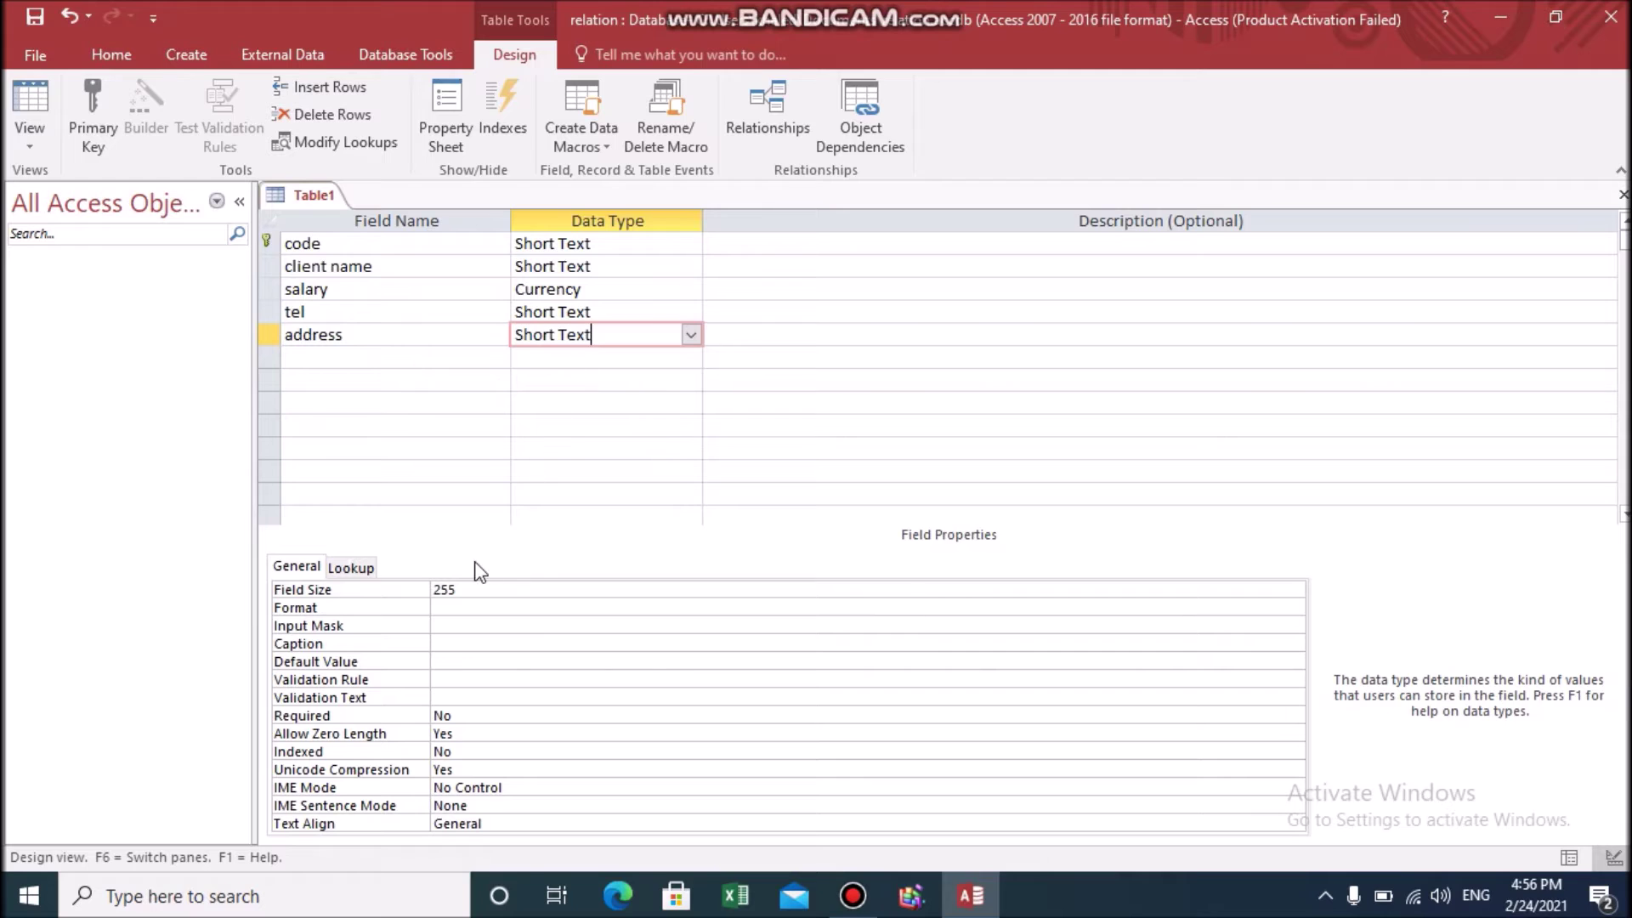
left_click(474, 589)
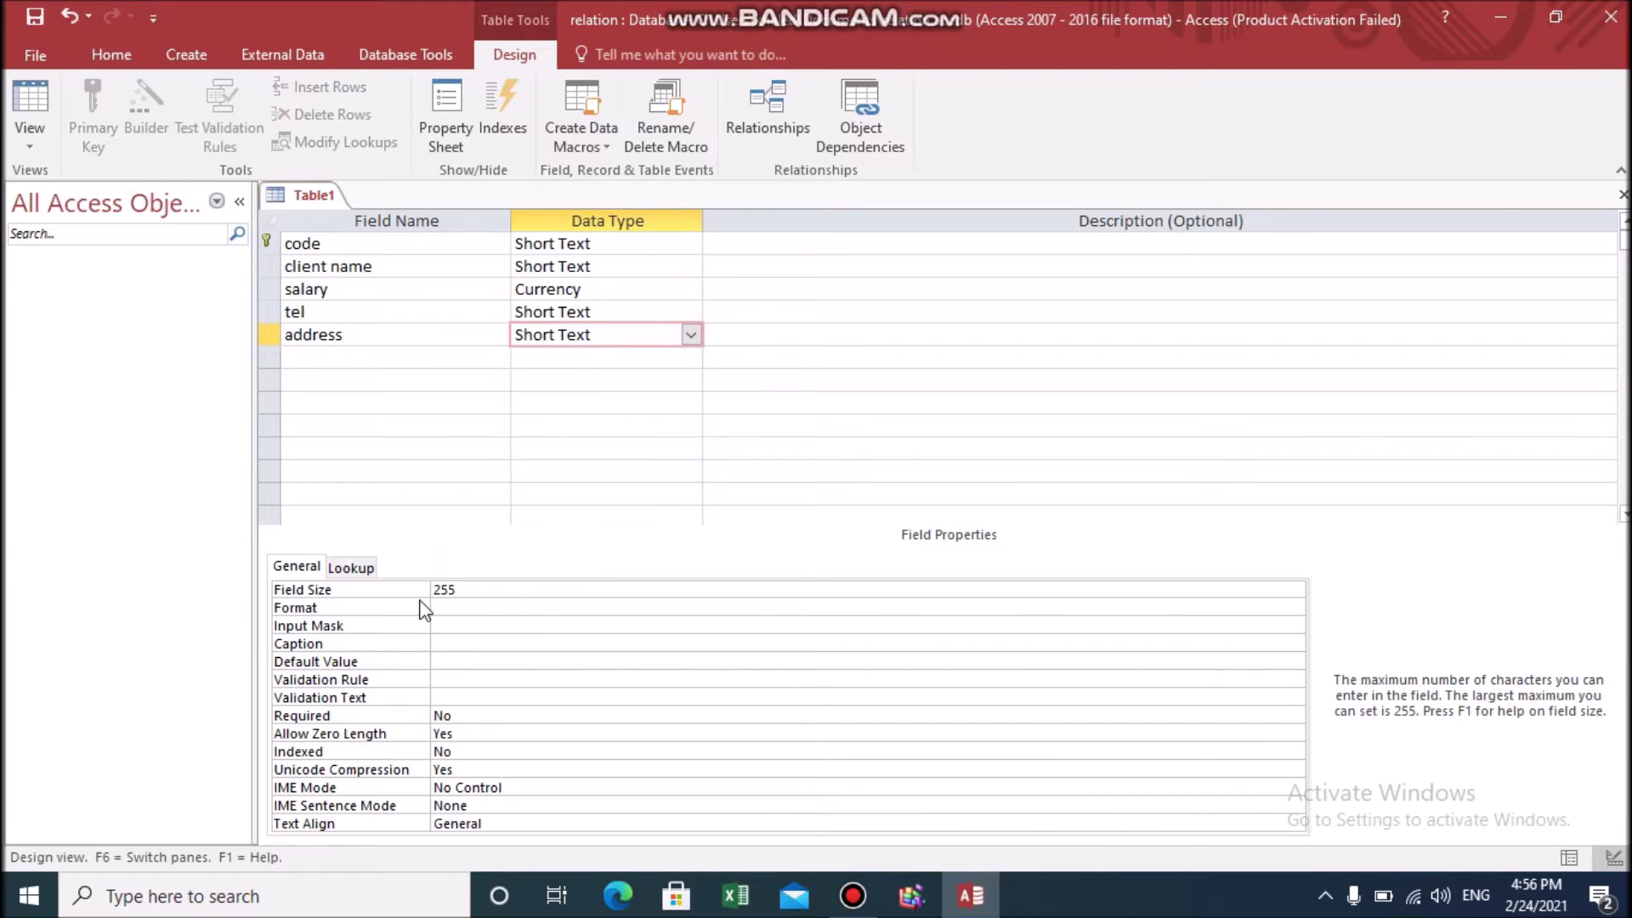
type("30")
key("BackSpace")
key("BackSpace")
key("BackSpace")
key("BackSpace")
key("BackSpace")
type("40")
Step: Save the table under the name "client" and close it
left_click(38, 17)
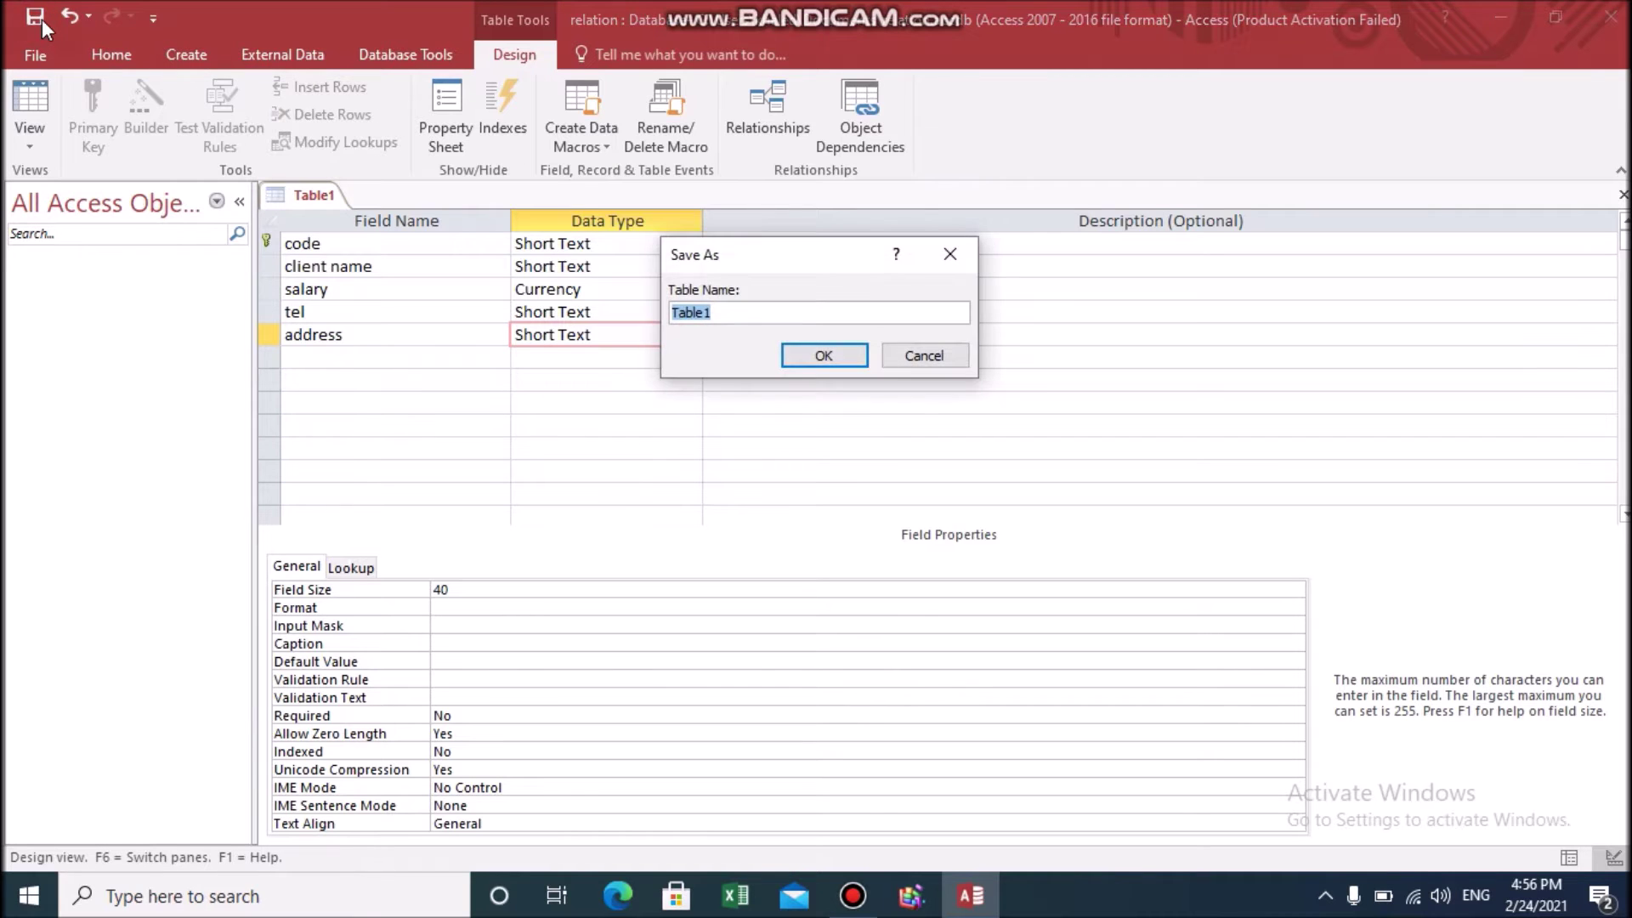
type("client")
left_click(824, 354)
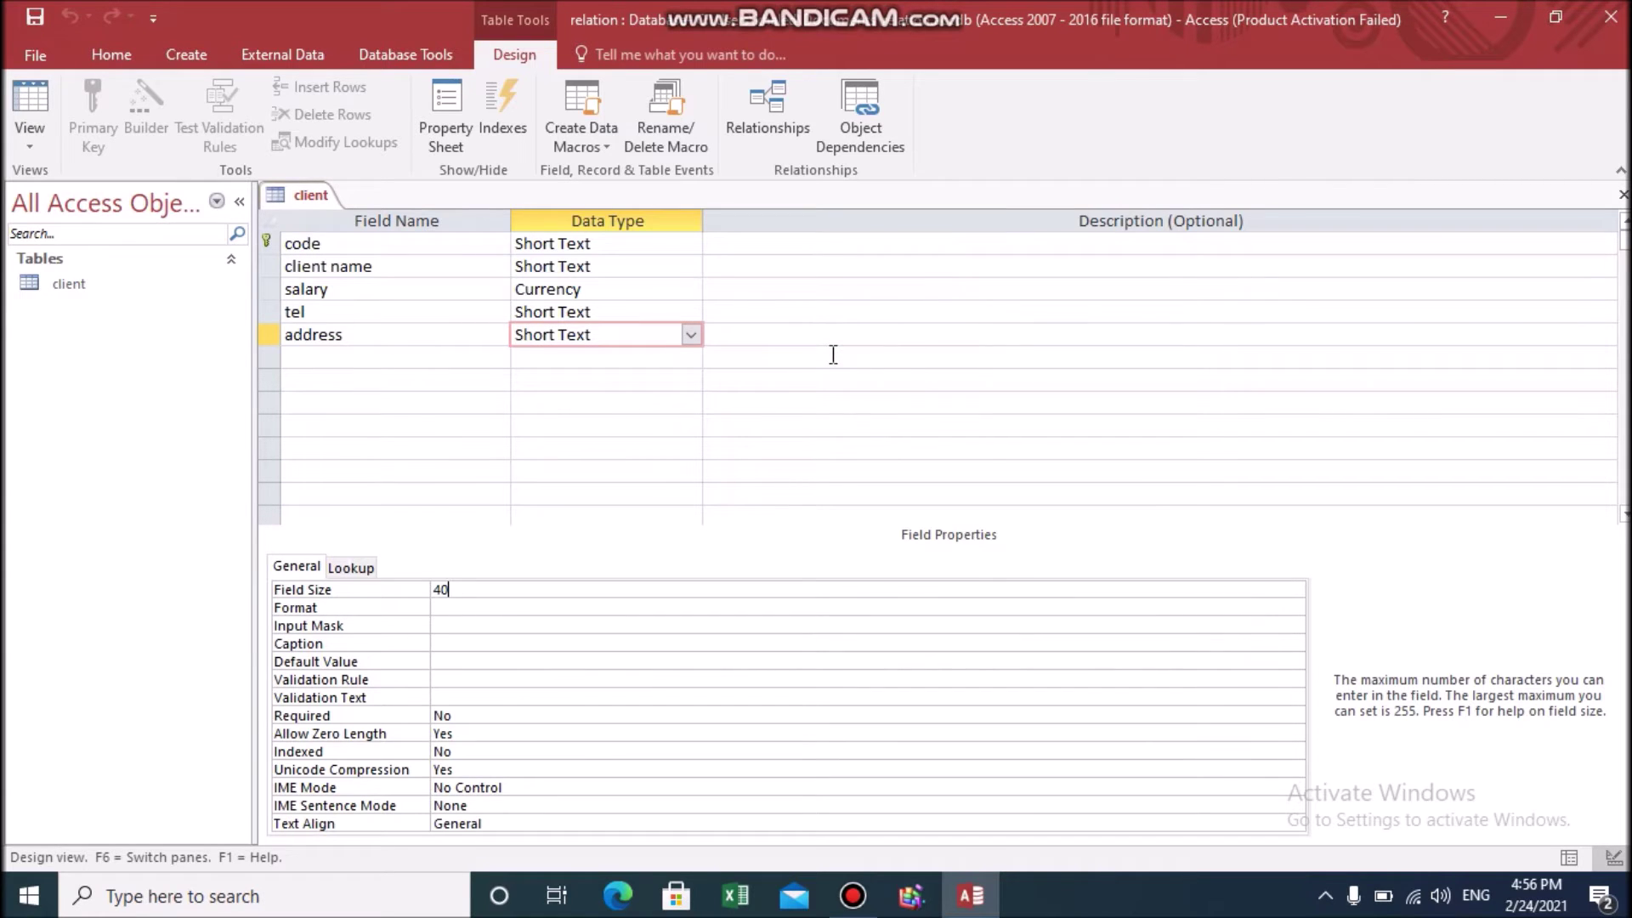
left_click(1617, 195)
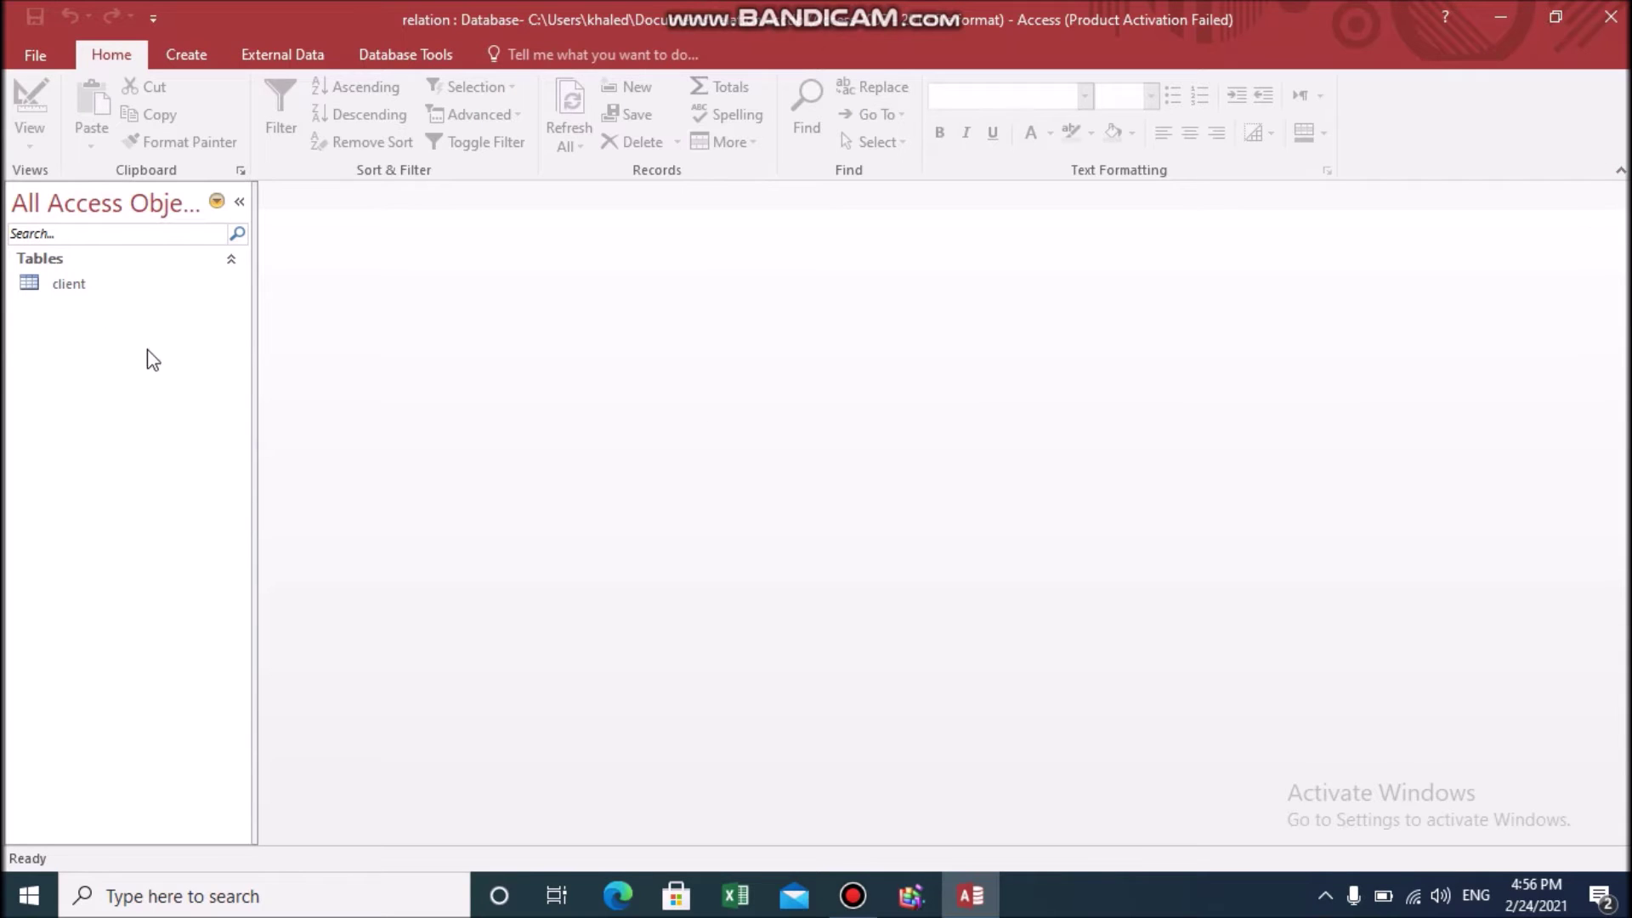
Step: Start a new table in Design view and add a Short Text field named "id" with field size 10
left_click(189, 56)
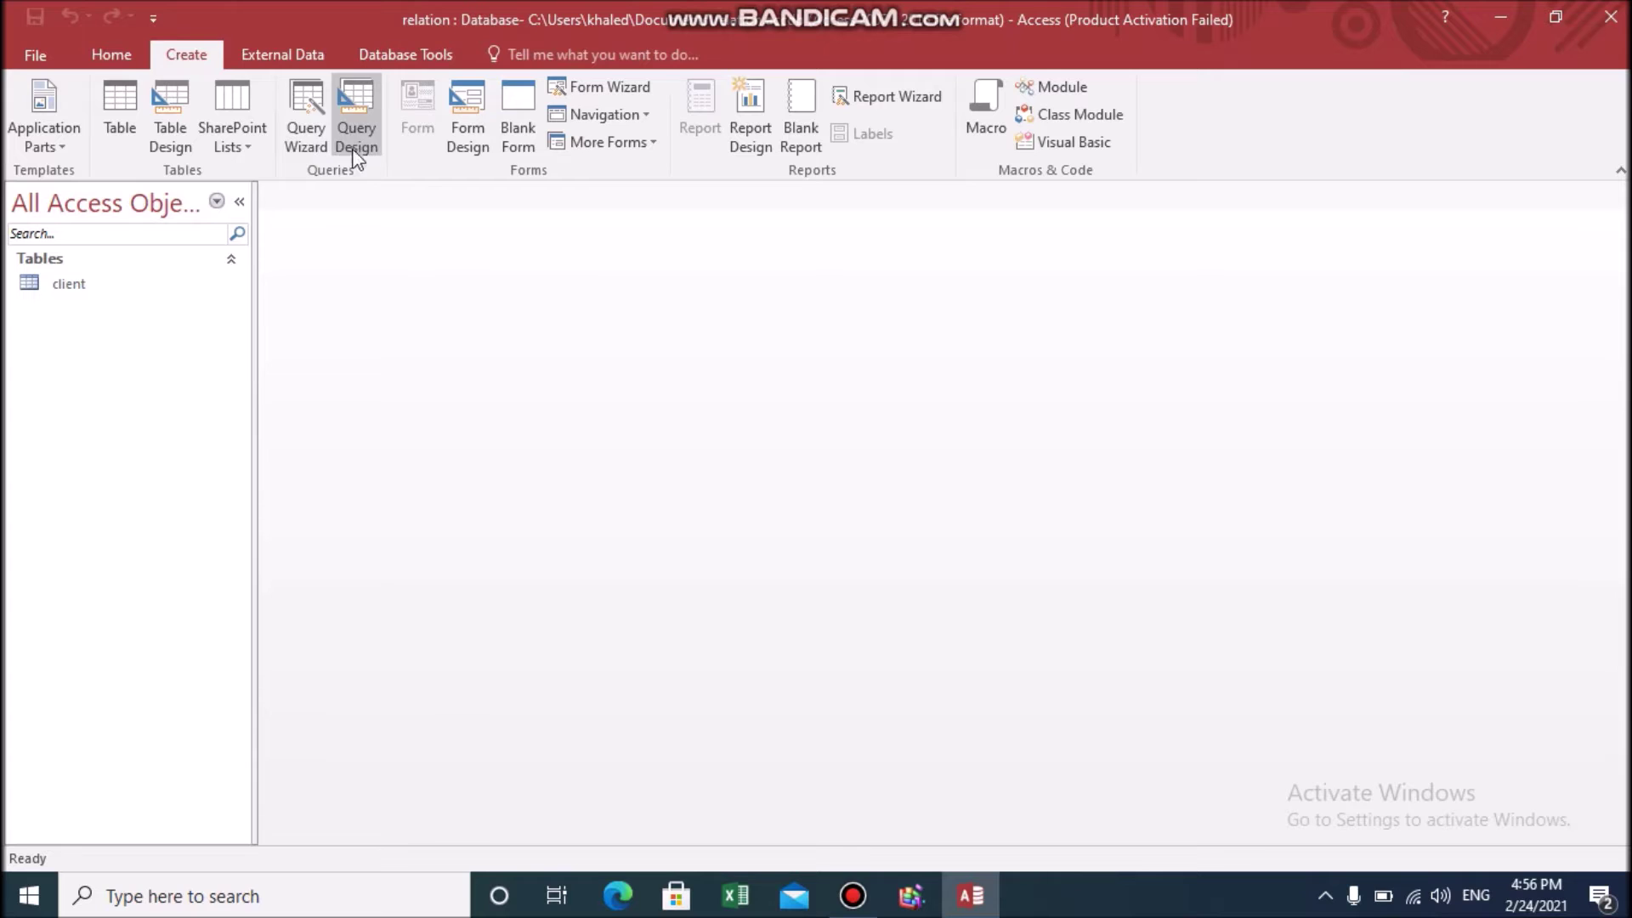
left_click(177, 136)
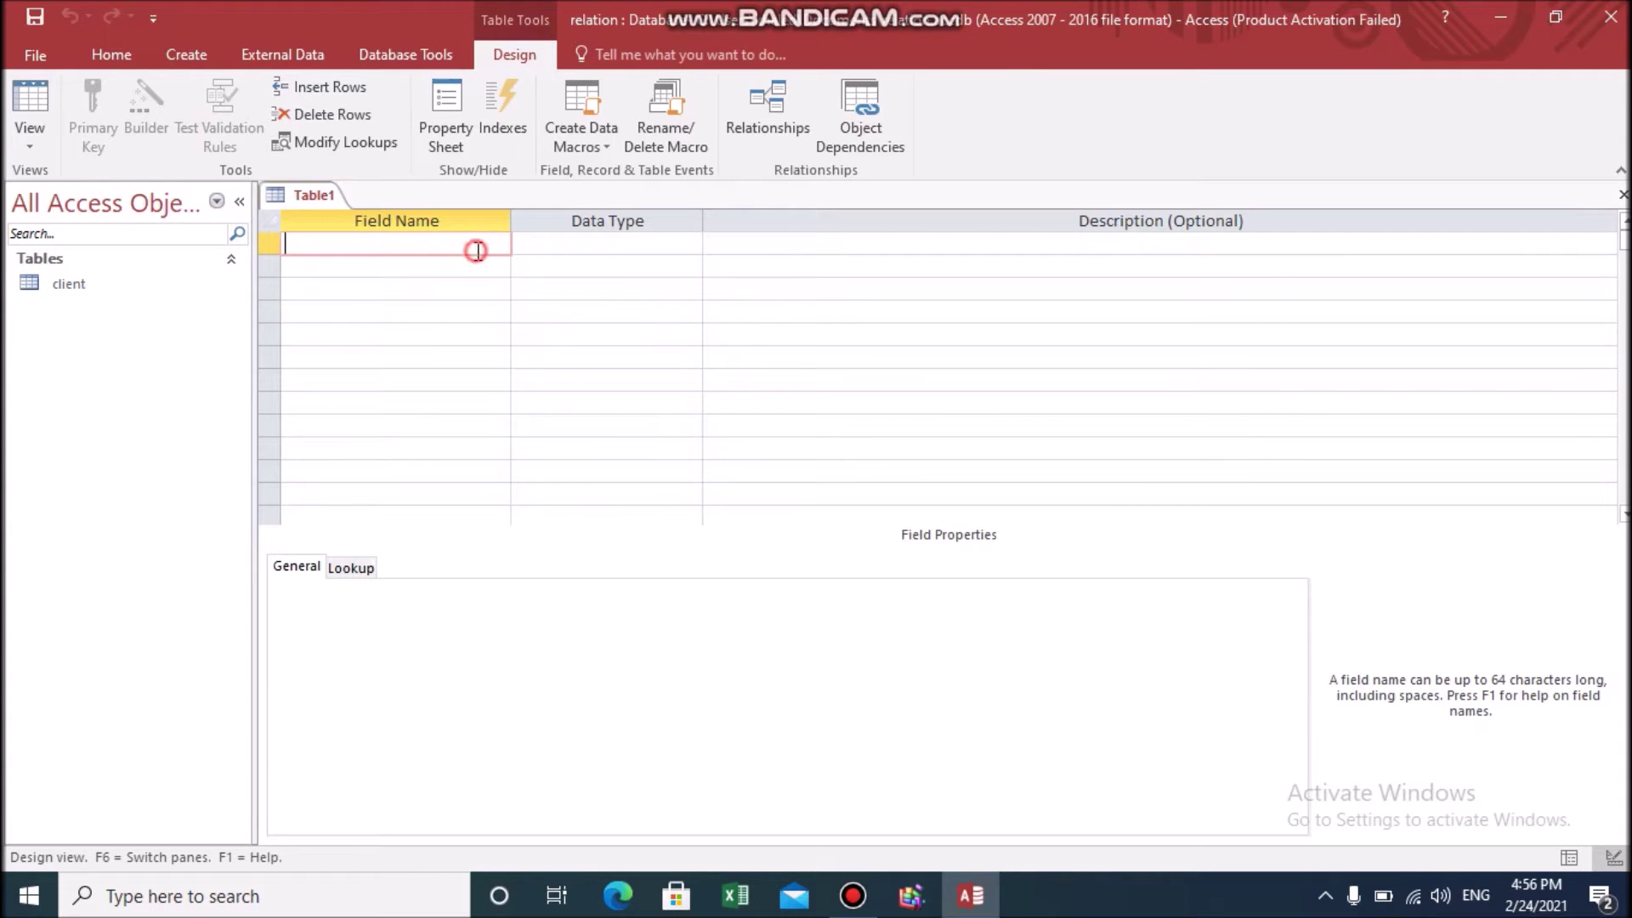
type("order")
key("BackSpace")
key("BackSpace")
key("BackSpace")
key("BackSpace")
type("id")
left_click(558, 247)
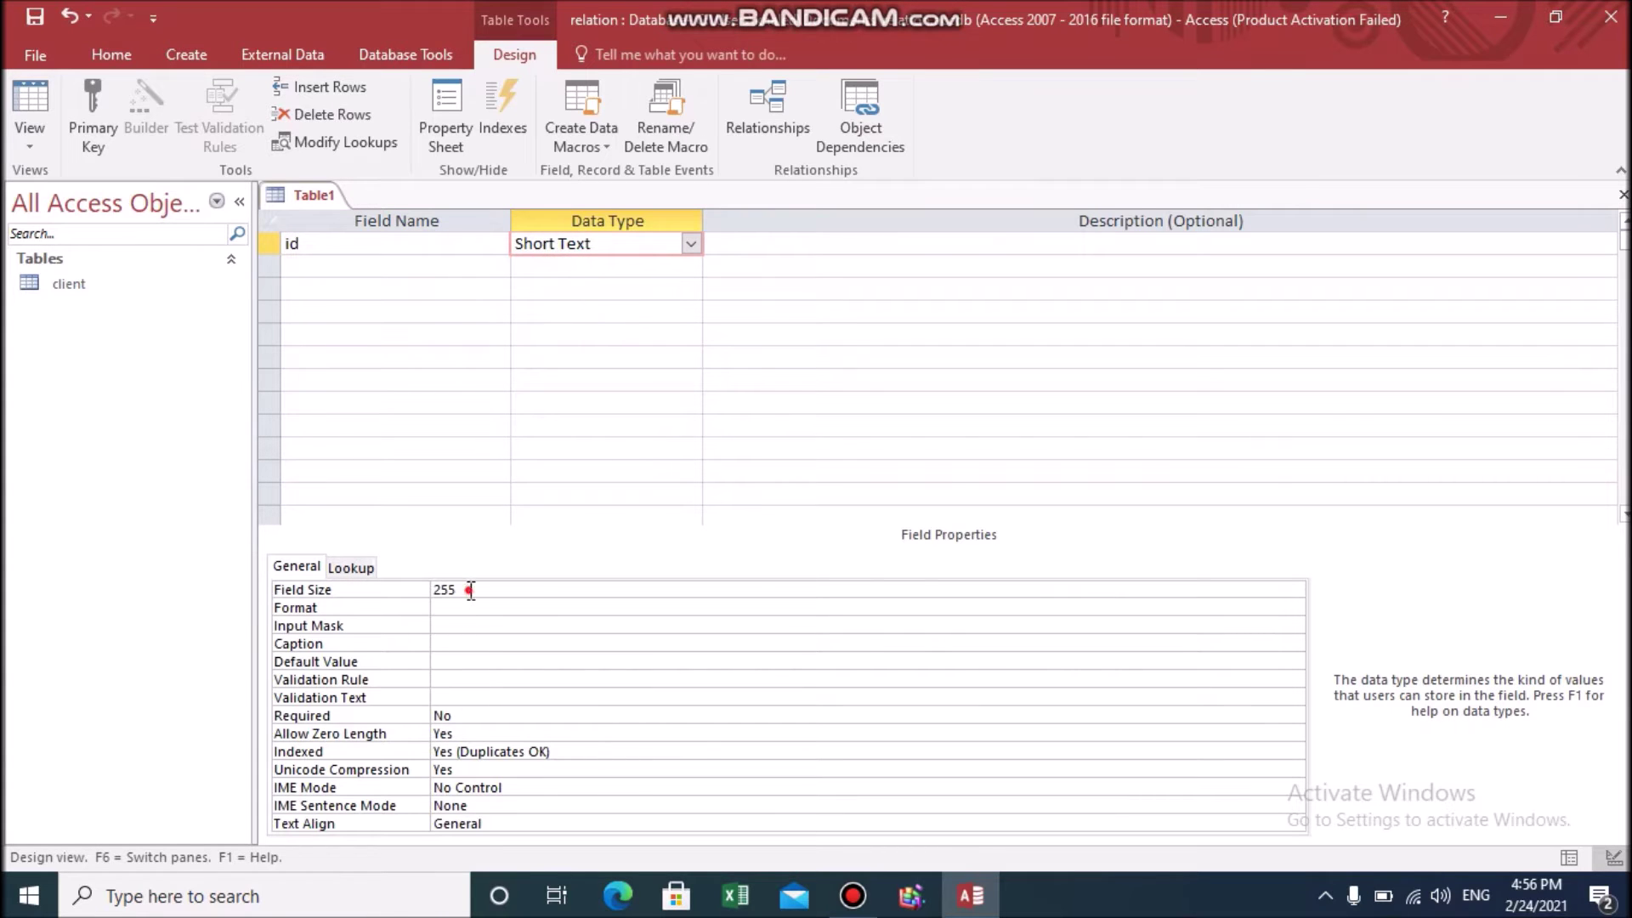
left_click(469, 591)
left_click_drag(466, 588, 404, 588)
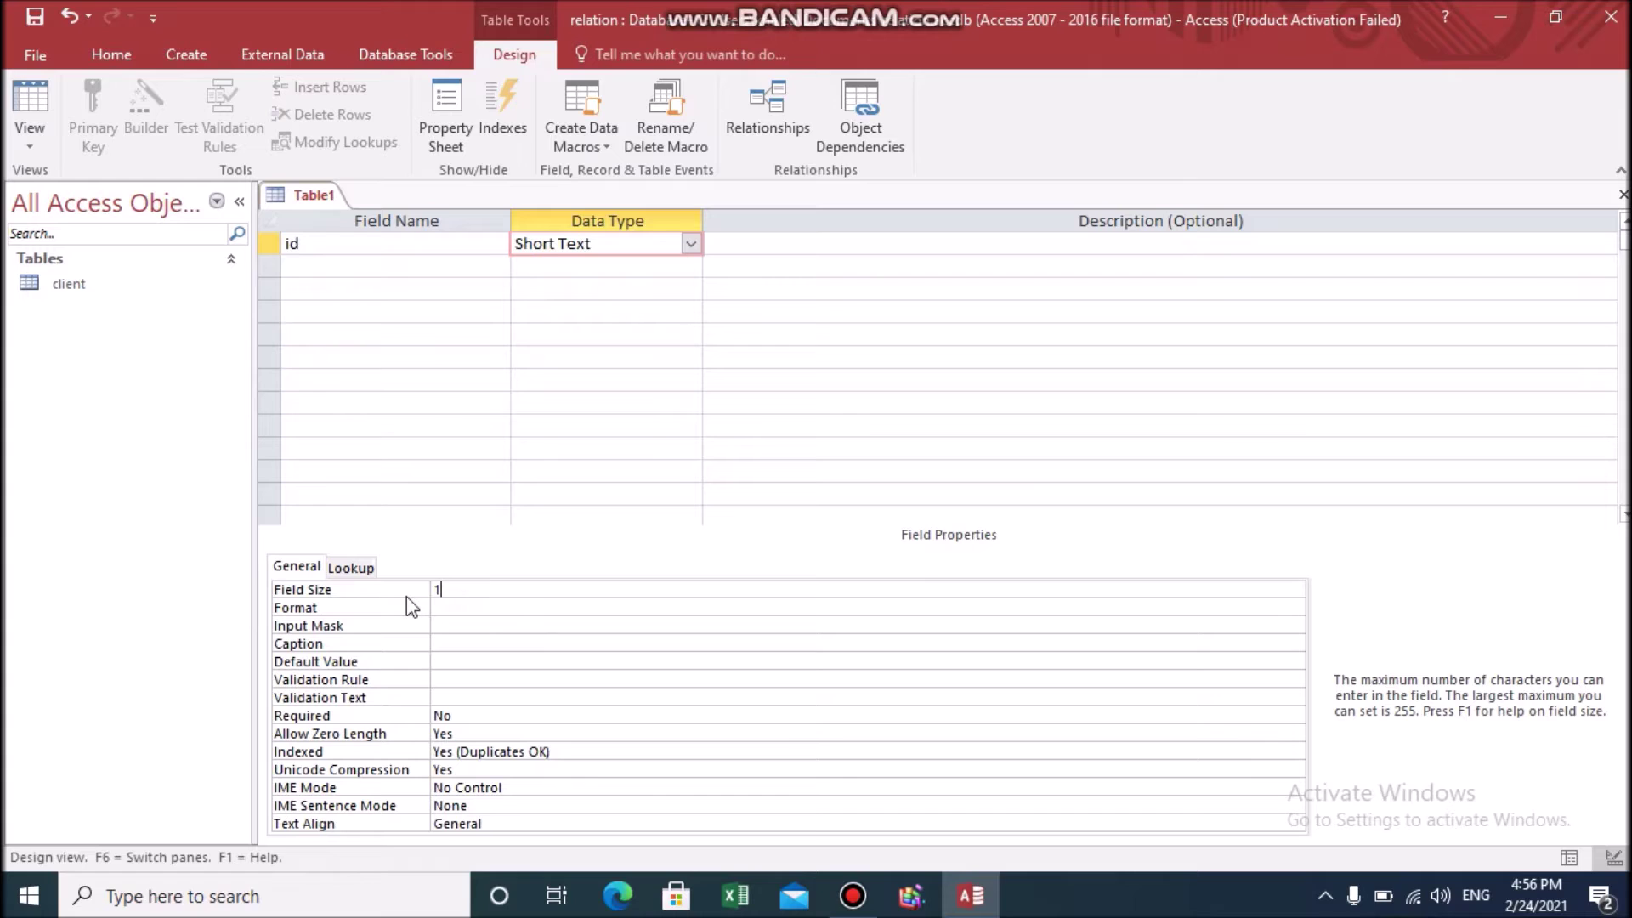
type("10")
Step: Add a Short Text field named "code" below the id field
left_click(329, 264)
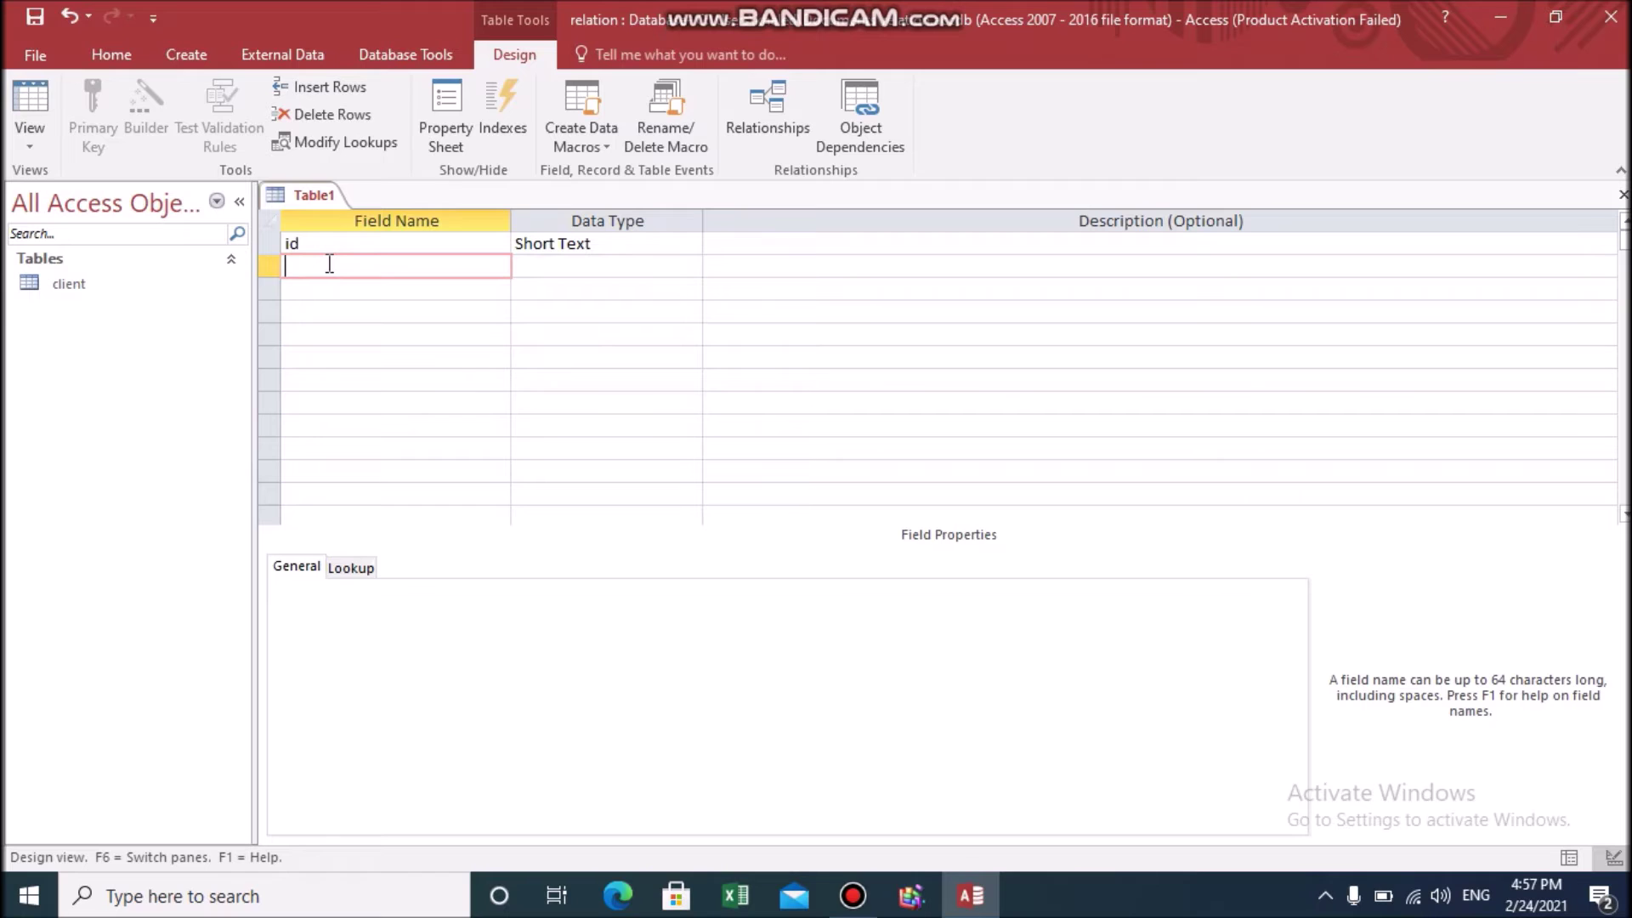
type("code")
left_click(531, 266)
Step: Add a Short Text field named "item" and set its field size to 20
left_click(389, 286)
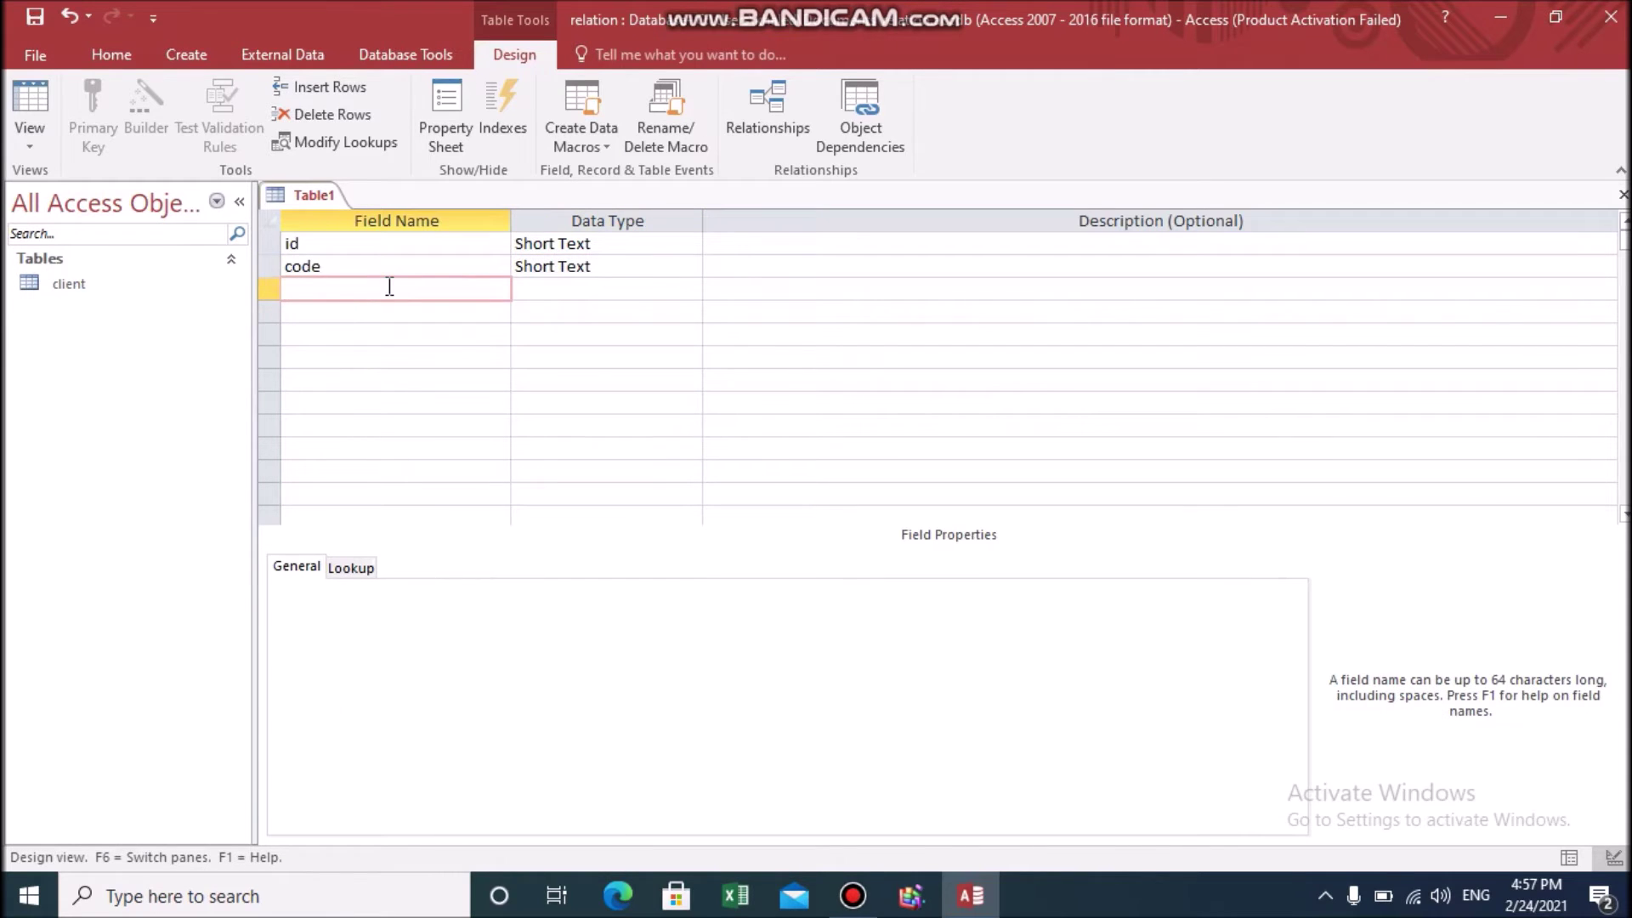
type("item")
left_click(545, 286)
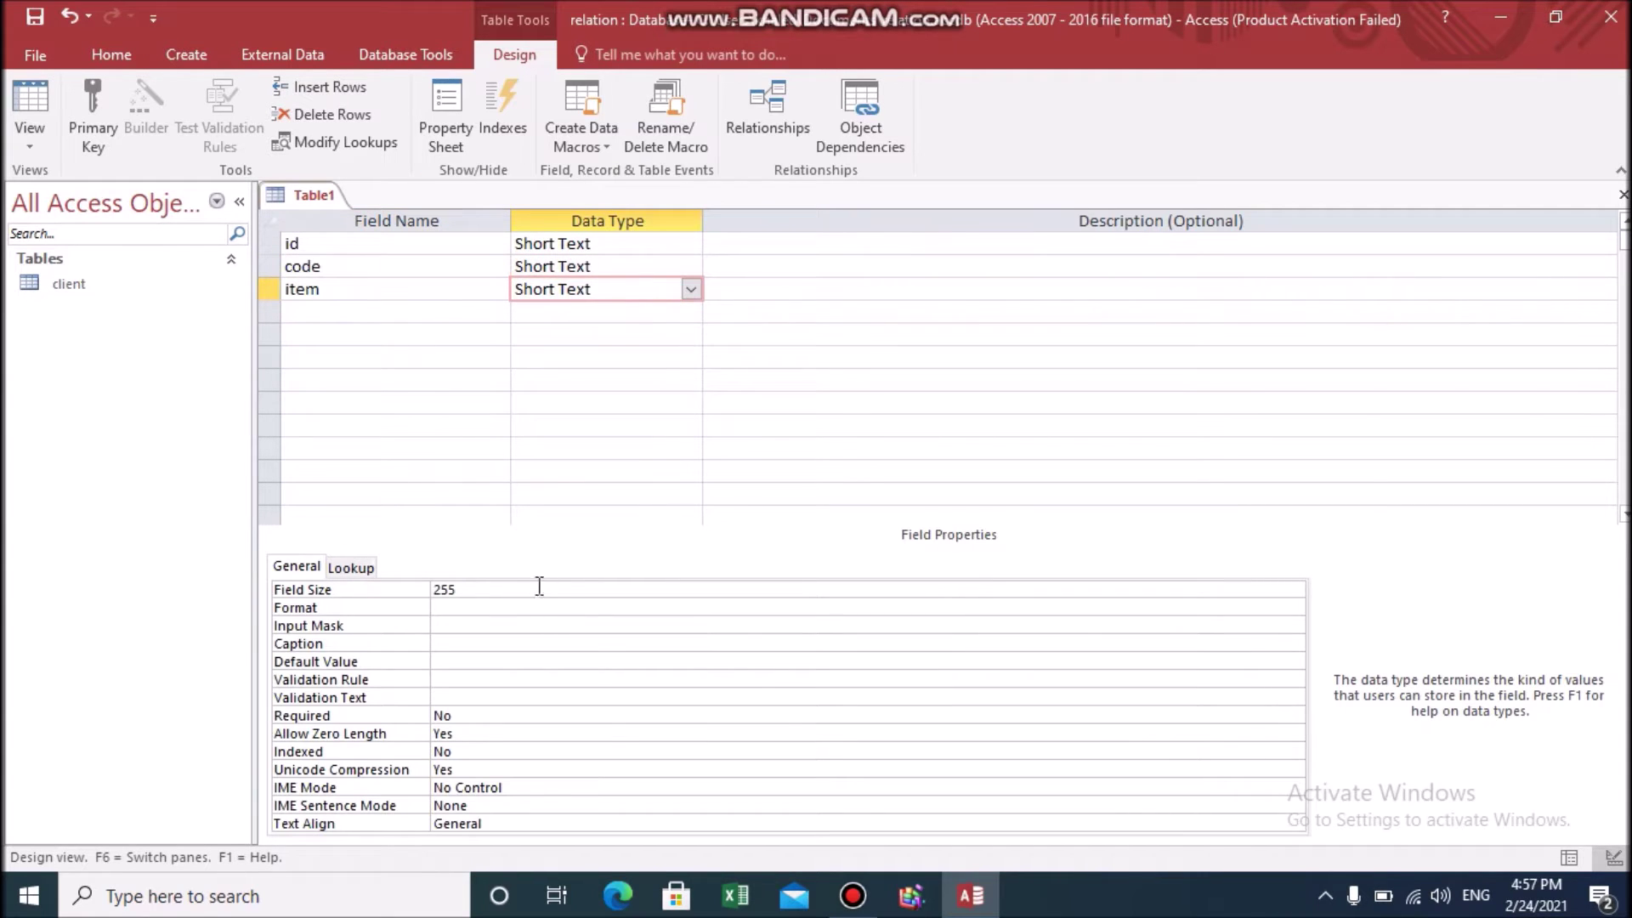
left_click(476, 589)
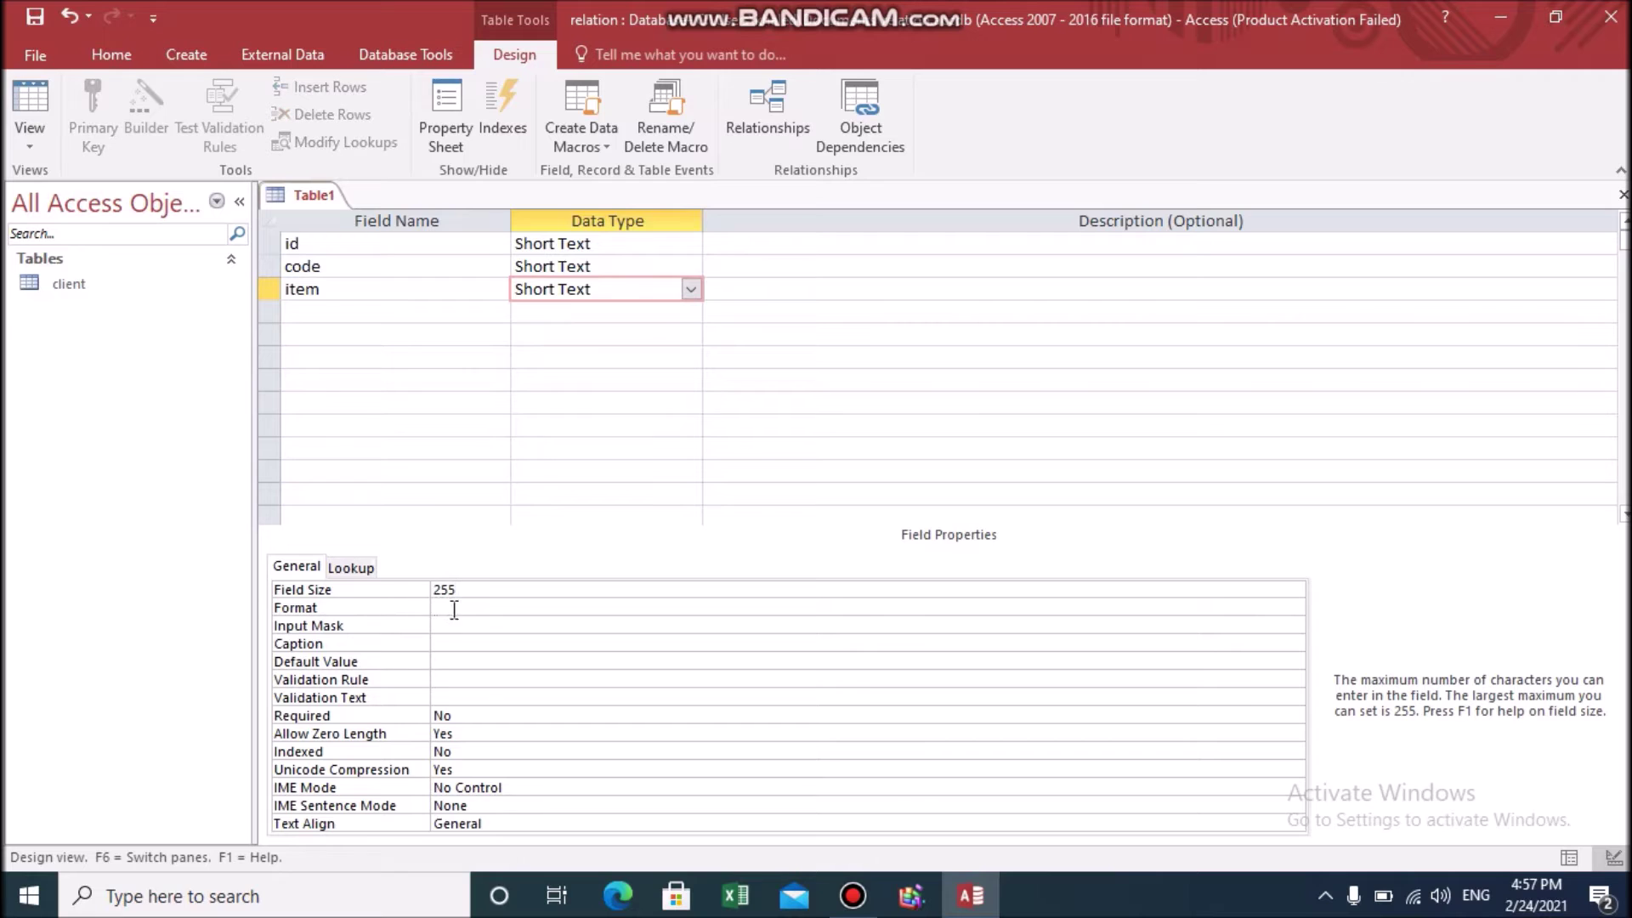
left_click_drag(463, 589, 437, 588)
type("20")
Step: Add a field named "quantity" with the Number data type
left_click(337, 307)
type("q")
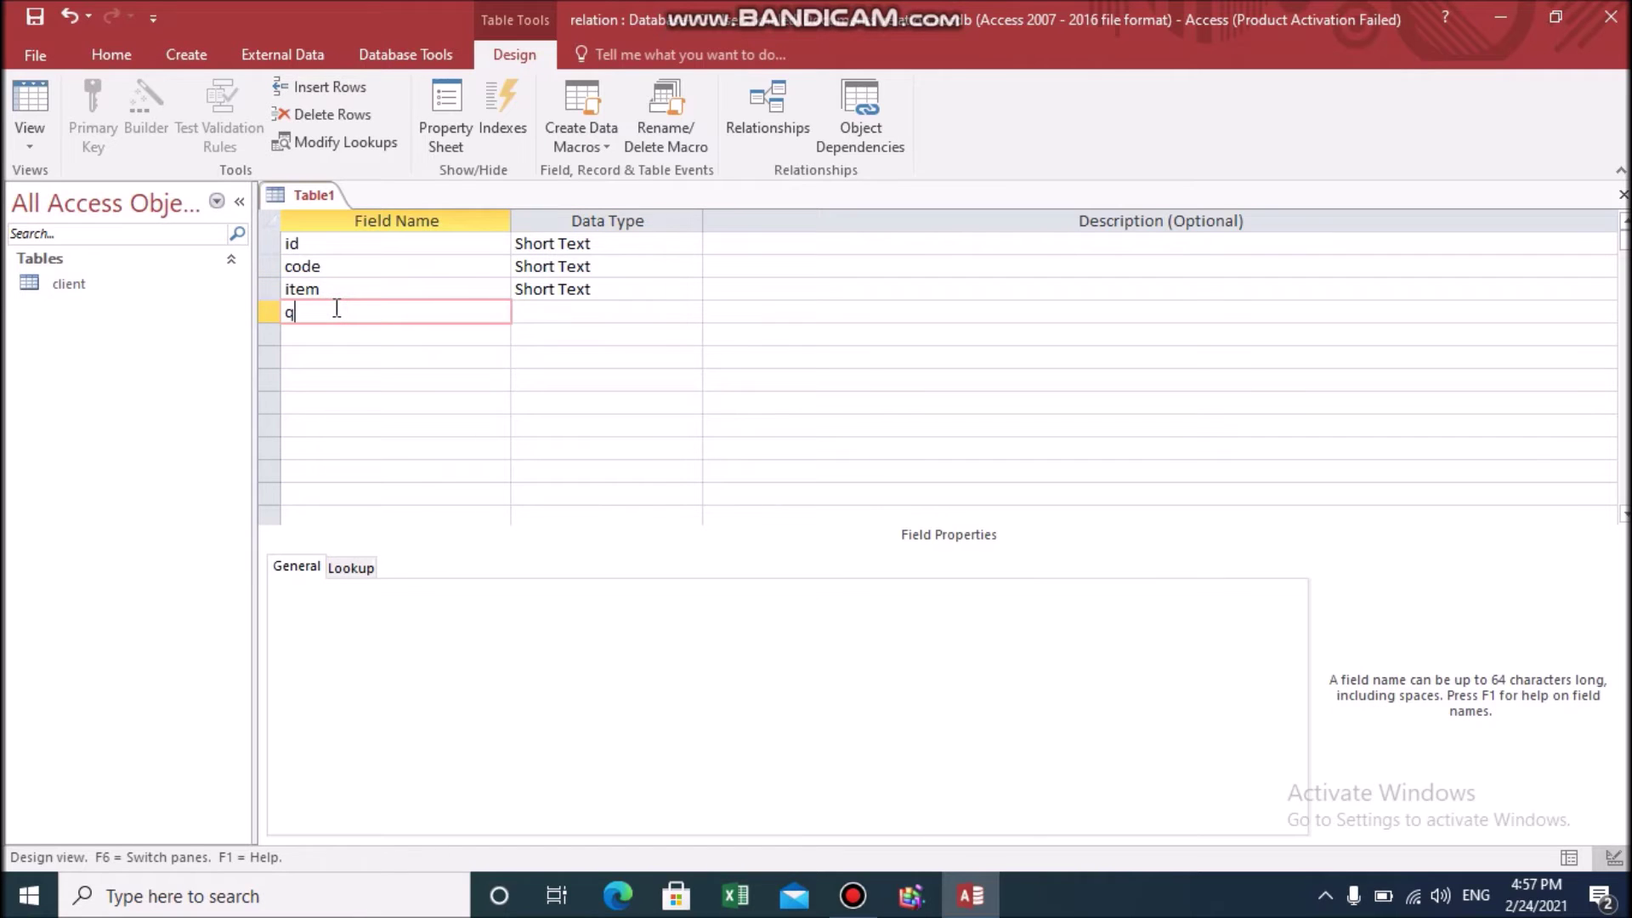
type("uantity")
left_click(551, 311)
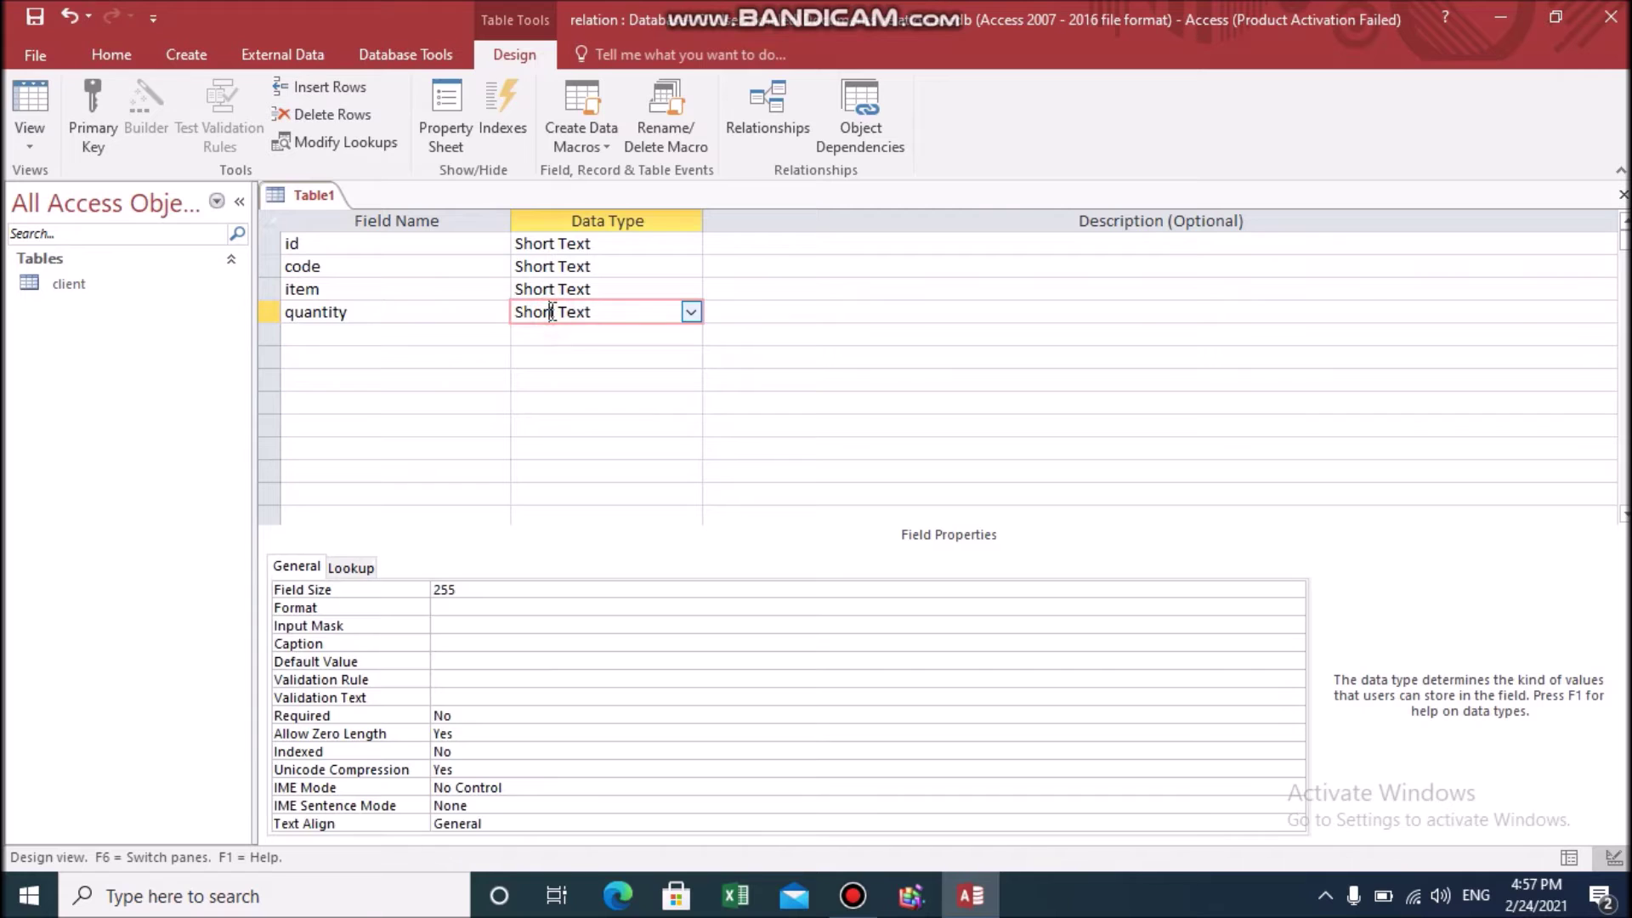
left_click(697, 309)
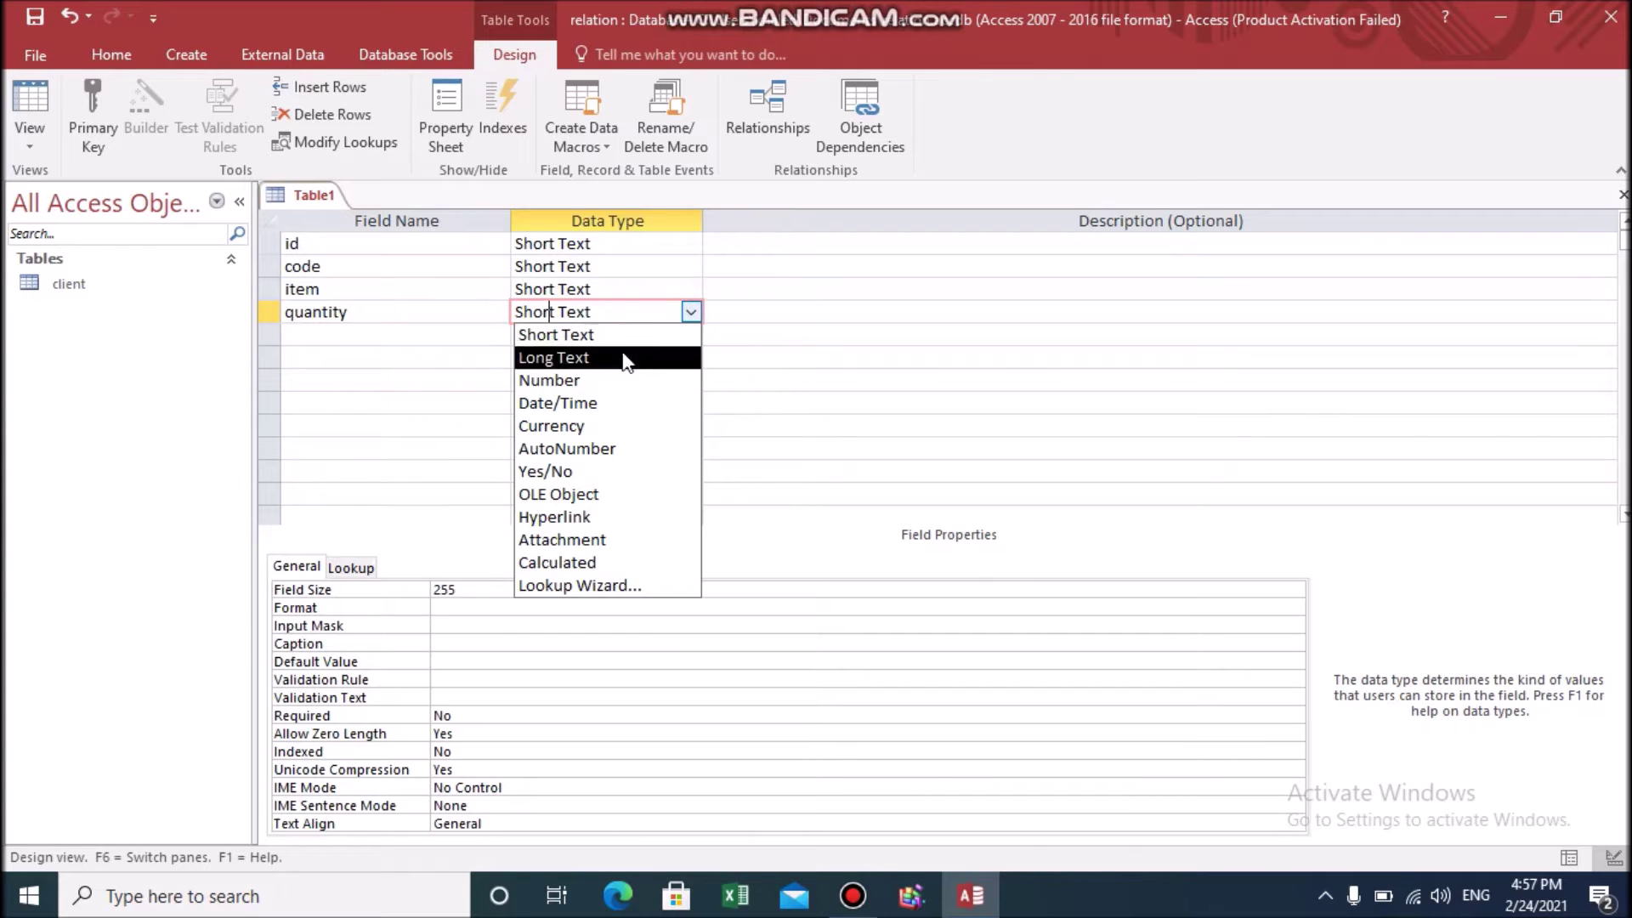
left_click(592, 375)
Step: Add a field named "uprice" with the Currency data type
left_click(400, 341)
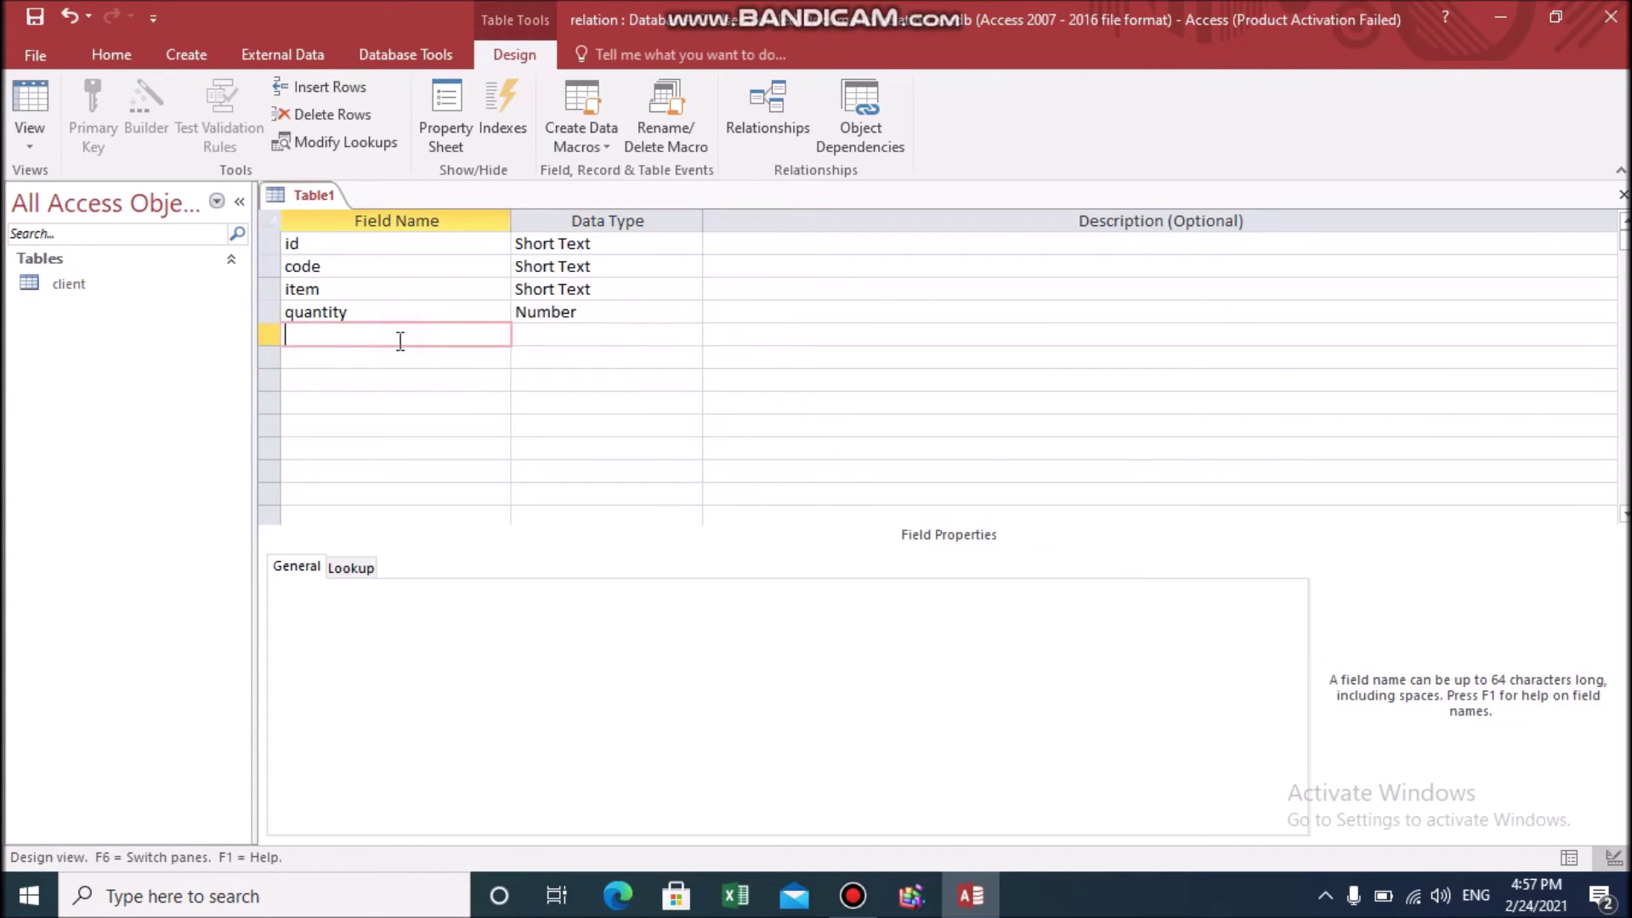
type("uprice")
left_click(608, 334)
left_click(688, 335)
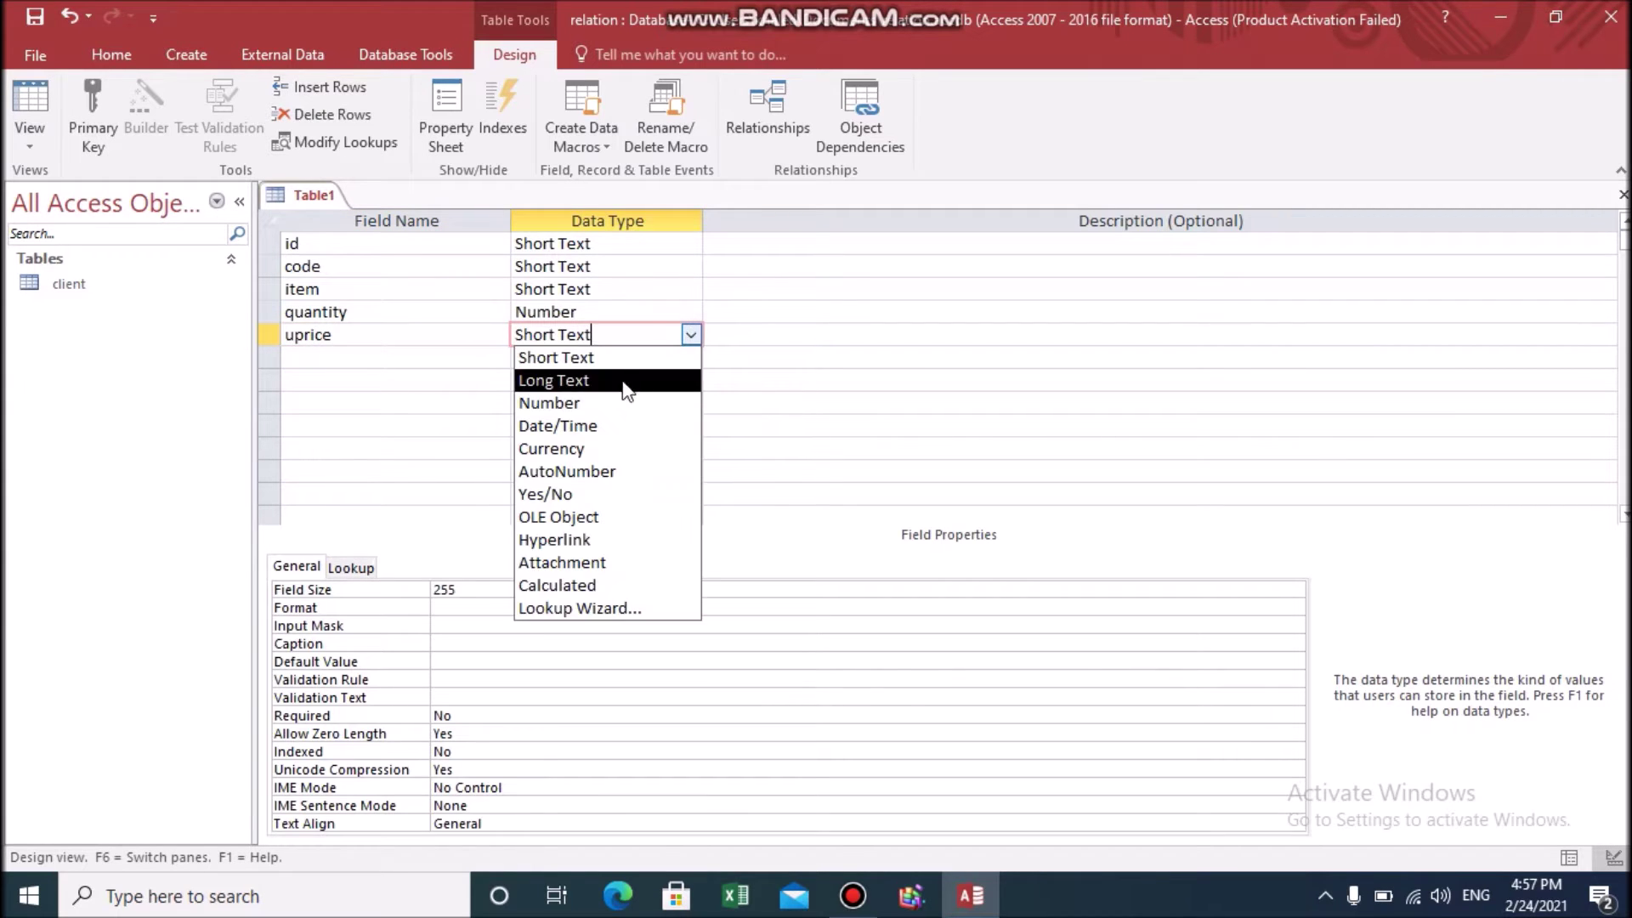
left_click(589, 448)
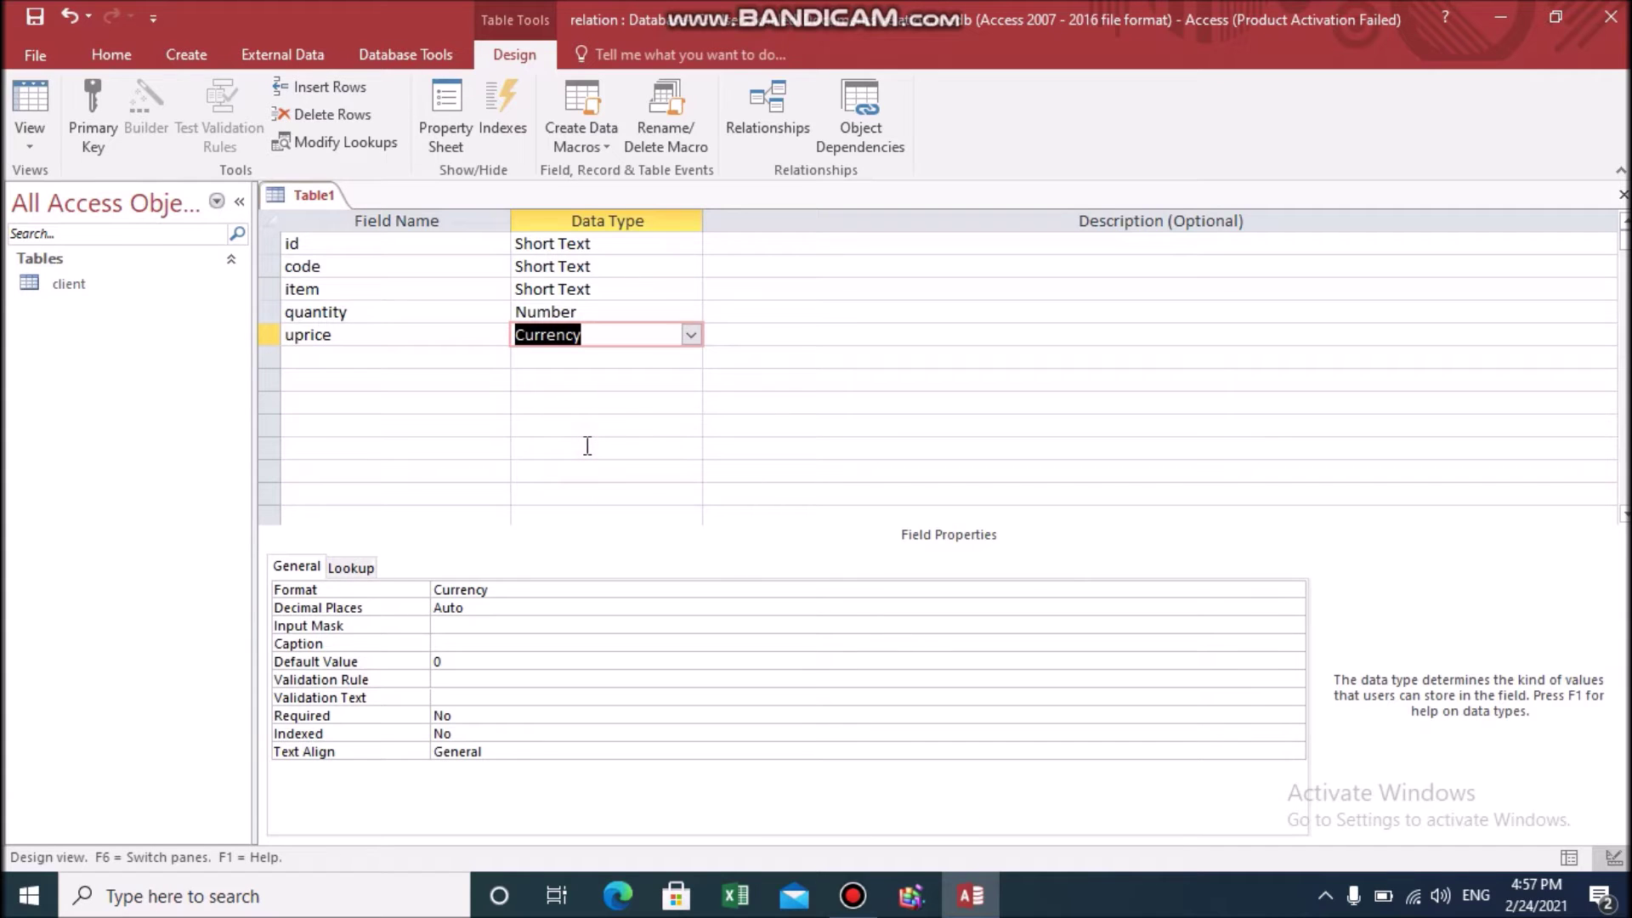
Step: Add a Calculated field named "total" with the expression =quantity*uprice
left_click(464, 361)
type("total")
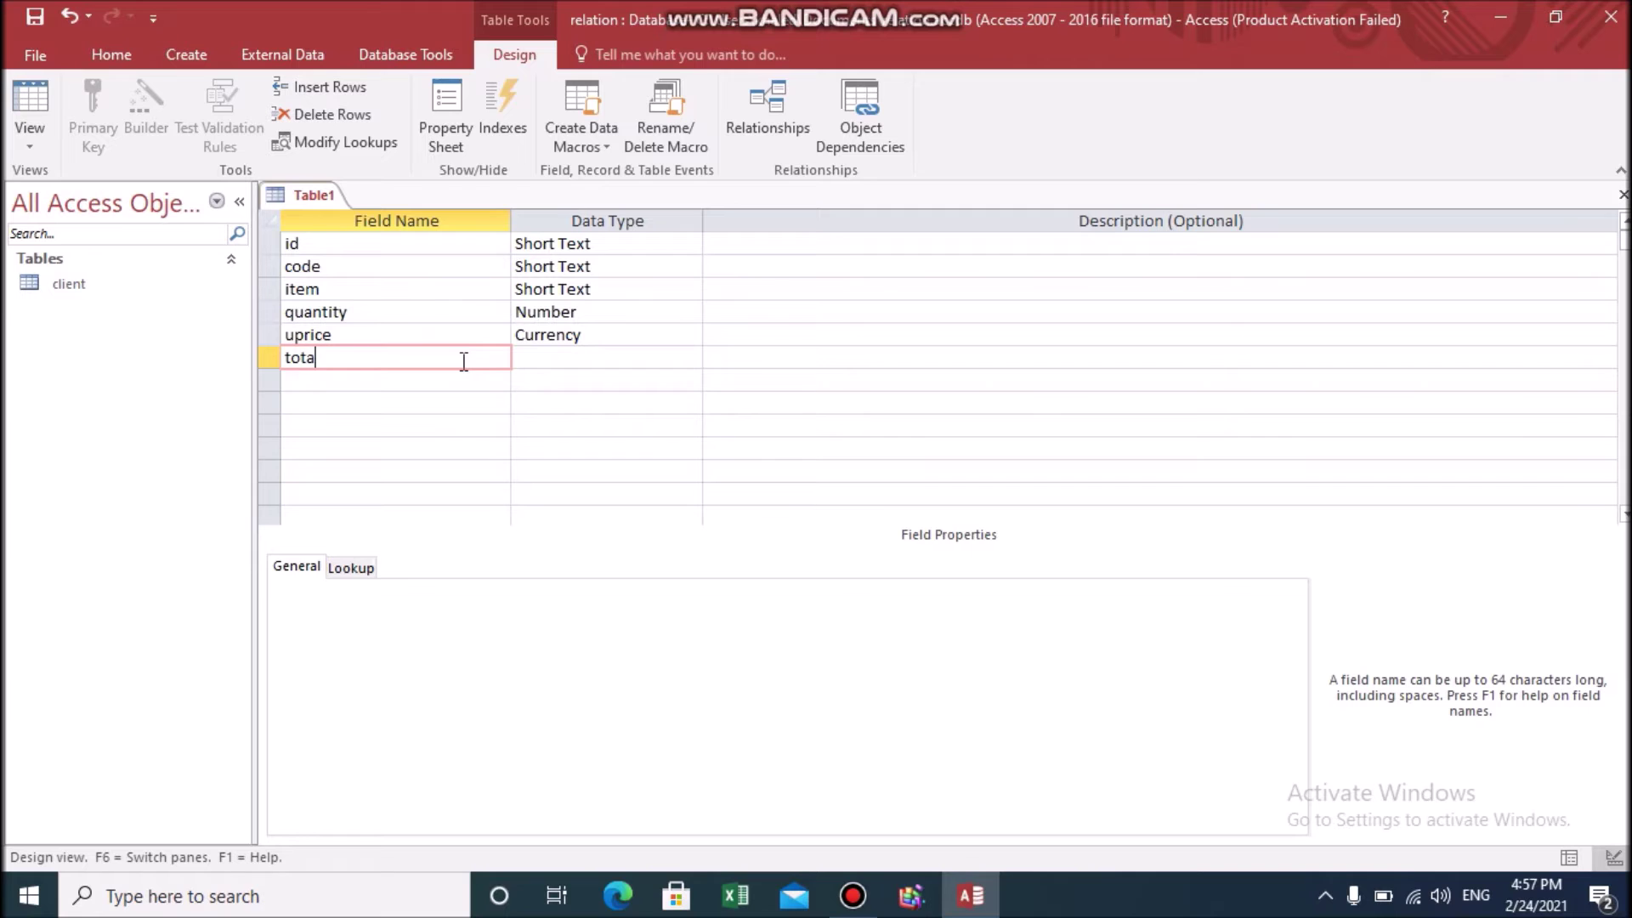
left_click(649, 358)
left_click(689, 358)
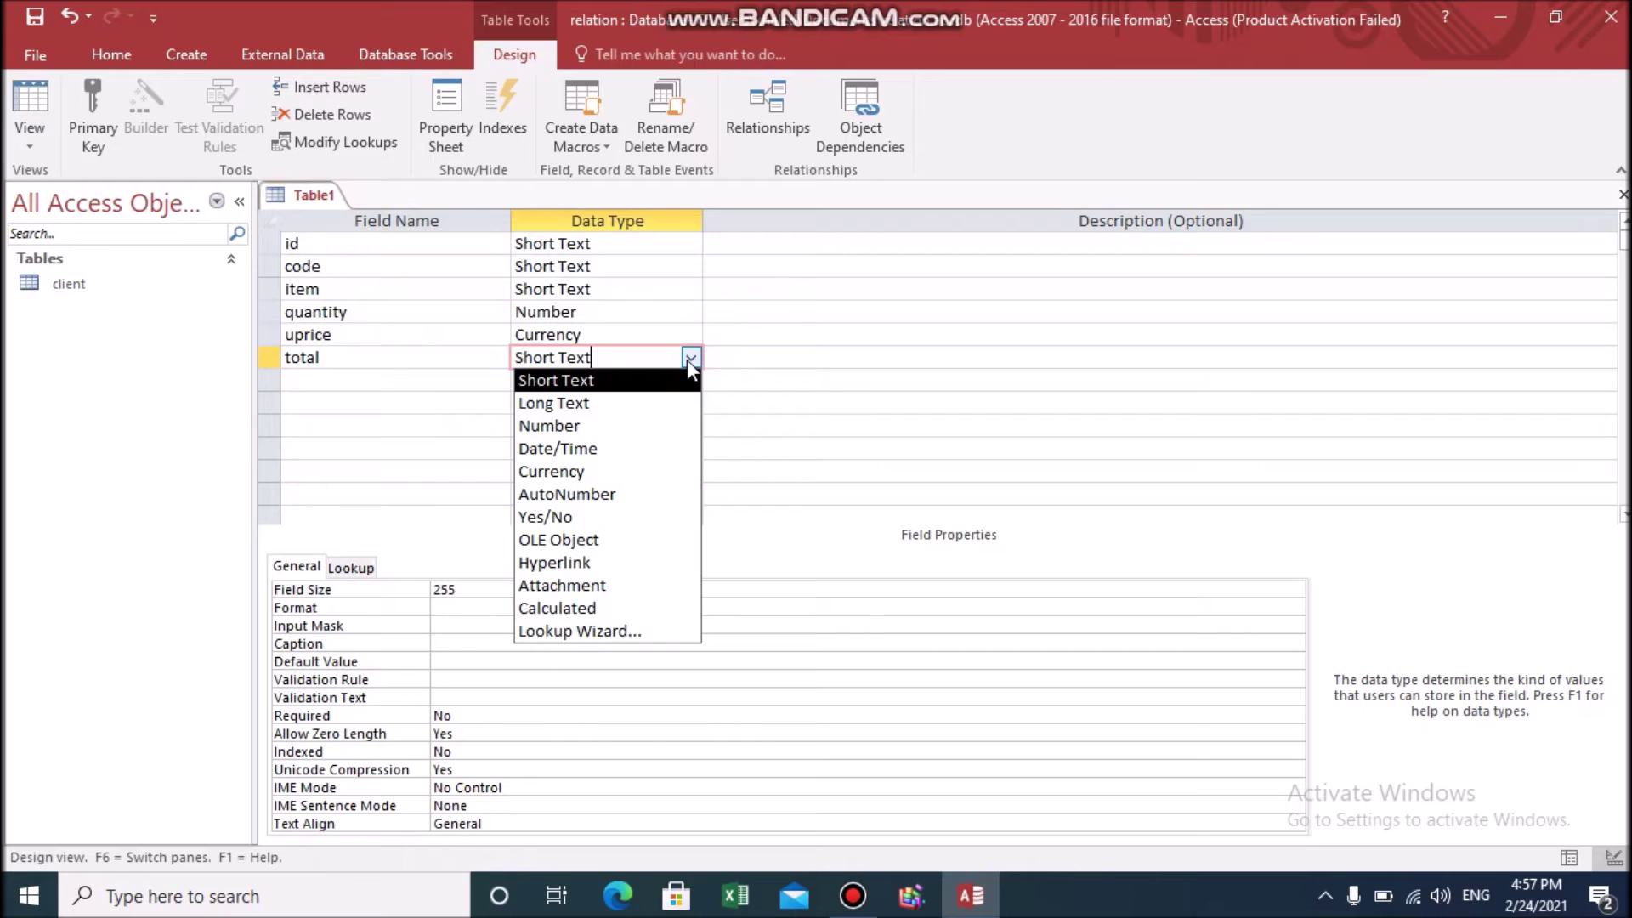
left_click(562, 607)
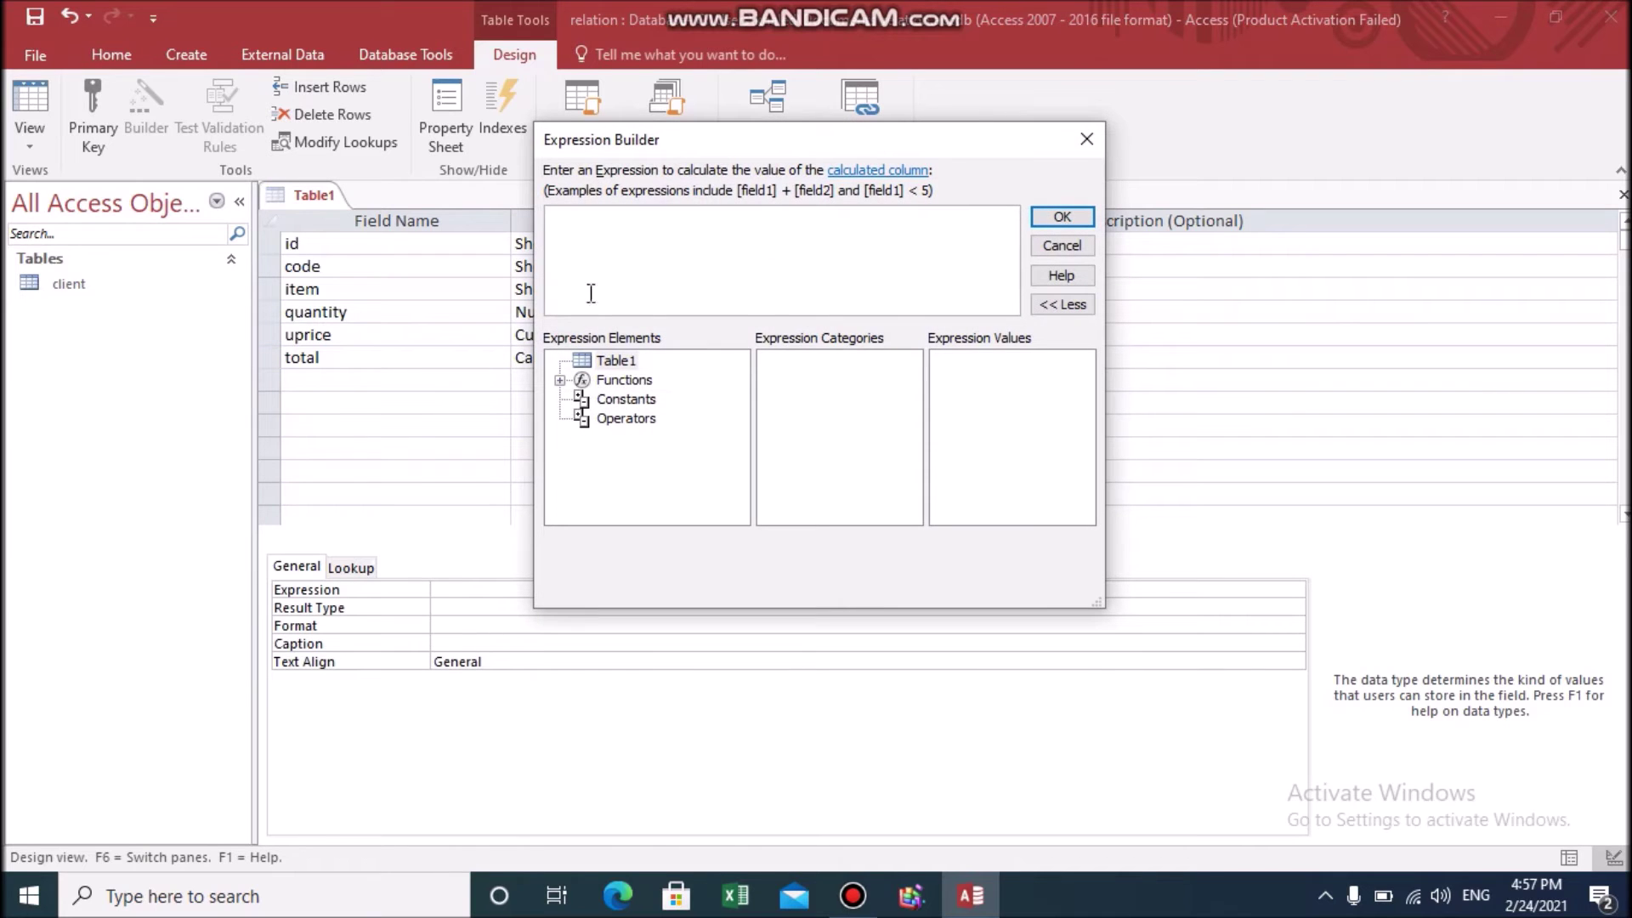
type("=quantity*uprice")
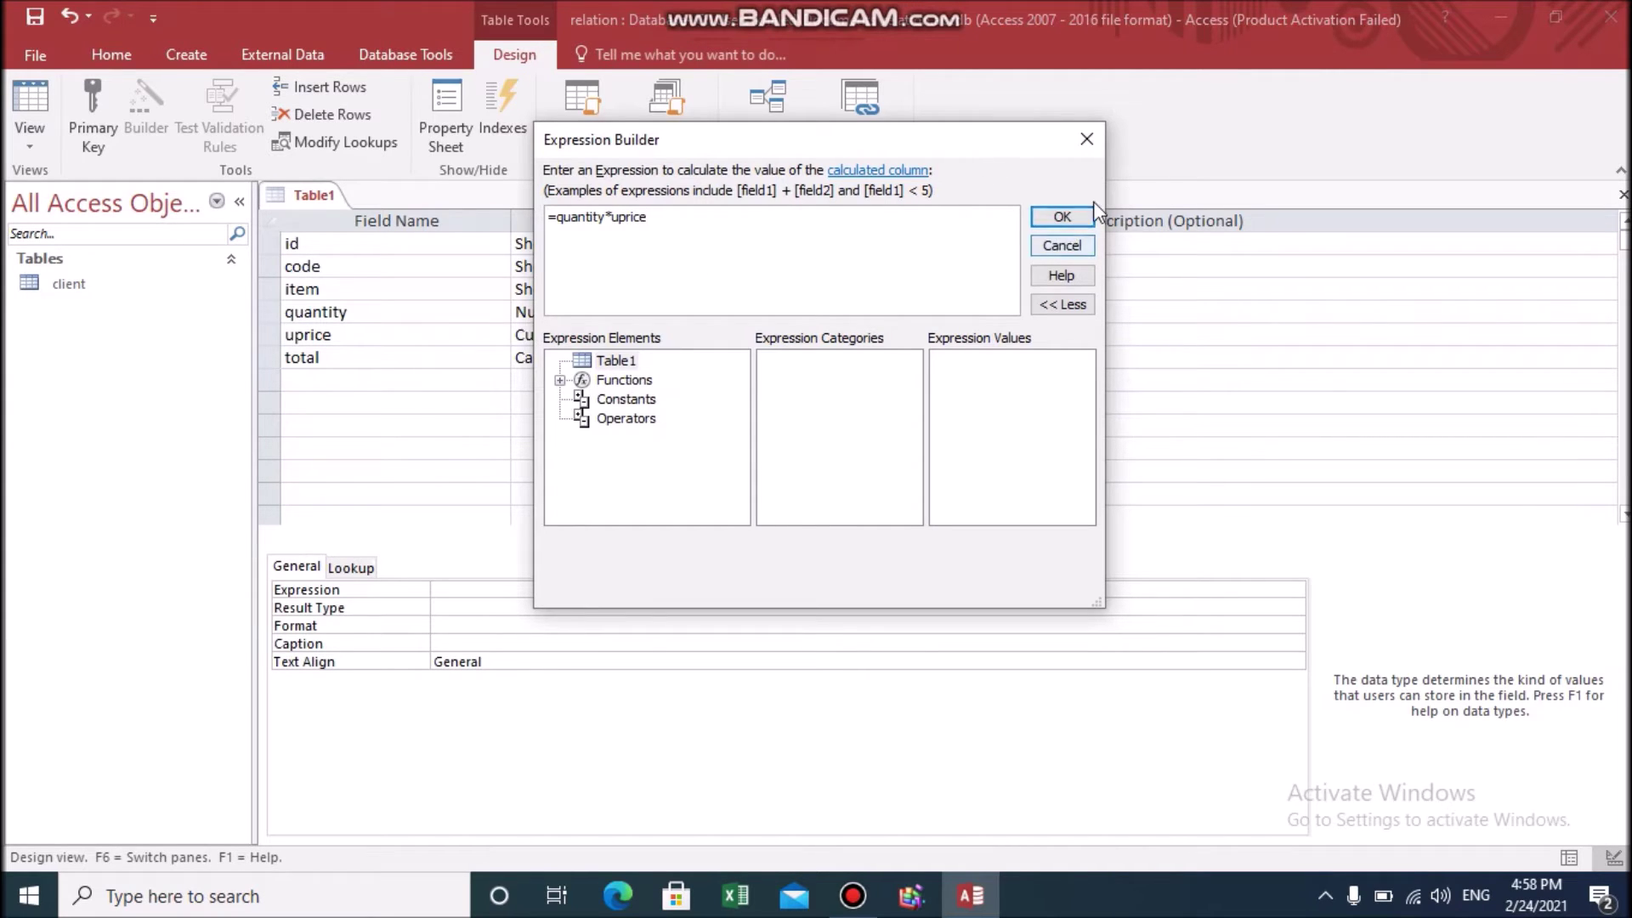
left_click(1074, 217)
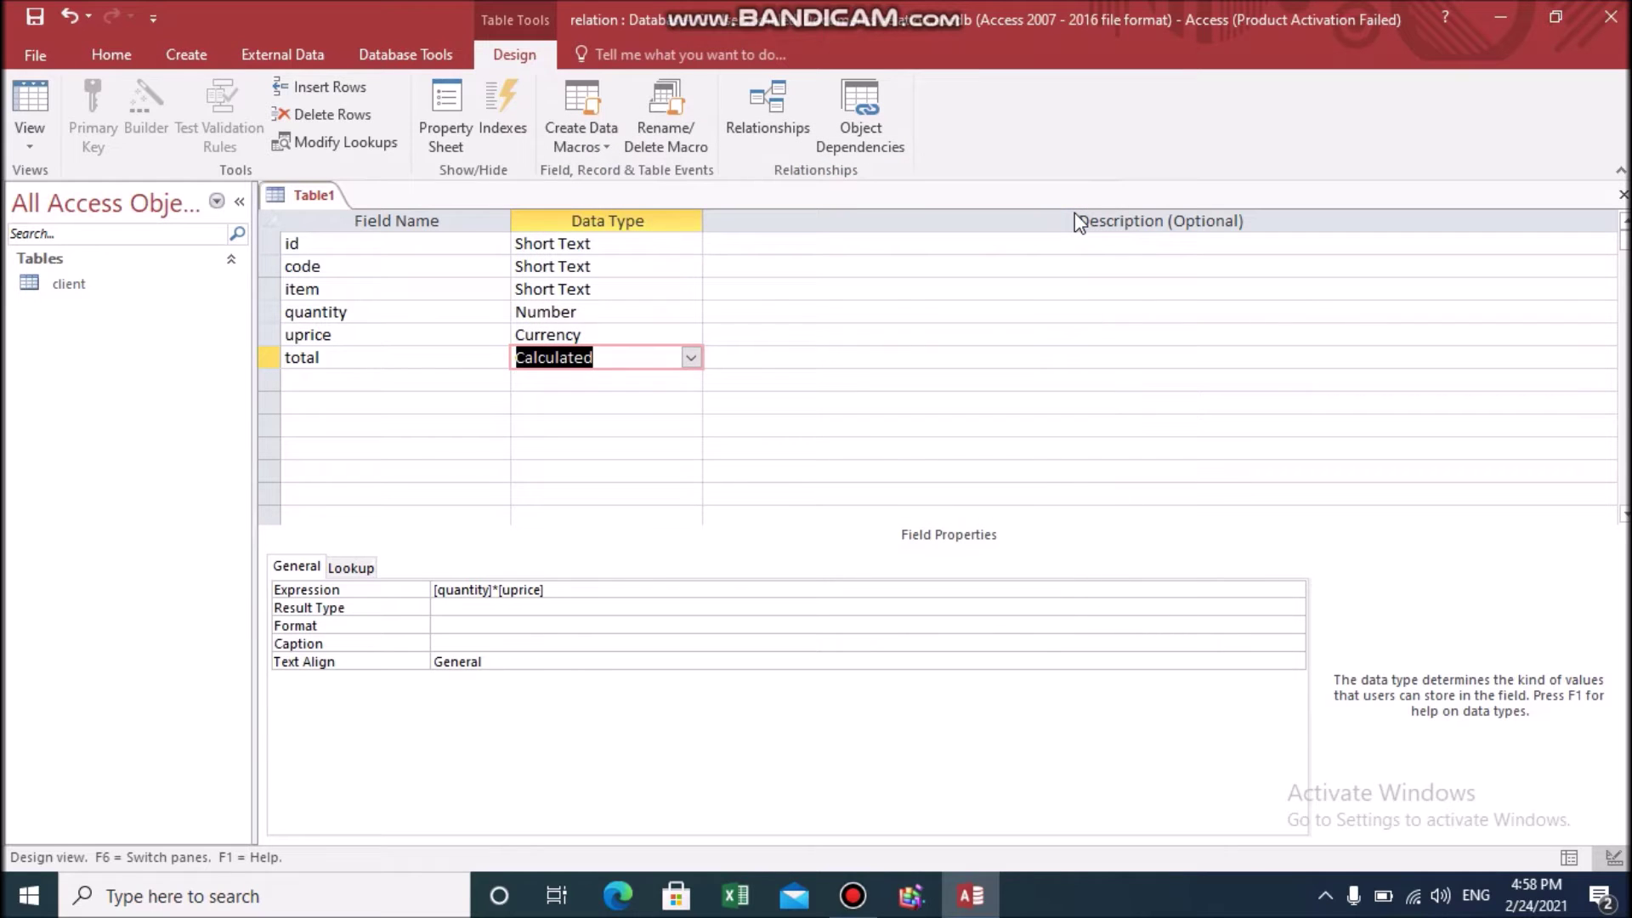
Step: Make the id field the table's primary key
left_click(396, 242)
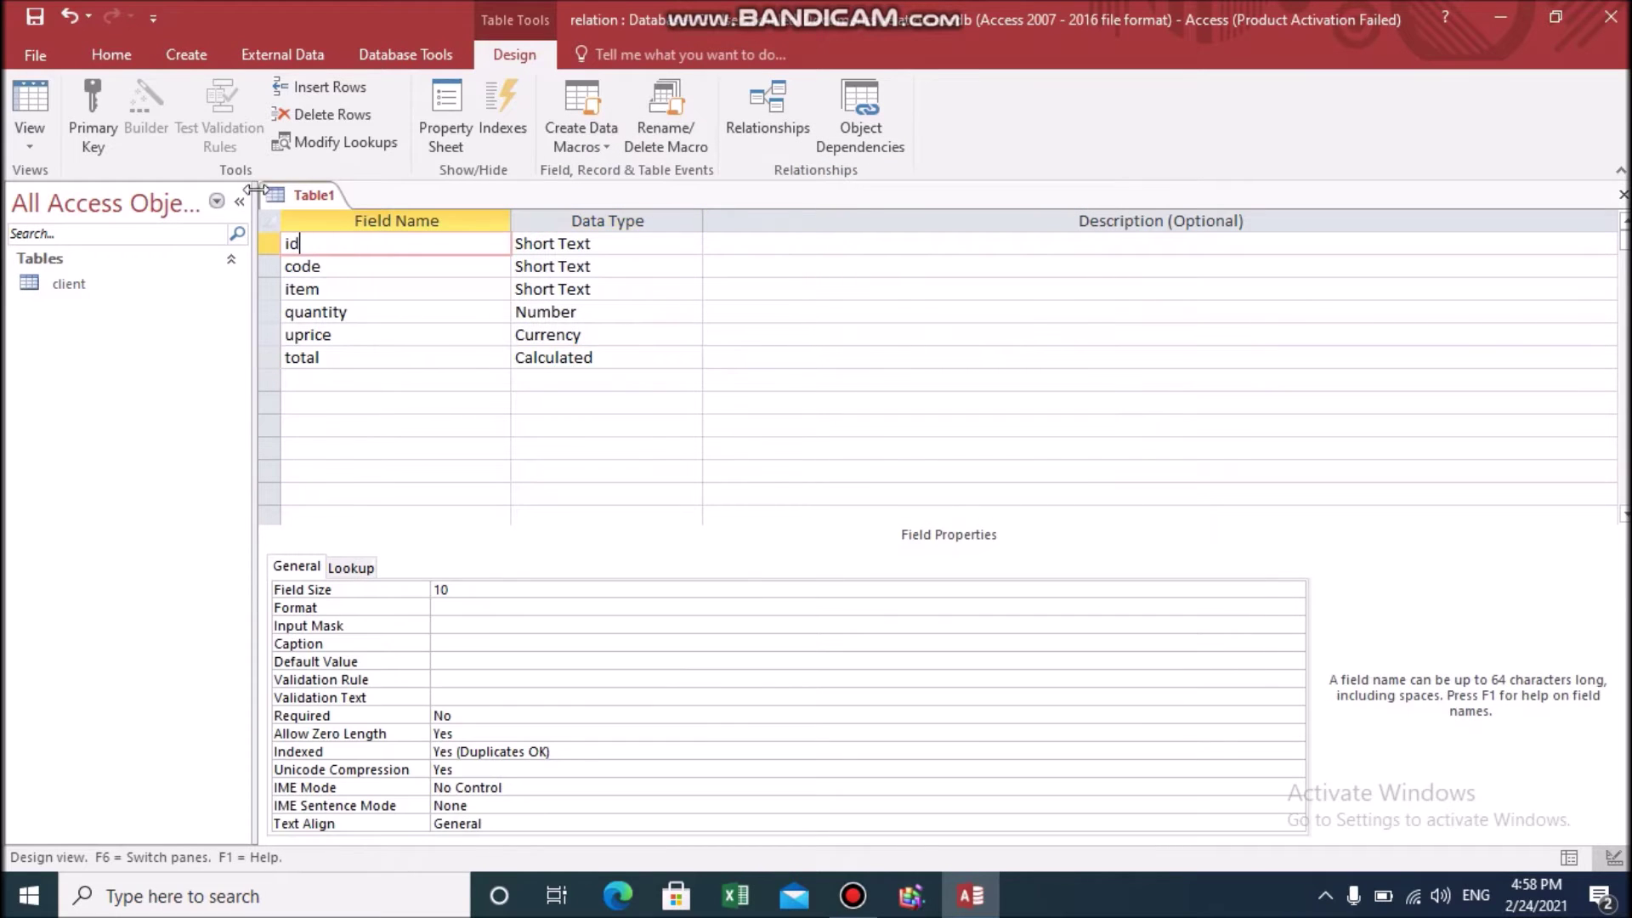
left_click(87, 88)
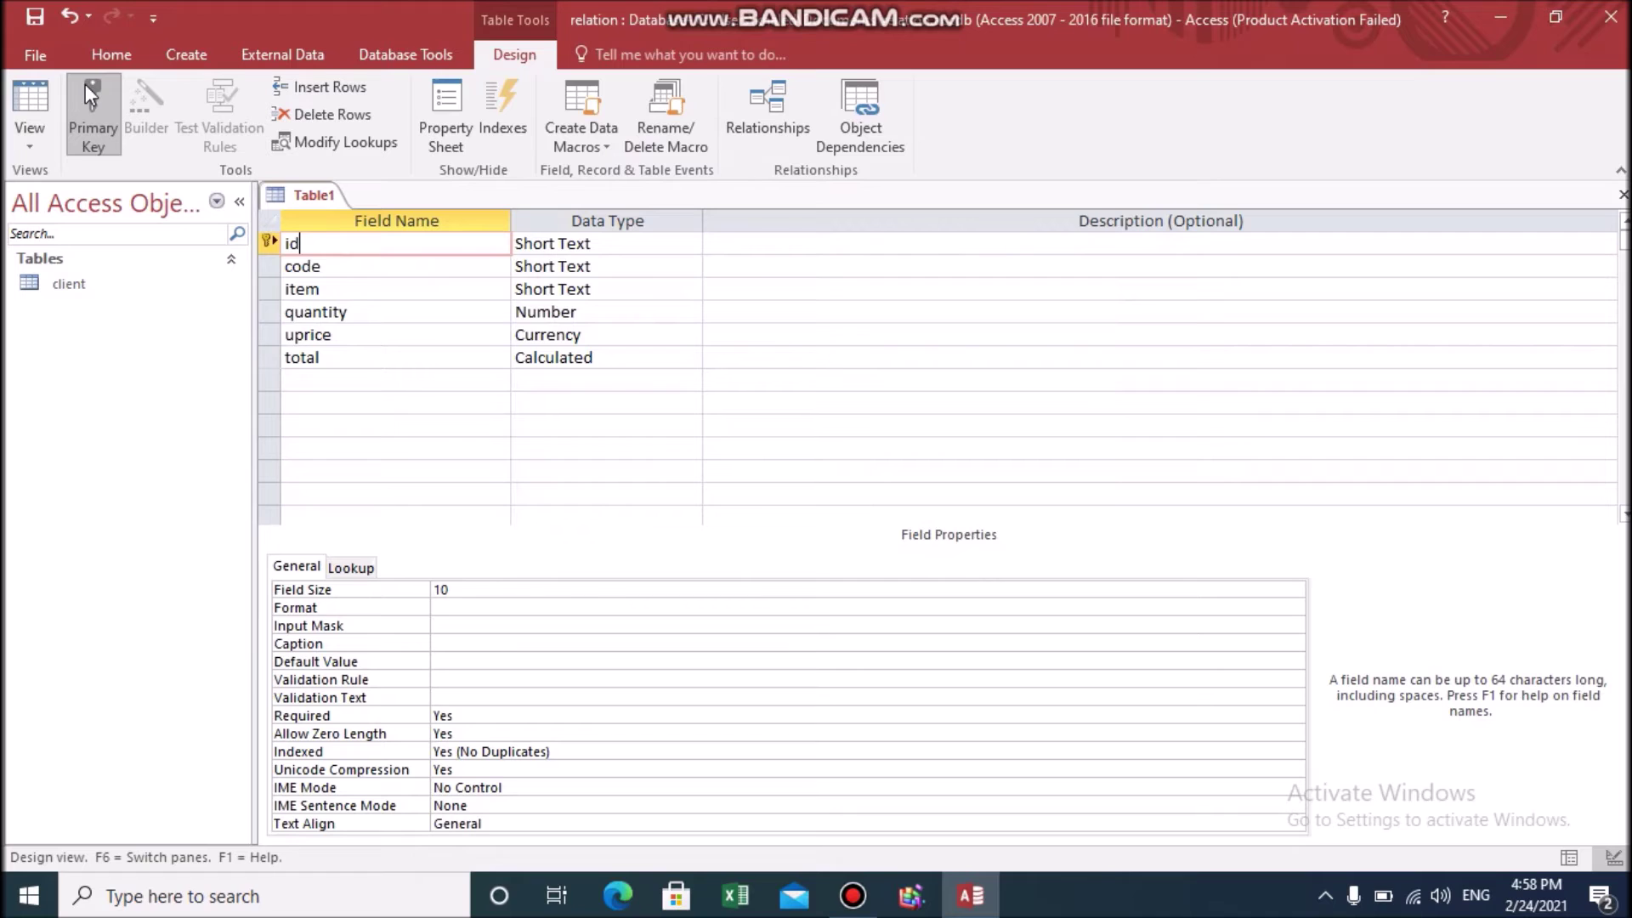
Step: Add a field named "paid" with the Yes/No data type
left_click(341, 382)
type("pai")
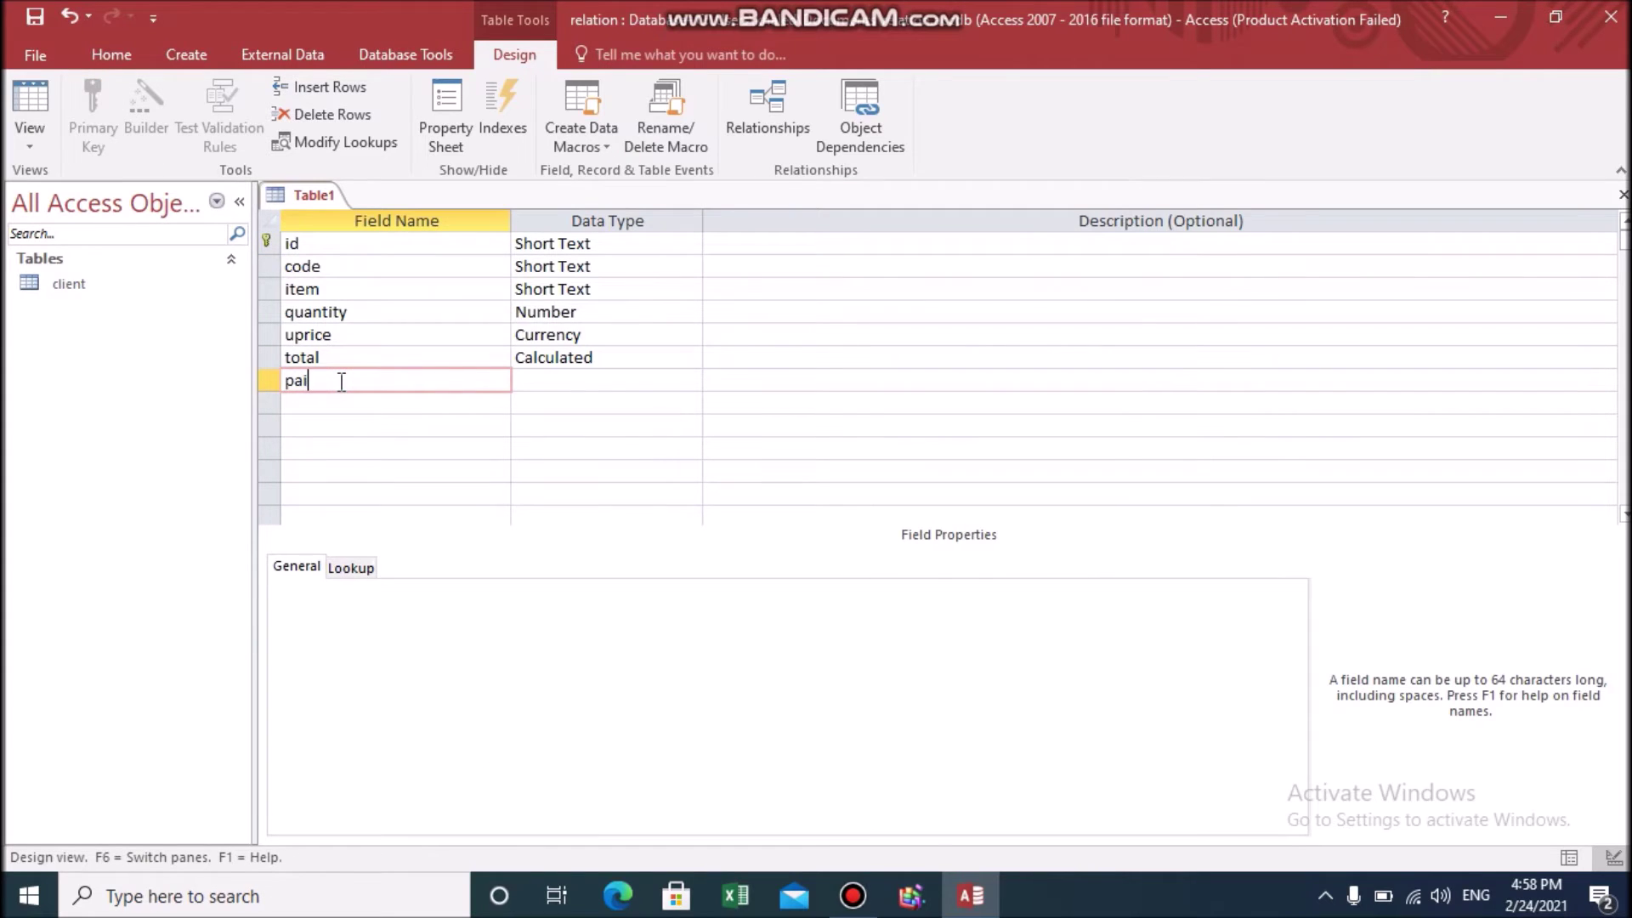
type("d")
left_click(559, 380)
left_click(690, 380)
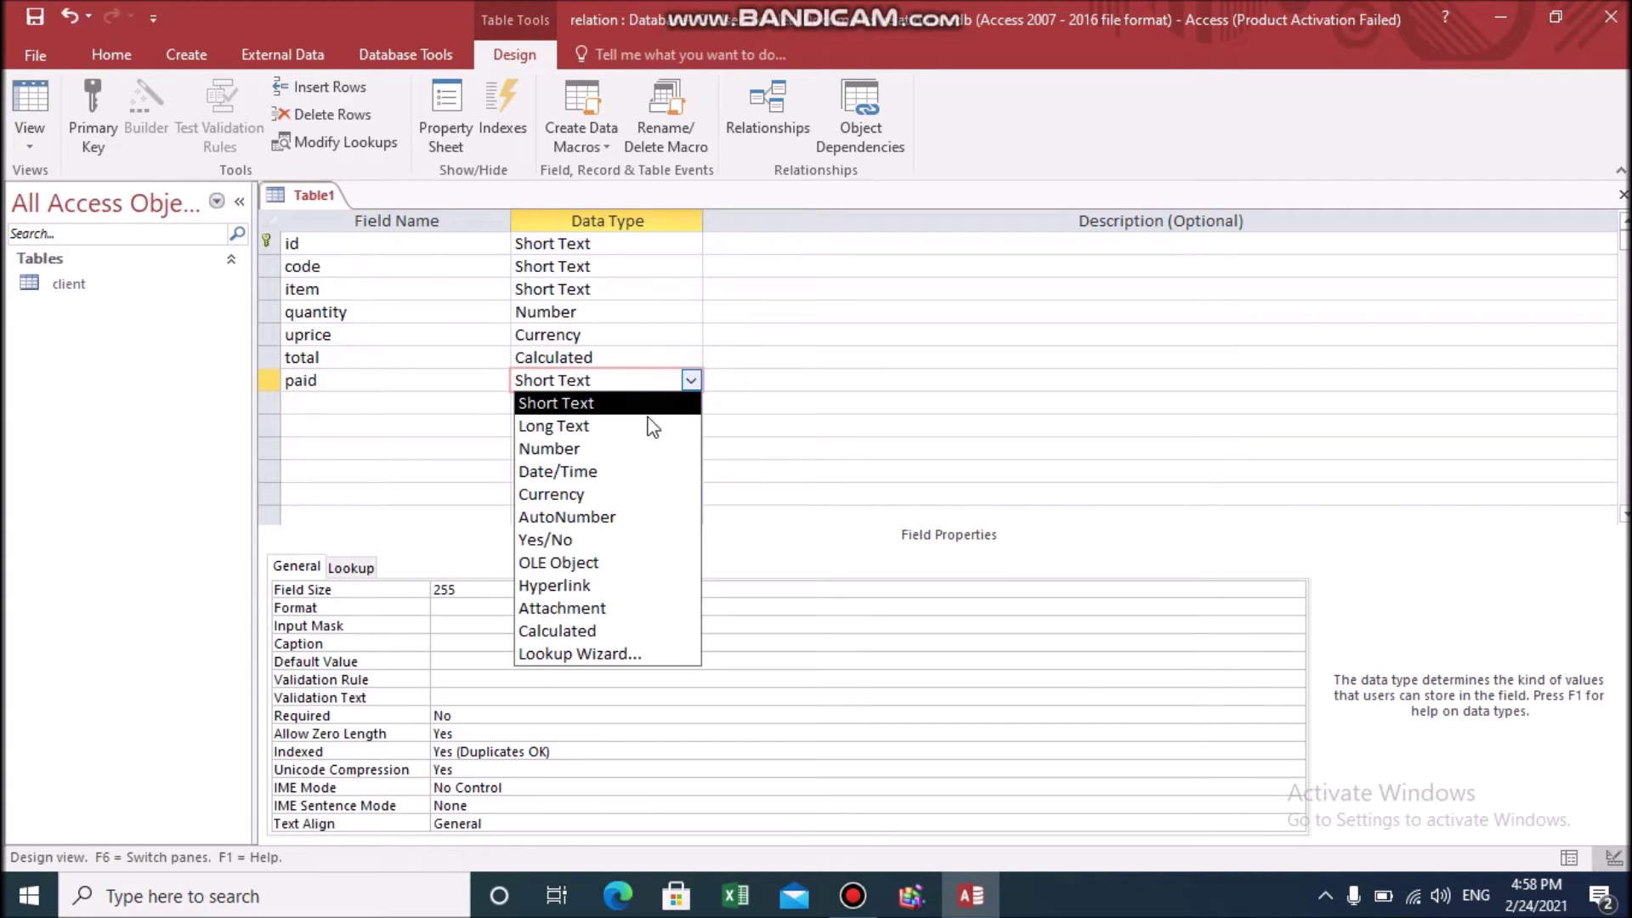
left_click(579, 527)
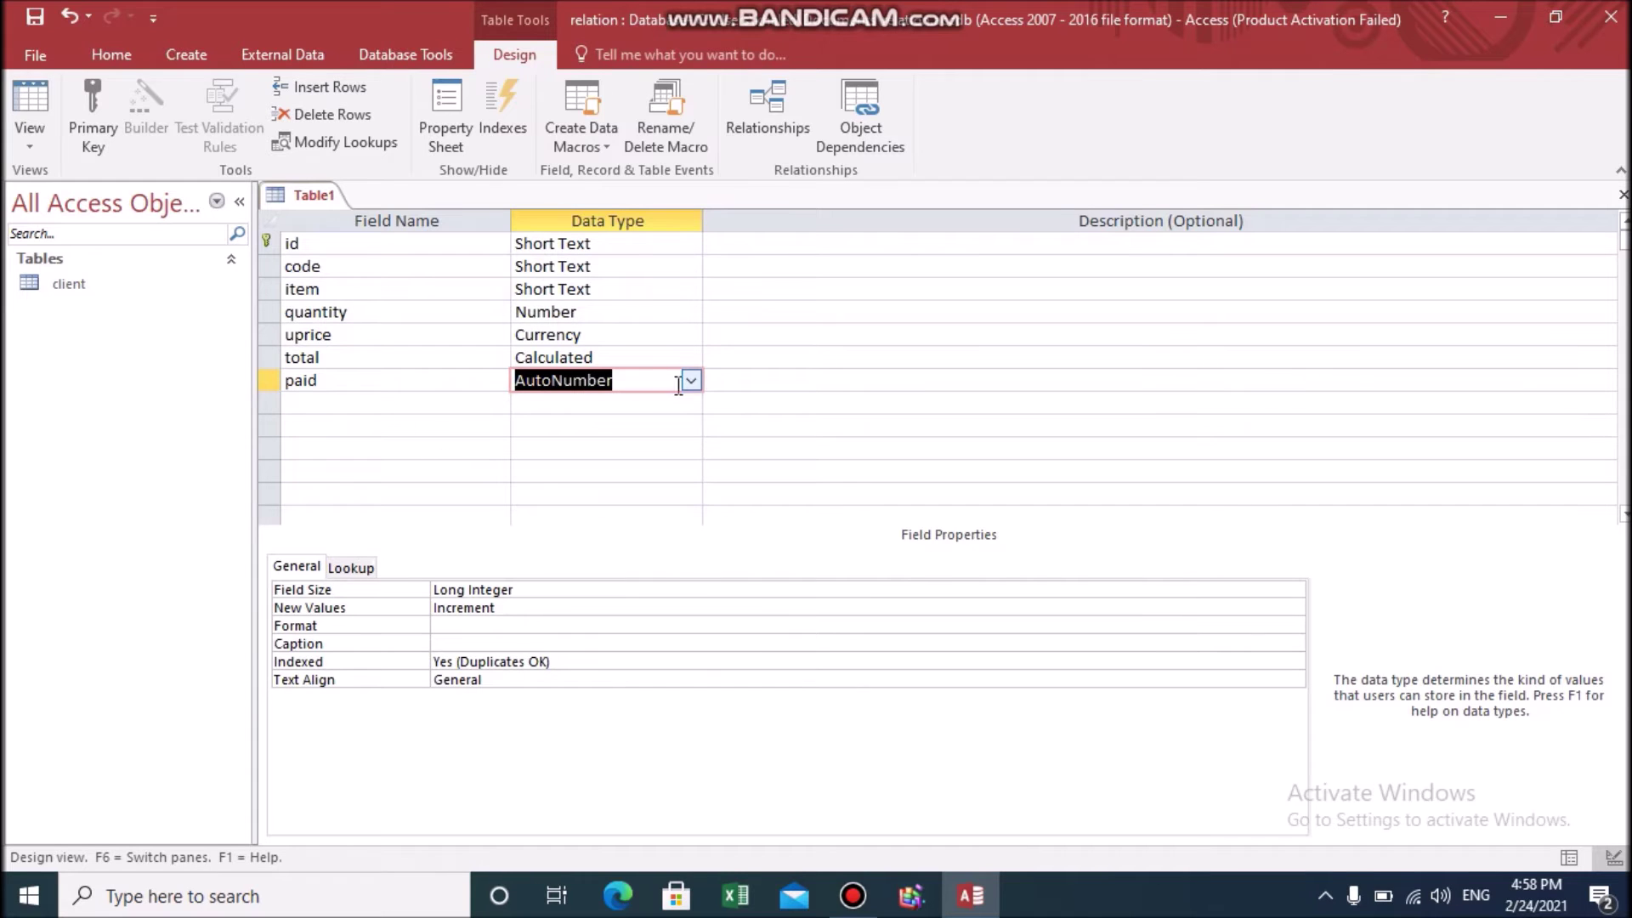
left_click(689, 380)
left_click(606, 541)
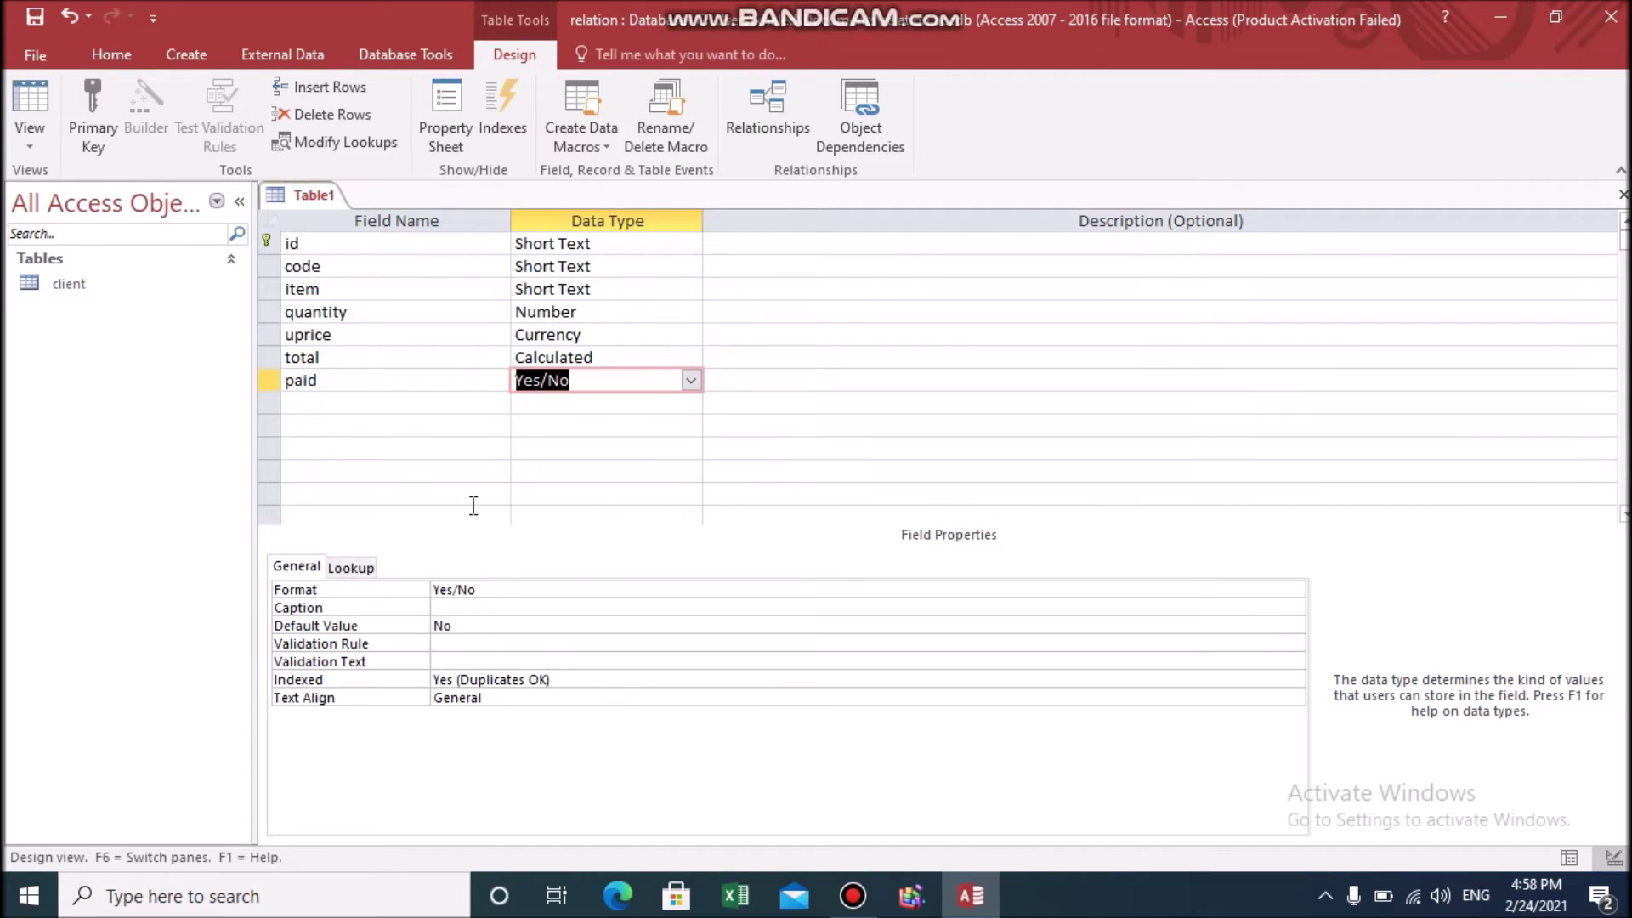
Step: Add a field named "link" with the Hyperlink data type
left_click(366, 404)
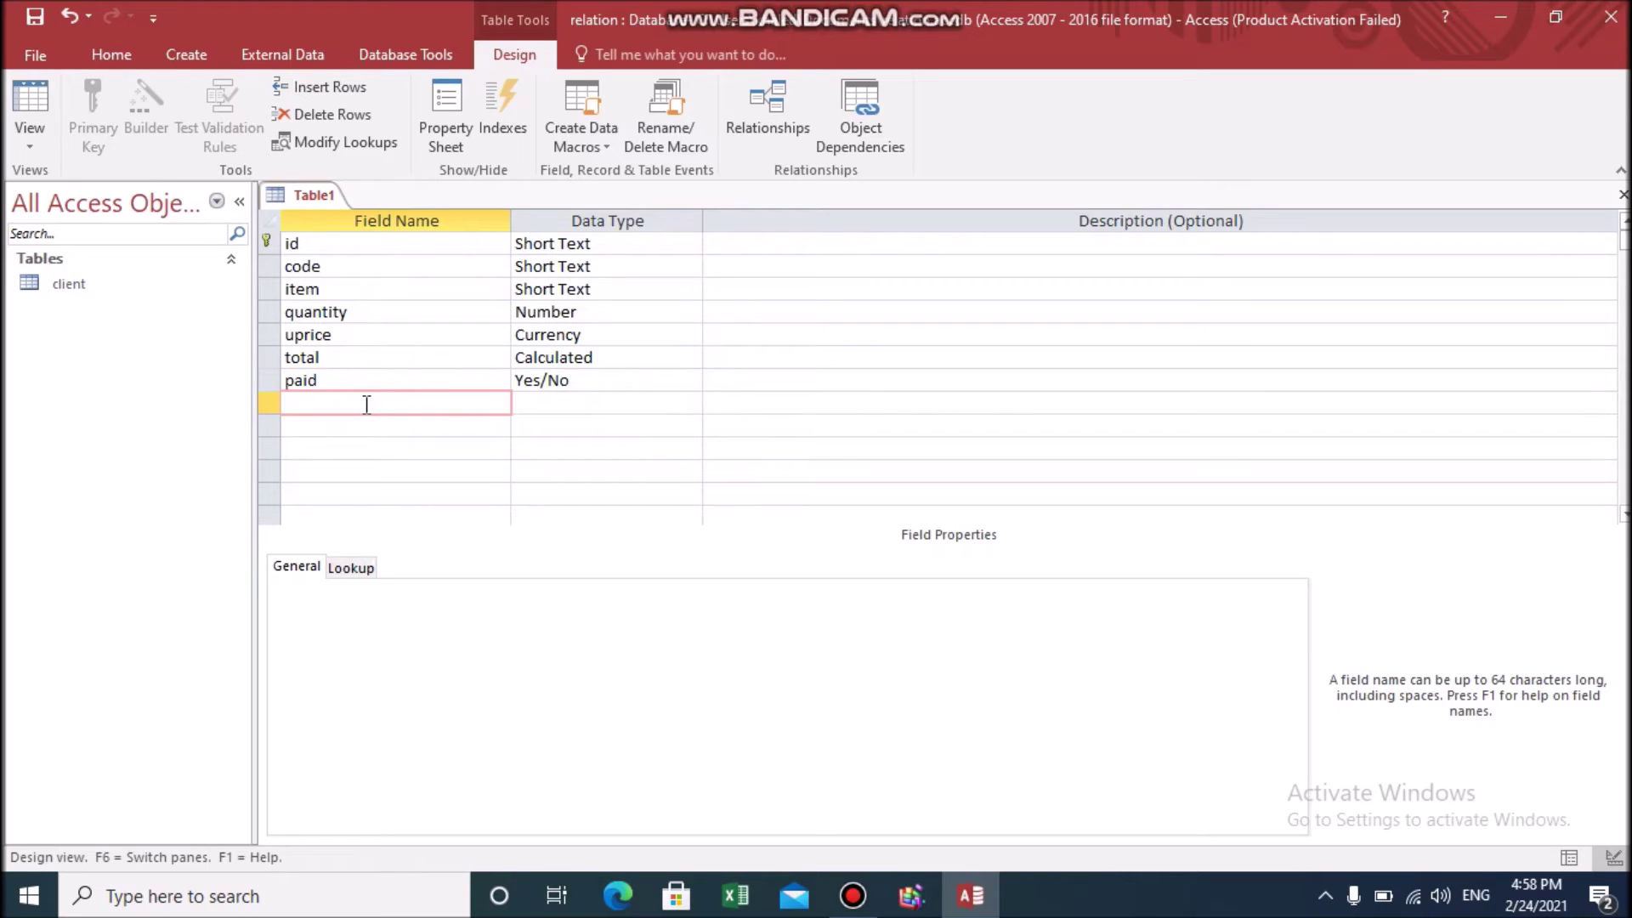
type("gyper")
key("BackSpace")
key("BackSpace")
key("BackSpace")
key("BackSpace")
key("BackSpace")
type("link")
left_click(611, 402)
left_click(691, 405)
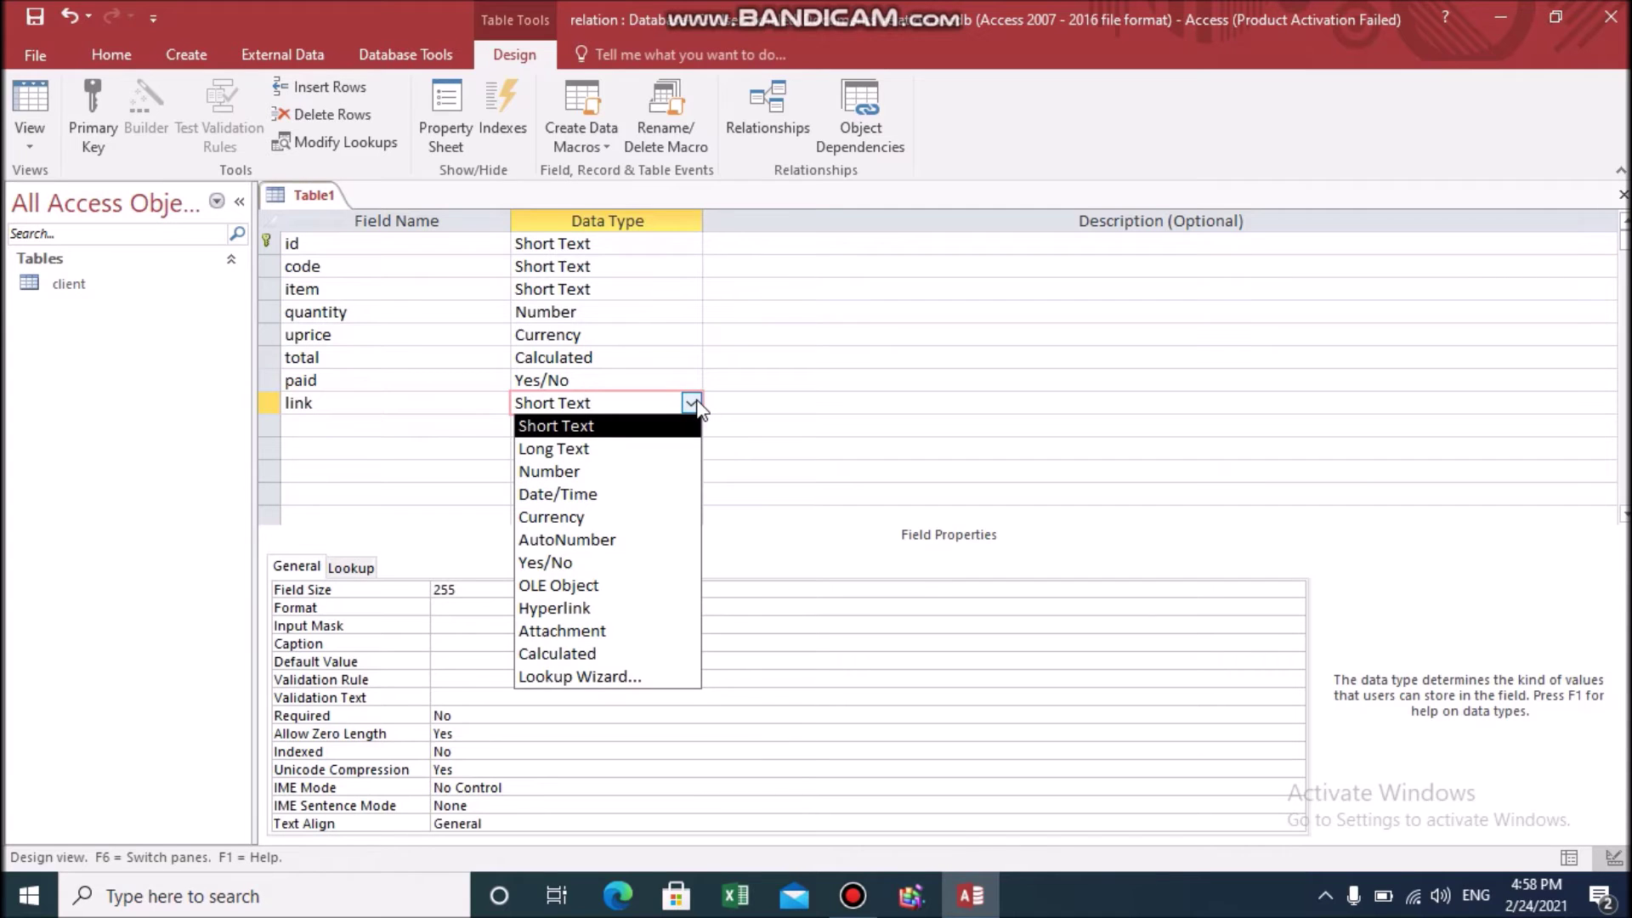
left_click(594, 607)
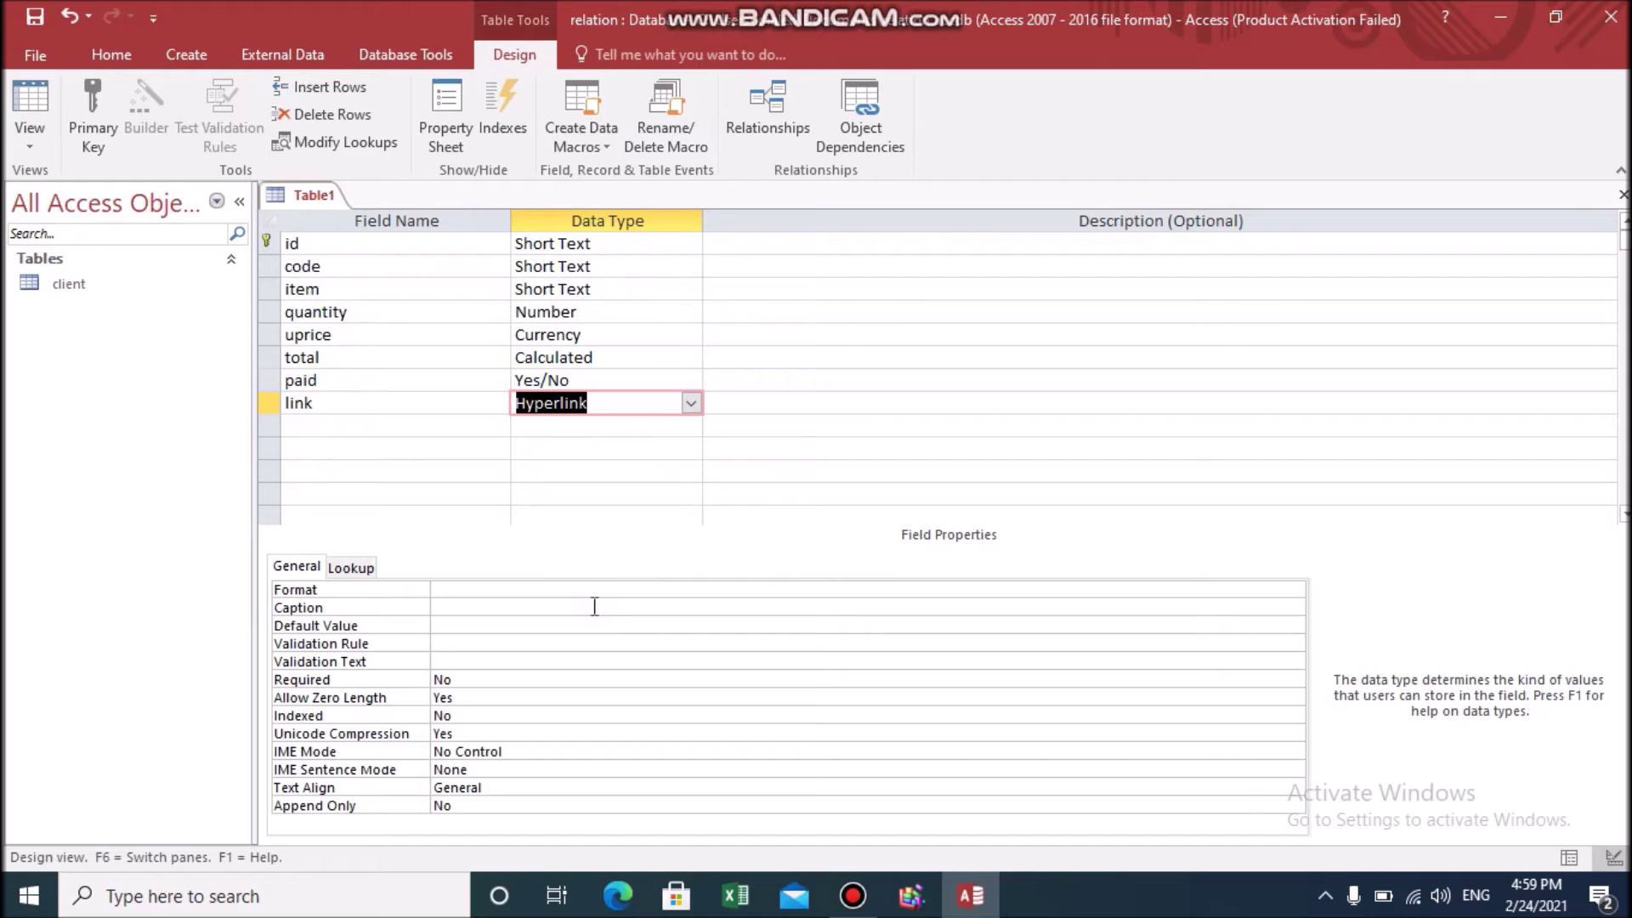
Step: Save the table under the name "order" and close it
left_click(36, 16)
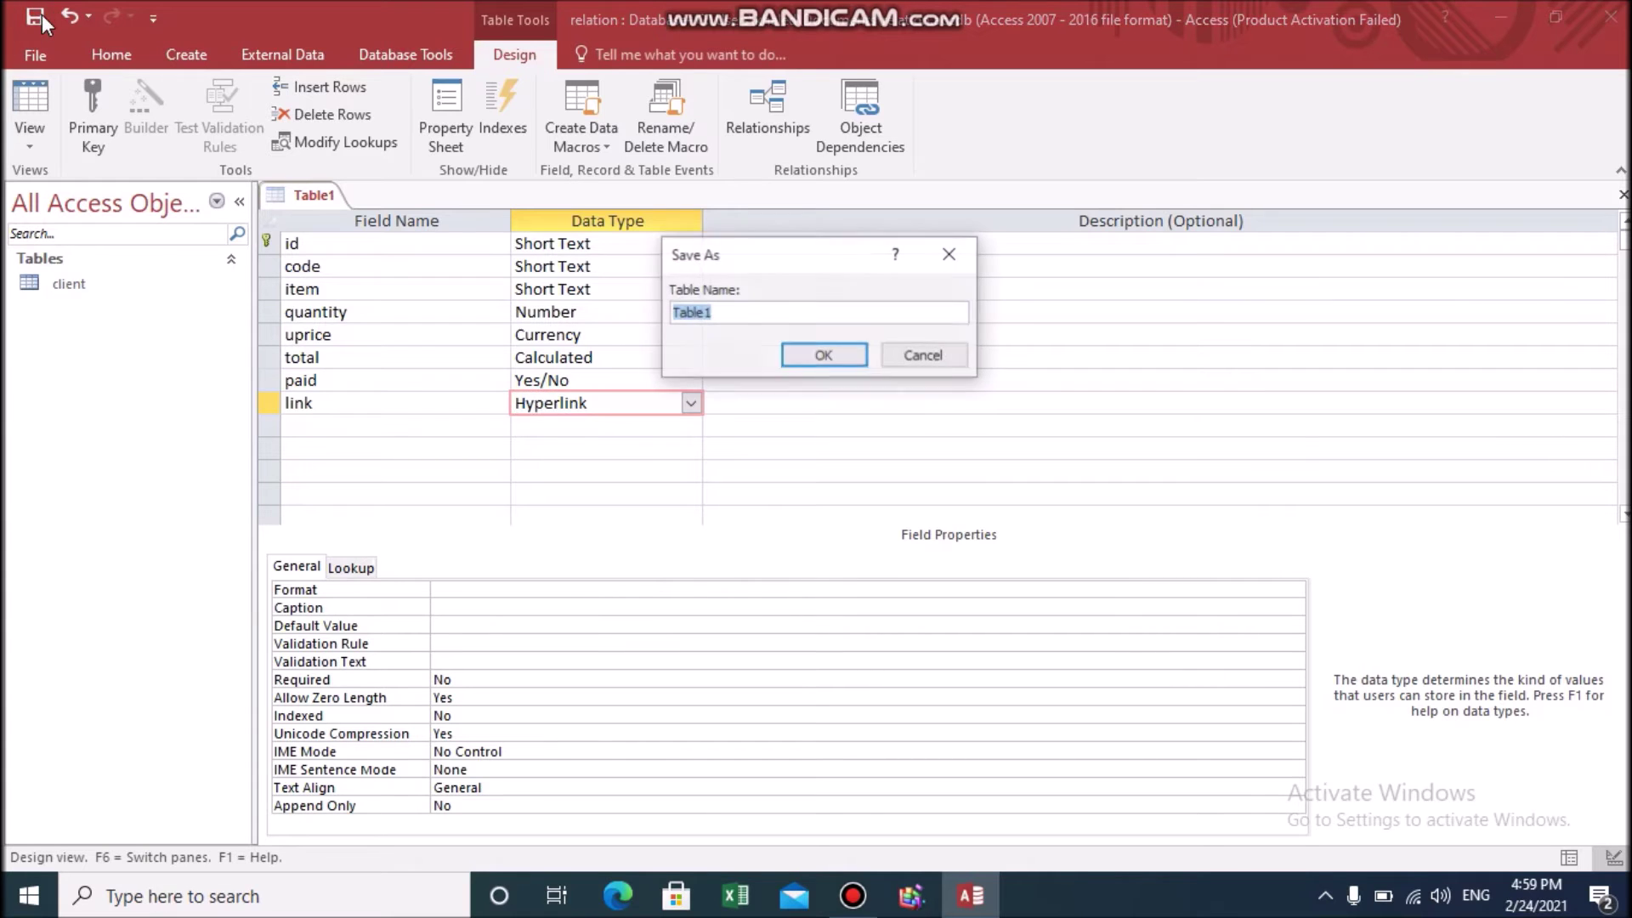
type("order")
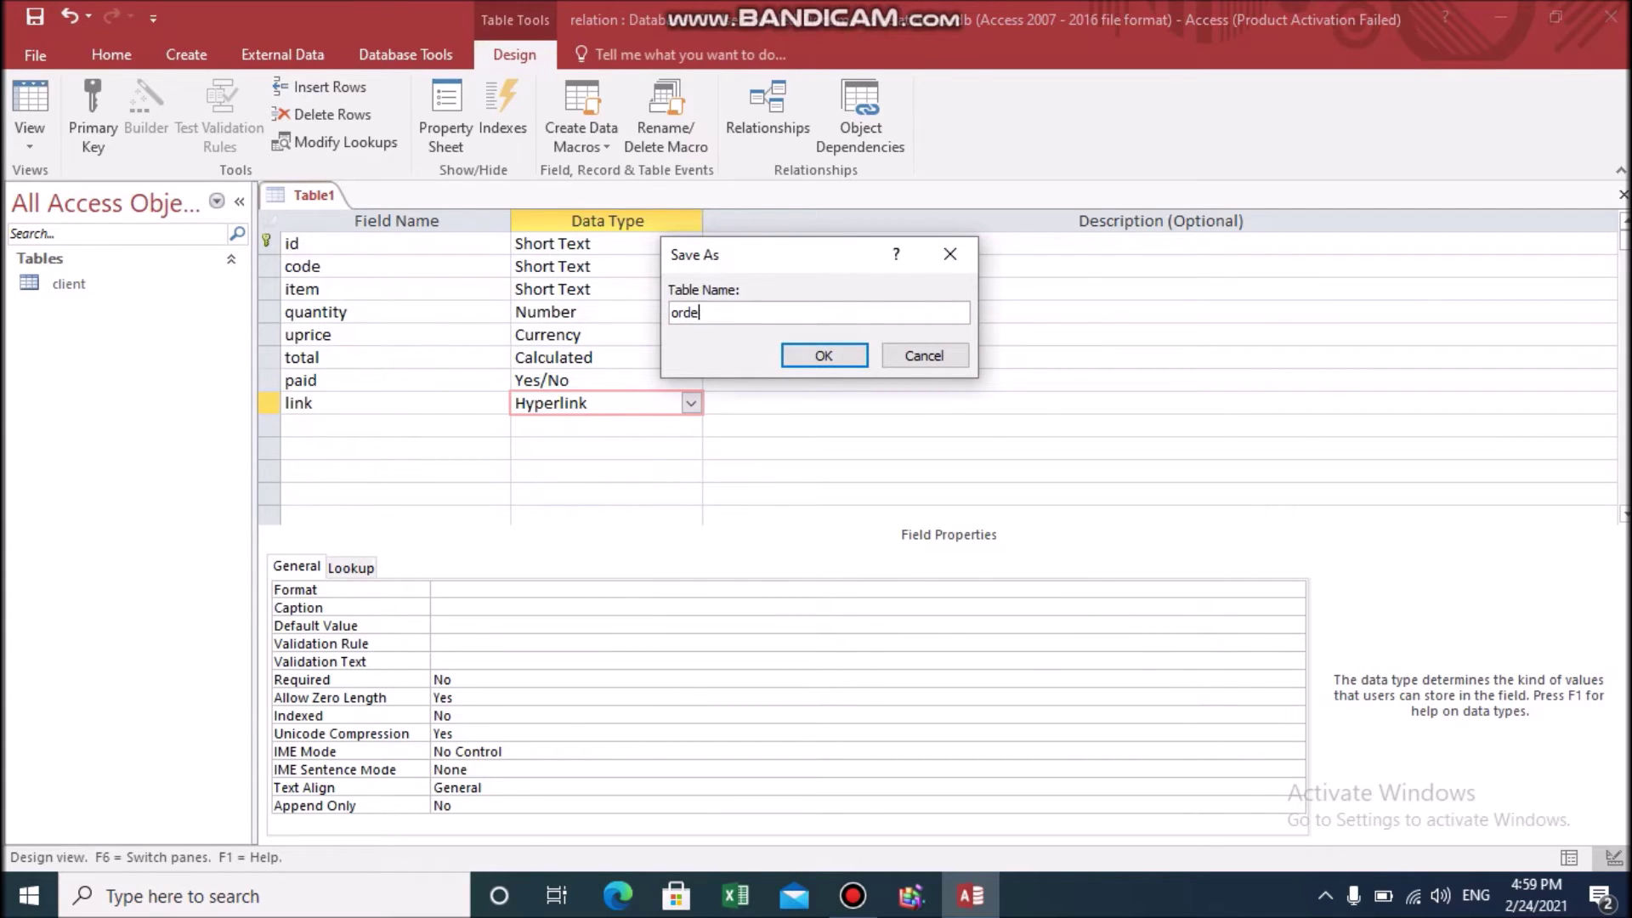
left_click(839, 352)
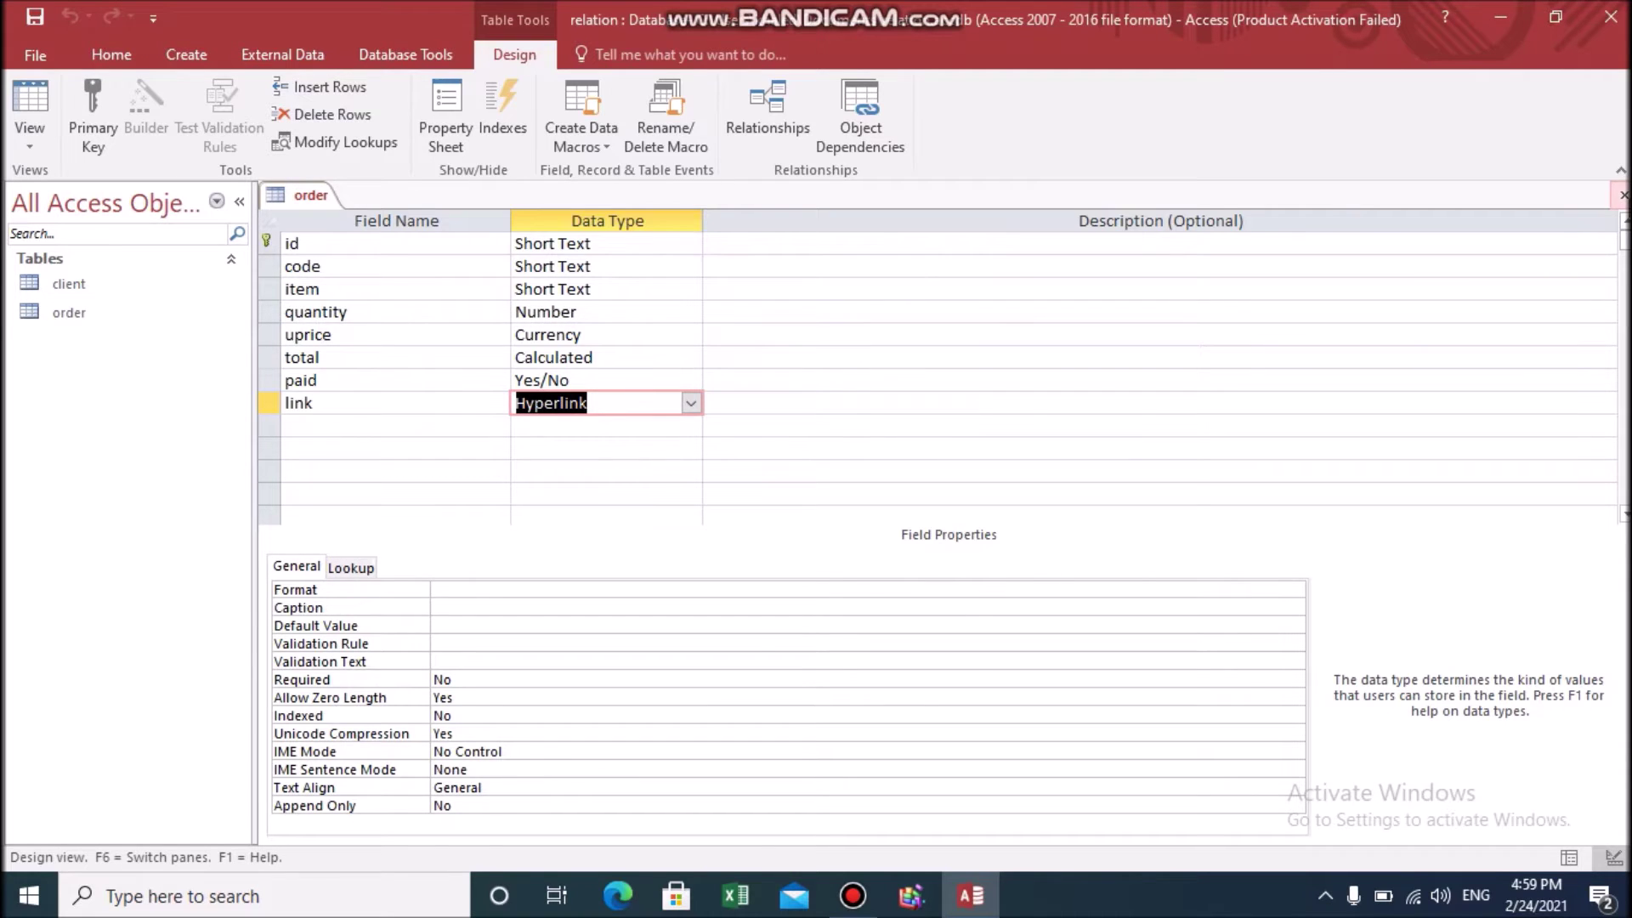
left_click(1623, 196)
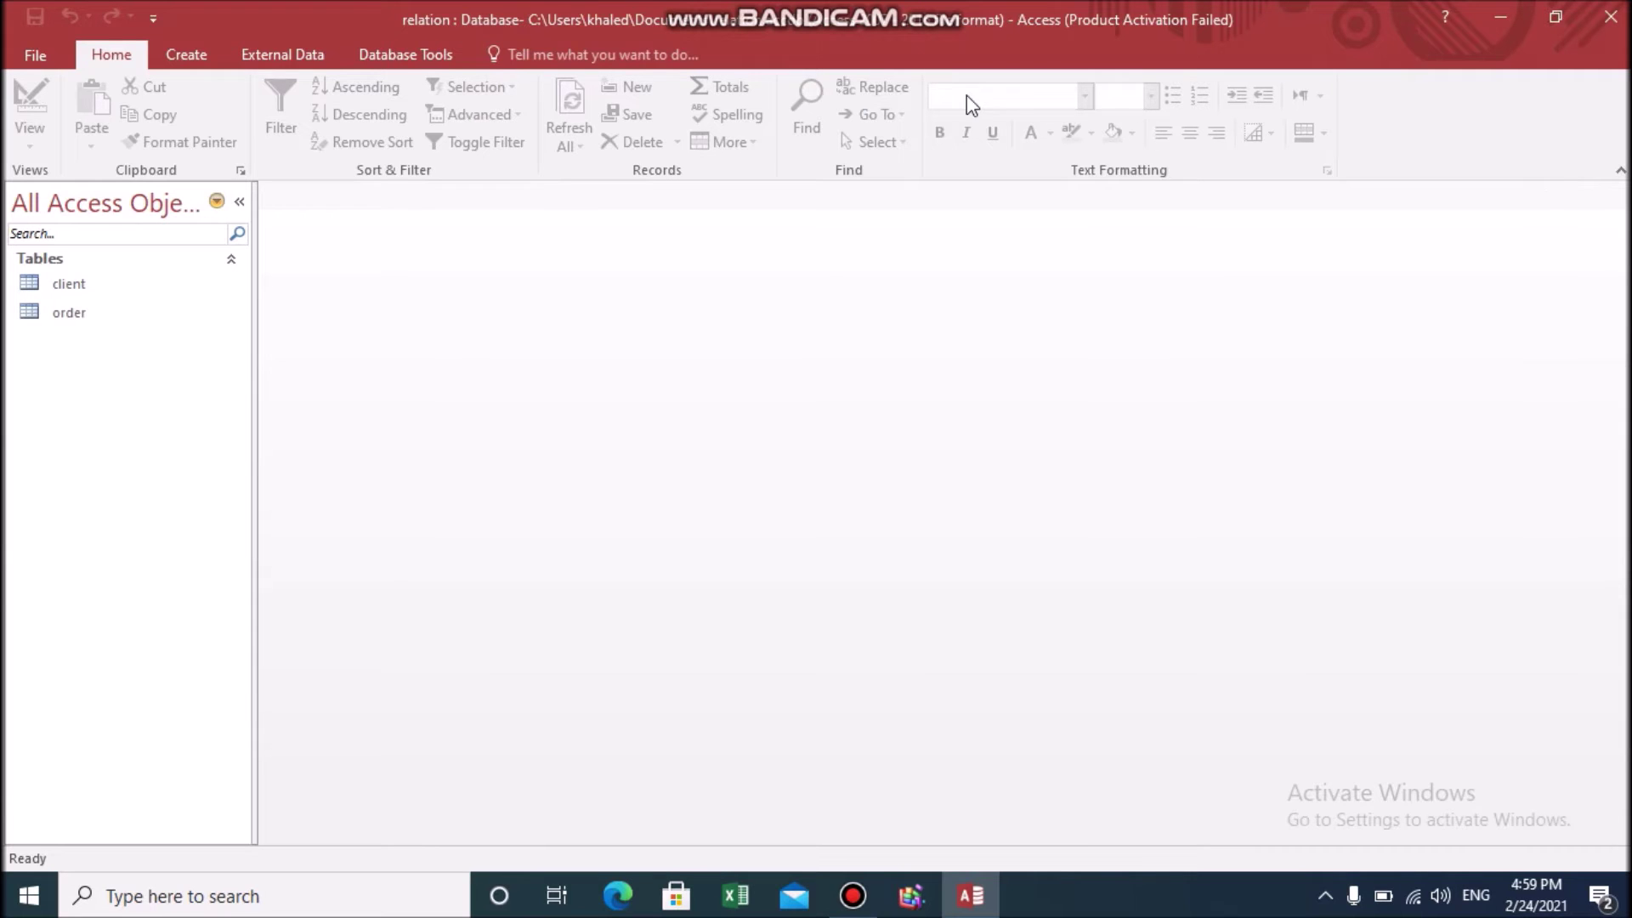
Step: Open the database's relationships layout and add the client and order tables to it
left_click(394, 58)
left_click(280, 111)
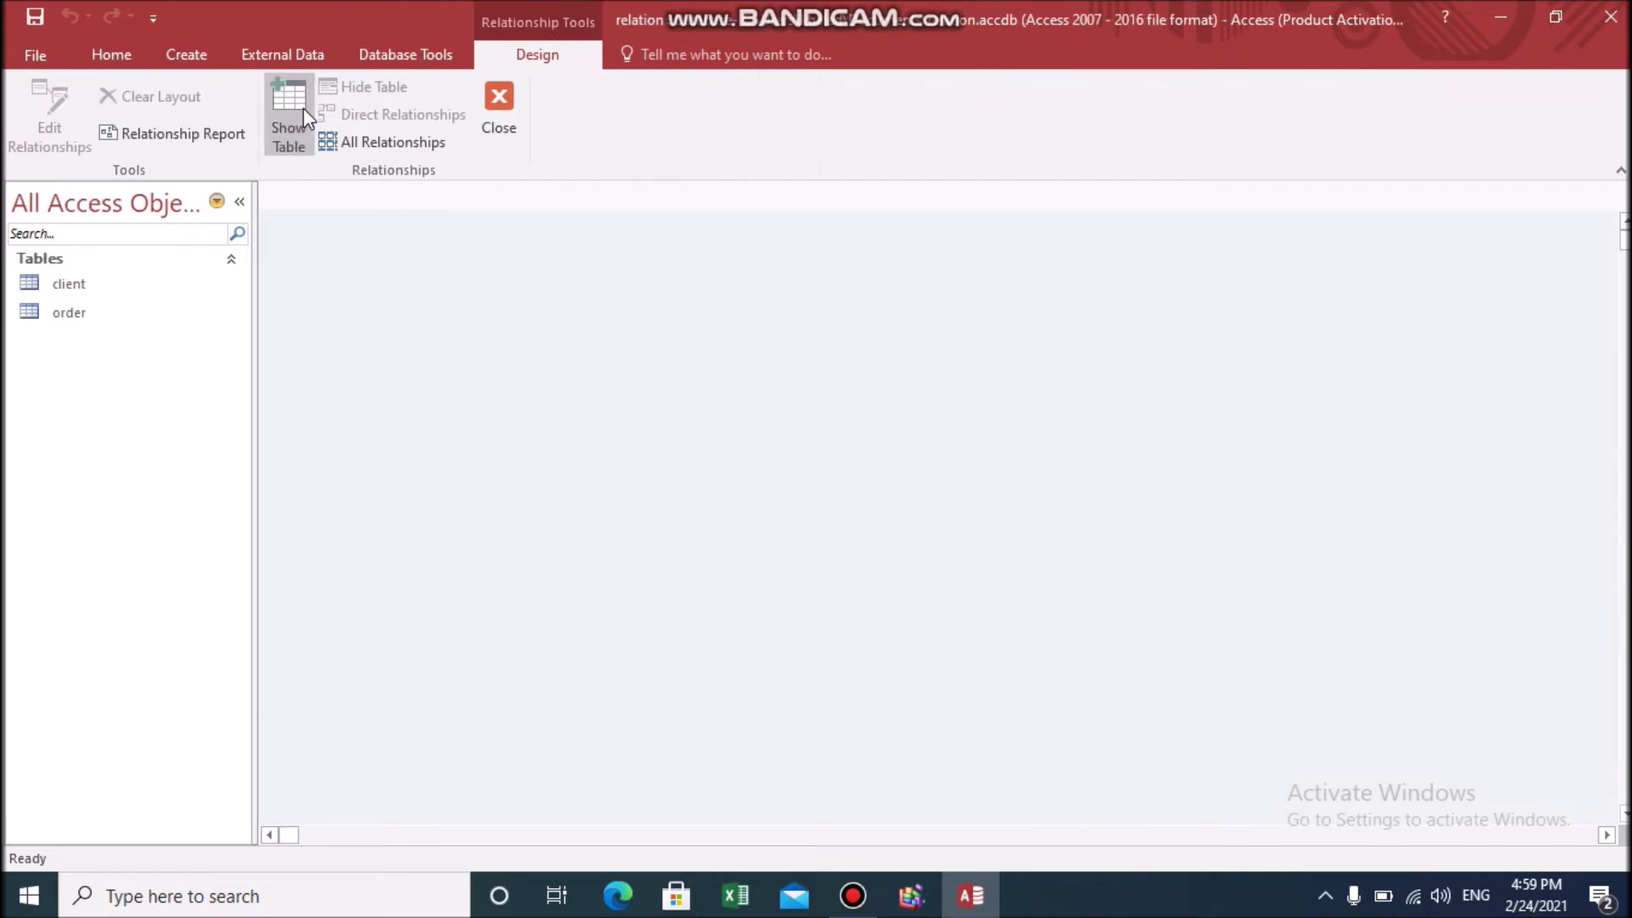
left_click(724, 222)
left_click(666, 172, "shift")
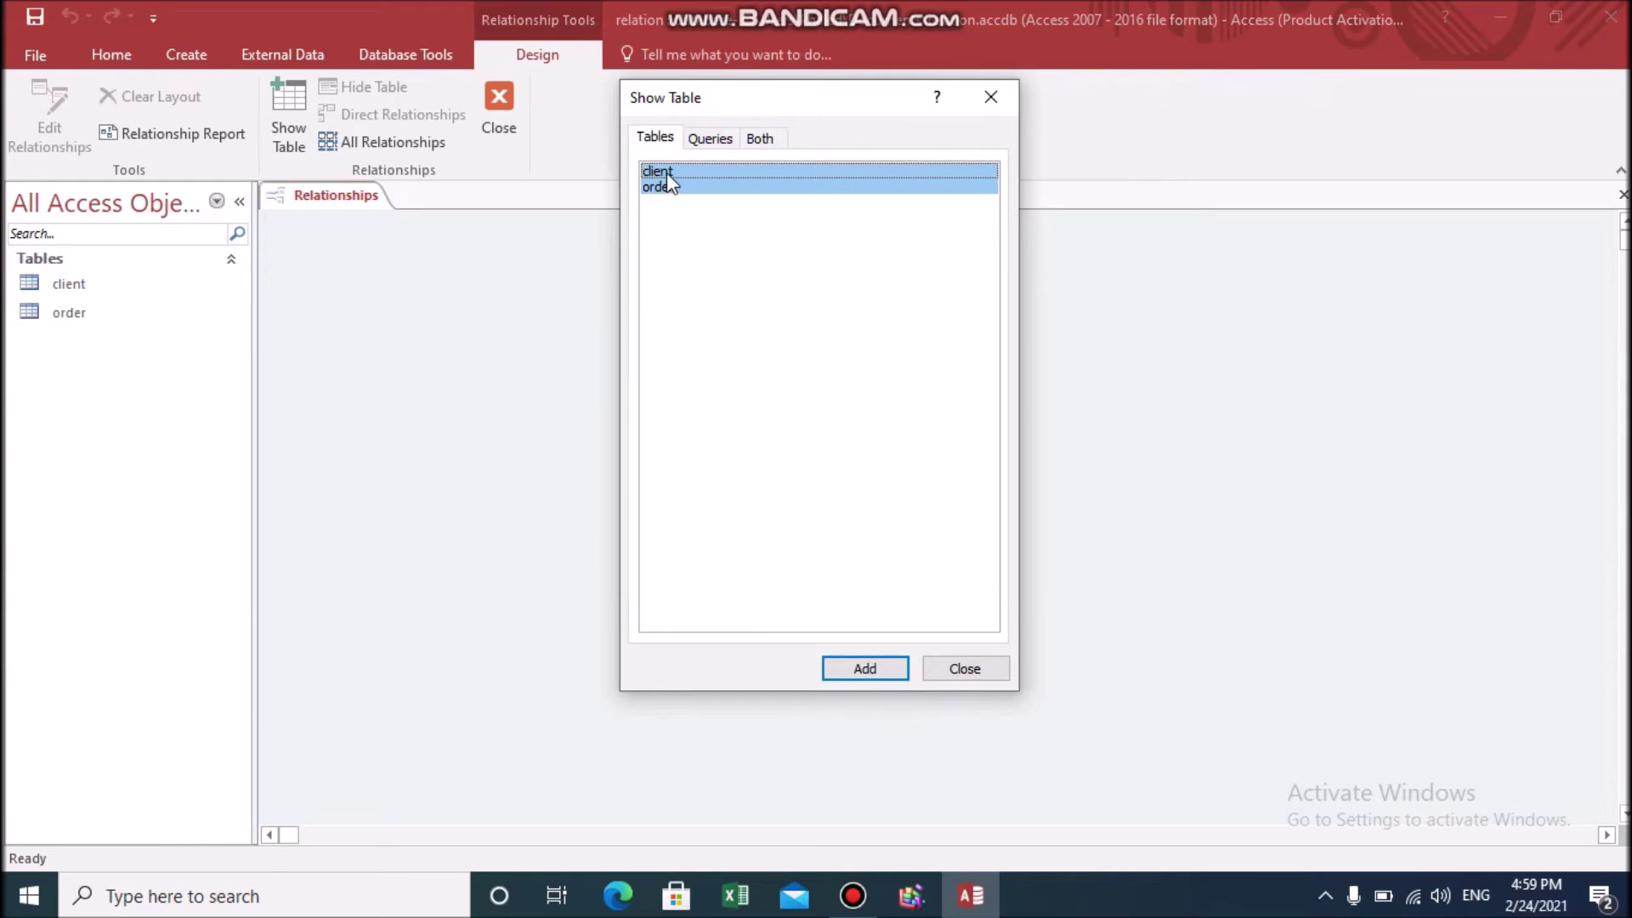
left_click(838, 672)
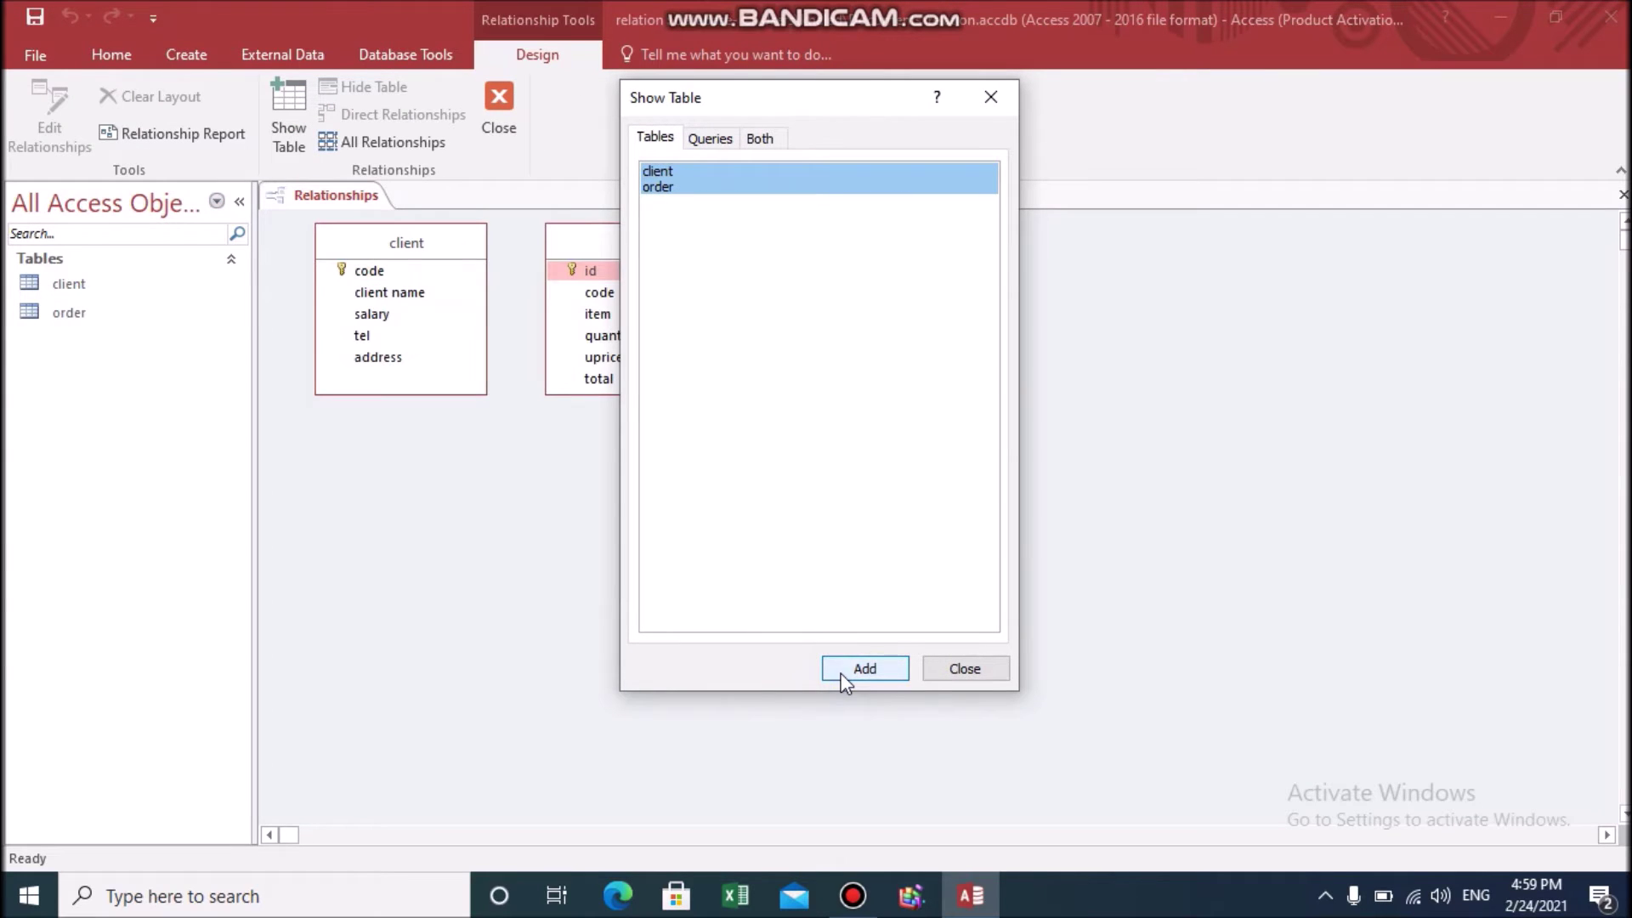
Step: Enlarge the order table's box to show all its fields and move it farther from the client table
left_click(963, 669)
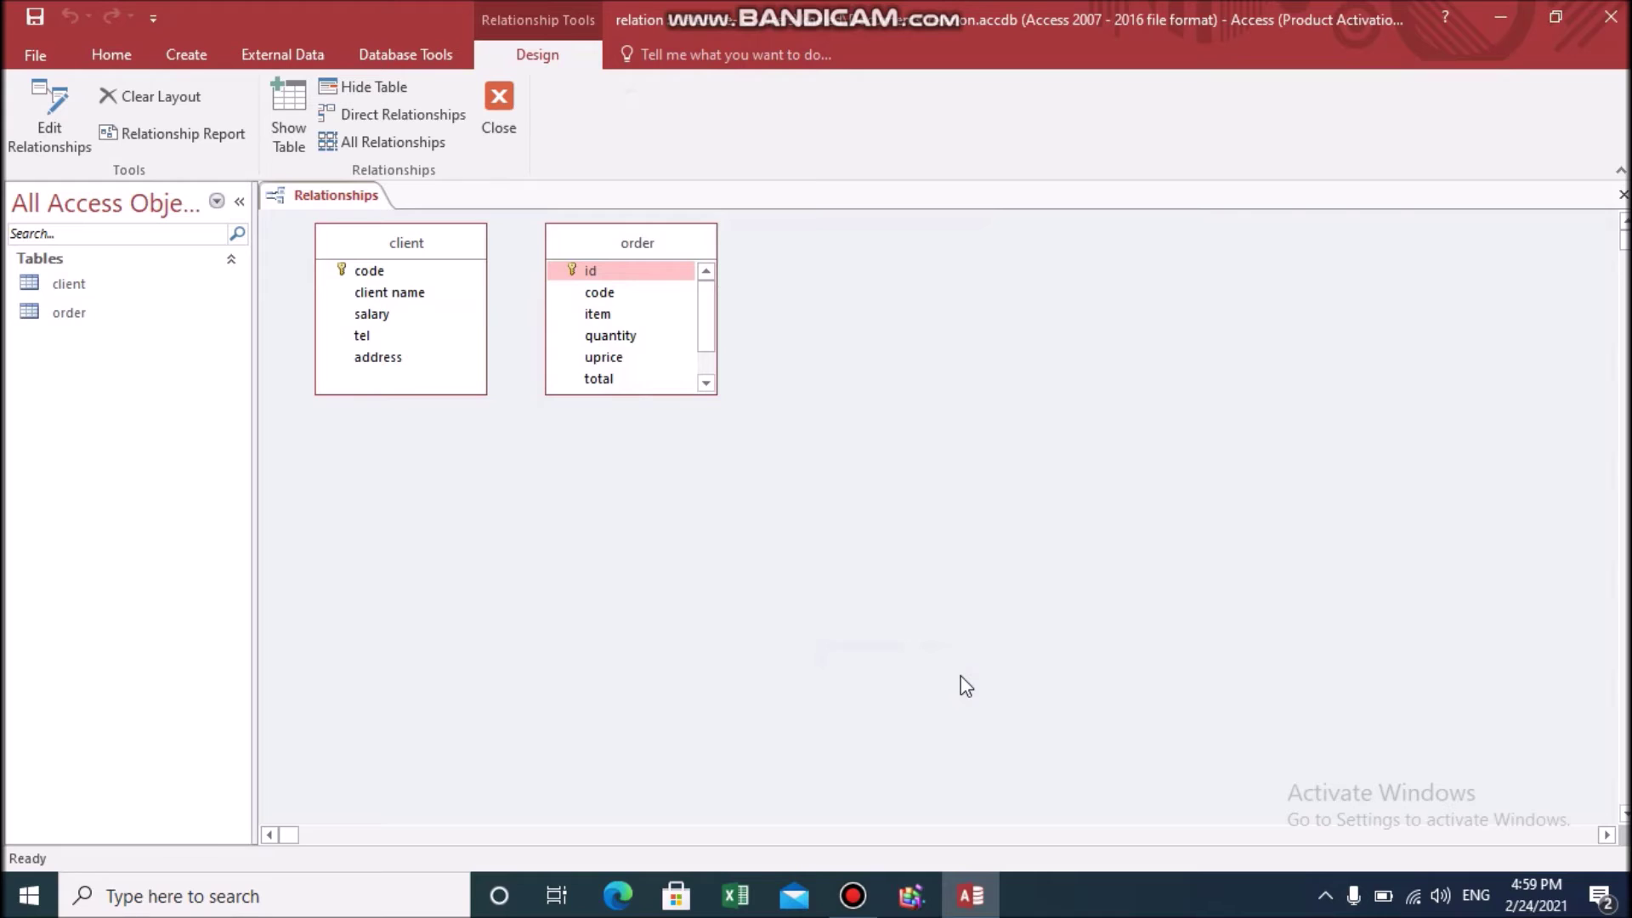
left_click(682, 396)
left_click_drag(684, 396, 691, 464)
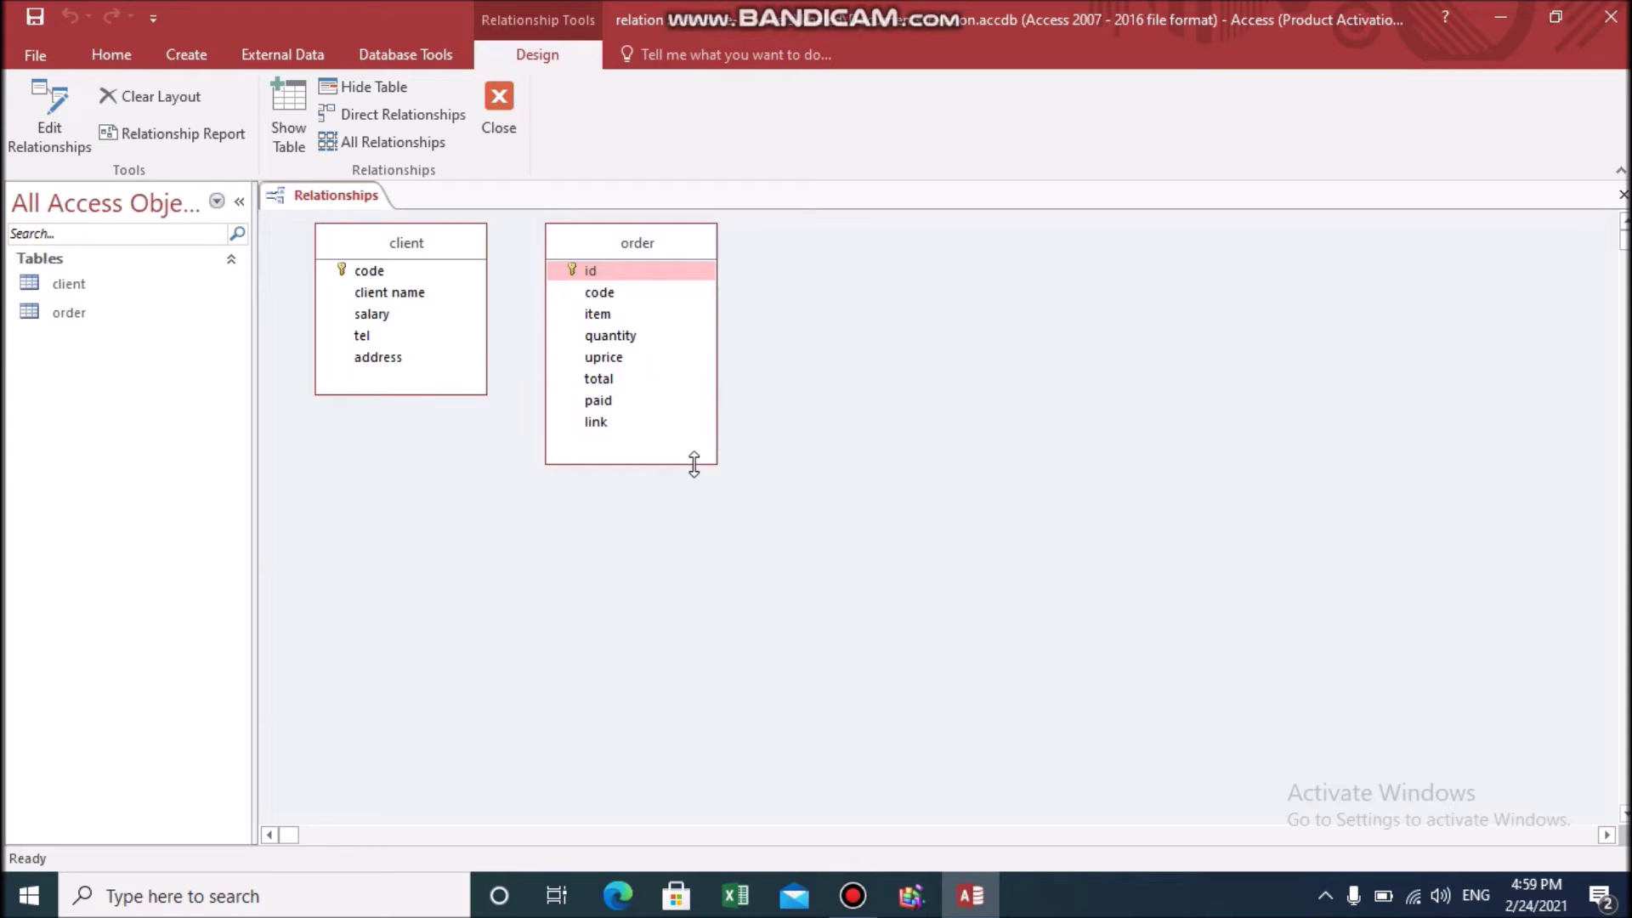
left_click_drag(602, 241, 839, 265)
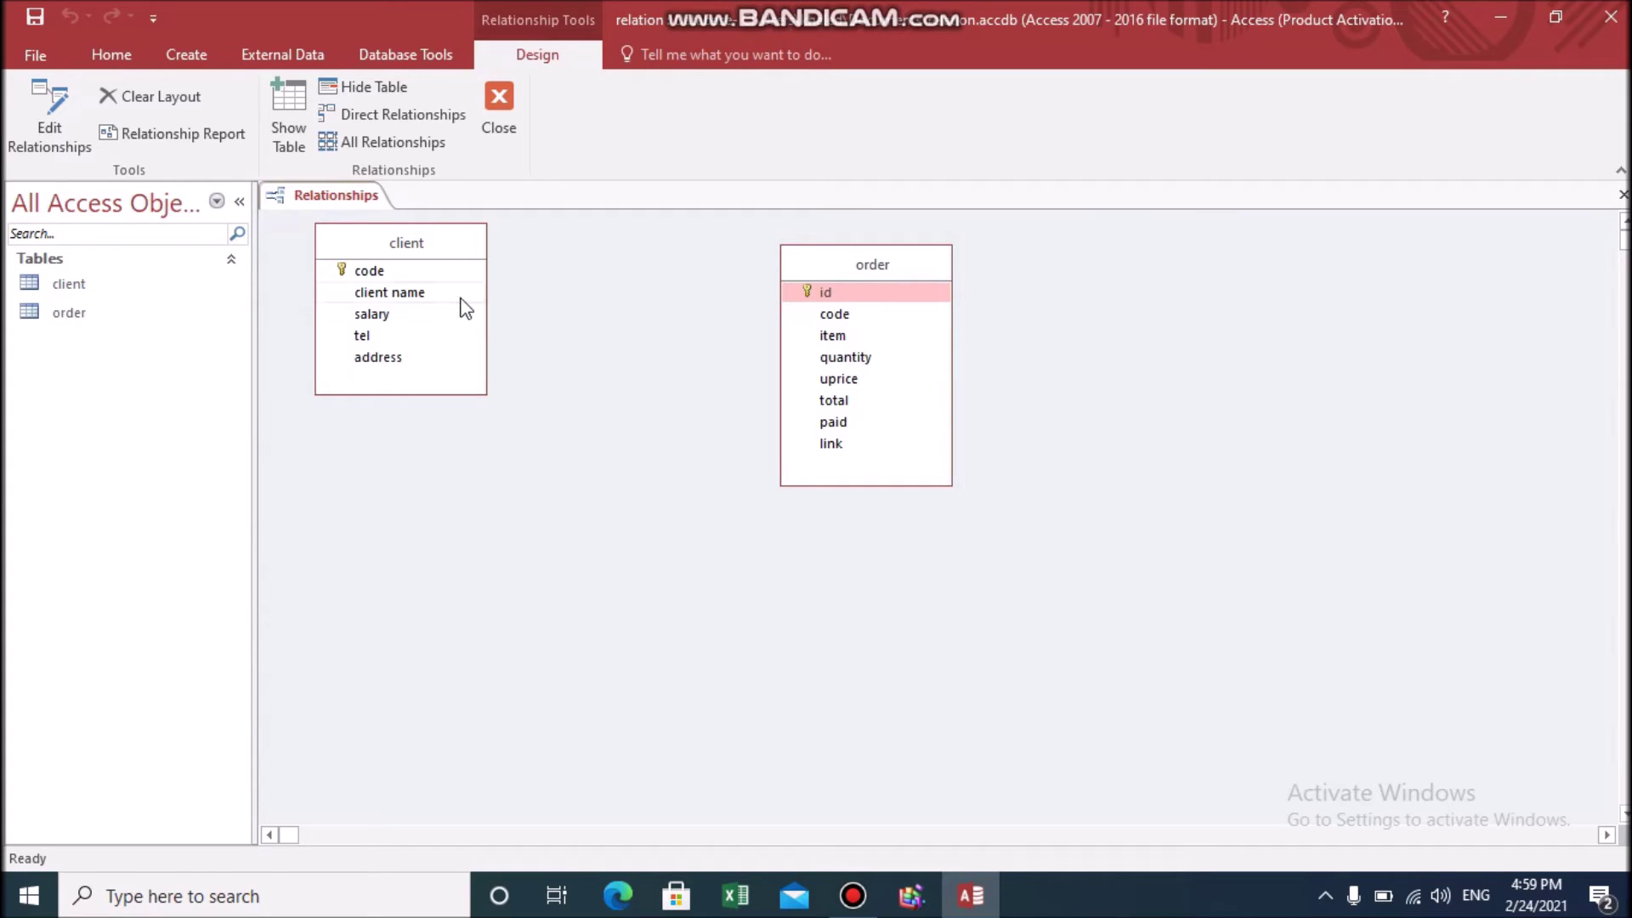
Step: Create a relationship from the client table's code to the order table's code with referential integrity enforced
left_click_drag(372, 273, 840, 316)
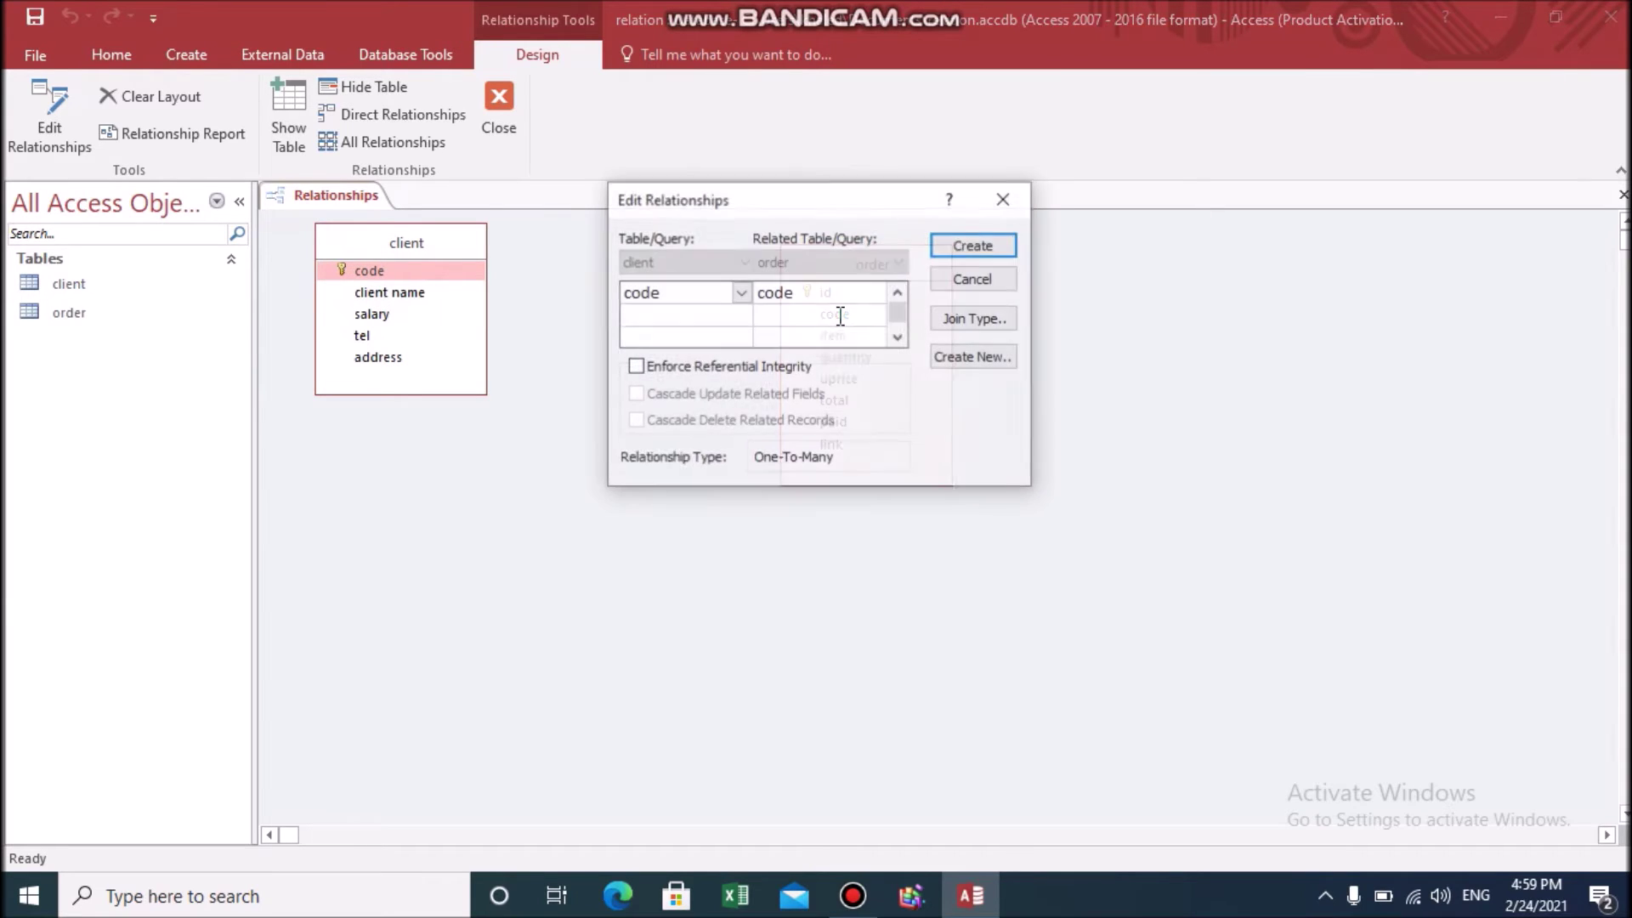
left_click(698, 371)
left_click_drag(797, 192, 773, 502)
left_click(960, 549)
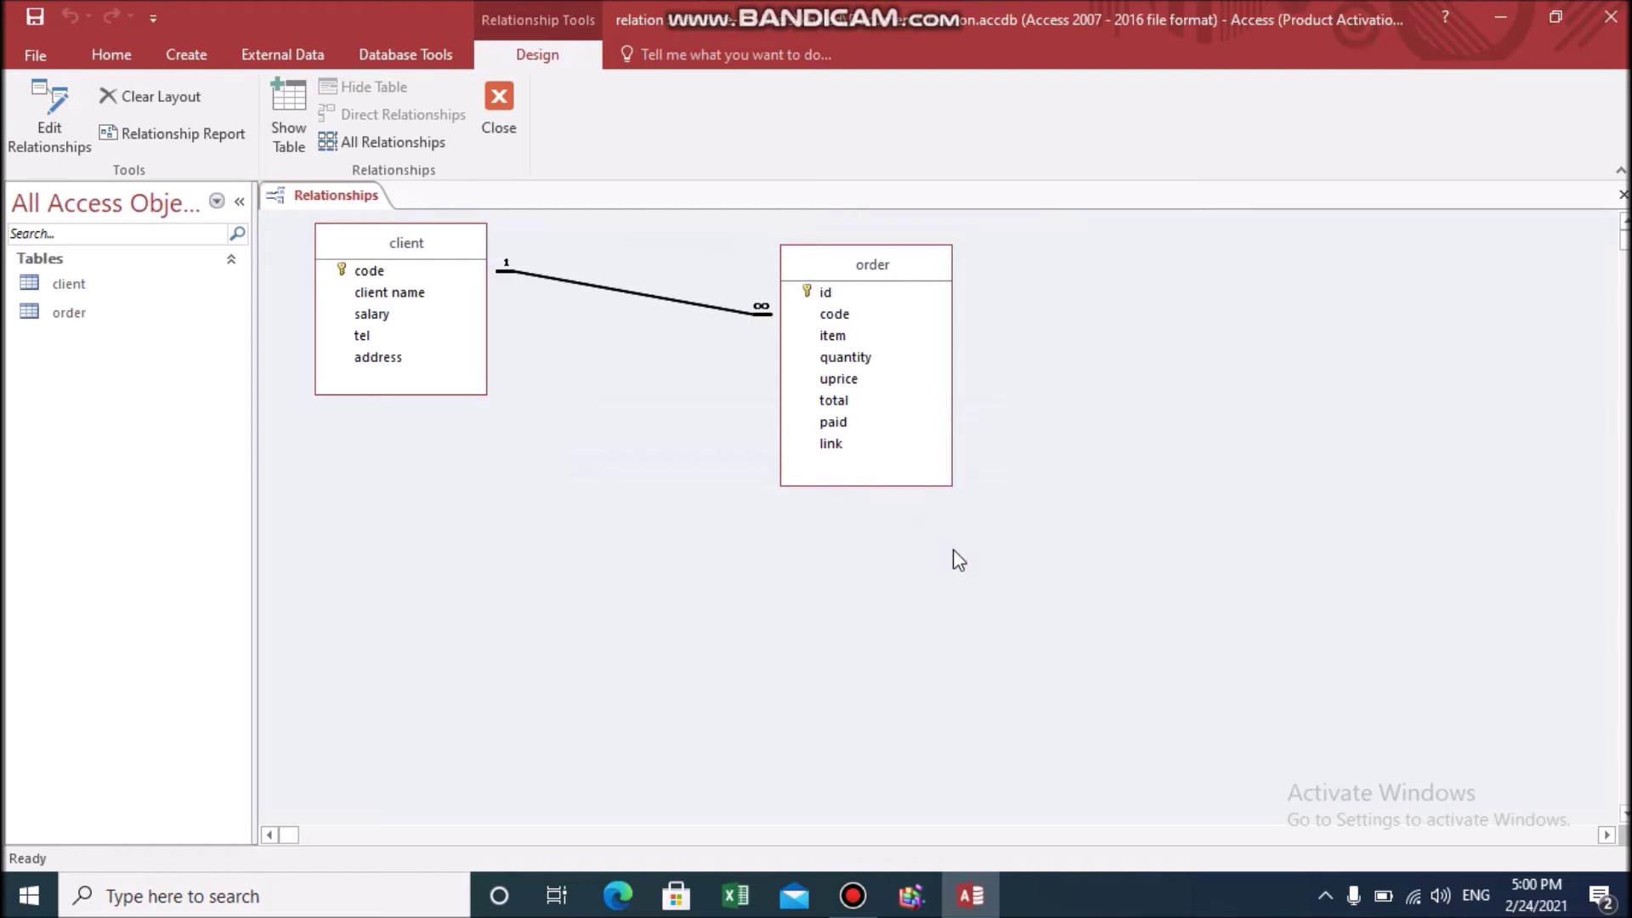
Step: Delete the relationship between the client and order tables
right_click(656, 305)
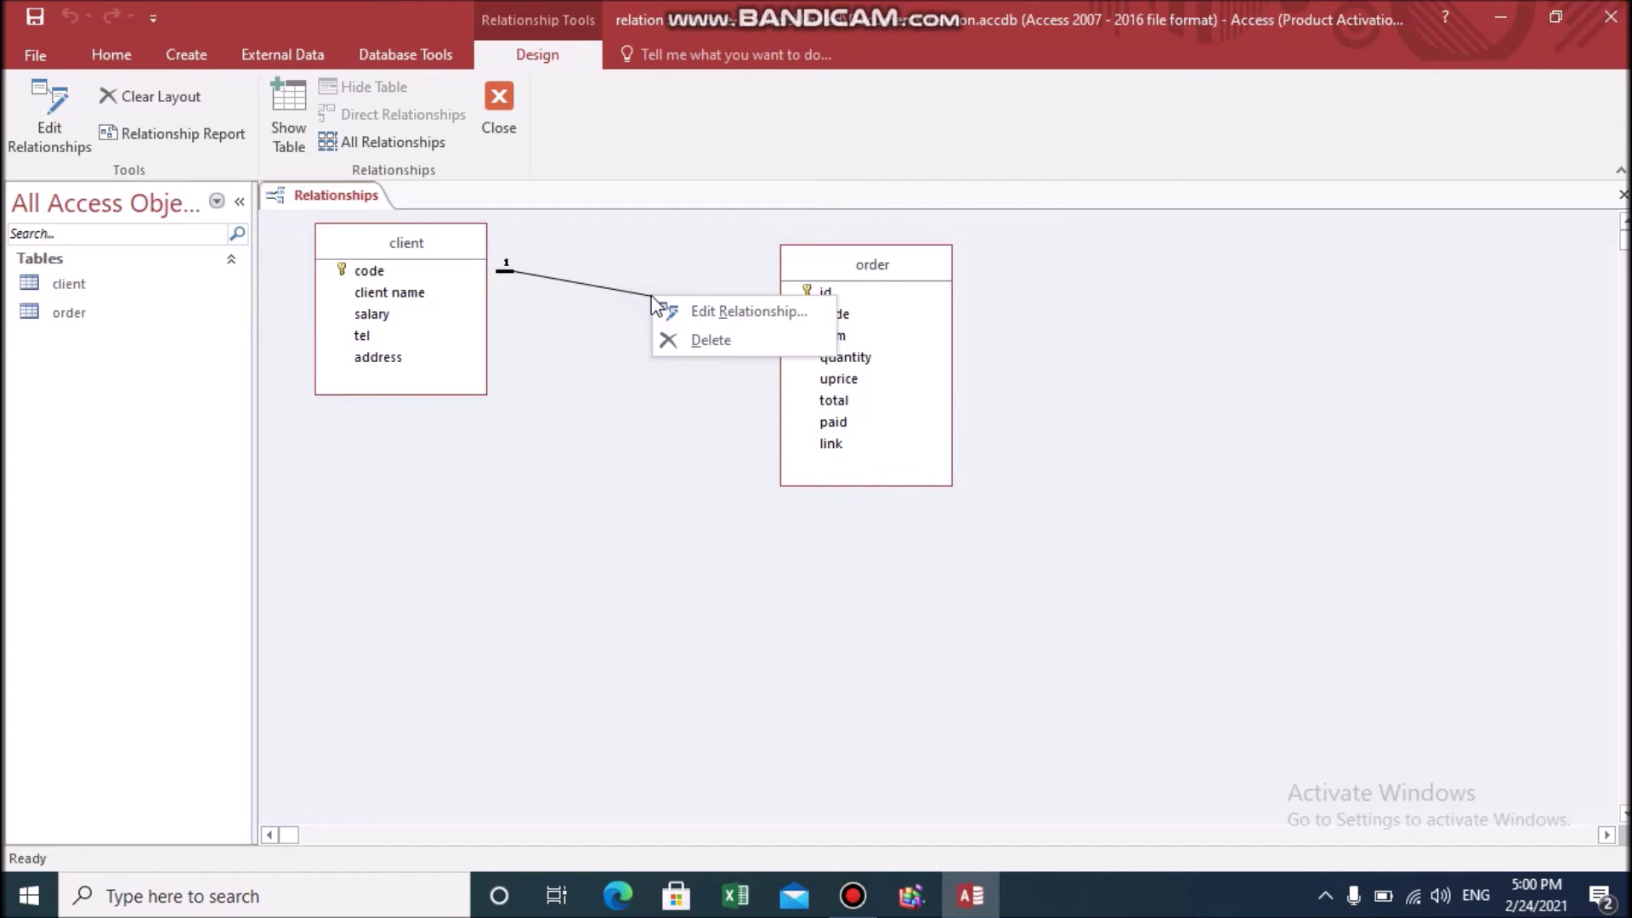
left_click(688, 340)
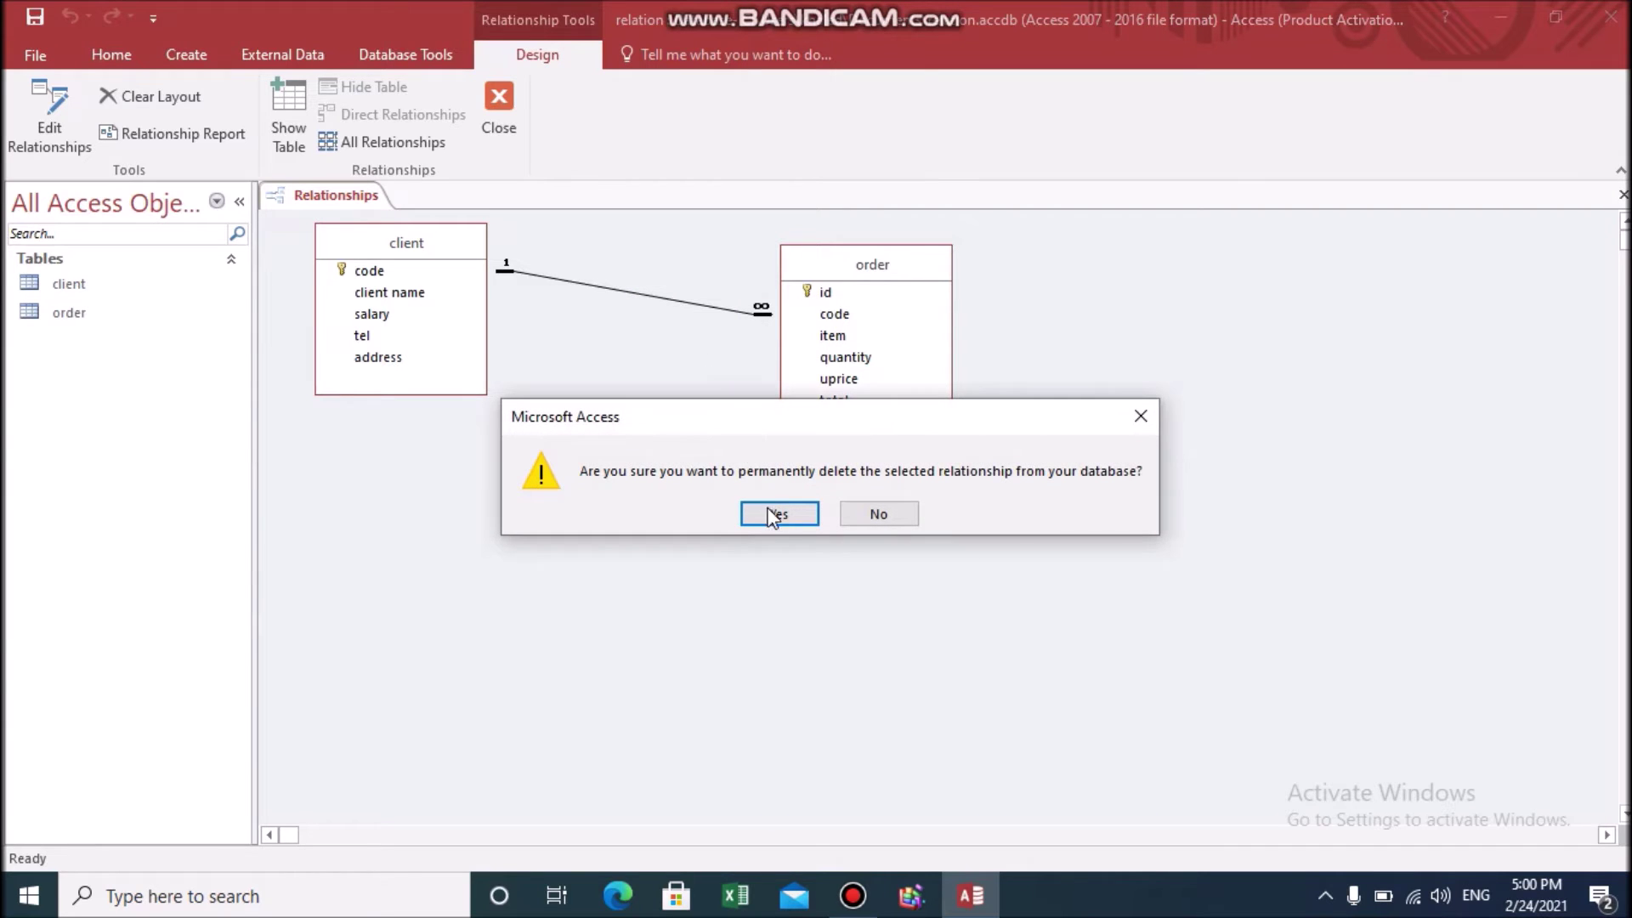
left_click(774, 513)
right_click(773, 513)
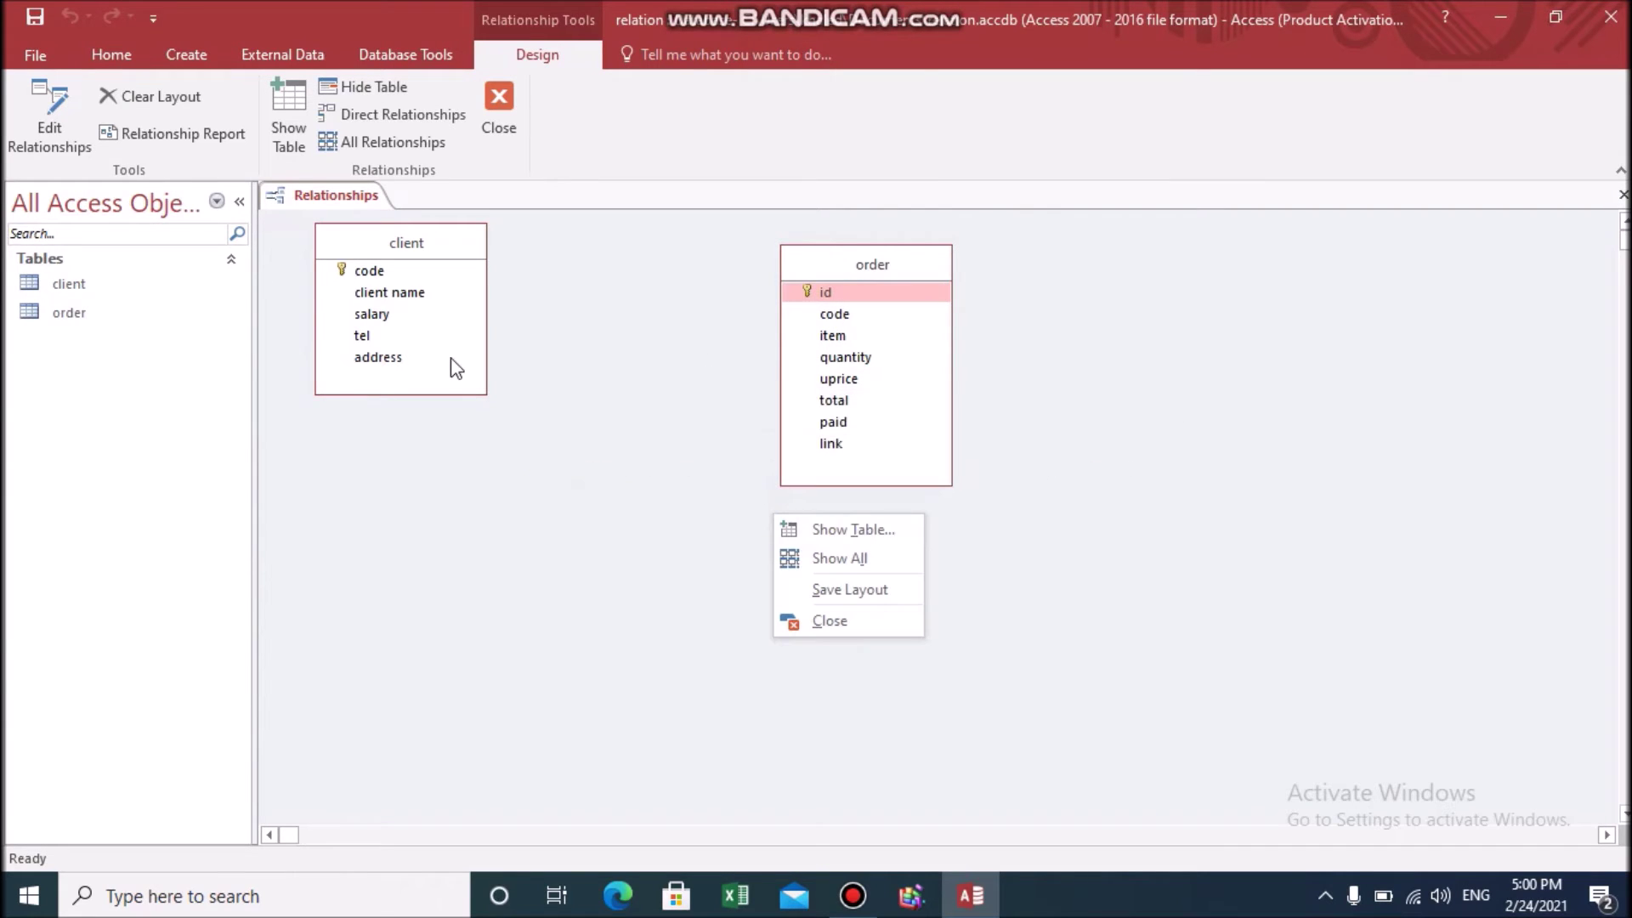
left_click(375, 282)
Step: Relate client code to order code with referential integrity enforced, and close the relationships layout with its changes saved
left_click_drag(368, 270, 838, 315)
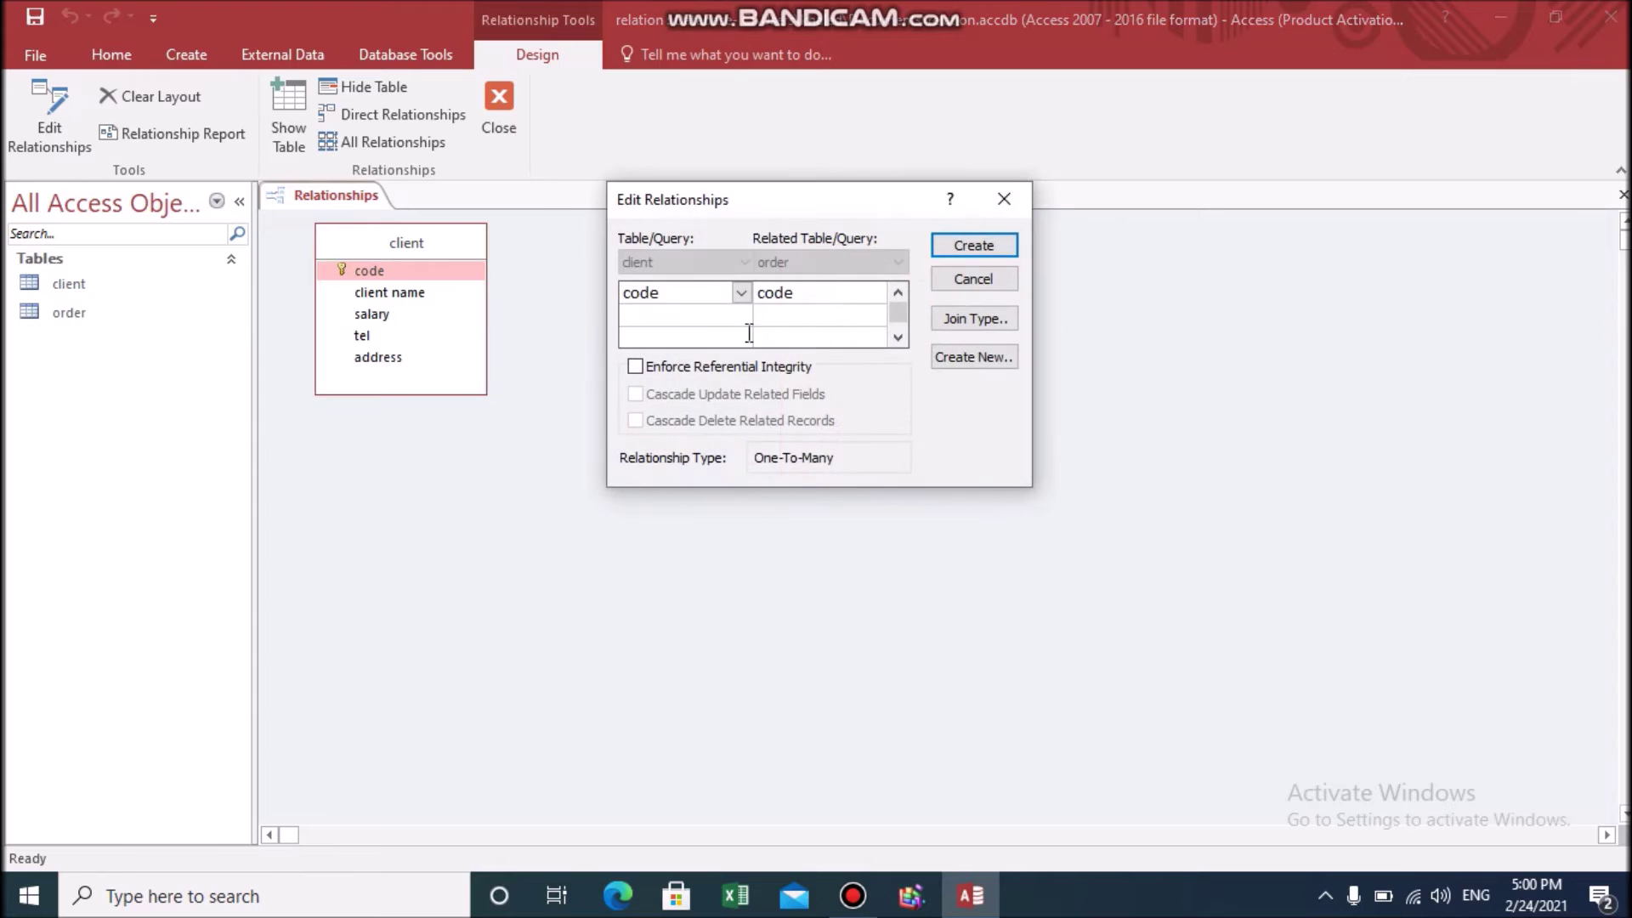
left_click(698, 365)
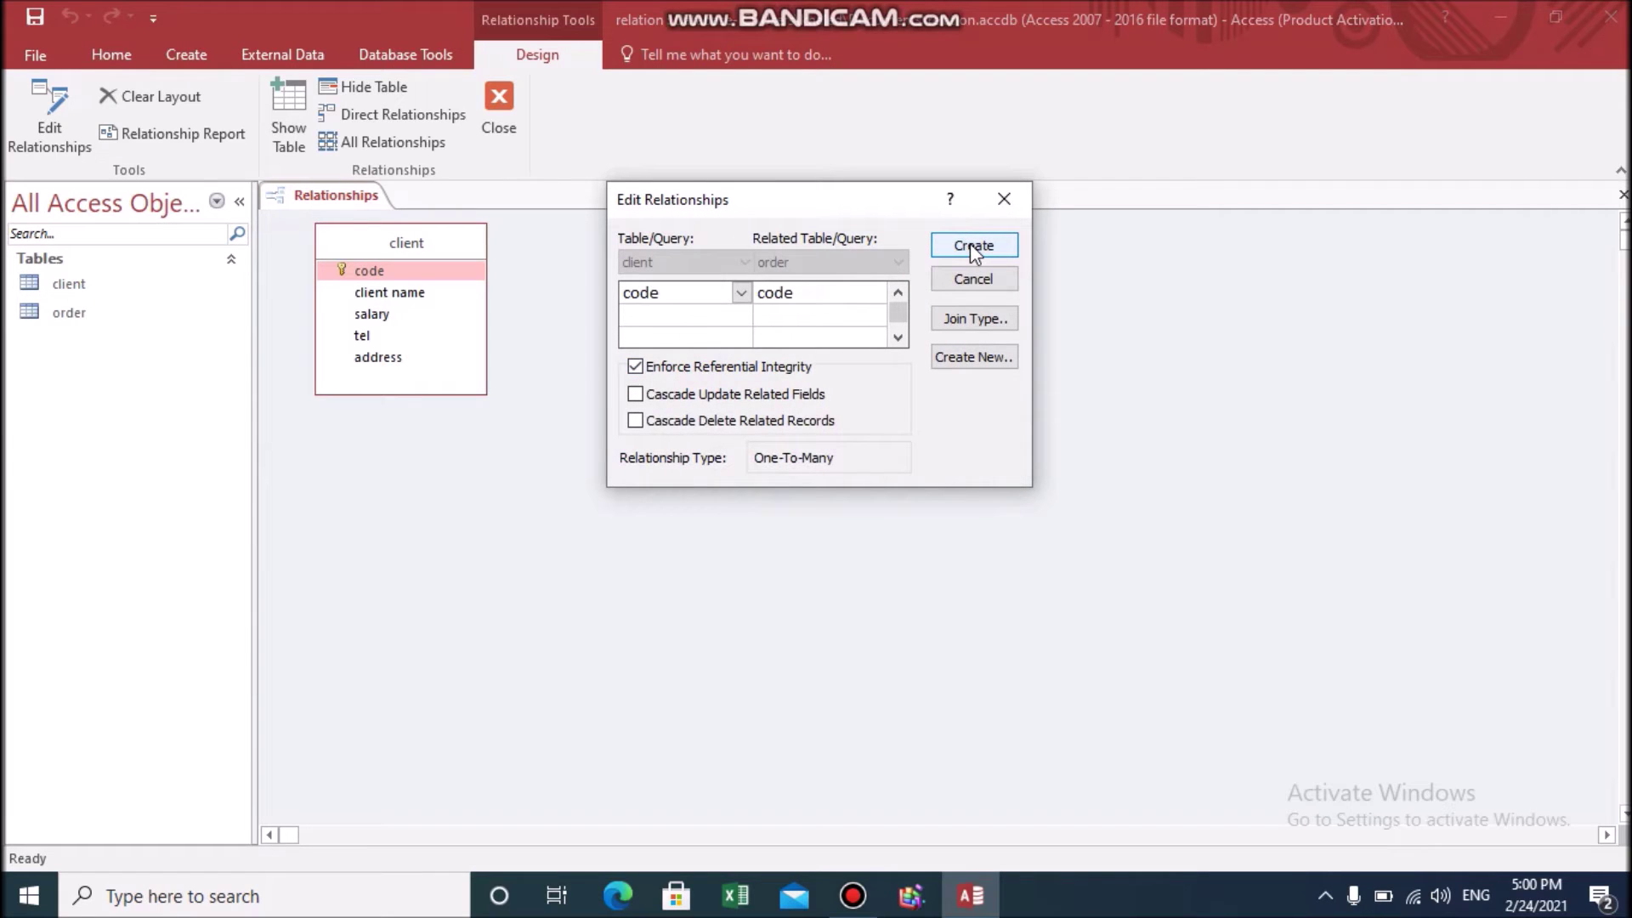
mouse_move(899, 201)
left_mouse_down()
mouse_move(649, 680)
mouse_move(721, 522)
left_mouse_up()
left_click(780, 566)
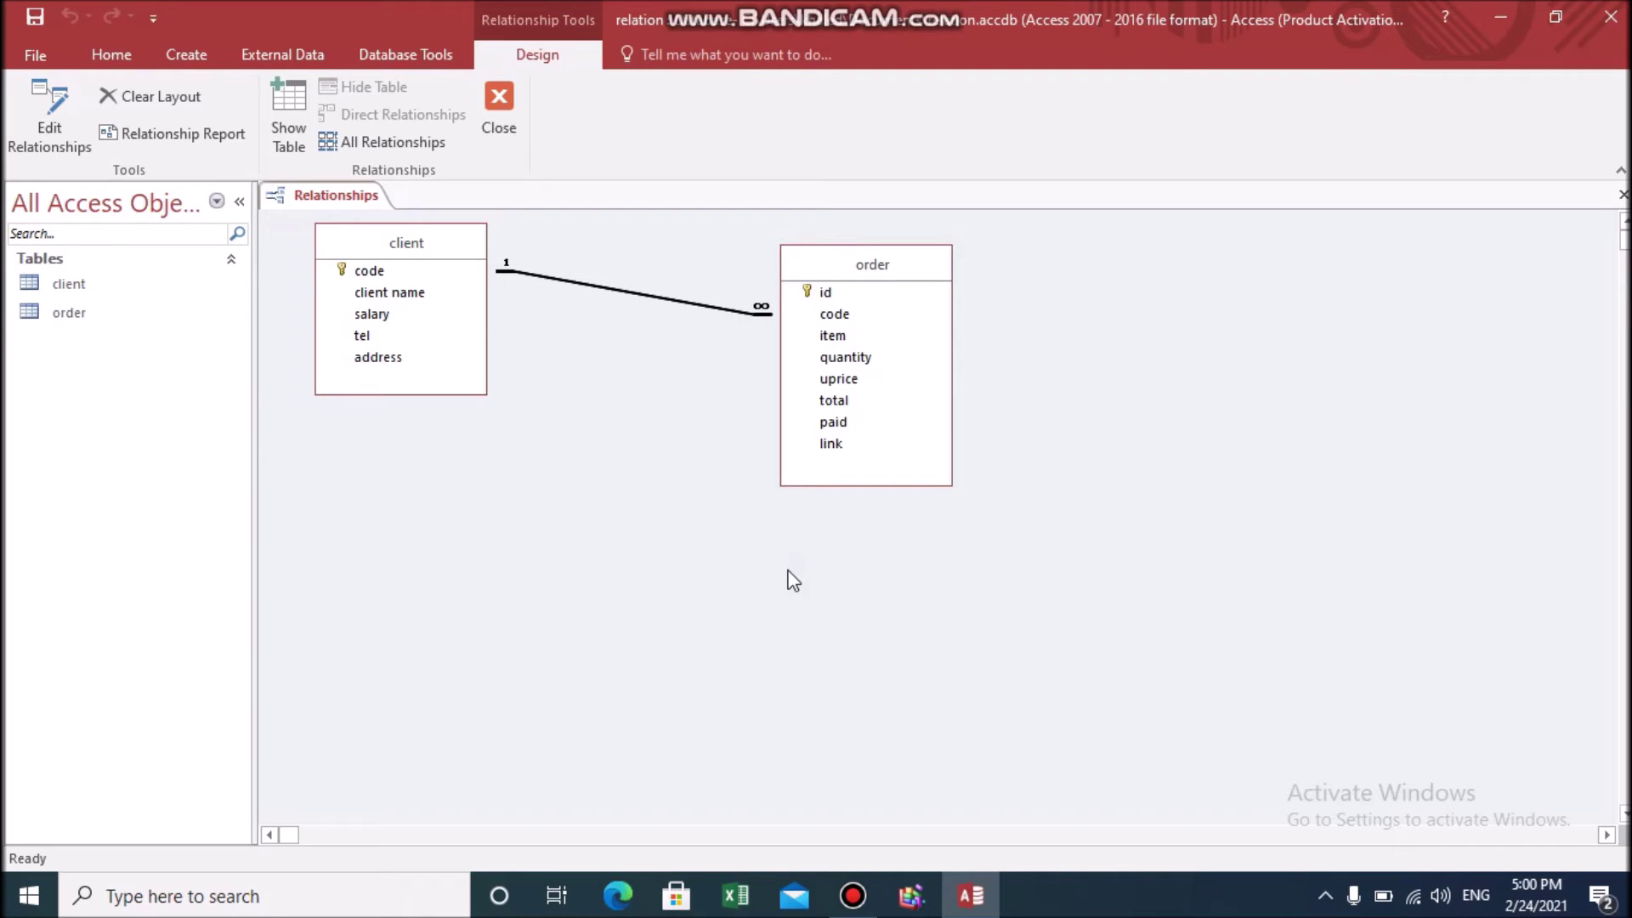
left_click(1622, 194)
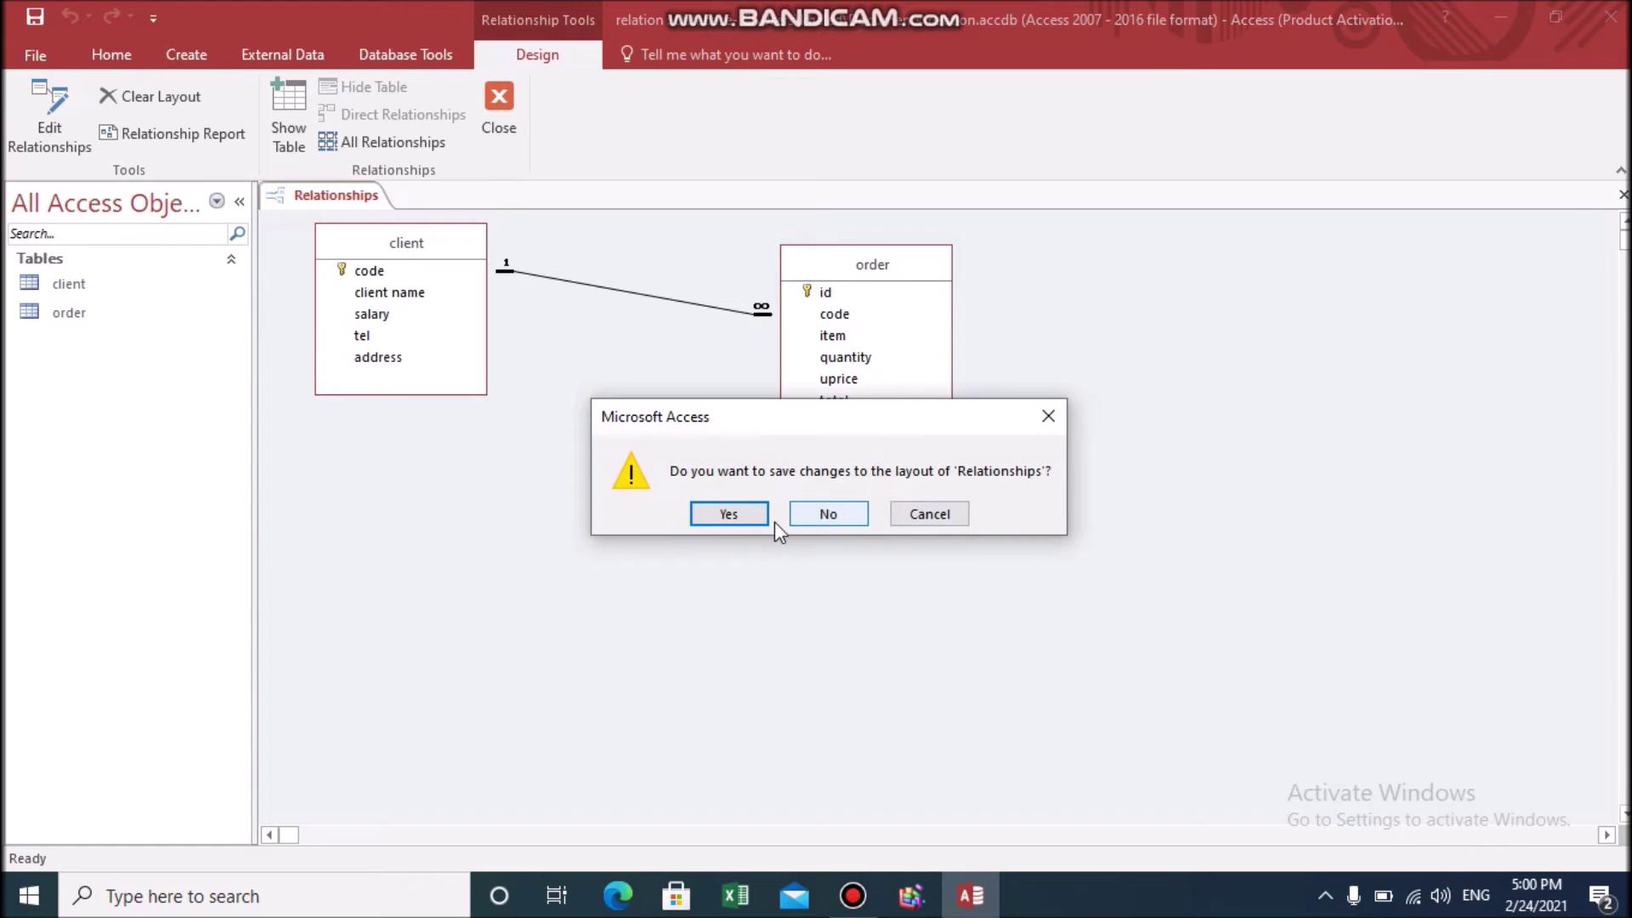
left_click(748, 518)
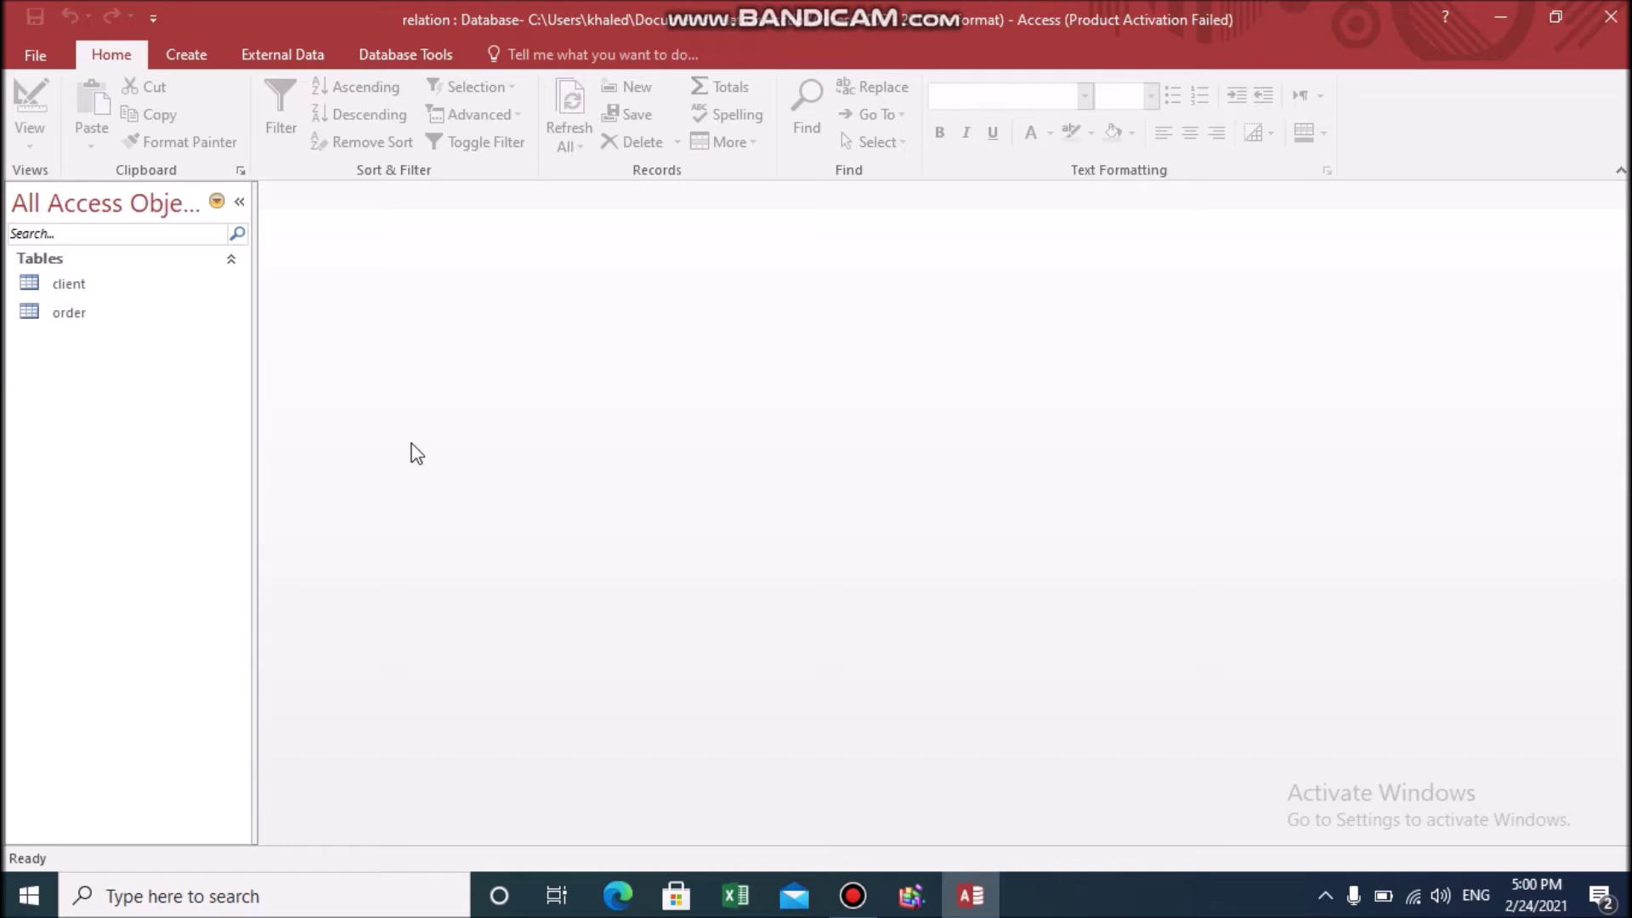
Step: Enter the first client table record with the client's code, name, phone number and address, and a salary of 2000
double_click(90, 289)
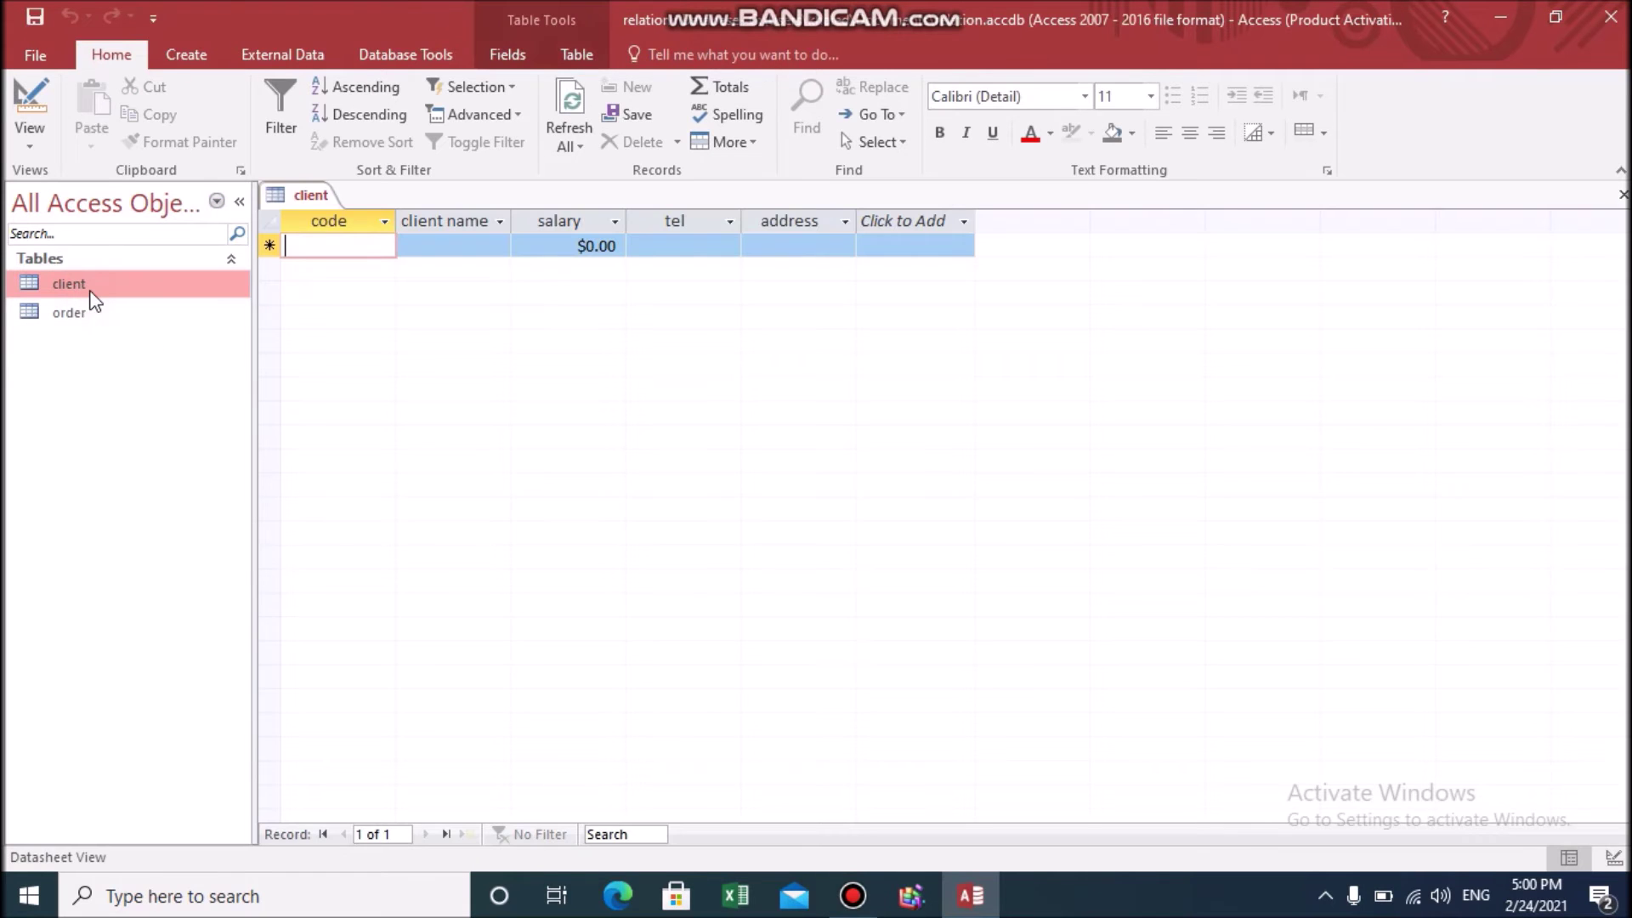
type("100")
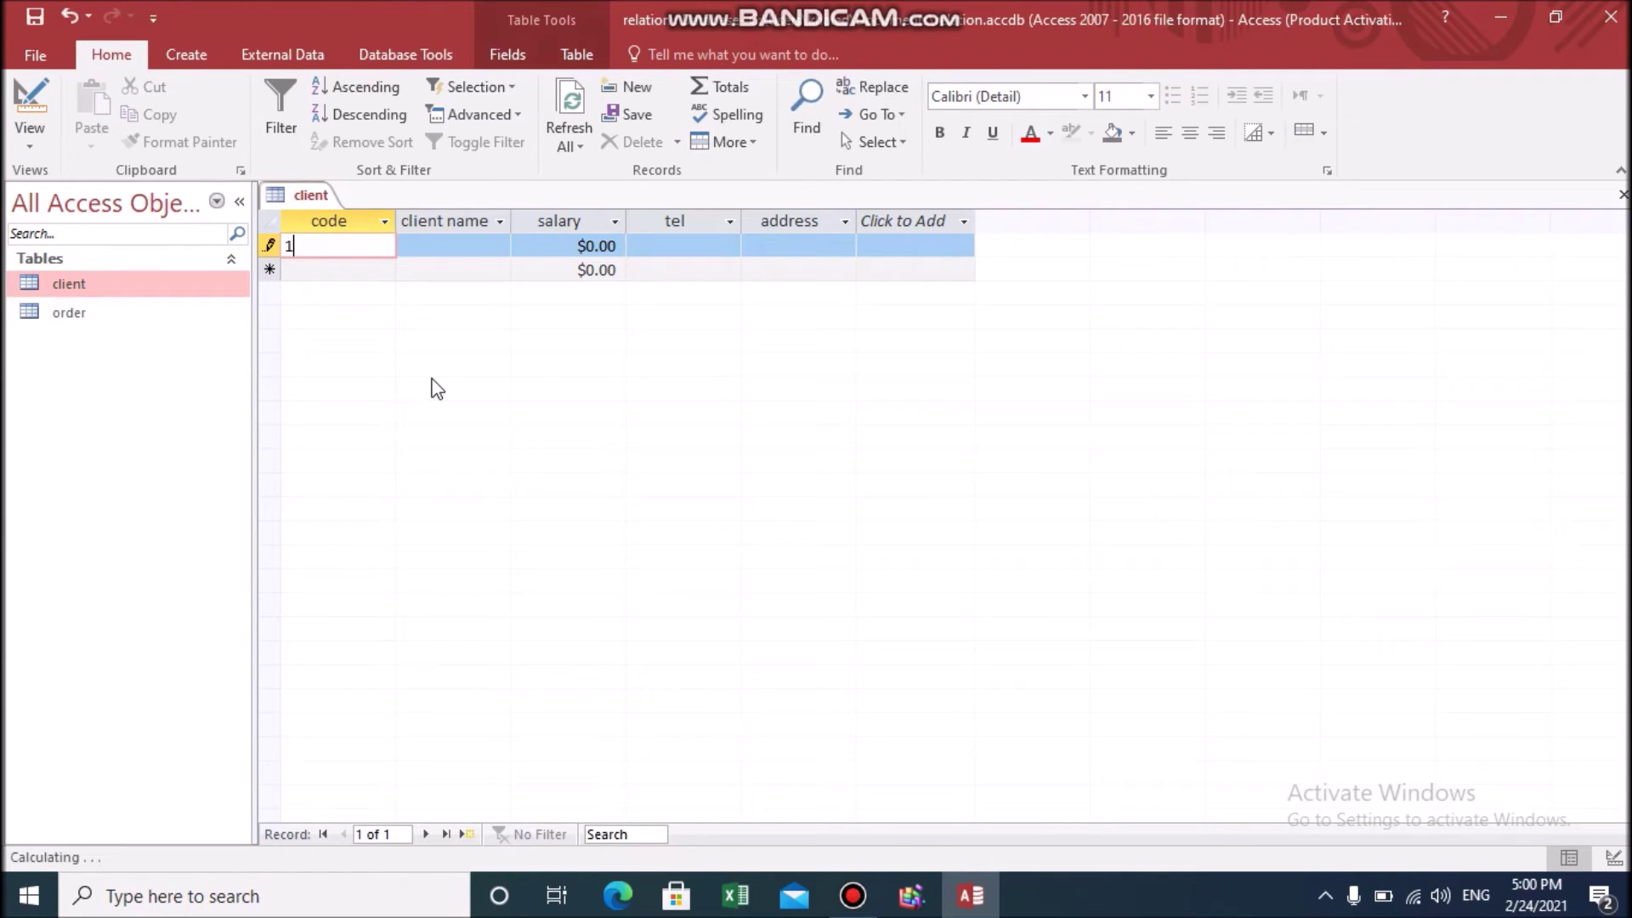
left_click(469, 245)
type("sami")
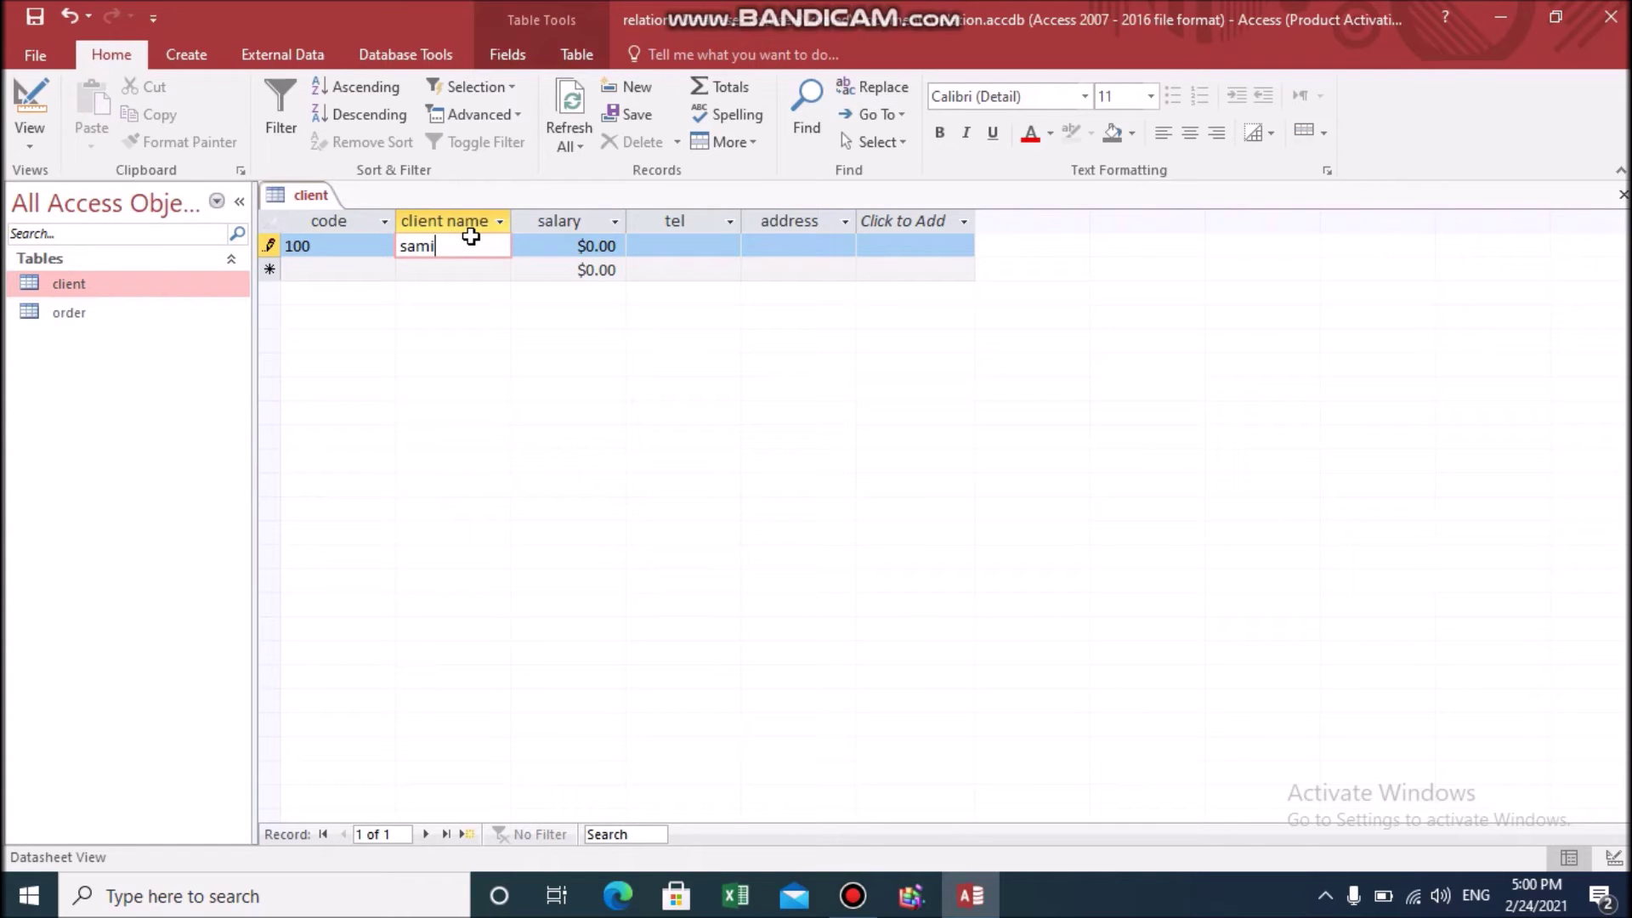
key("Tab")
type("2000")
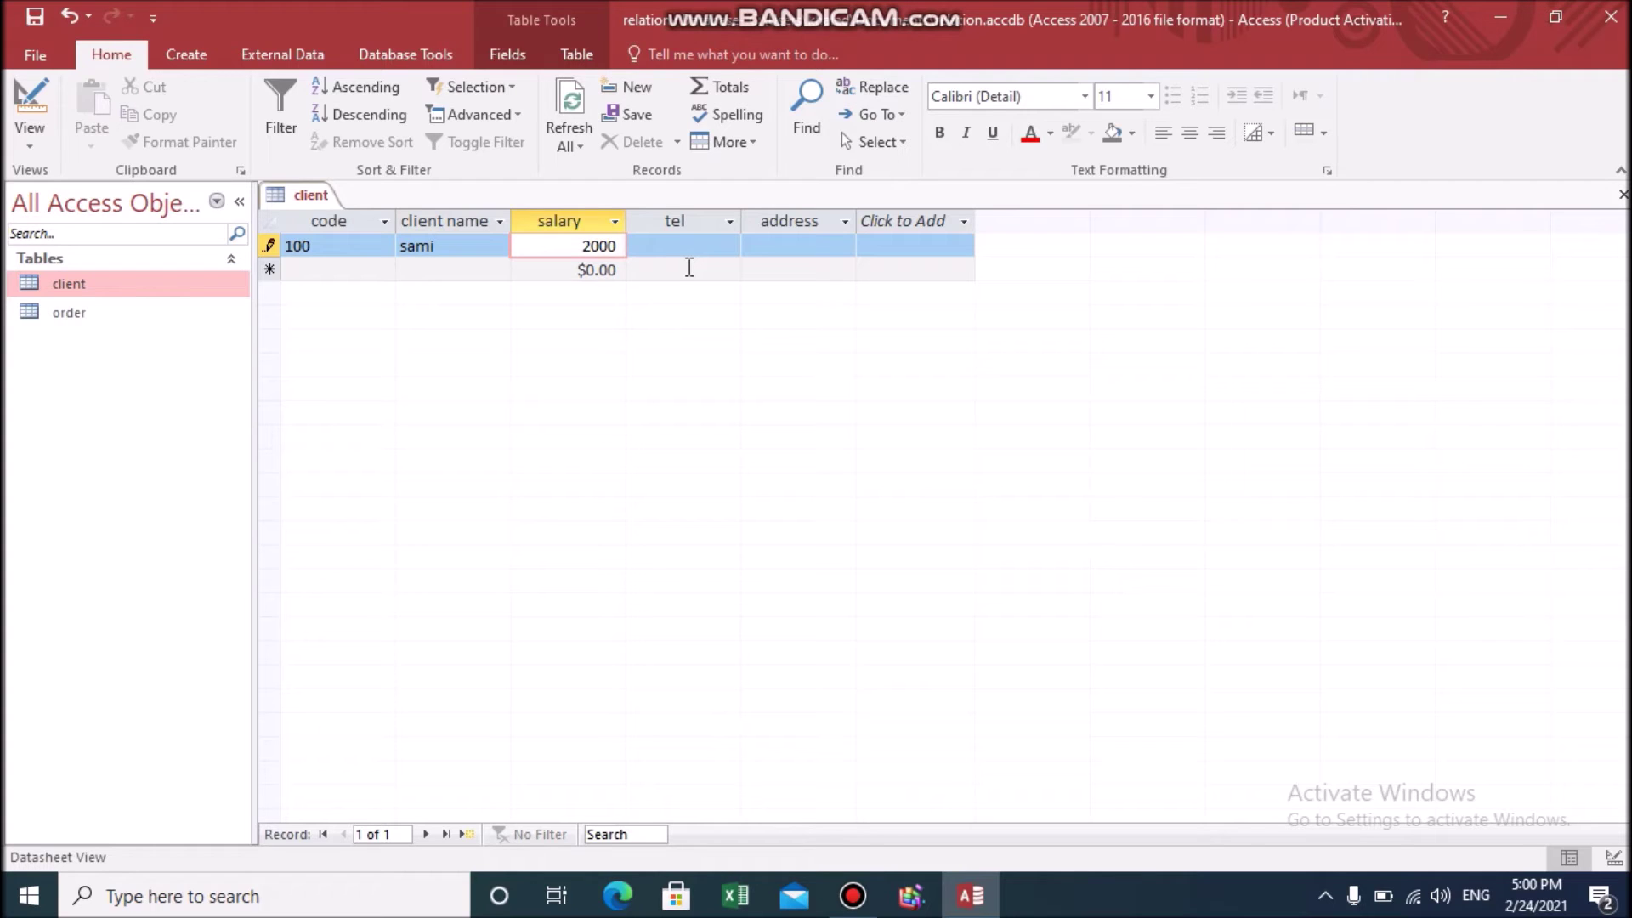
left_click(701, 247)
type("121212")
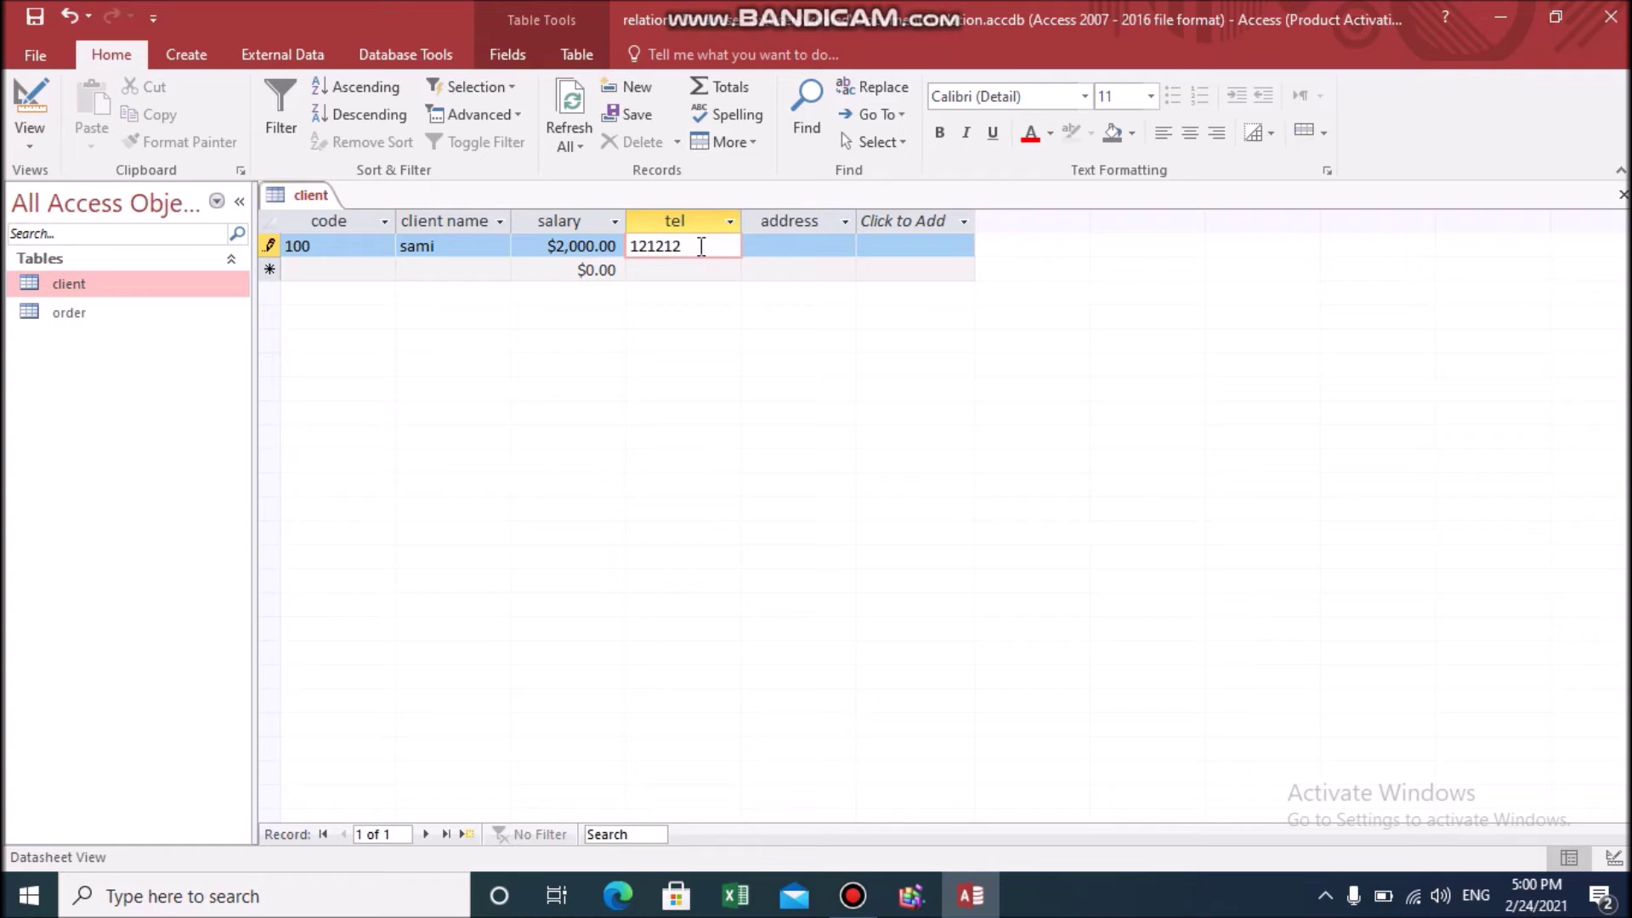
left_click(744, 245)
type("hamar")
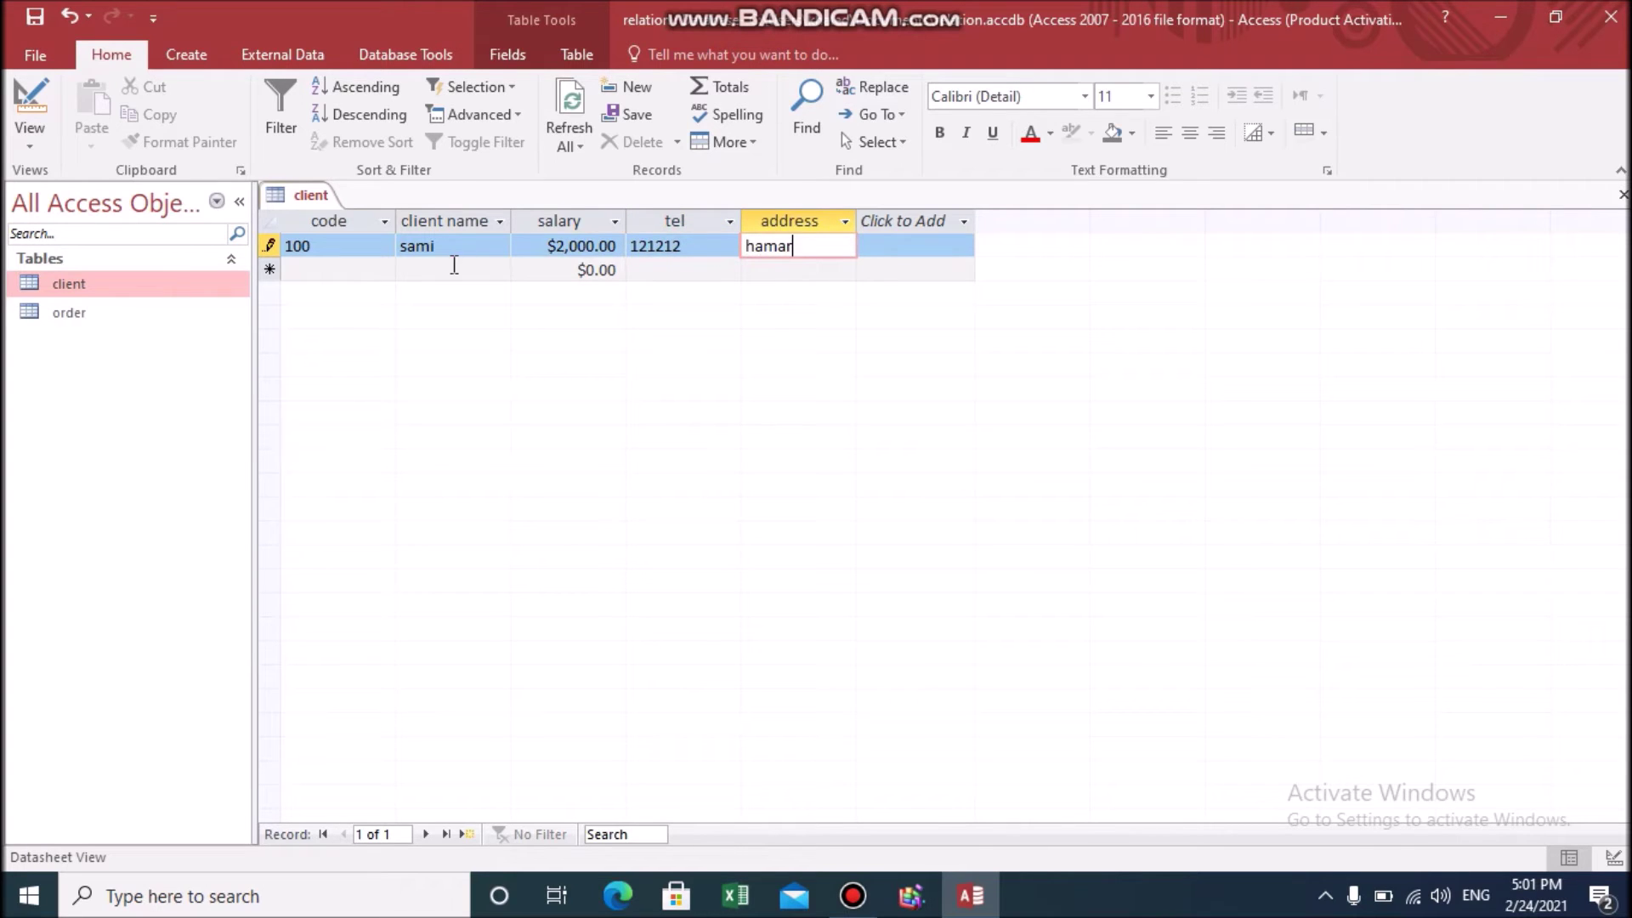
Step: Enter a second client record with code, name, phone number, address and a salary of 300, and close the table
left_click(379, 269)
type("200")
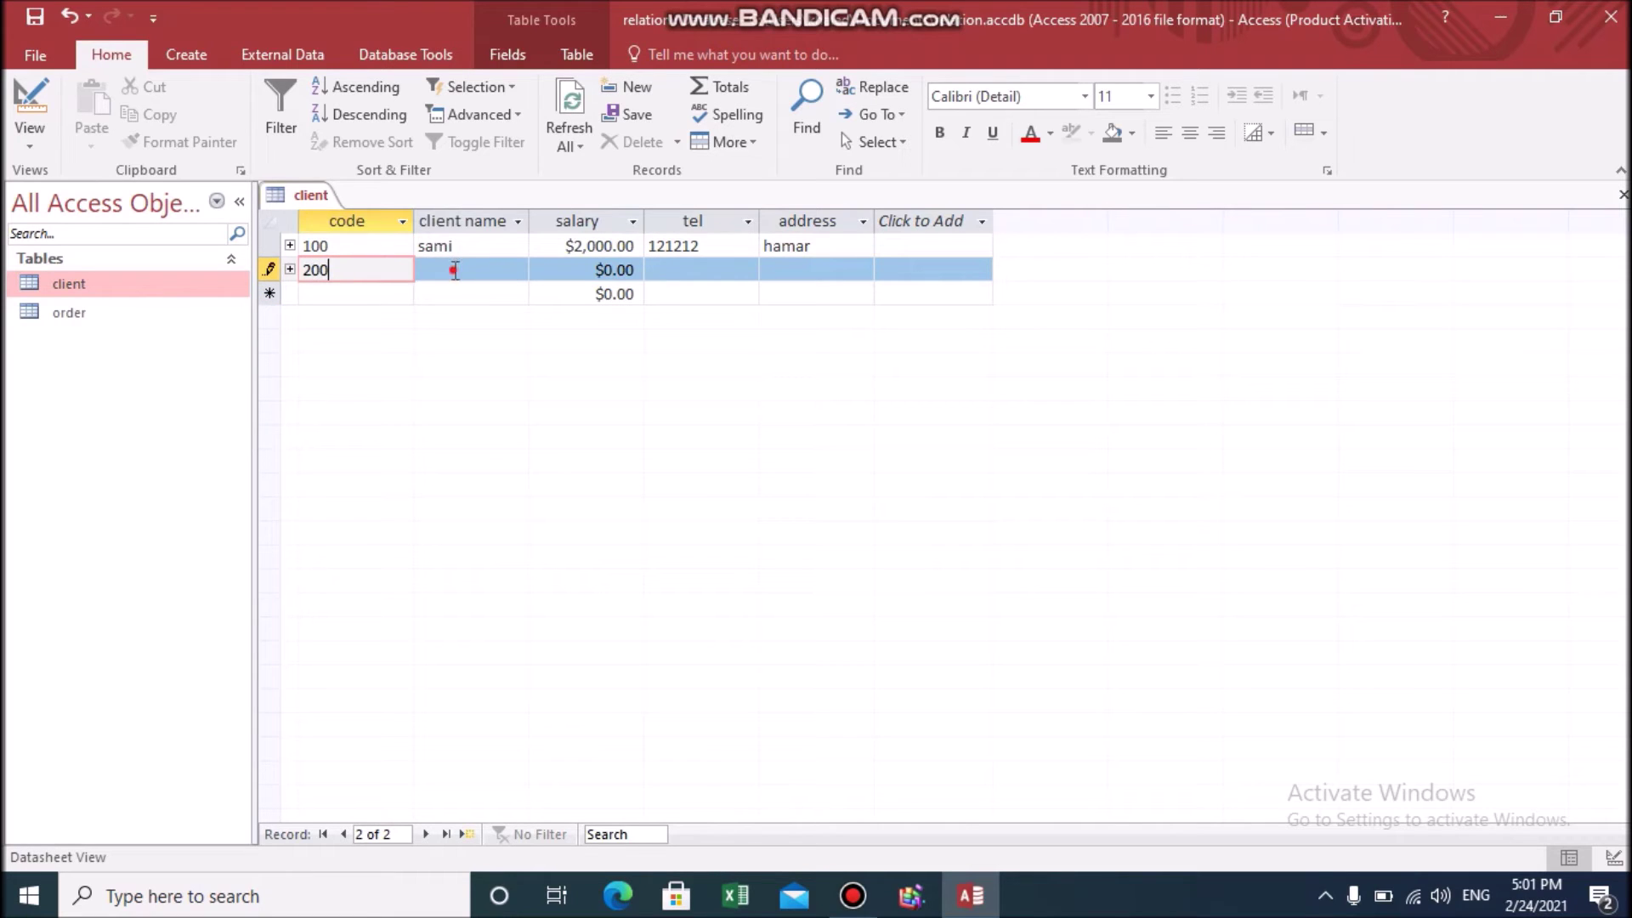
left_click(455, 270)
type("dima")
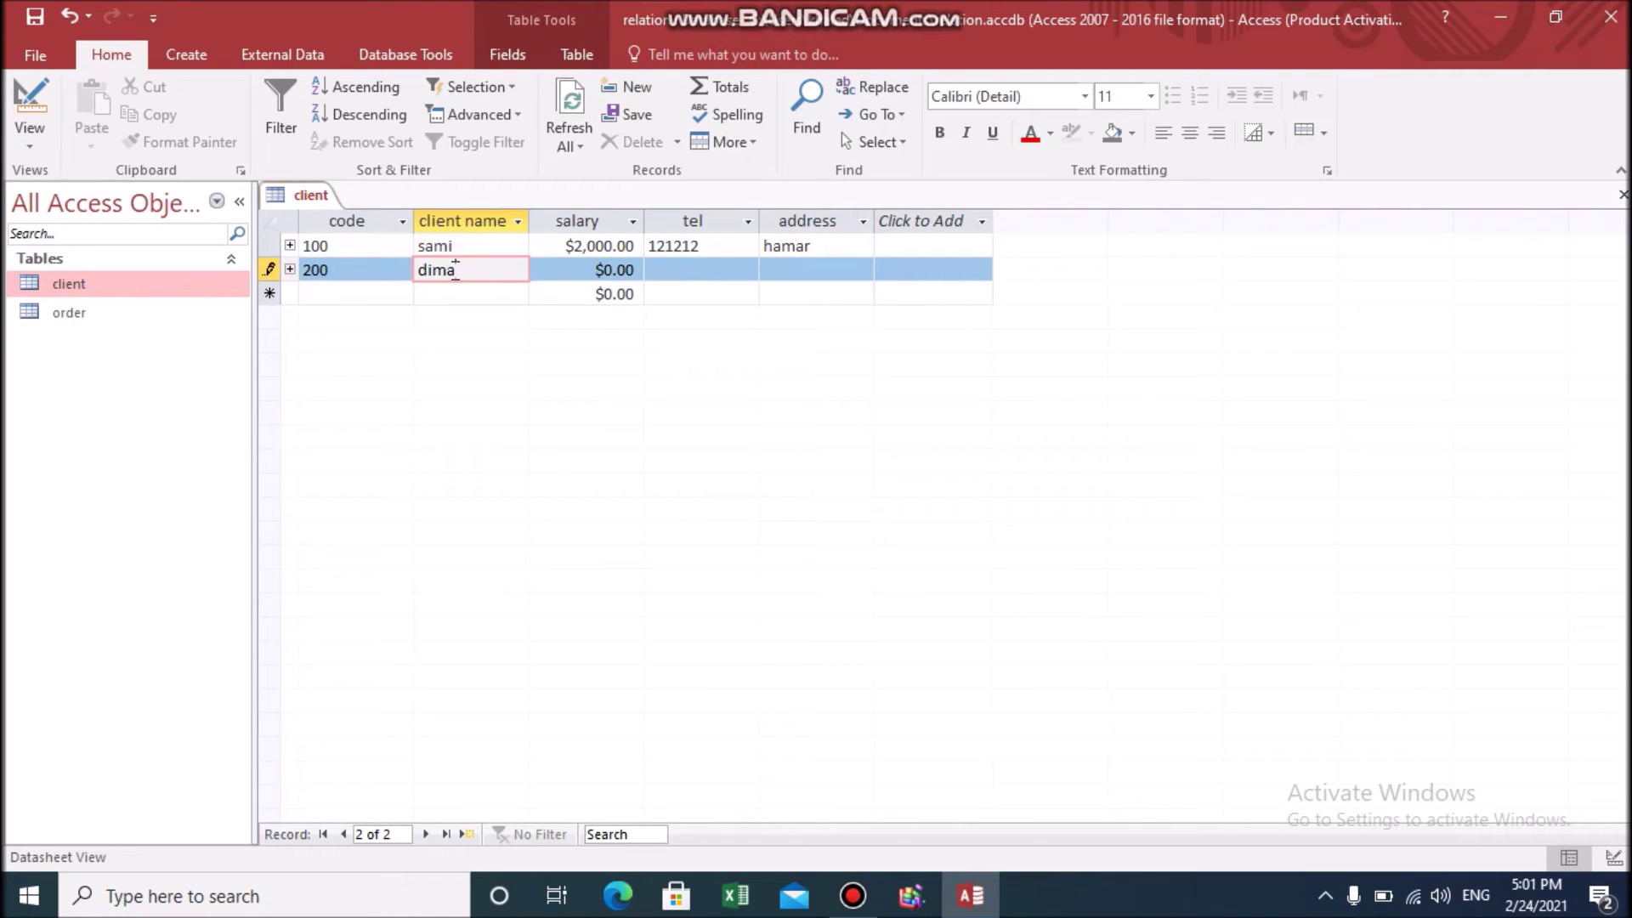
key("Tab")
type("300")
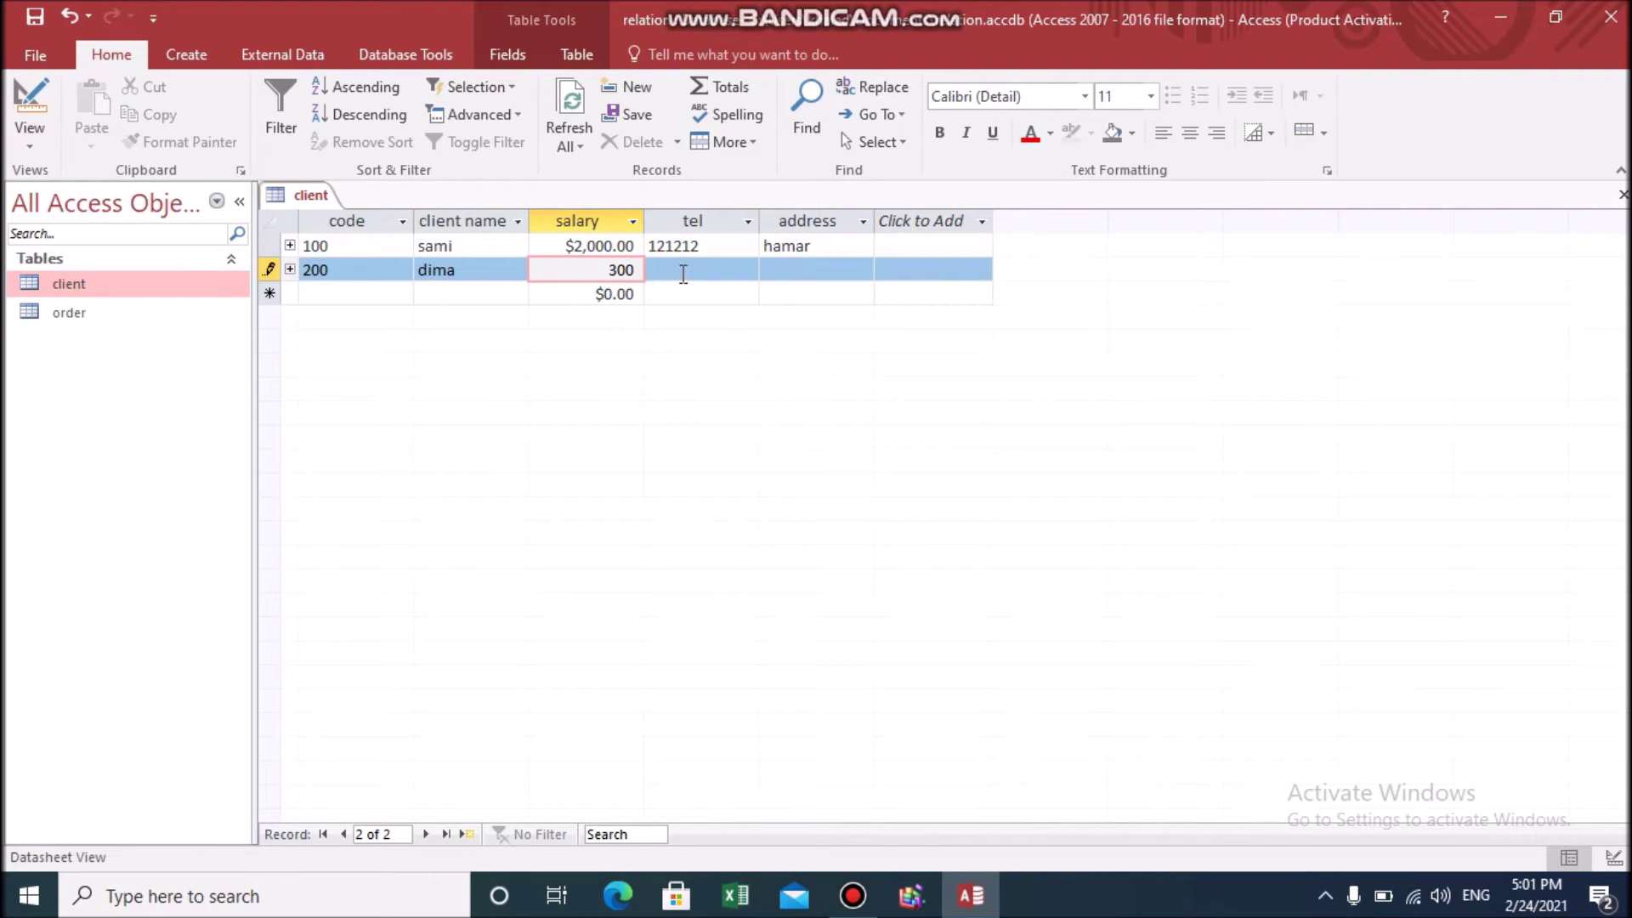
left_click(684, 271)
type("034")
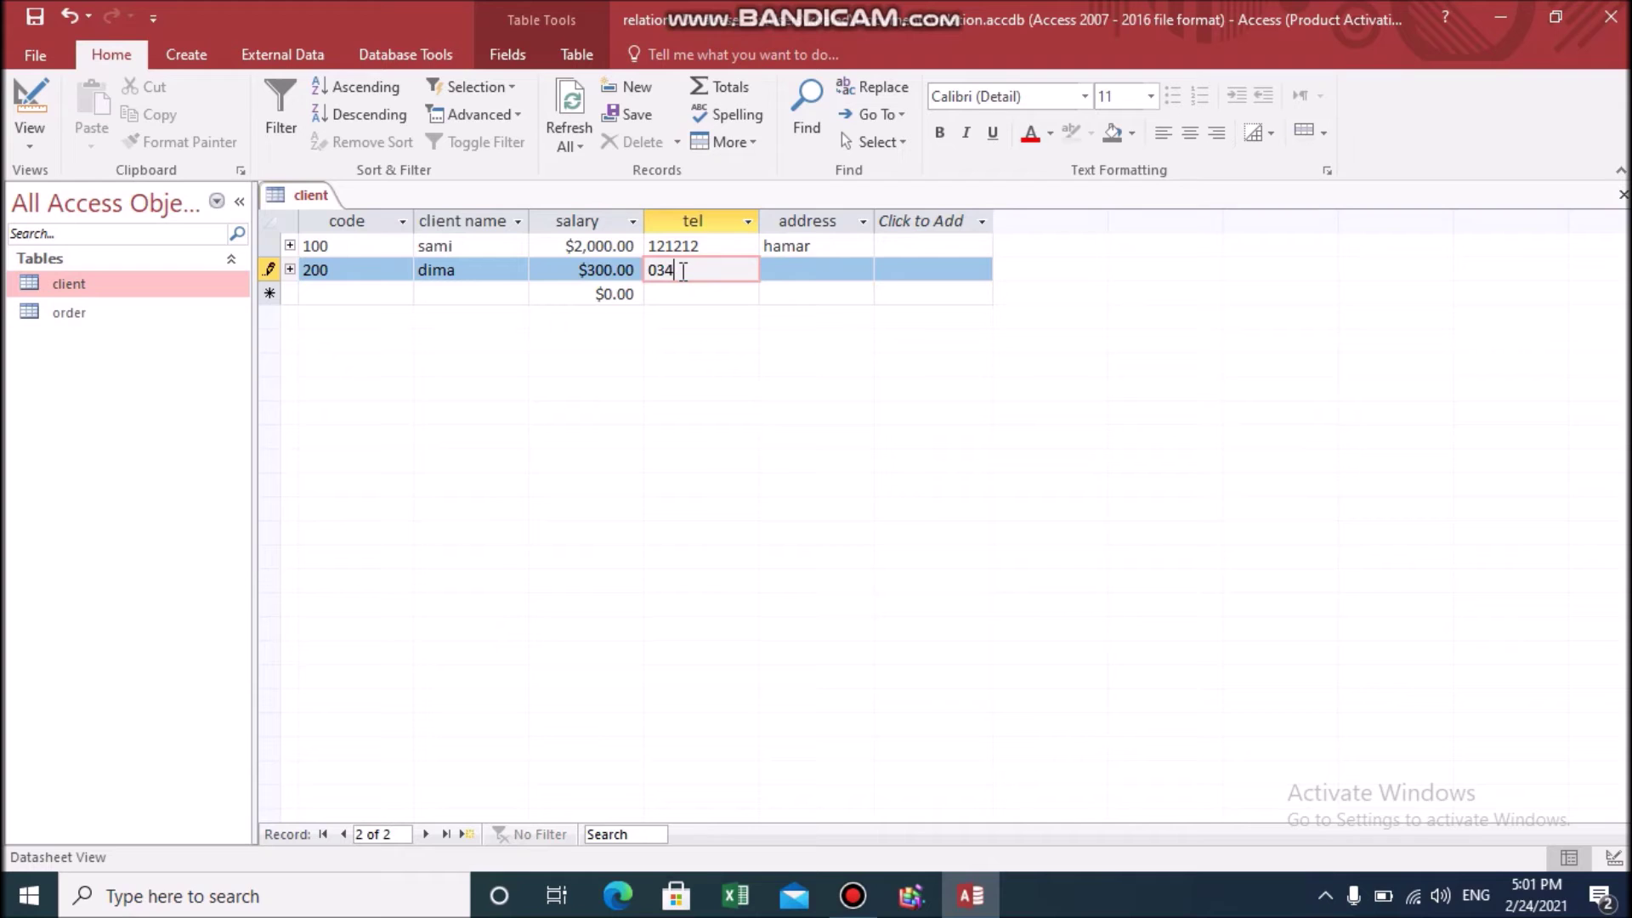
type("55784")
left_click(822, 270)
type("baysour")
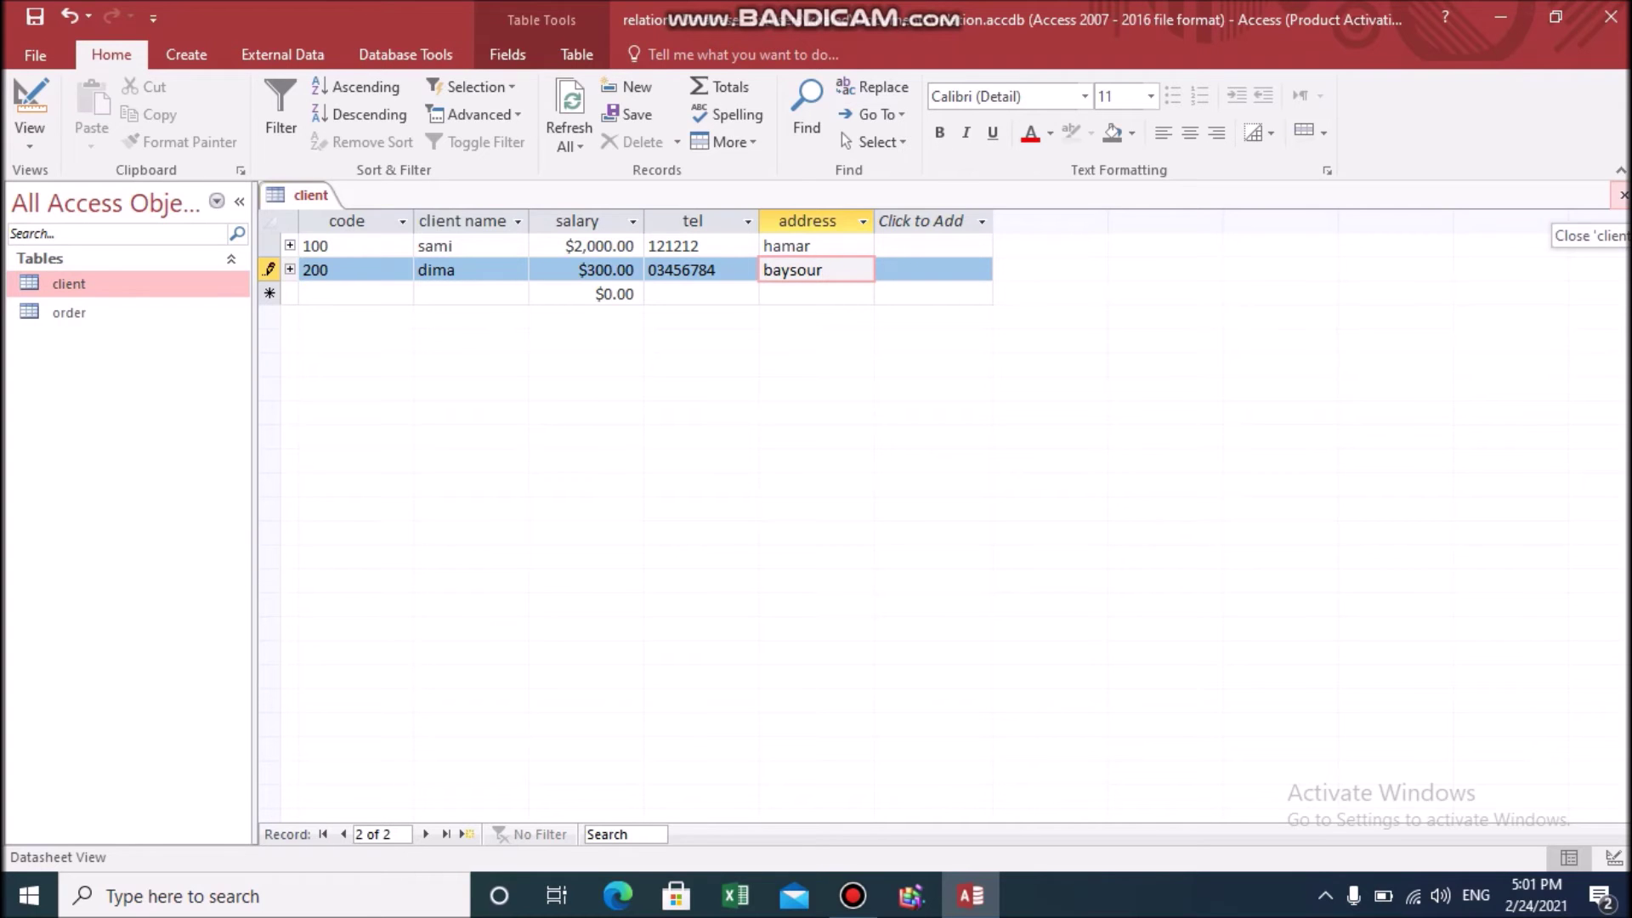
left_click(1621, 195)
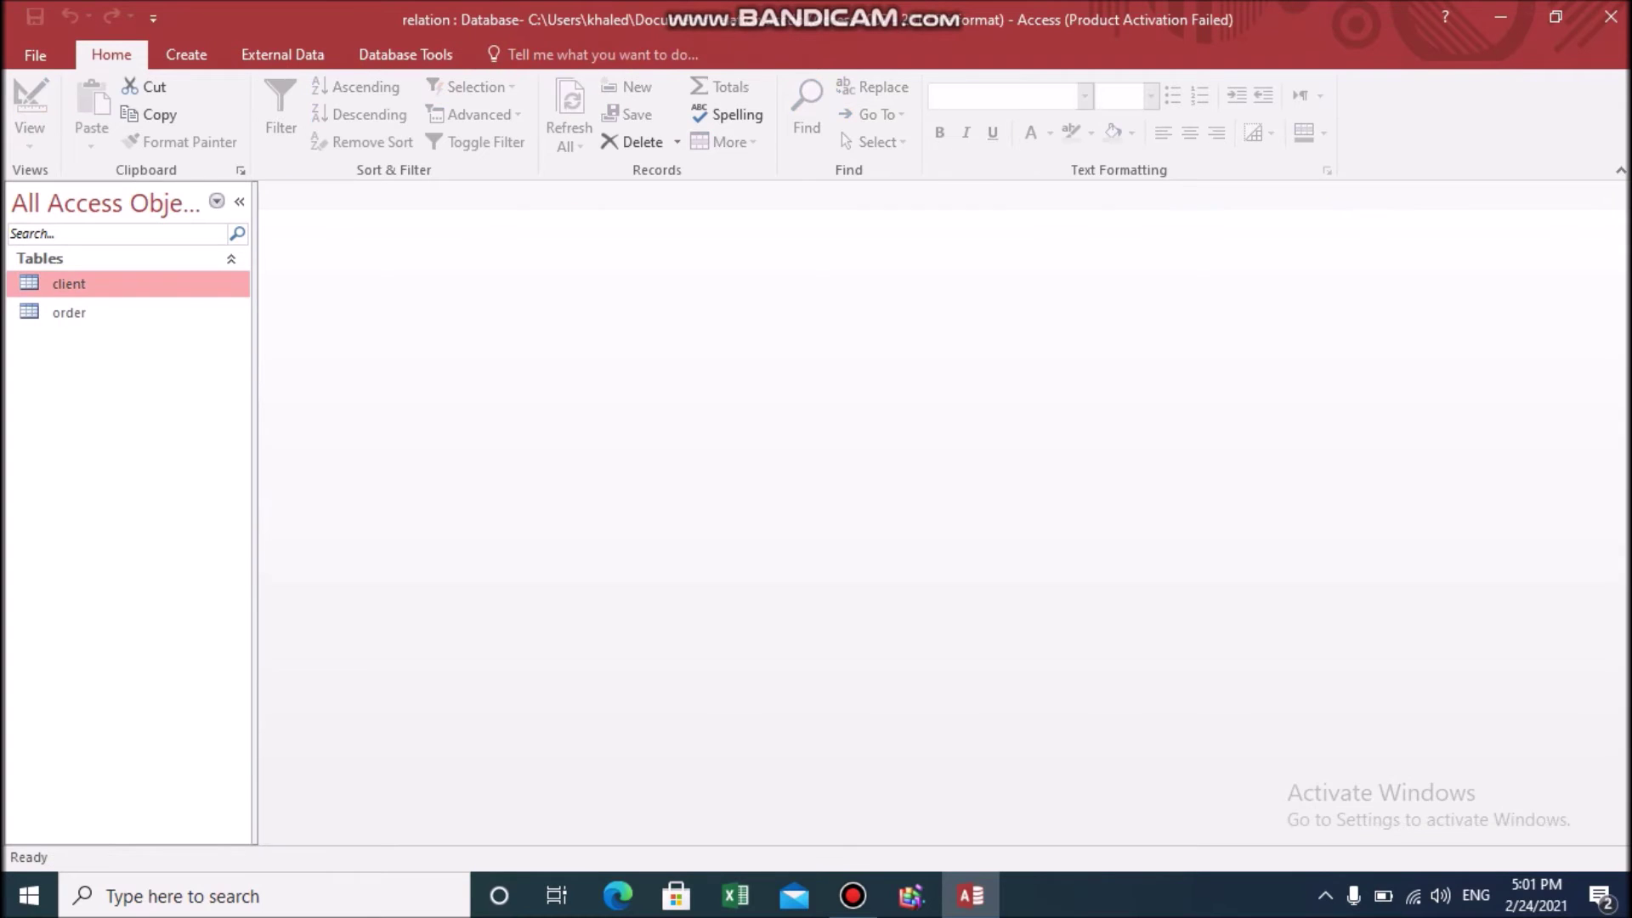
Step: Start the first order table record with its order id, the first client's code and the item "box"
double_click(120, 316)
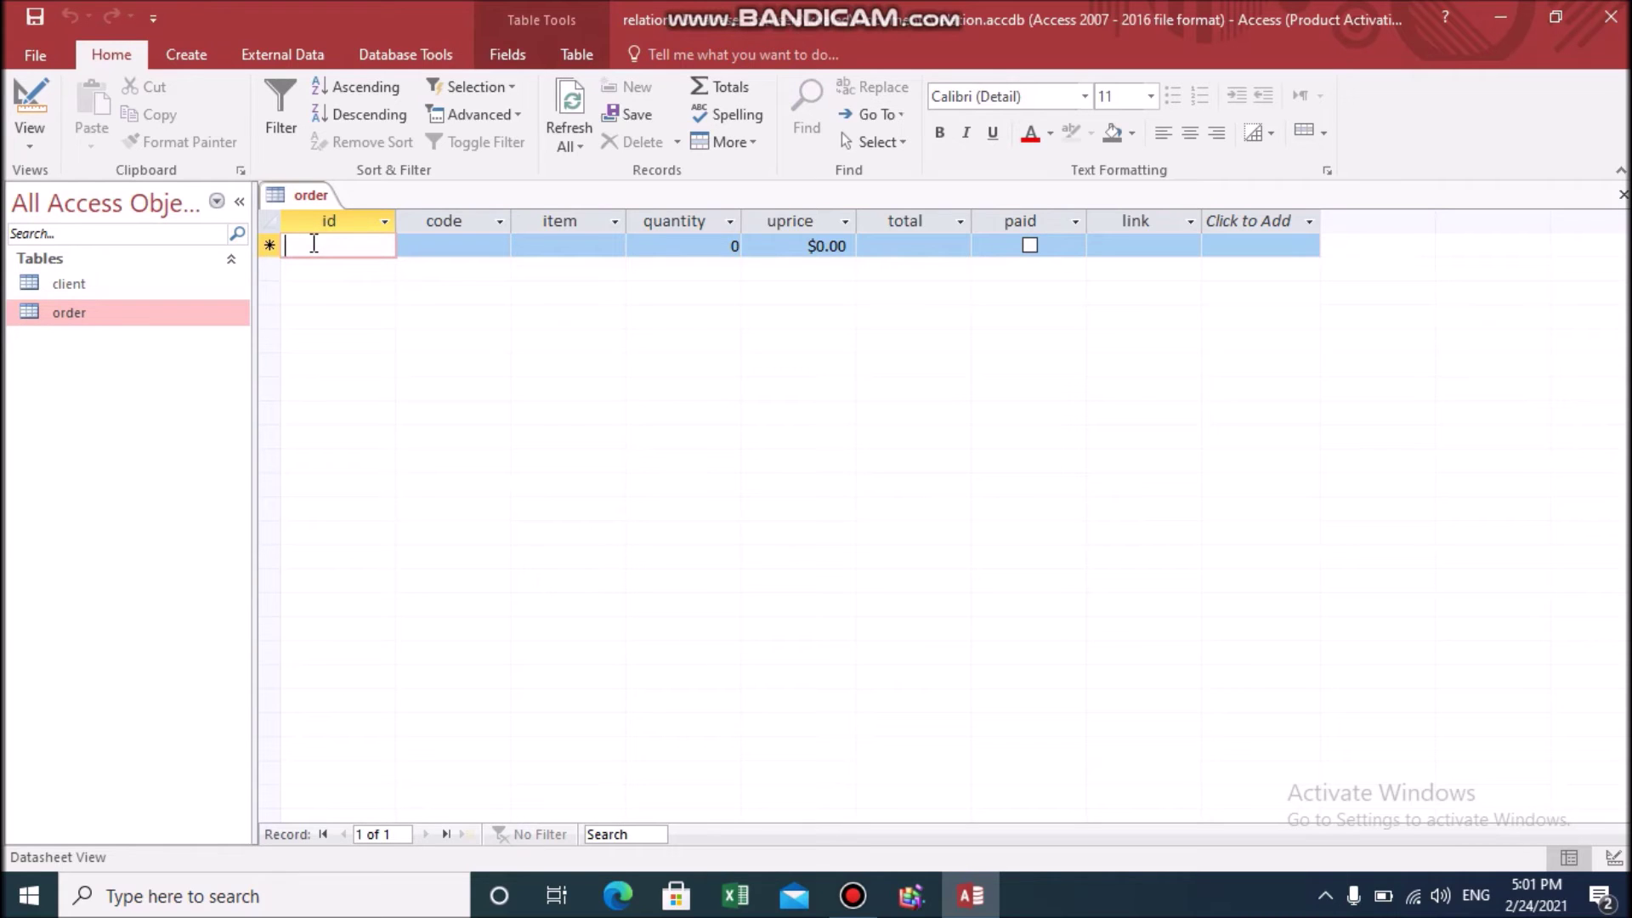
type("a")
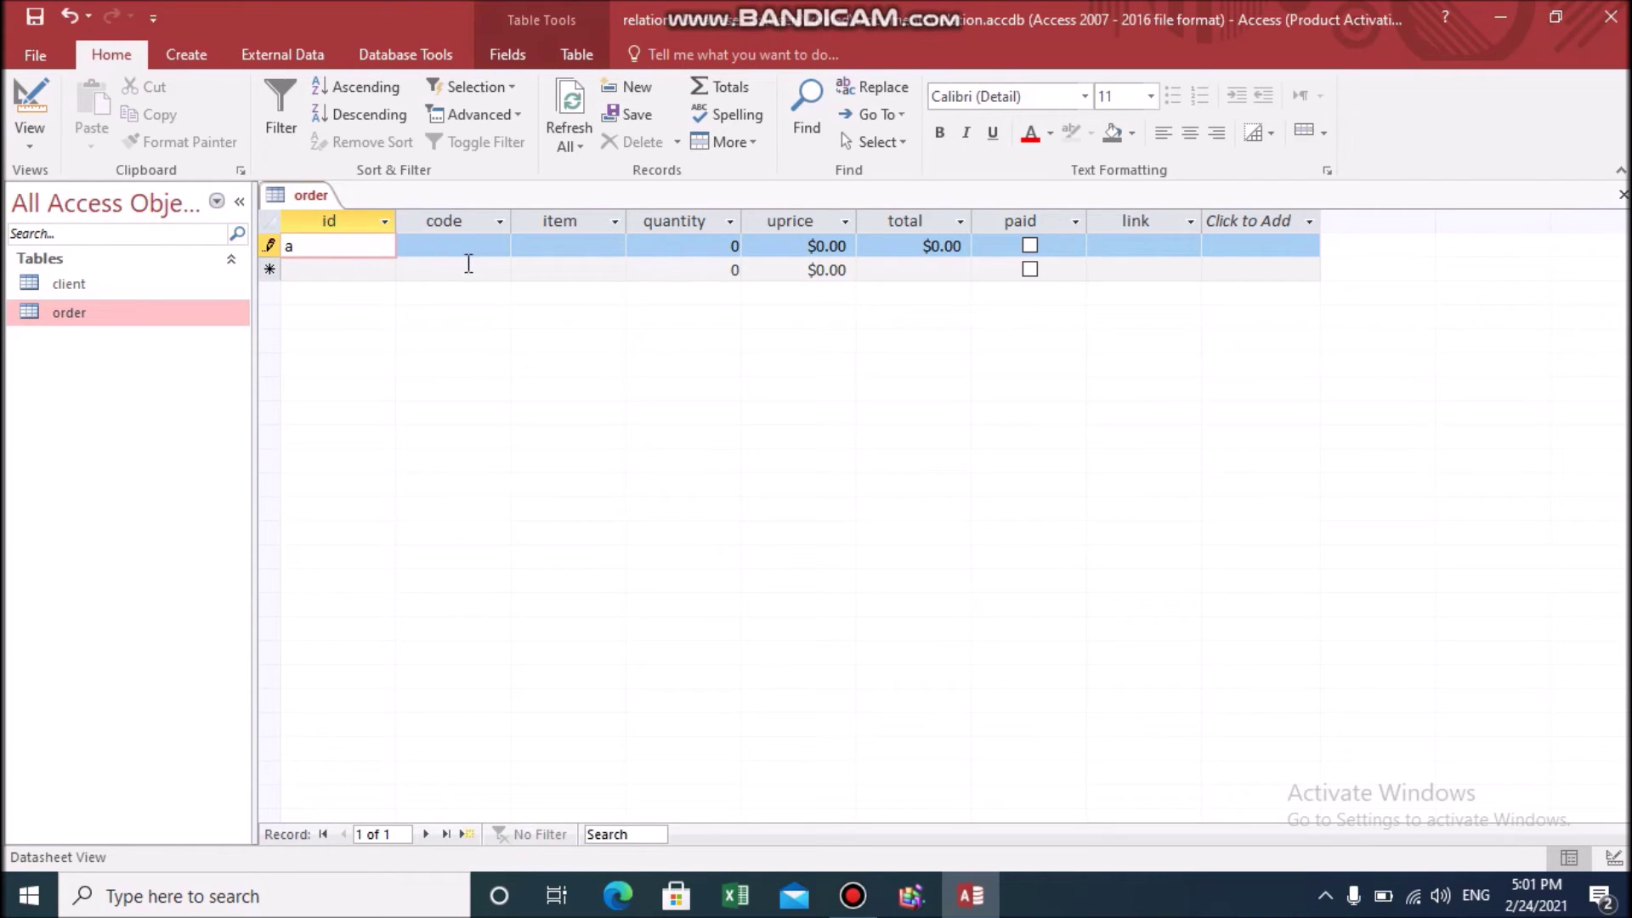
left_click(467, 222)
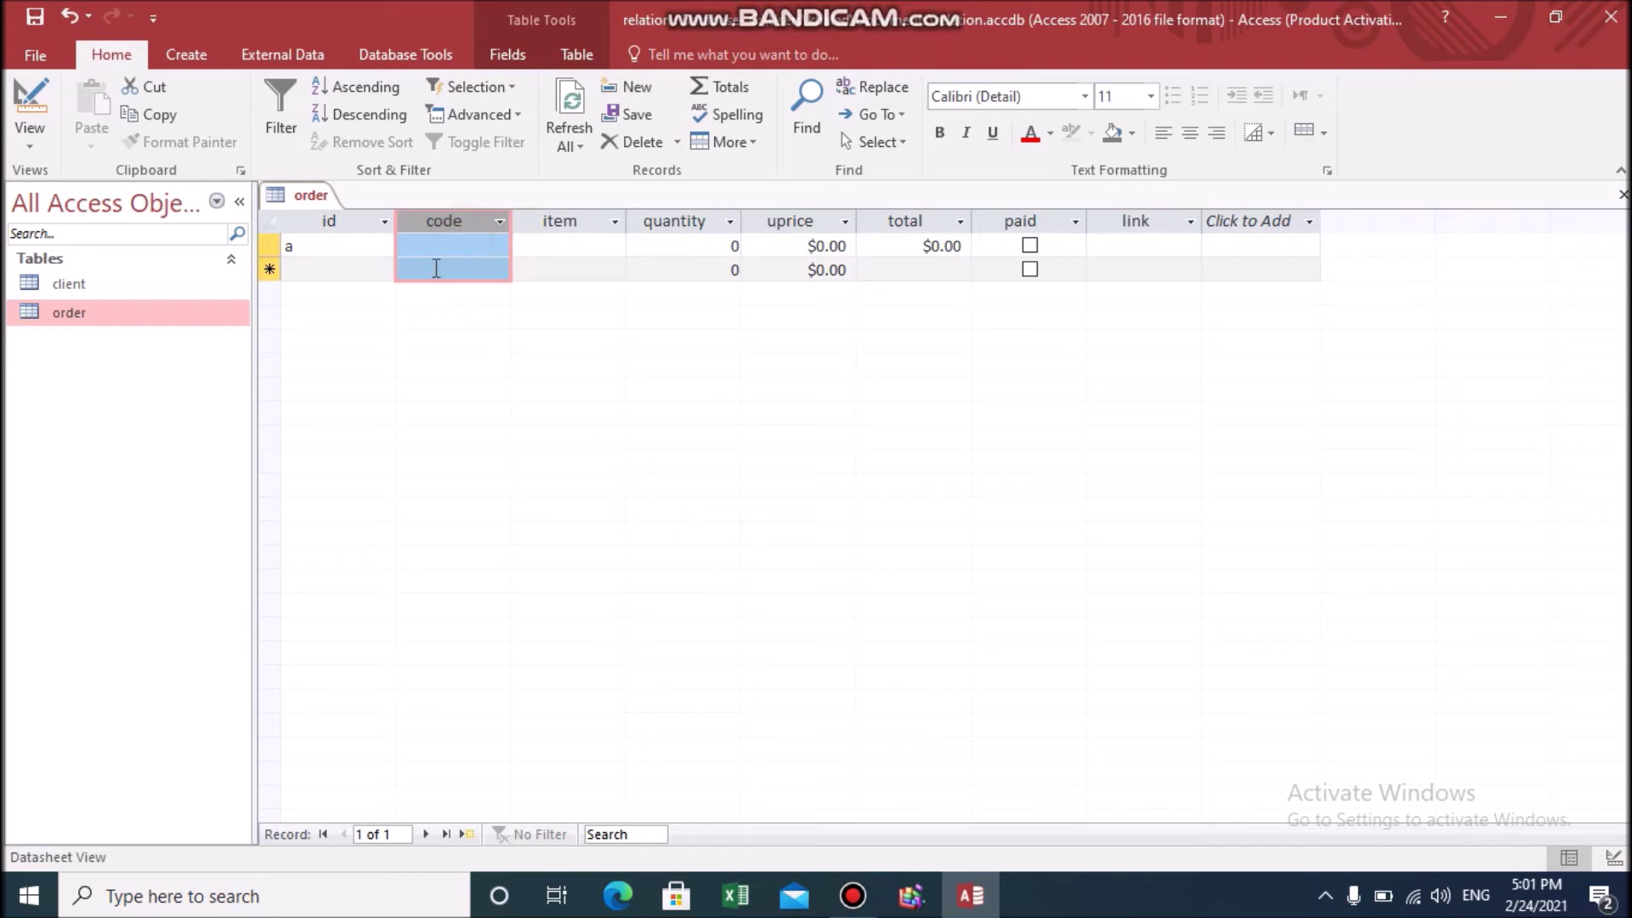
left_click(436, 245)
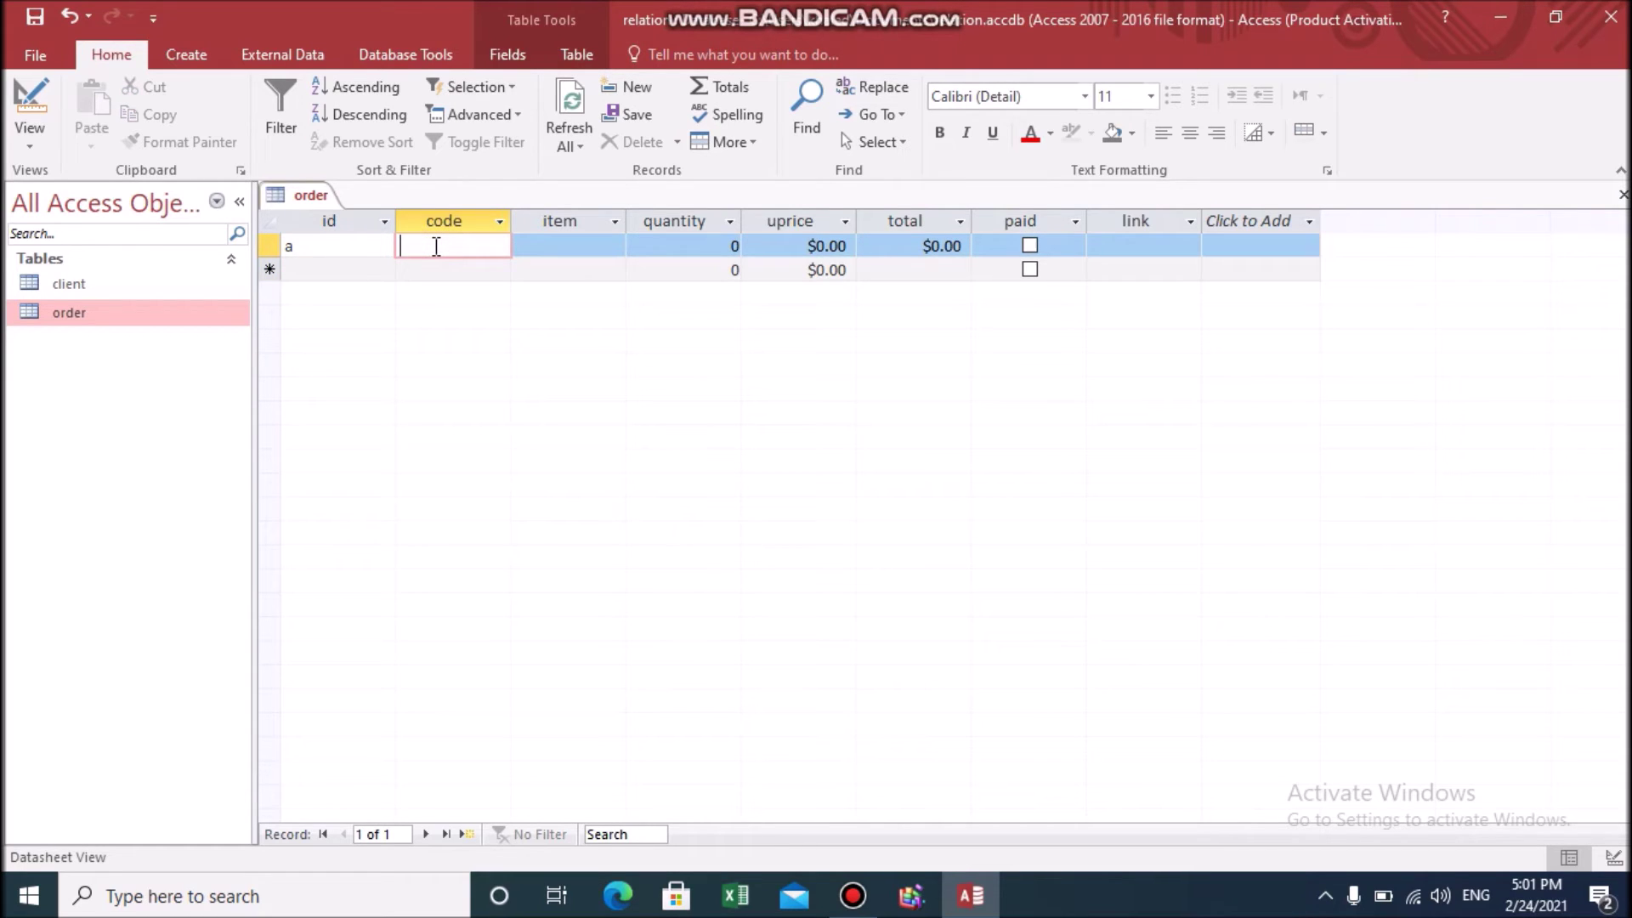
type("100")
left_click(544, 244)
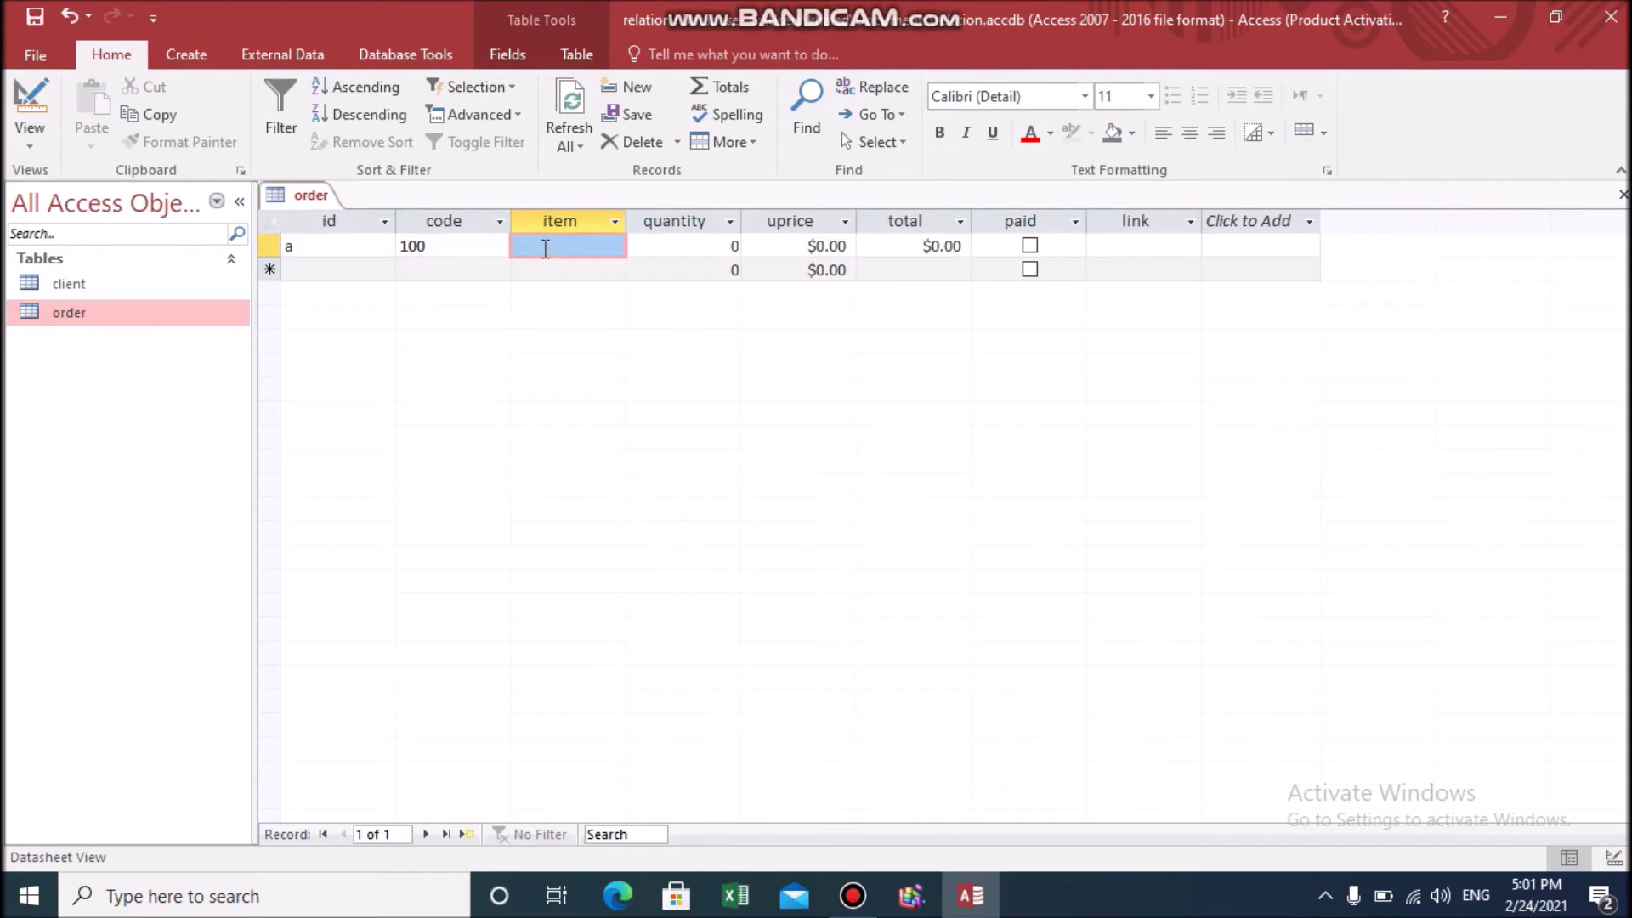
left_click(545, 246)
type("box")
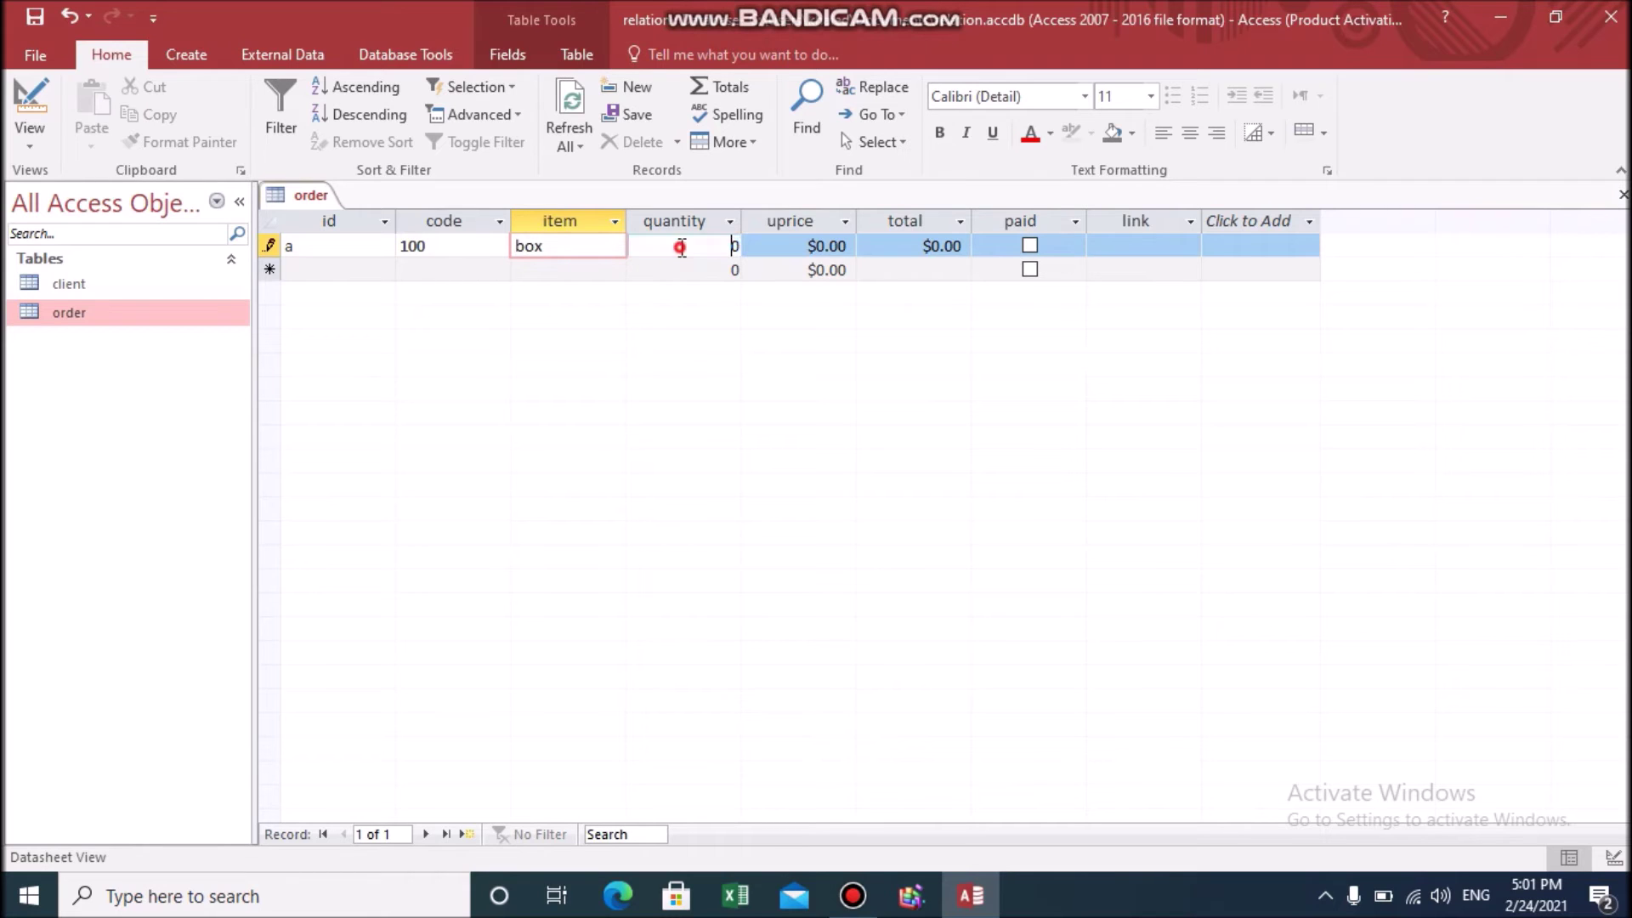
Step: Set the box order's quantity to 4 and uprice to 30, and mark it as paid
double_click(734, 245)
type("4")
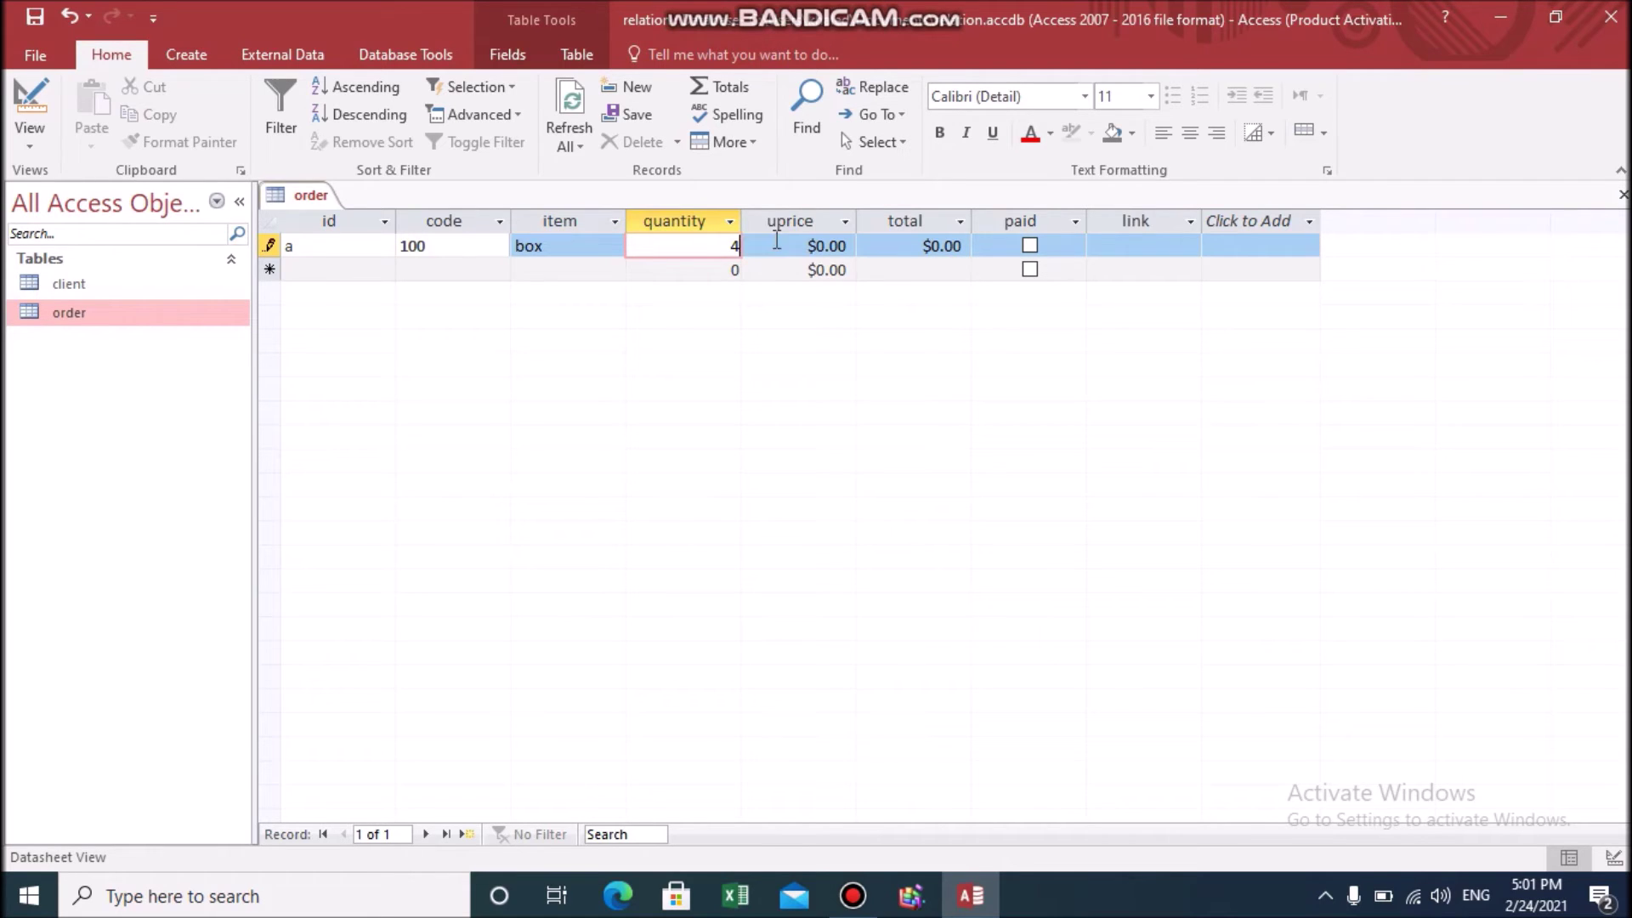
key("Tab")
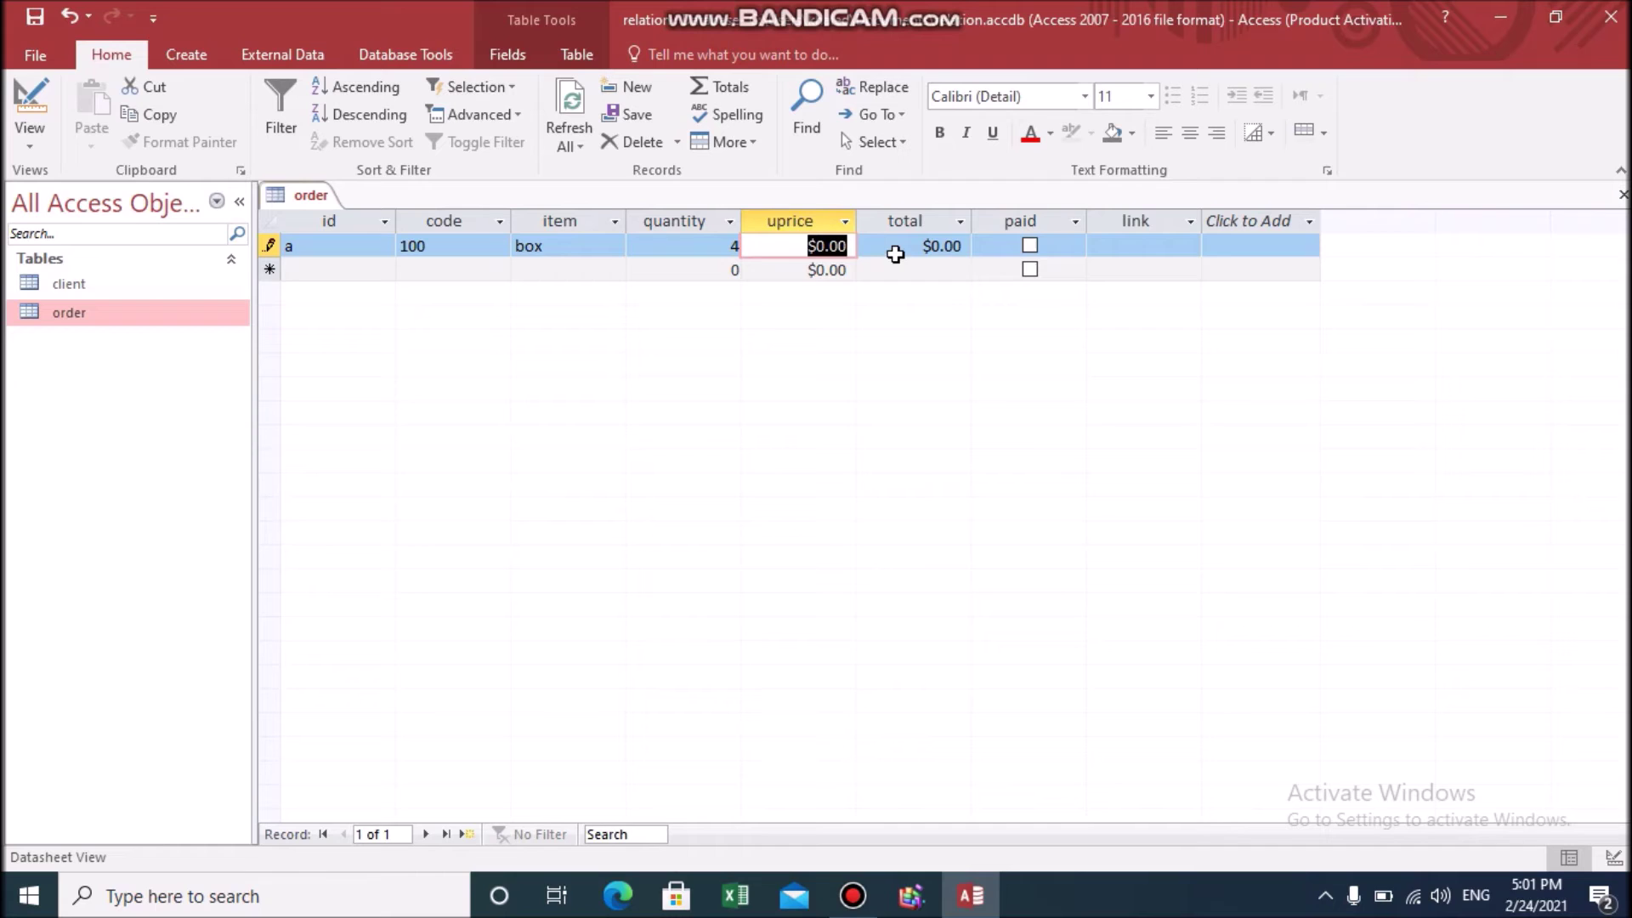
type("30")
left_click(914, 246)
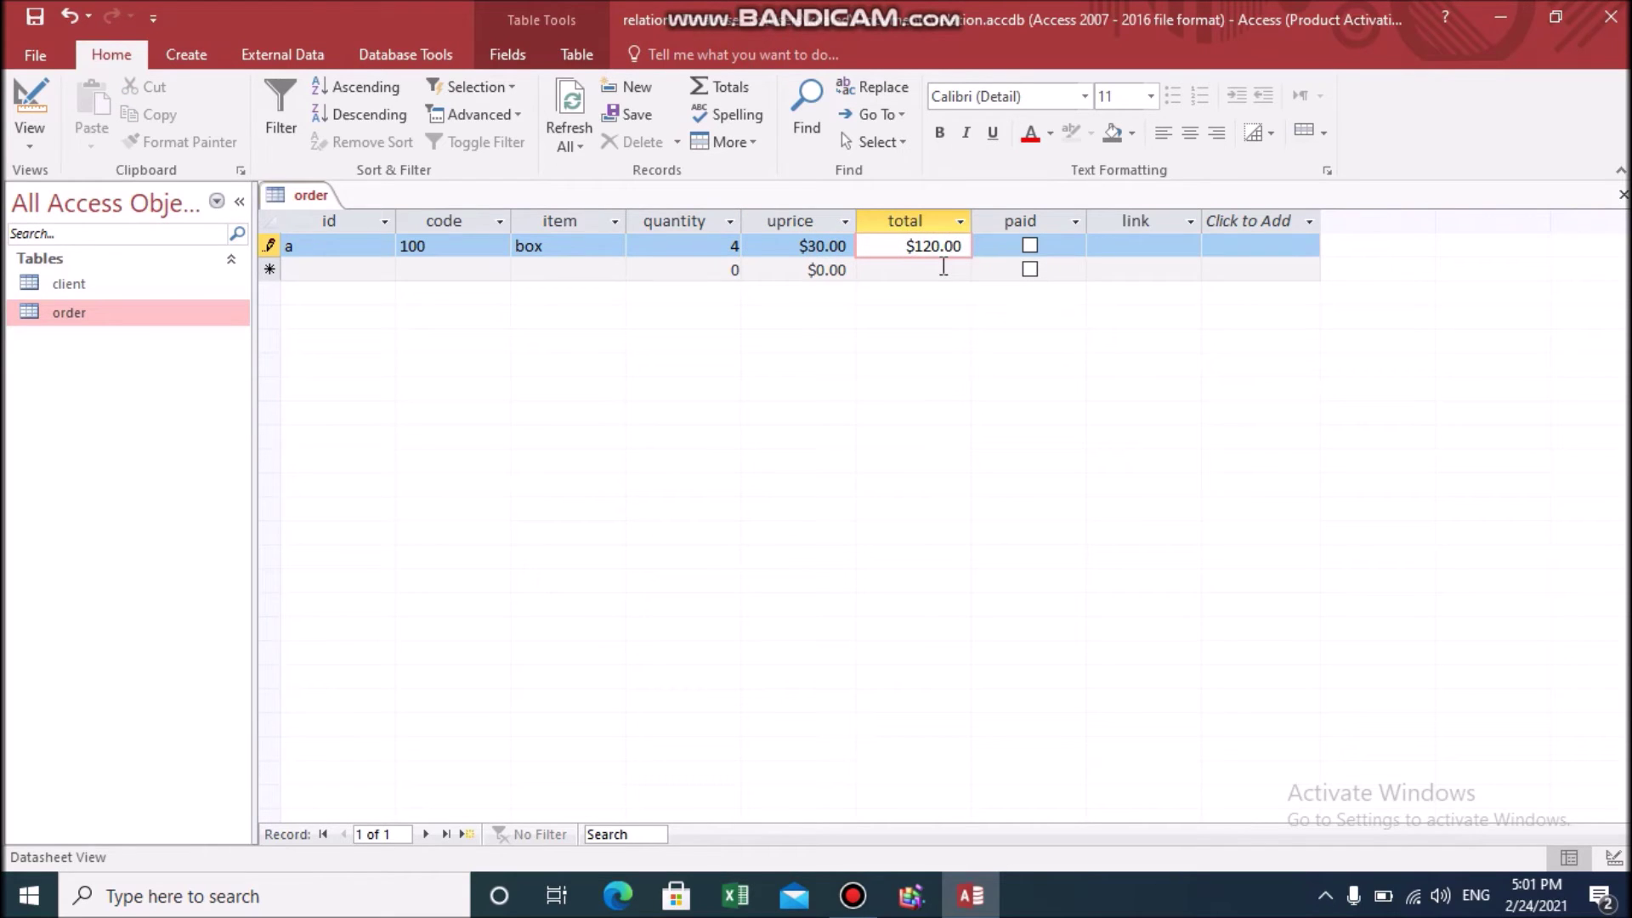
left_click(1030, 246)
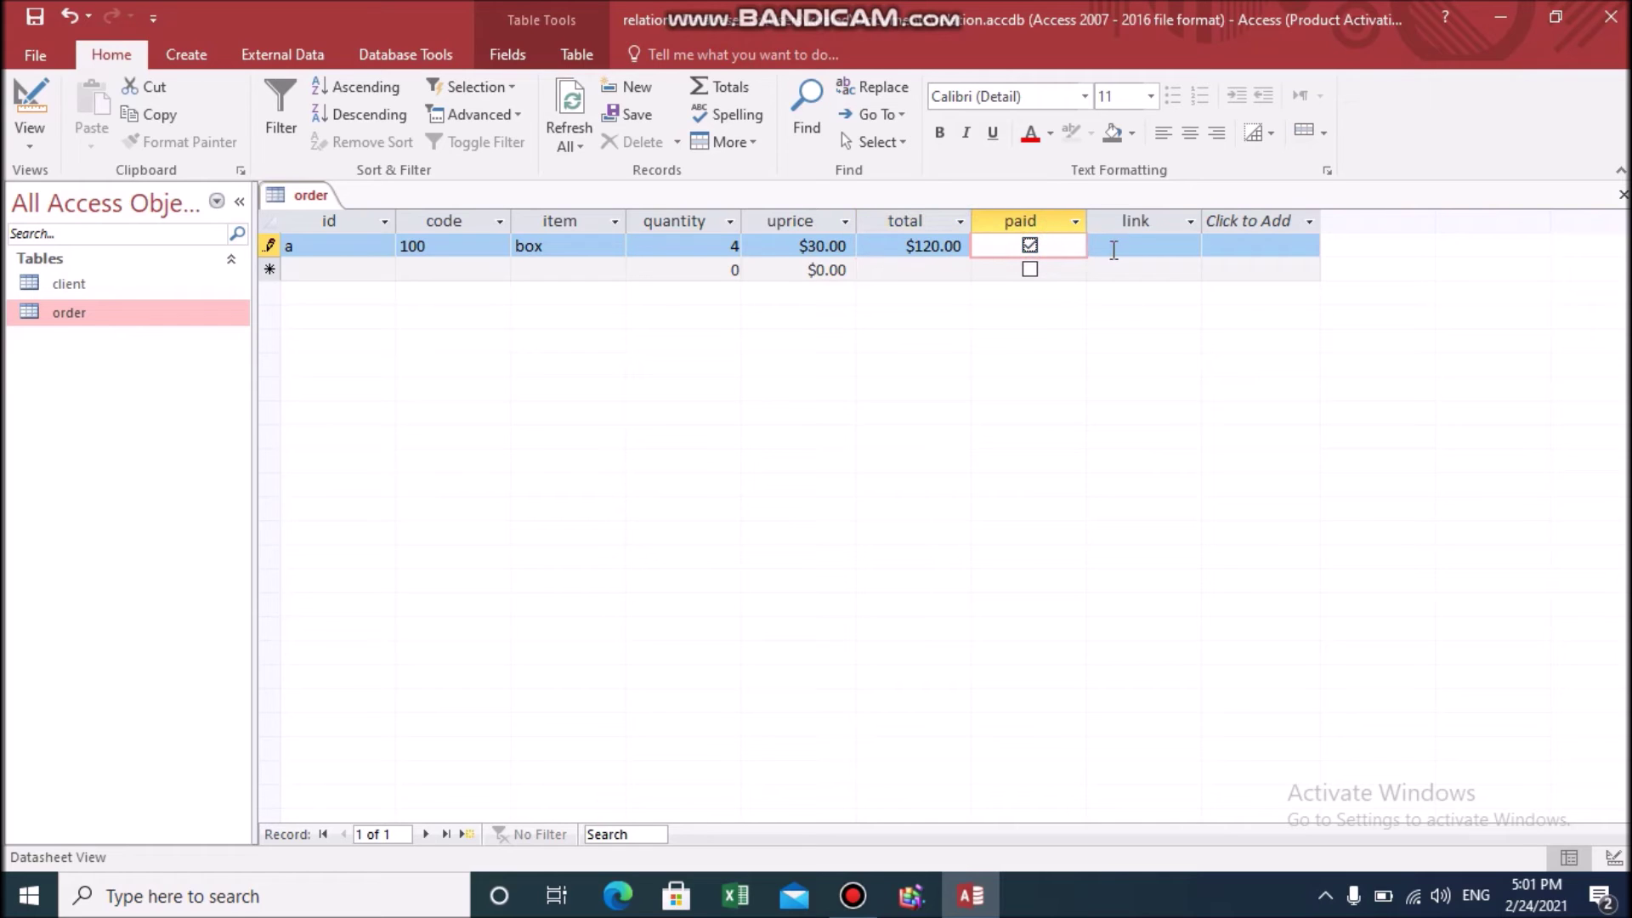
left_click(1116, 246)
type("www")
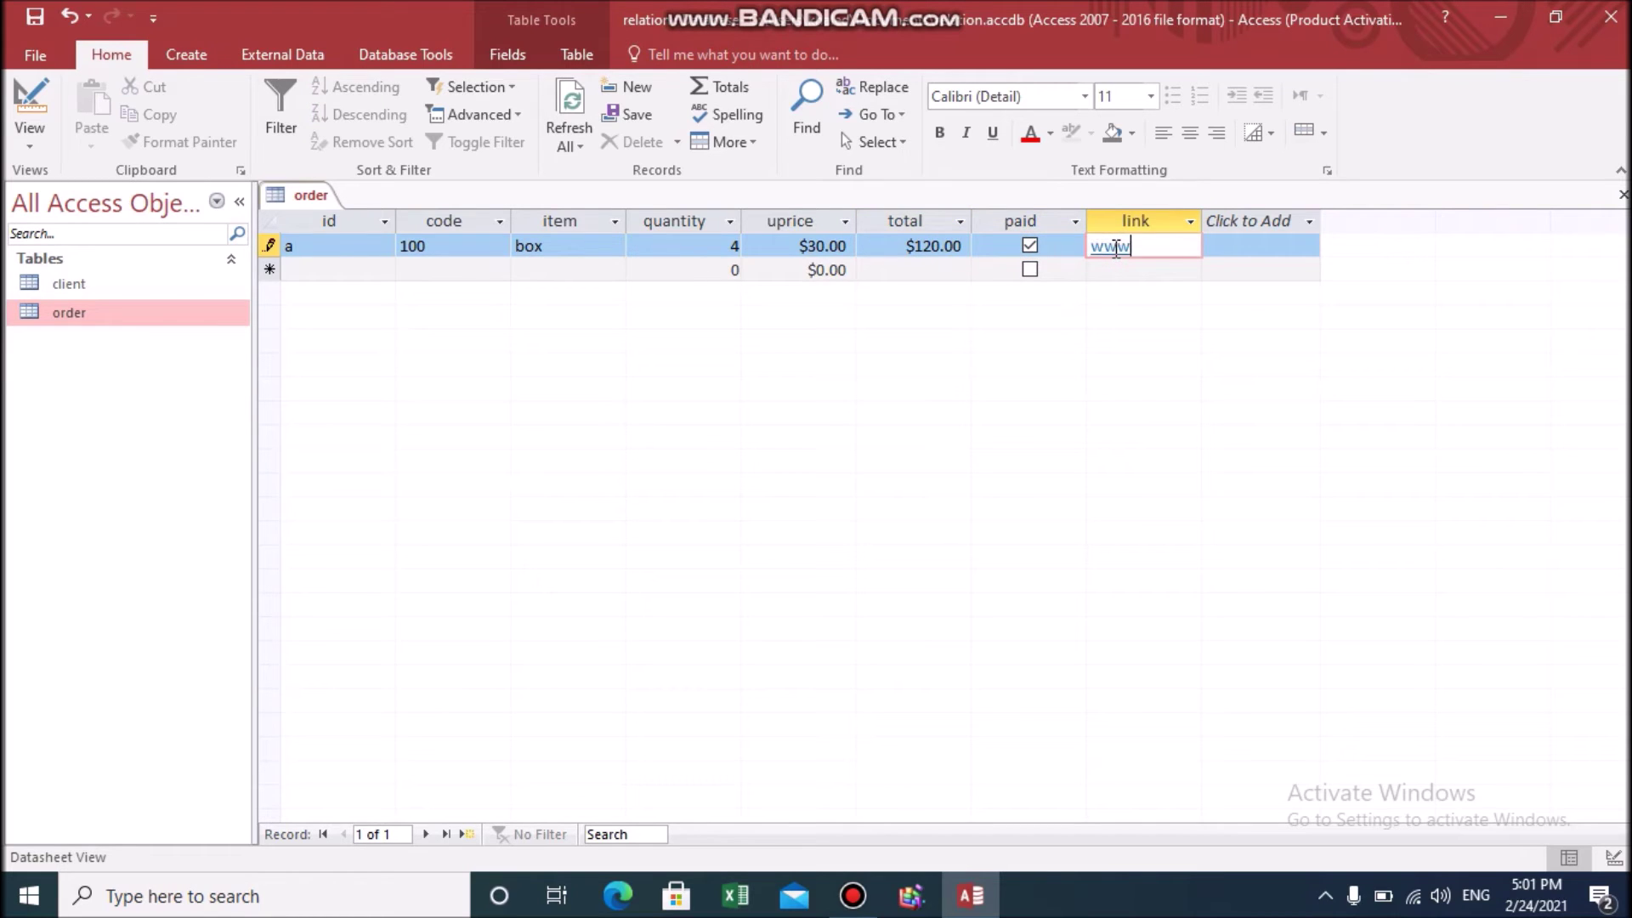
type(".google.com")
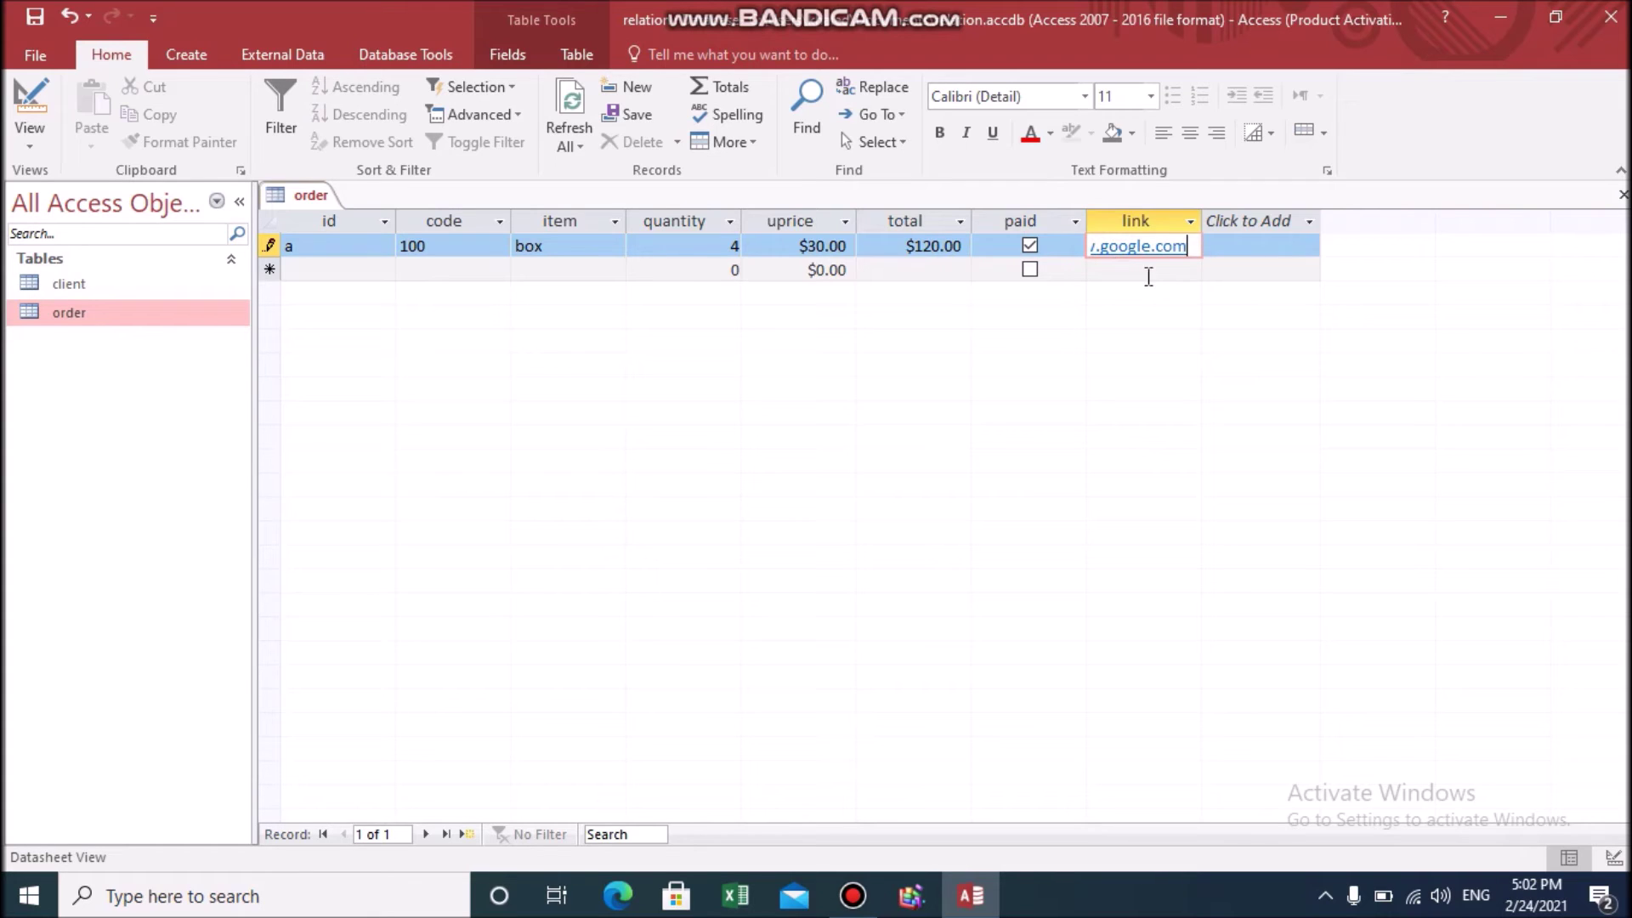
Step: Start a second order record with its order id and try a code that does not exist in the client table
left_click(350, 269)
type("b")
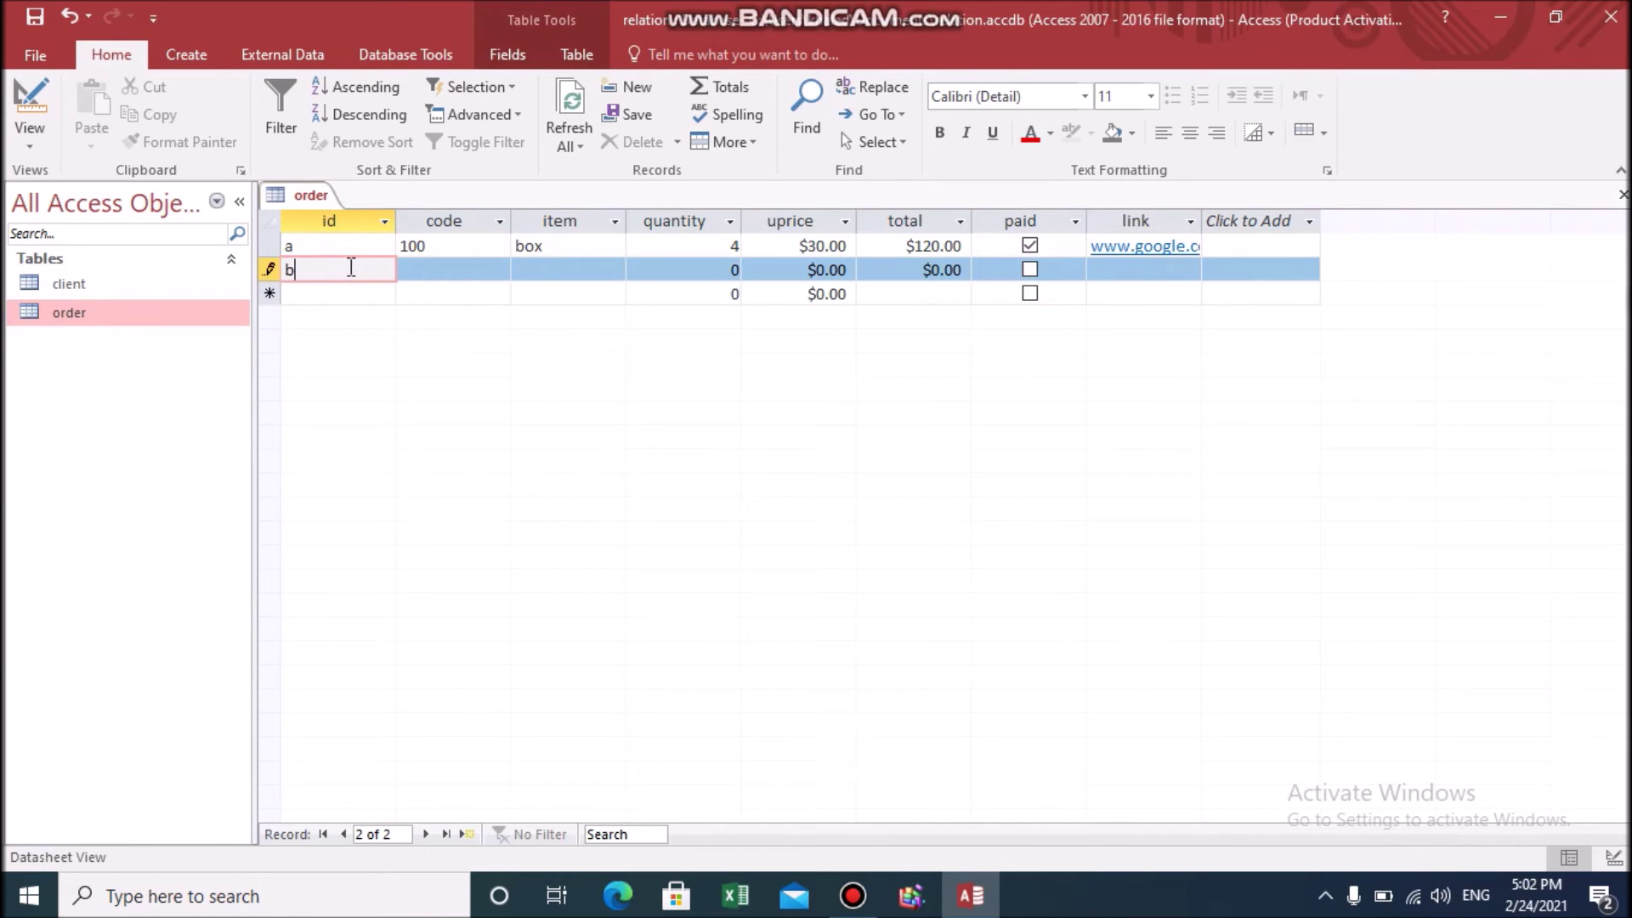
left_click(433, 265)
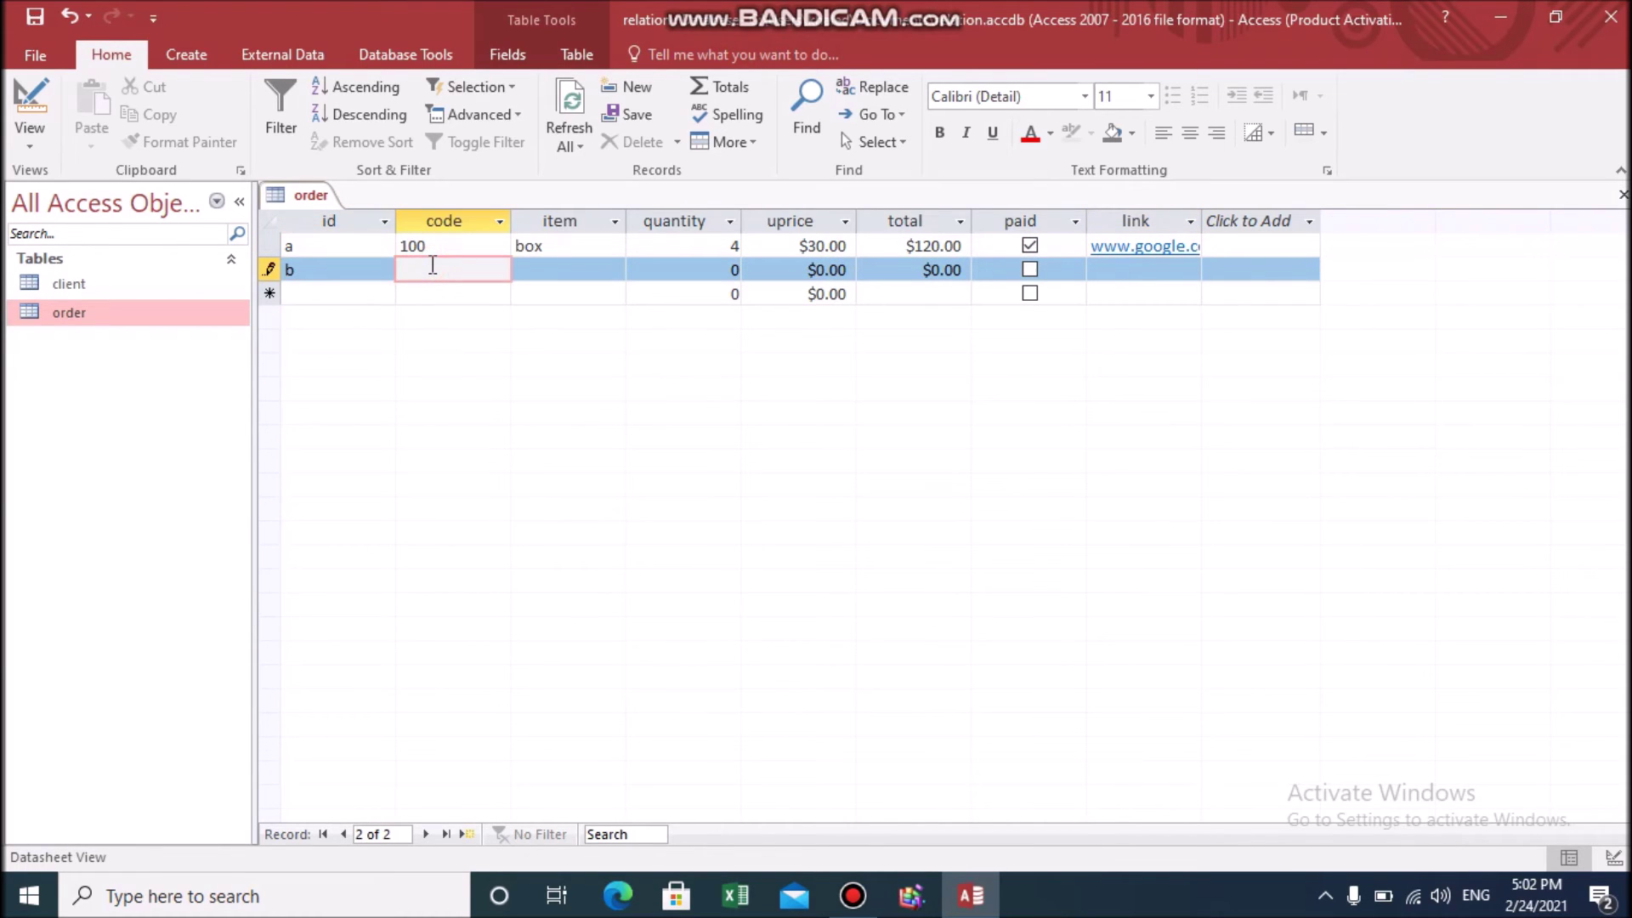
type("400")
left_click(423, 296)
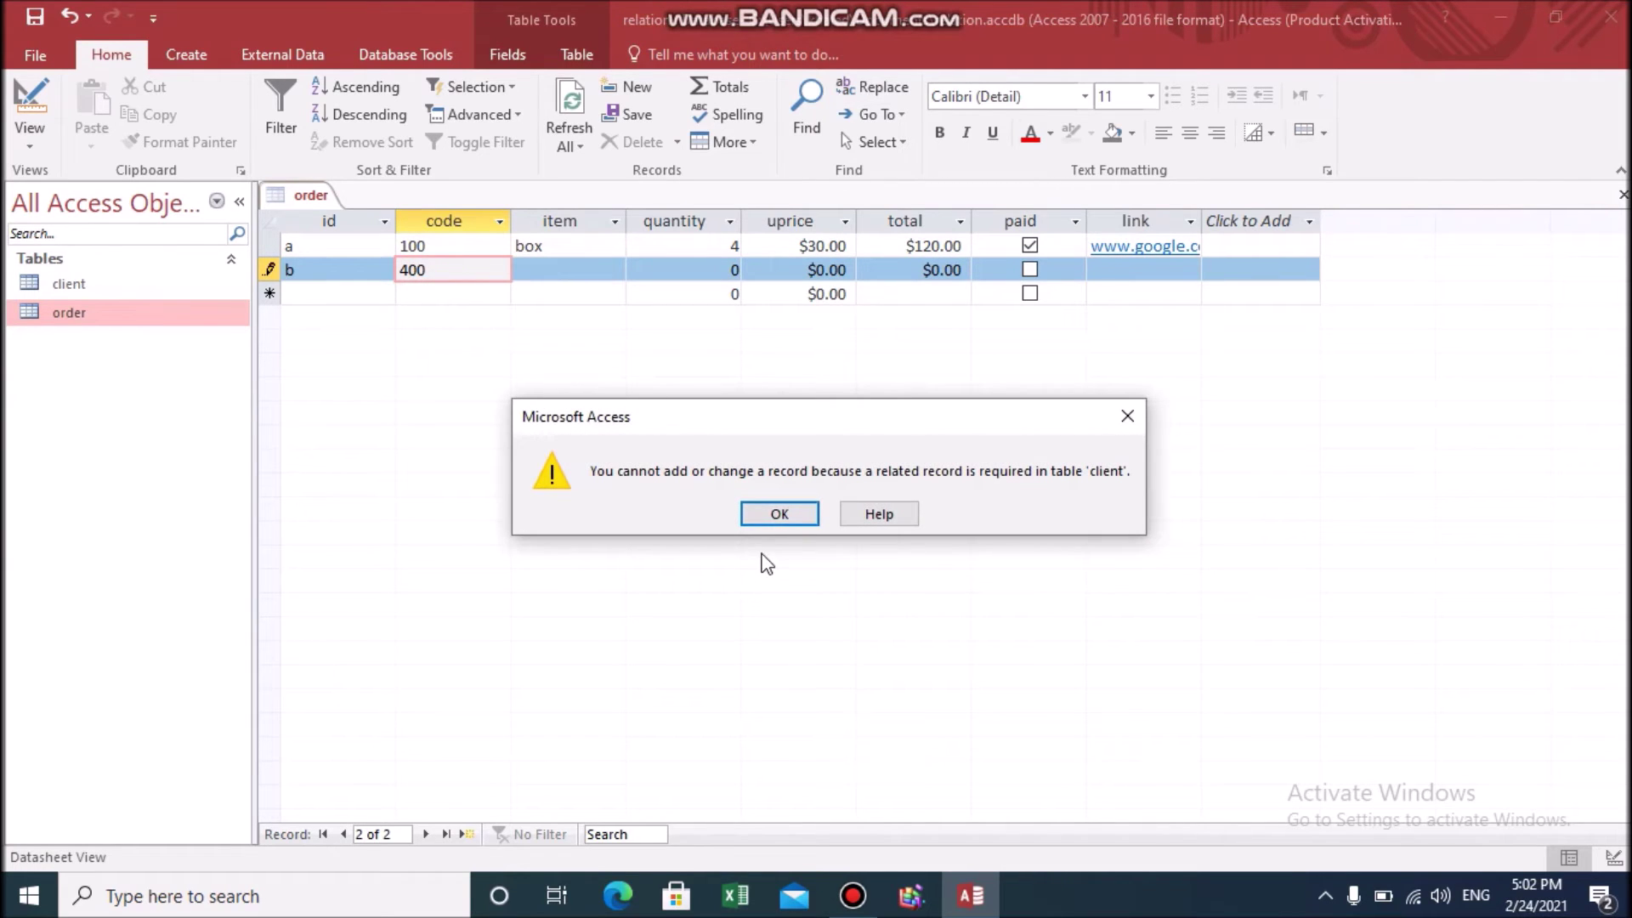
left_click(779, 513)
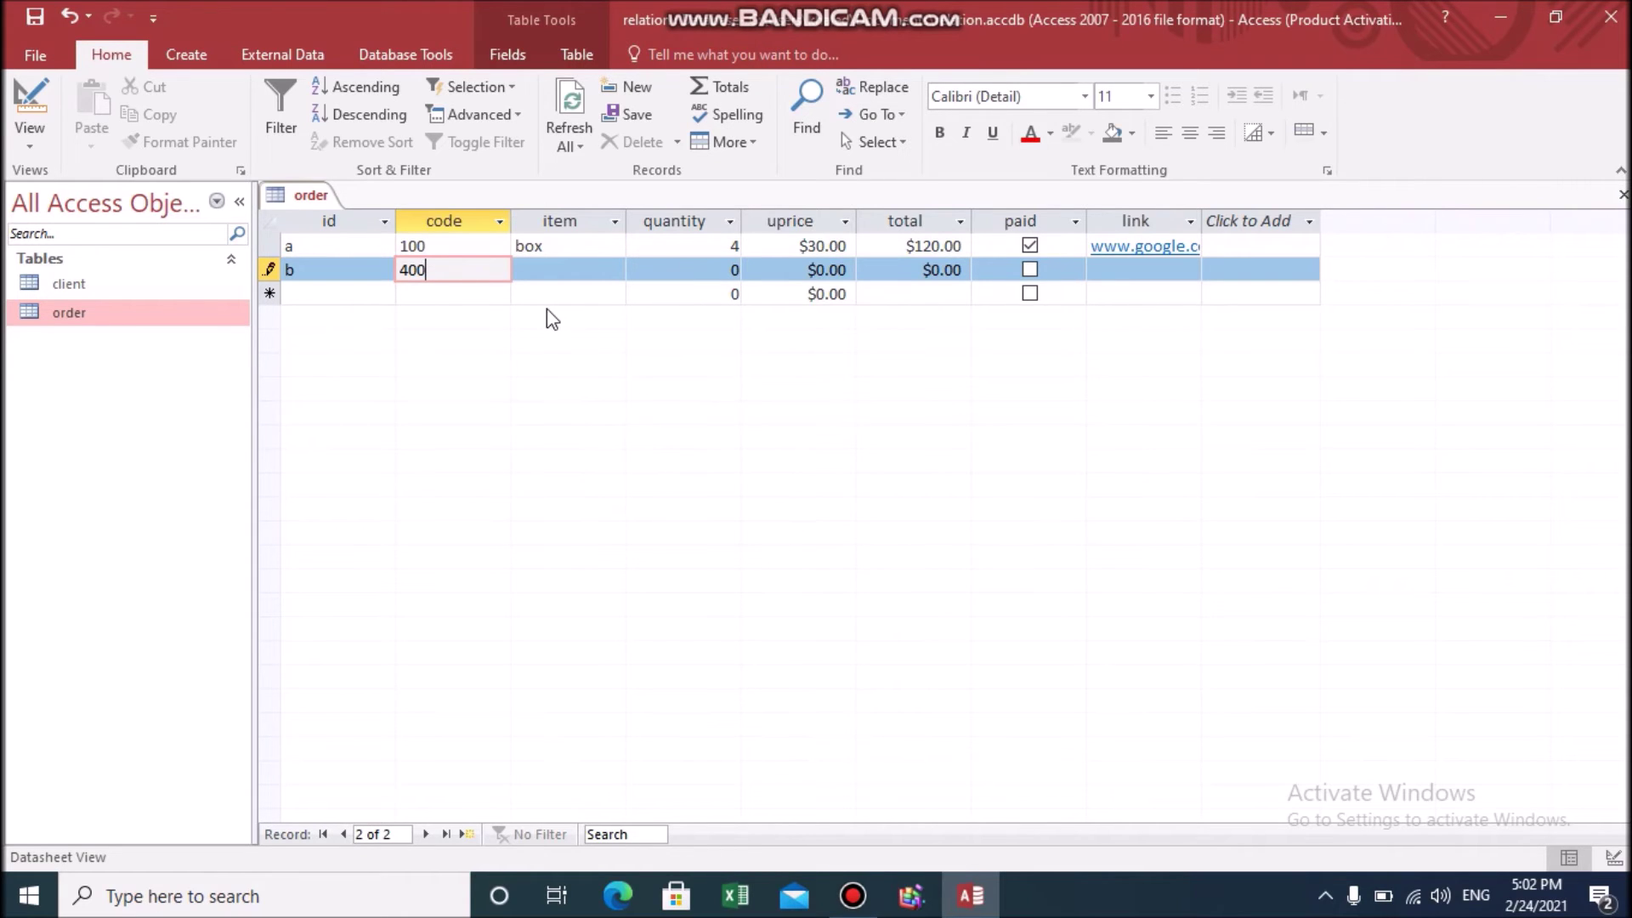
Step: Replace the second order's code with the second client's code and set its item to "screen"
key("BackSpace")
key("BackSpace")
key("BackSpace")
type("200")
left_click(540, 265)
type("screen")
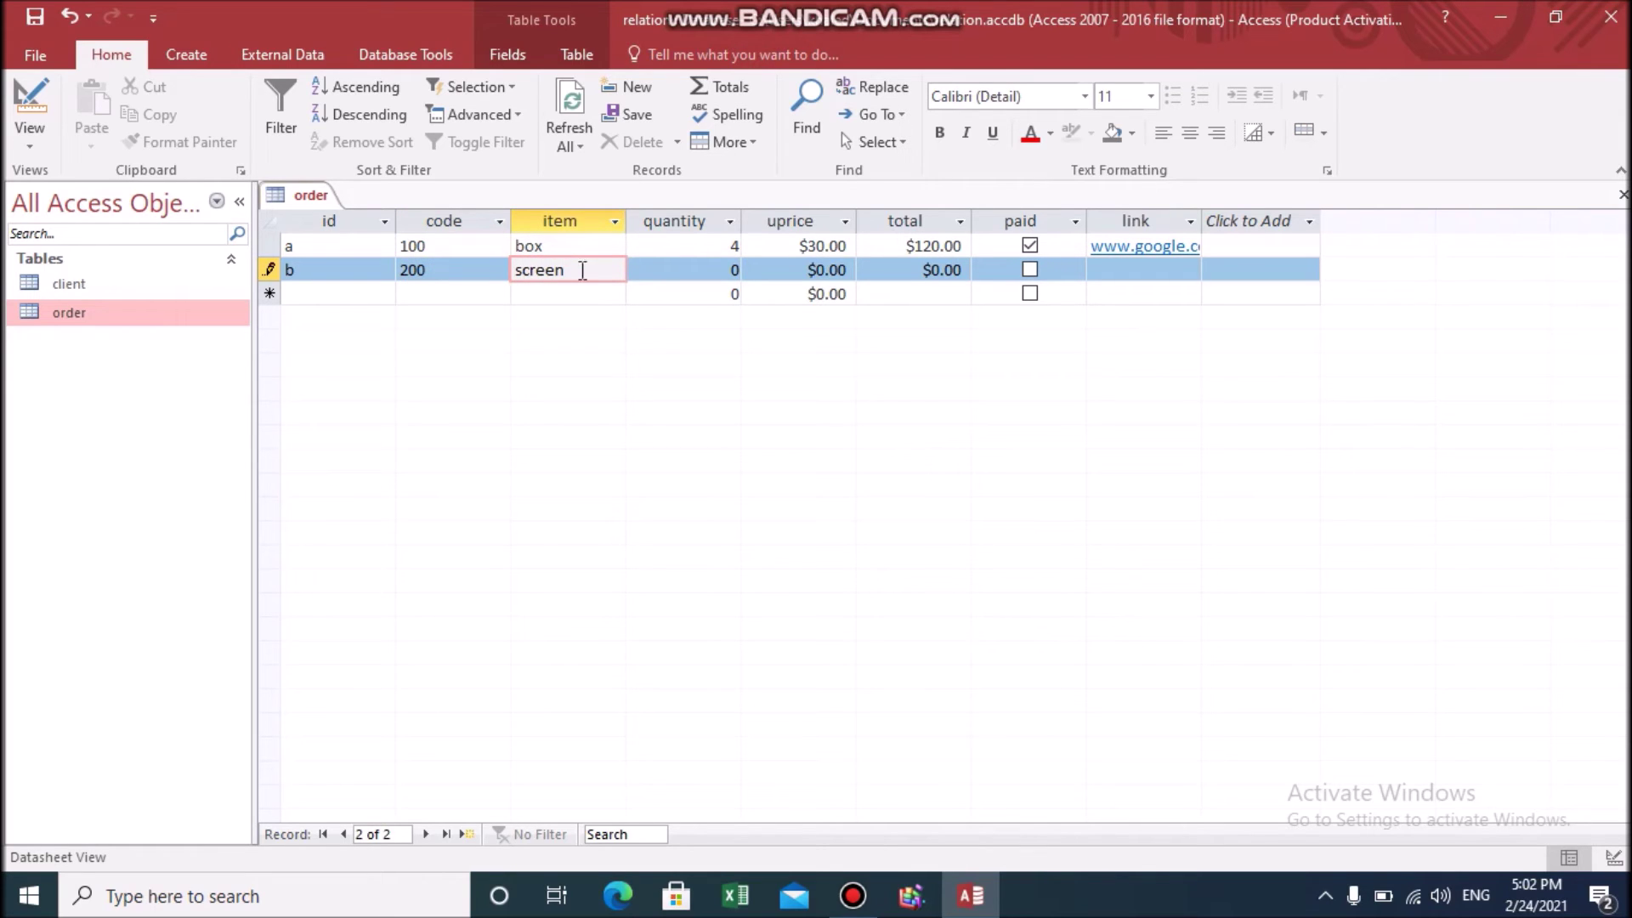
Step: Set the screen order's quantity to 49 and its uprice to 55
double_click(667, 269)
type("49")
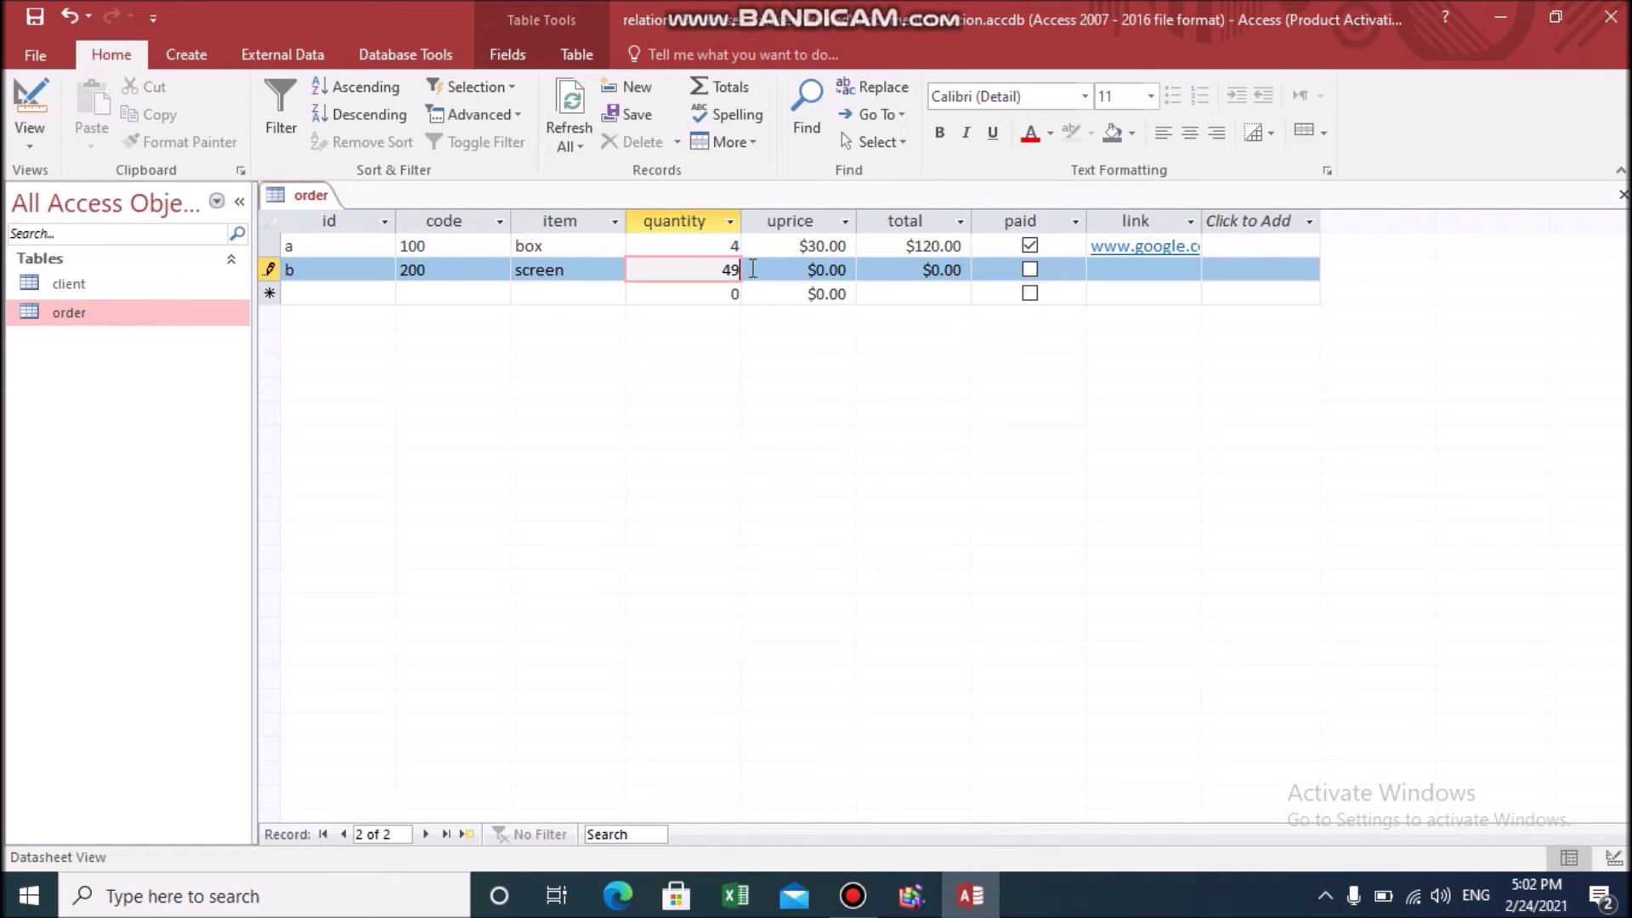
double_click(783, 268)
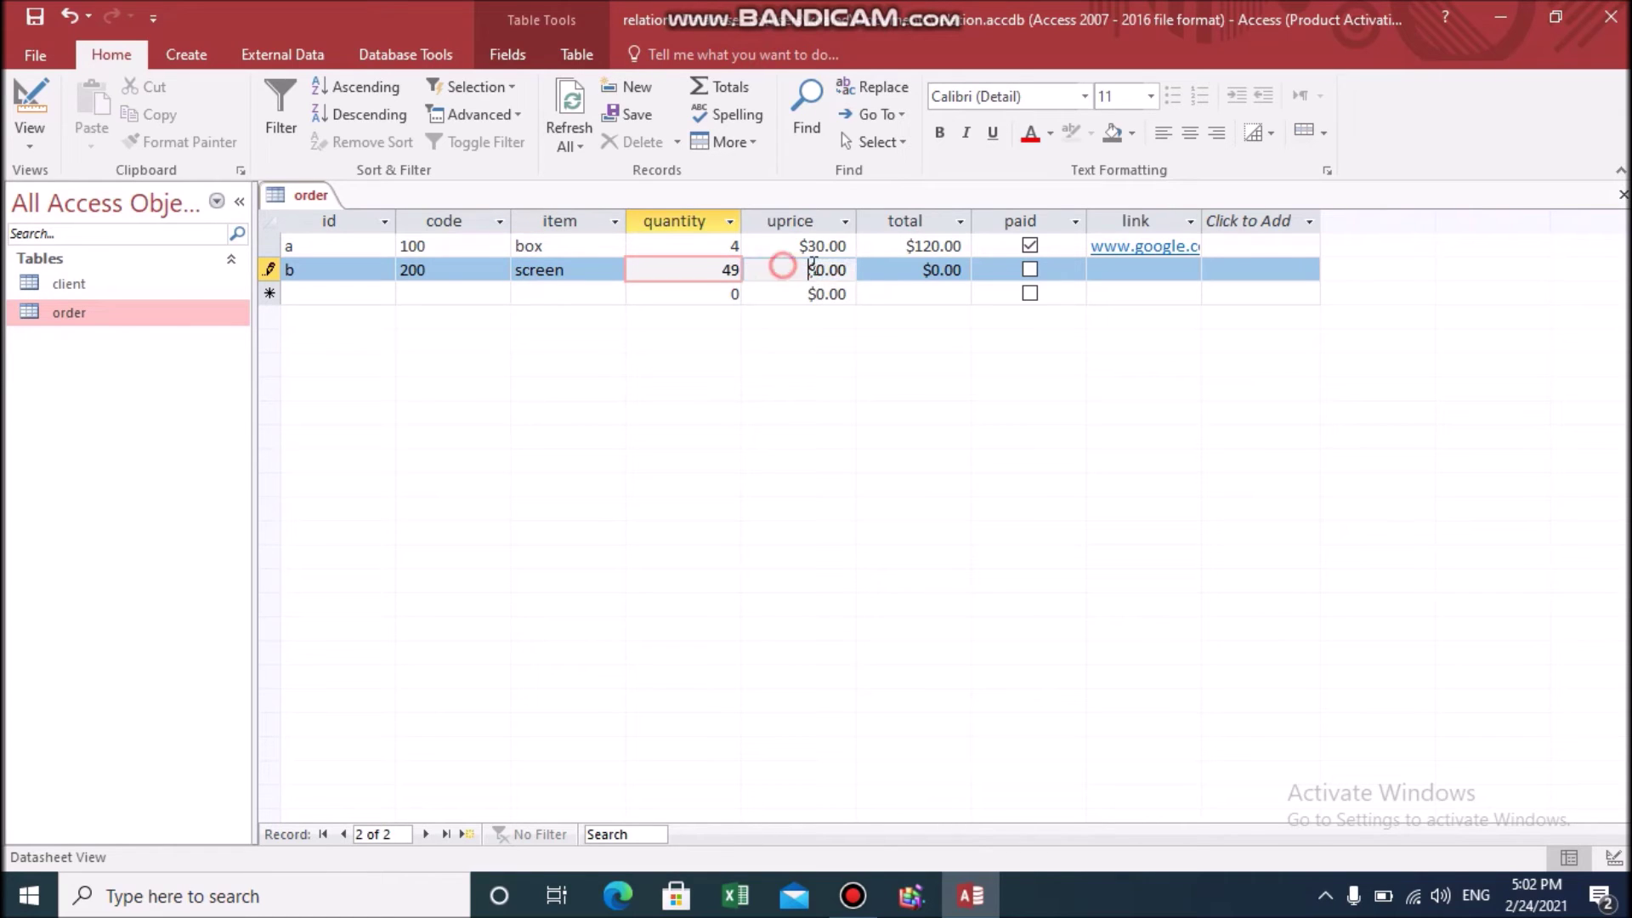
type("55")
left_click(905, 269)
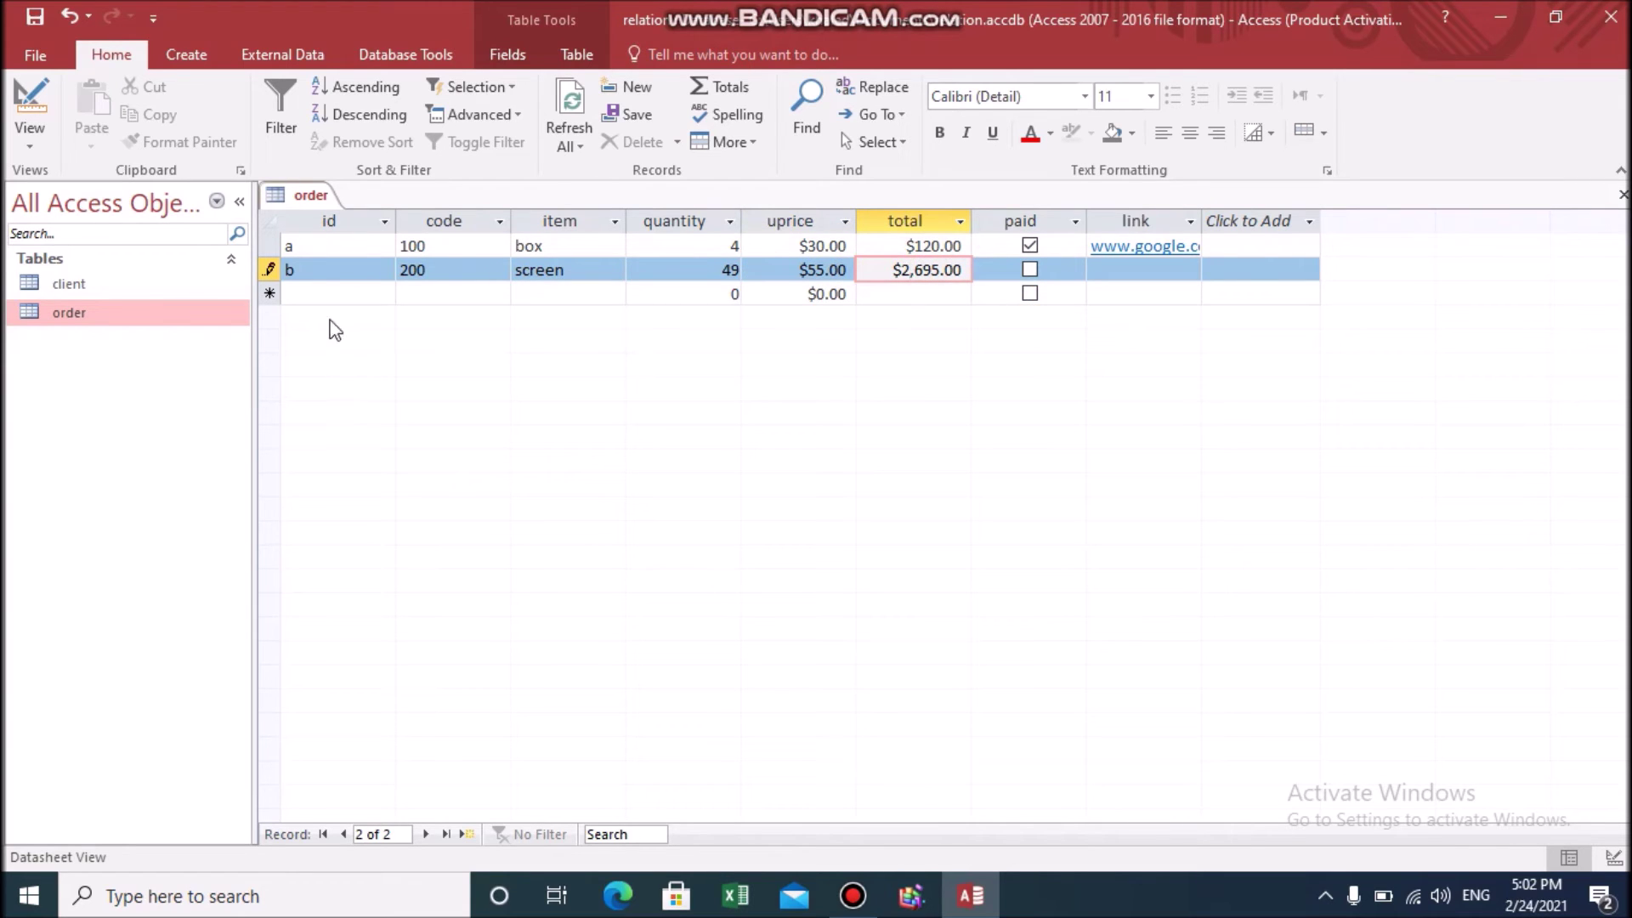
Step: Start a third order record with its order id and the first client's code
left_click(321, 292)
type("c")
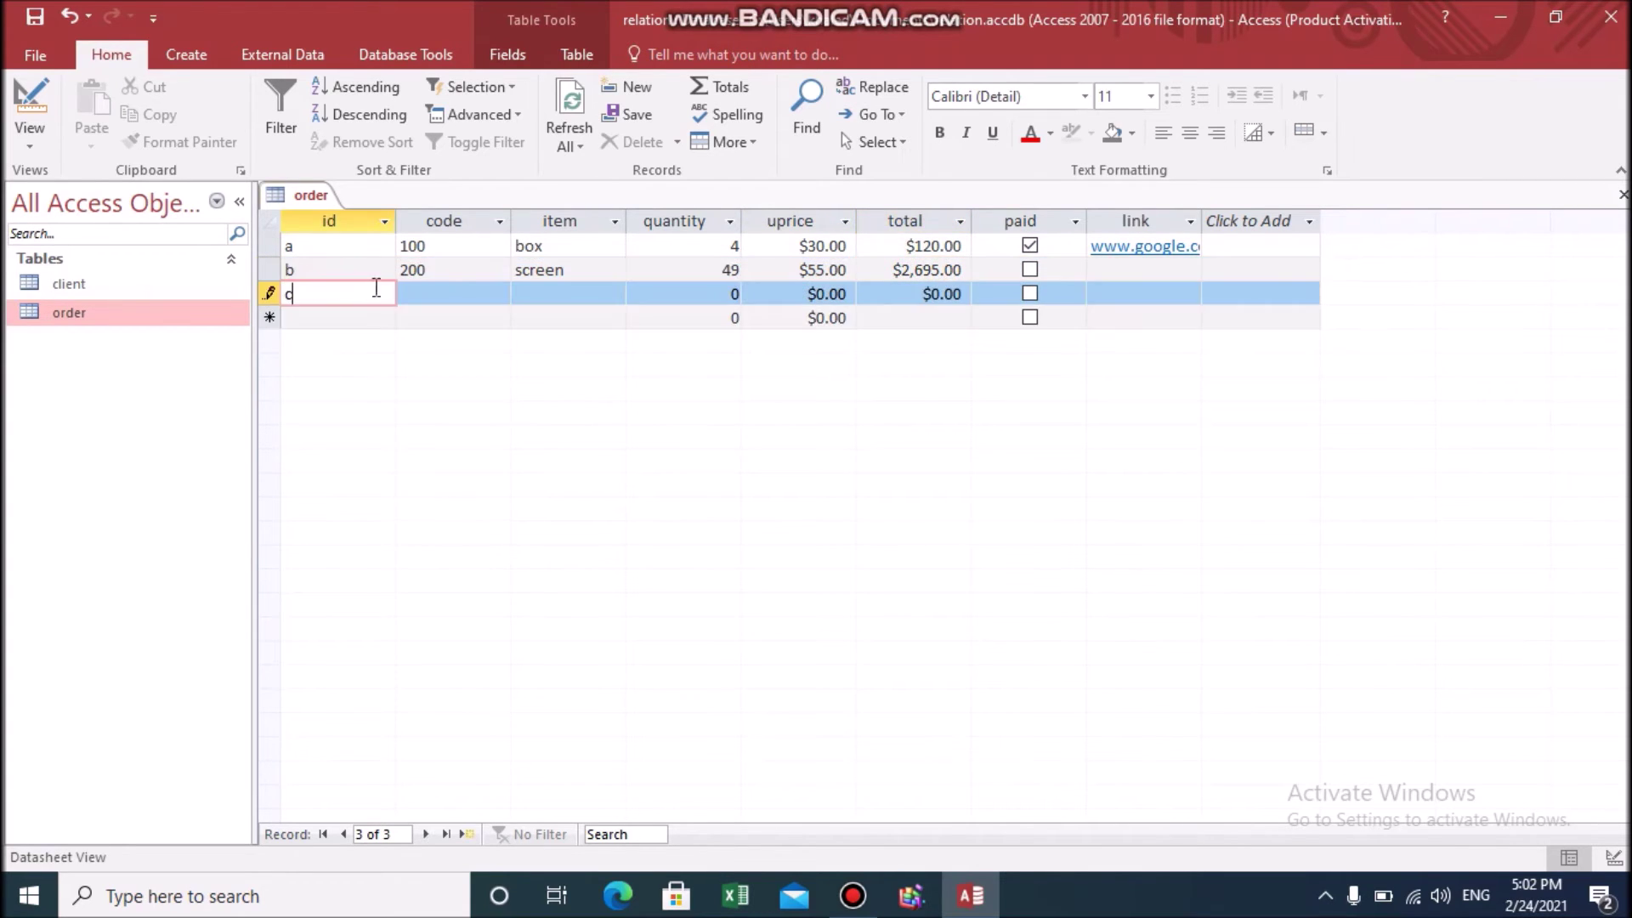
left_click(423, 293)
type("100")
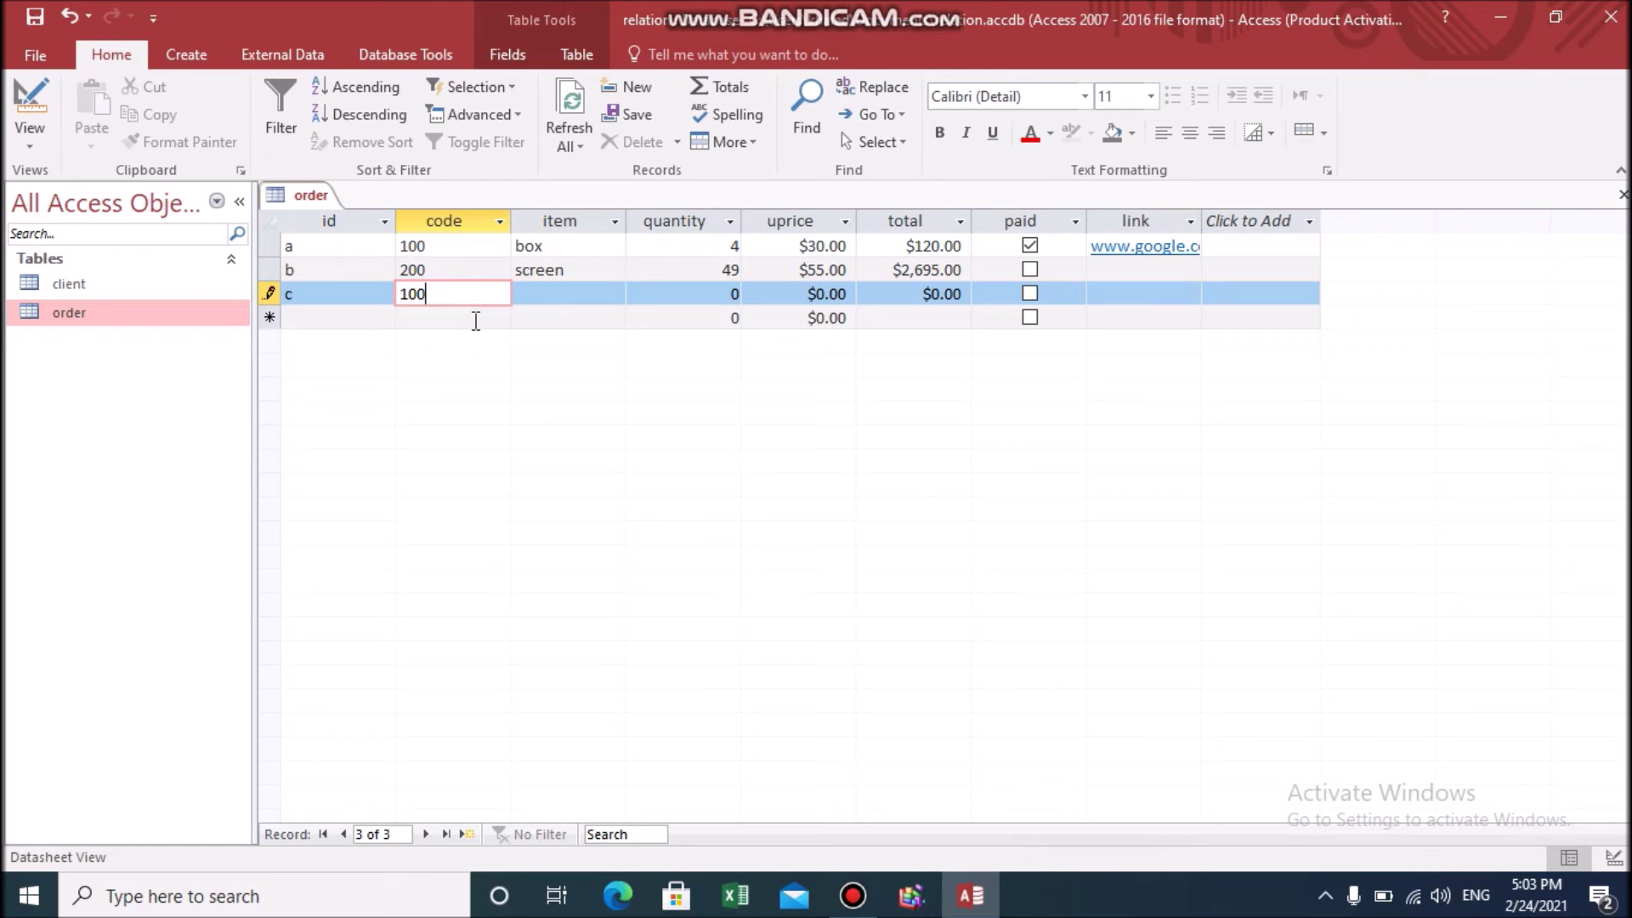
left_click(558, 286)
right_click(541, 292)
left_click(535, 295)
right_click(541, 292)
left_click(533, 294)
right_click(533, 294)
left_click(508, 275)
right_click(510, 278)
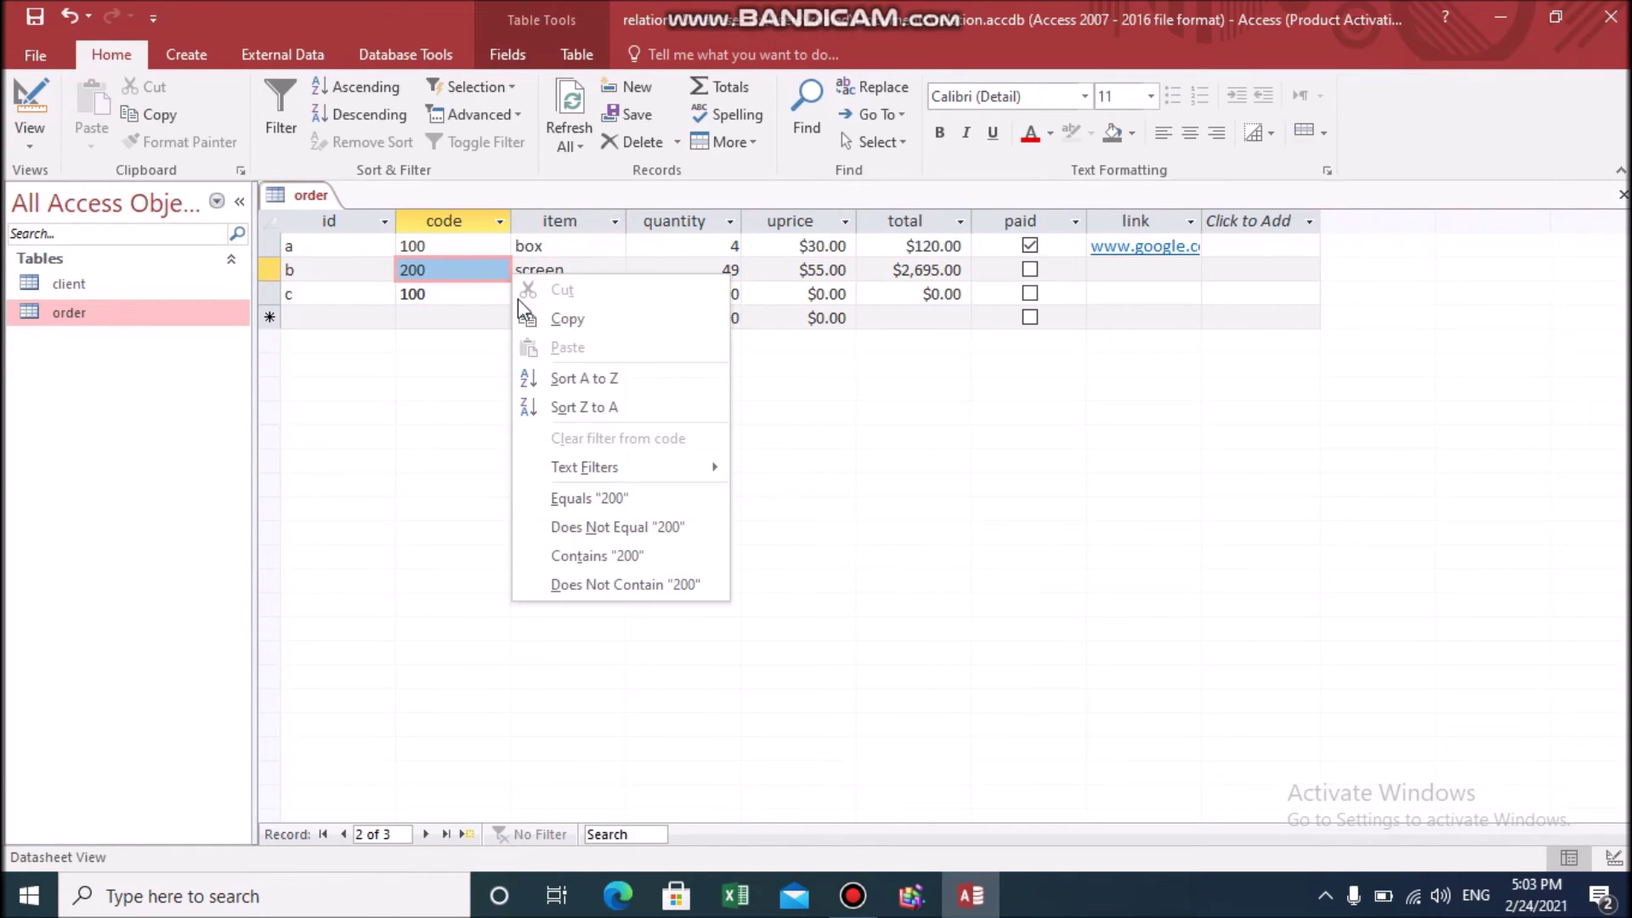
left_click(486, 299)
right_click(528, 300)
left_click(533, 289)
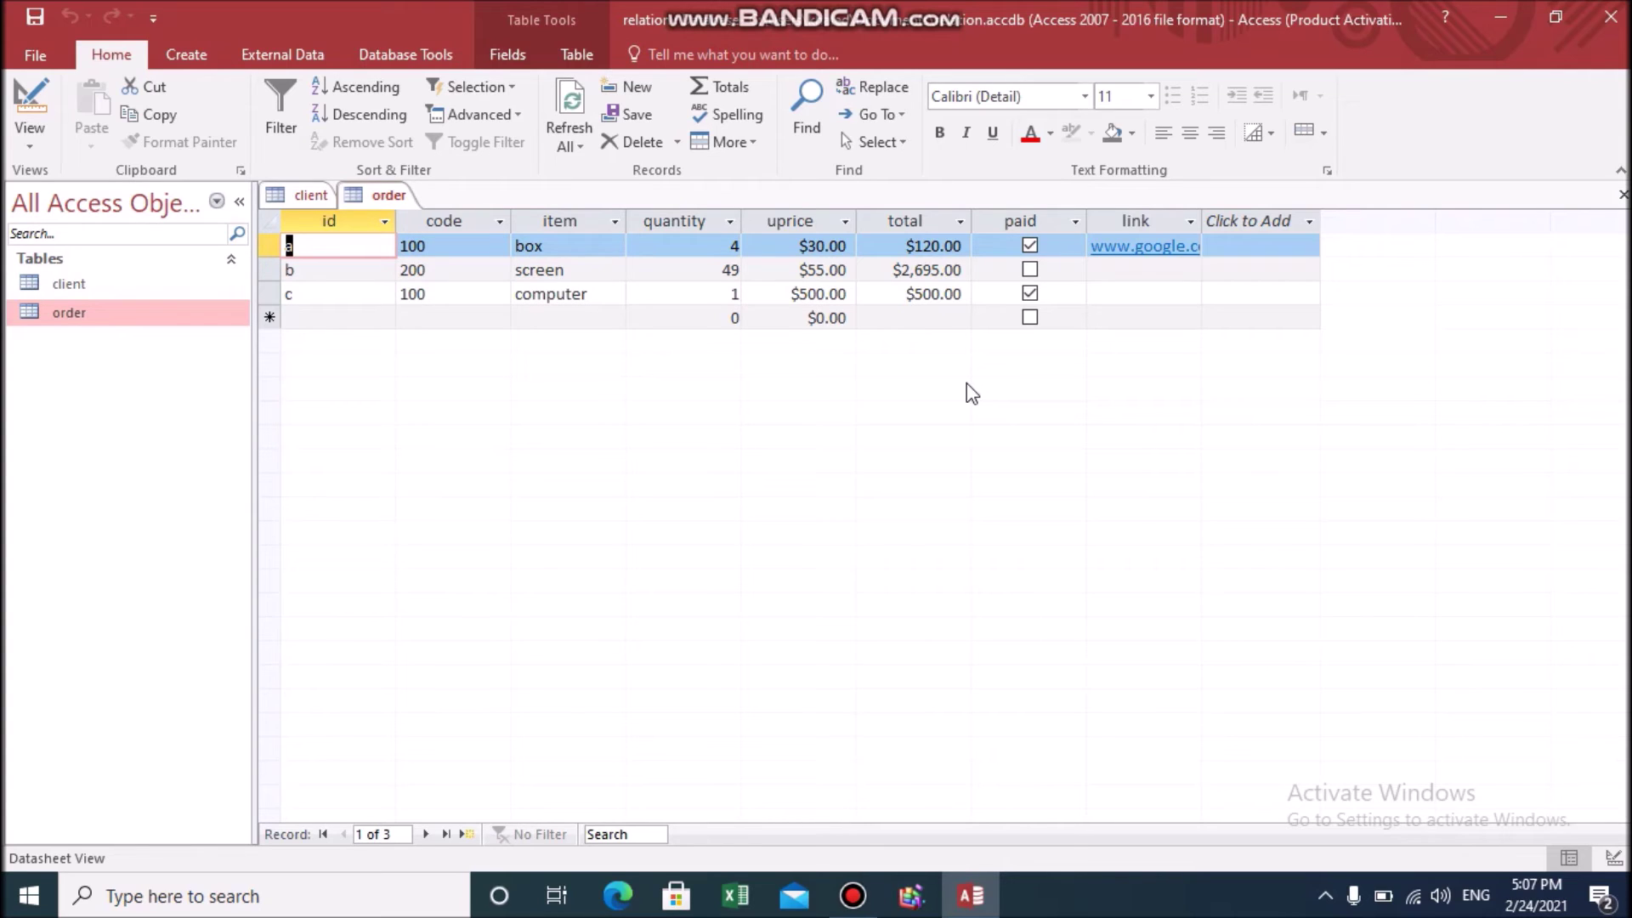
Step: Close the order and client tables
left_click(606, 291)
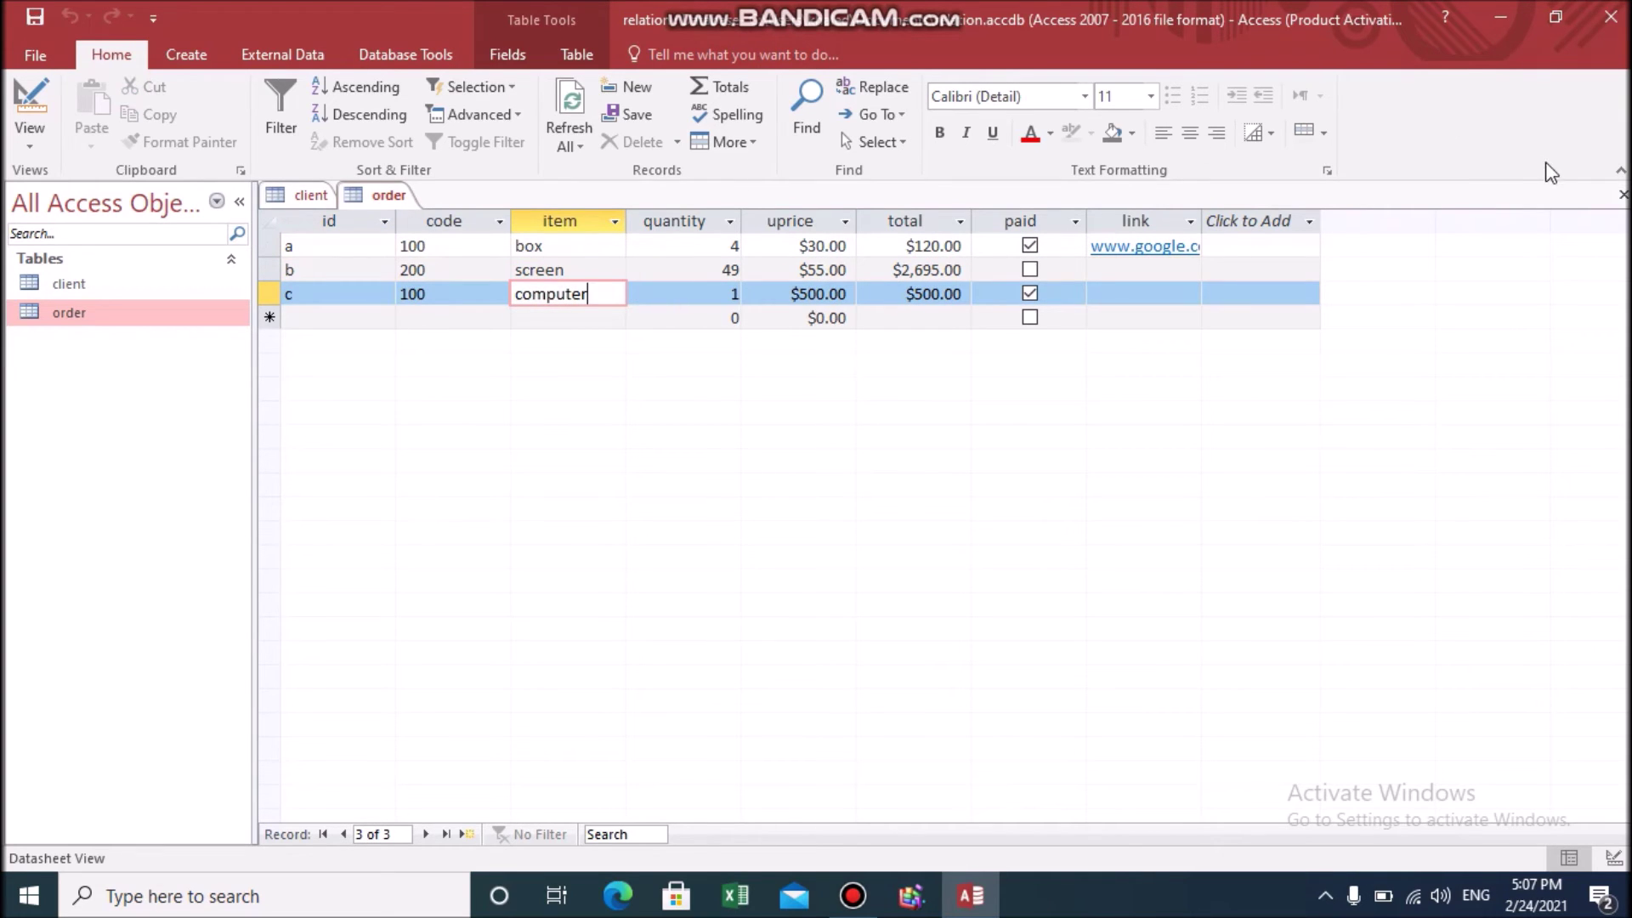
left_click(1622, 194)
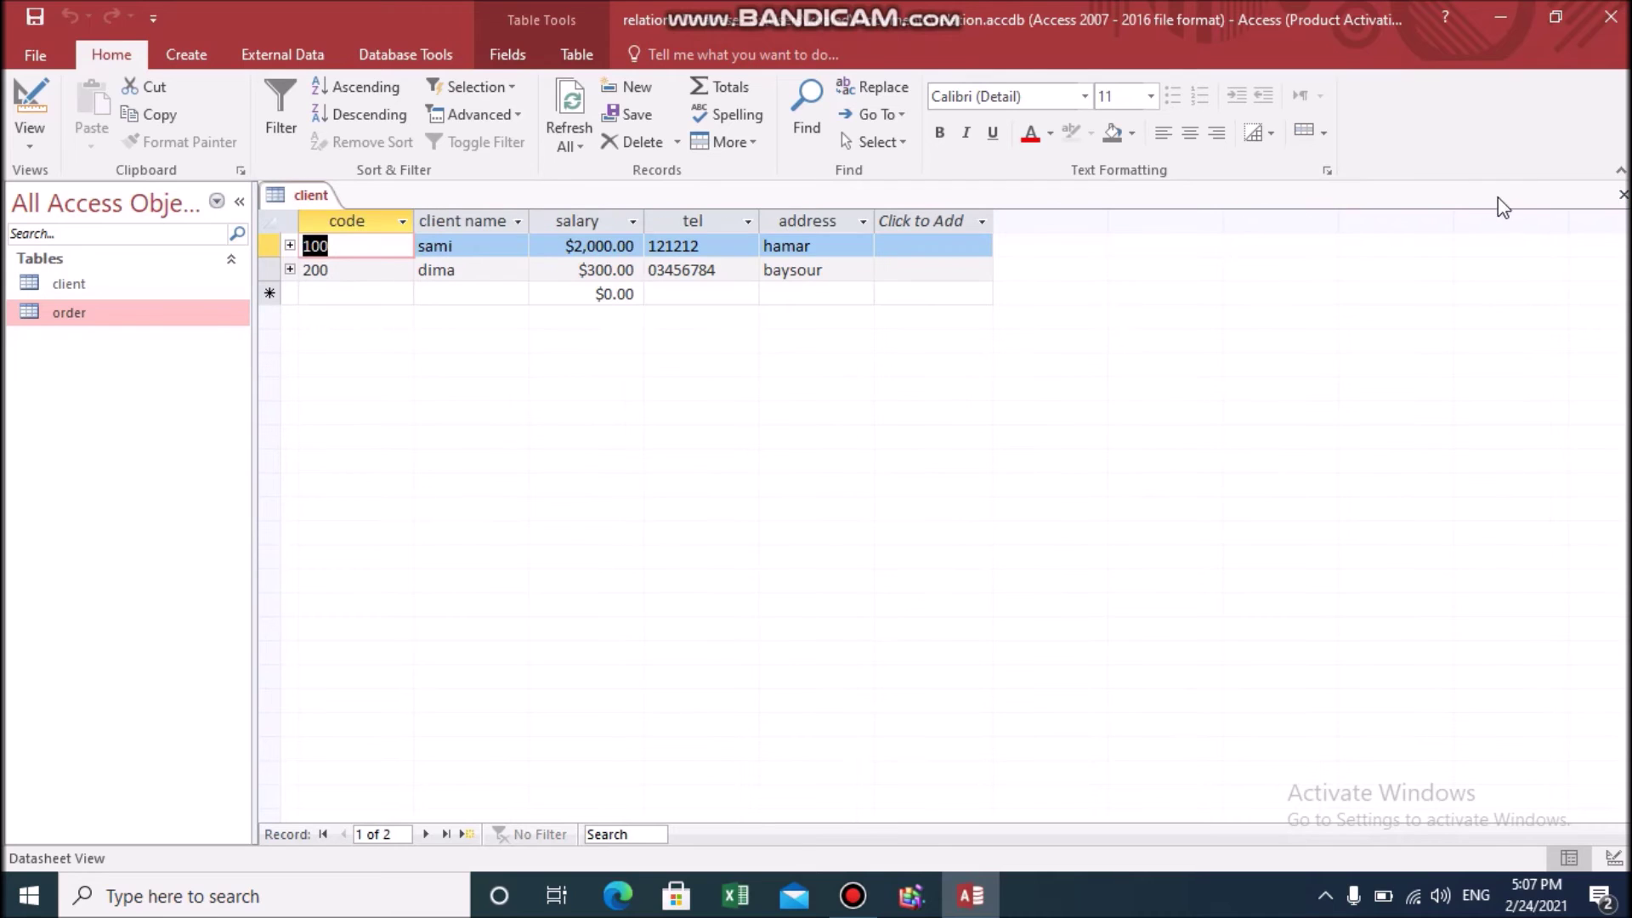
left_click(1623, 197)
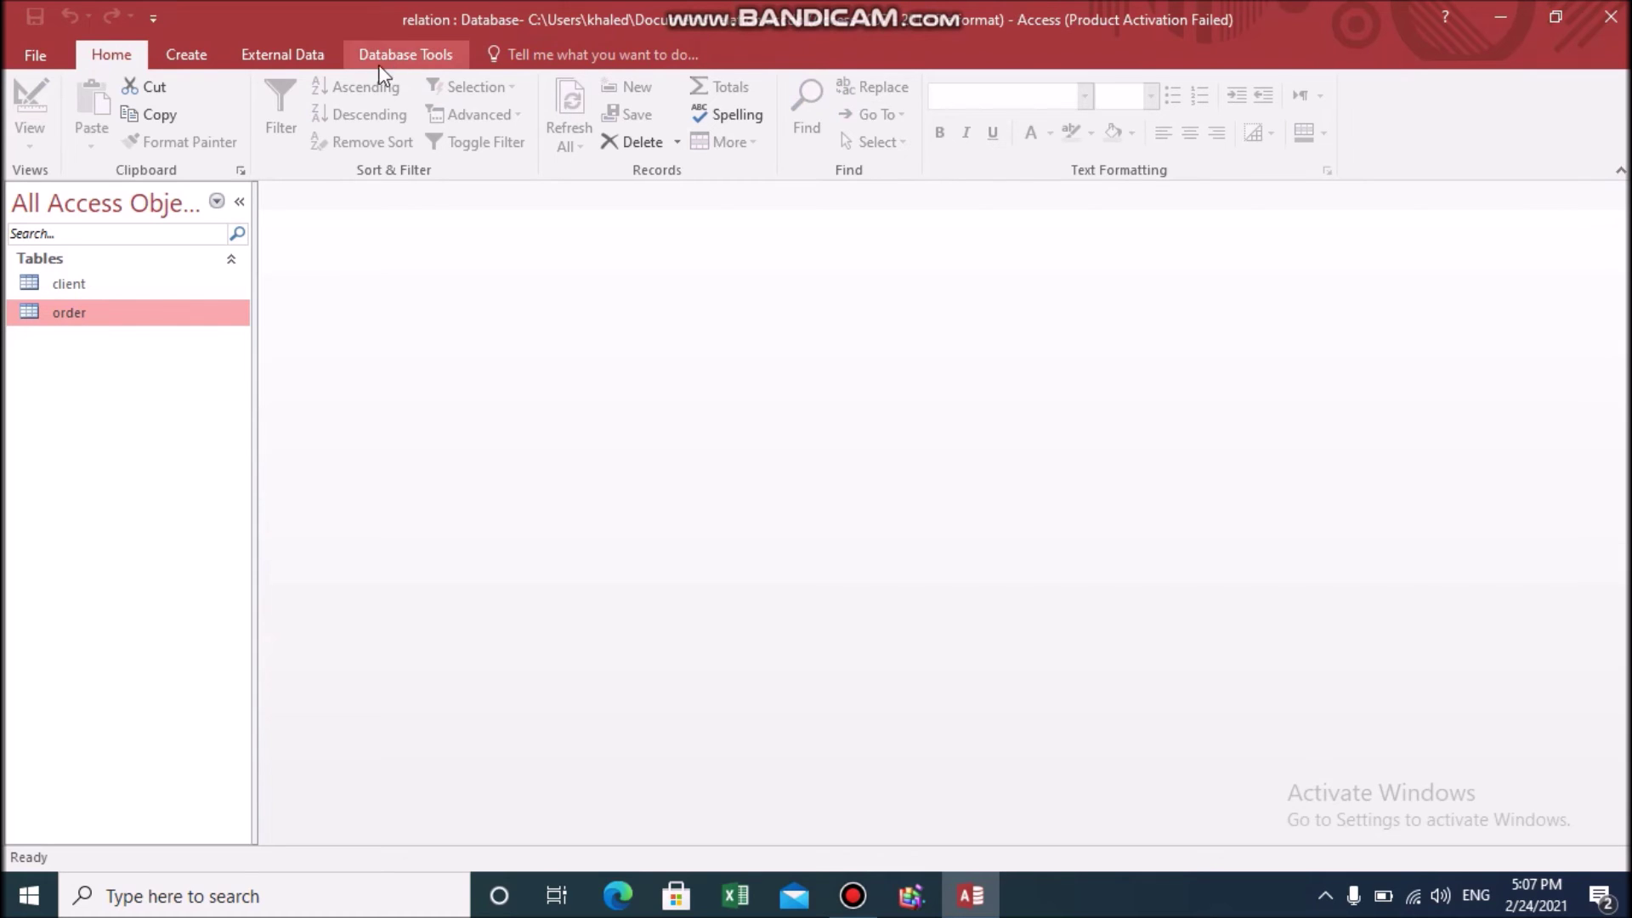
Step: Create a form titled "client" with the Form Wizard, using all fields of the client table and the default layout
left_click(189, 56)
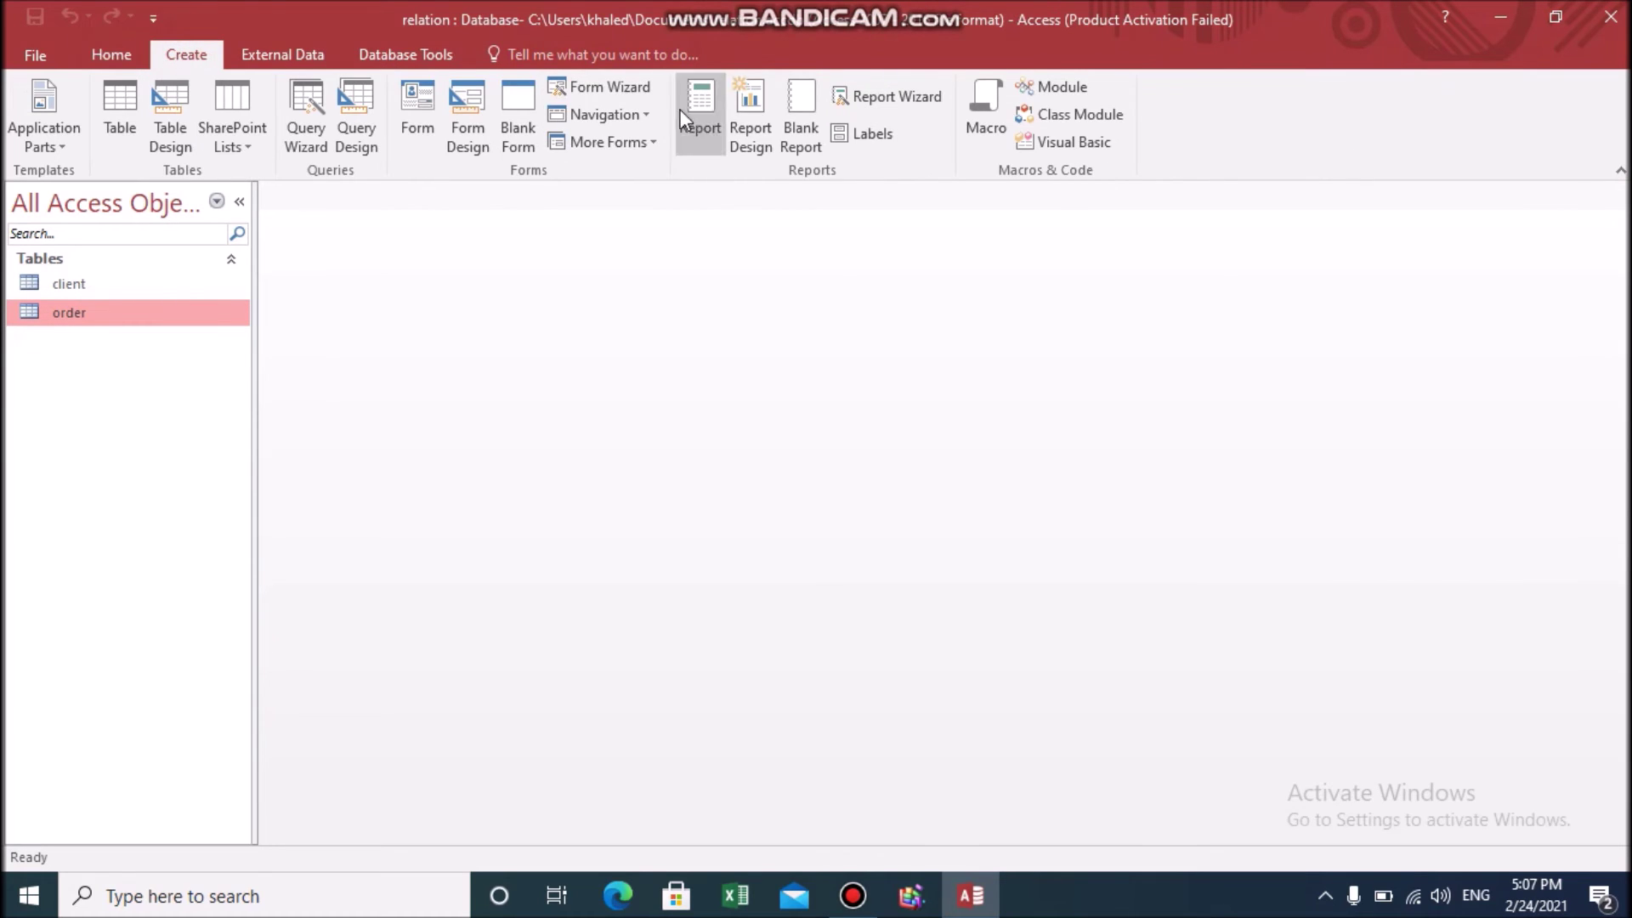
left_click(634, 87)
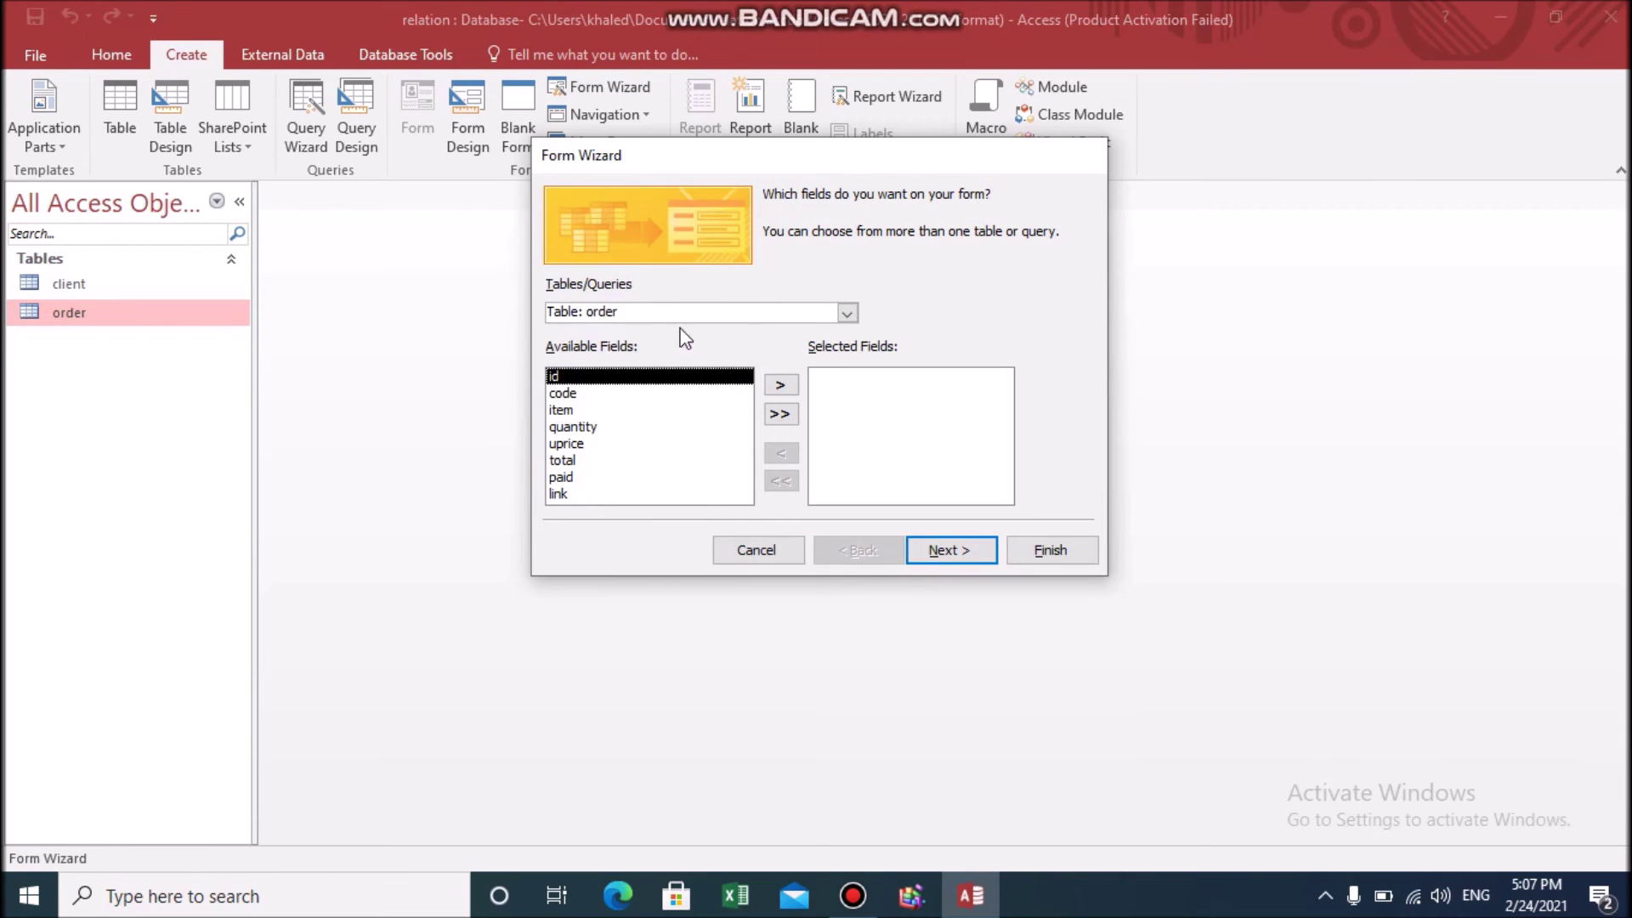
left_click(846, 314)
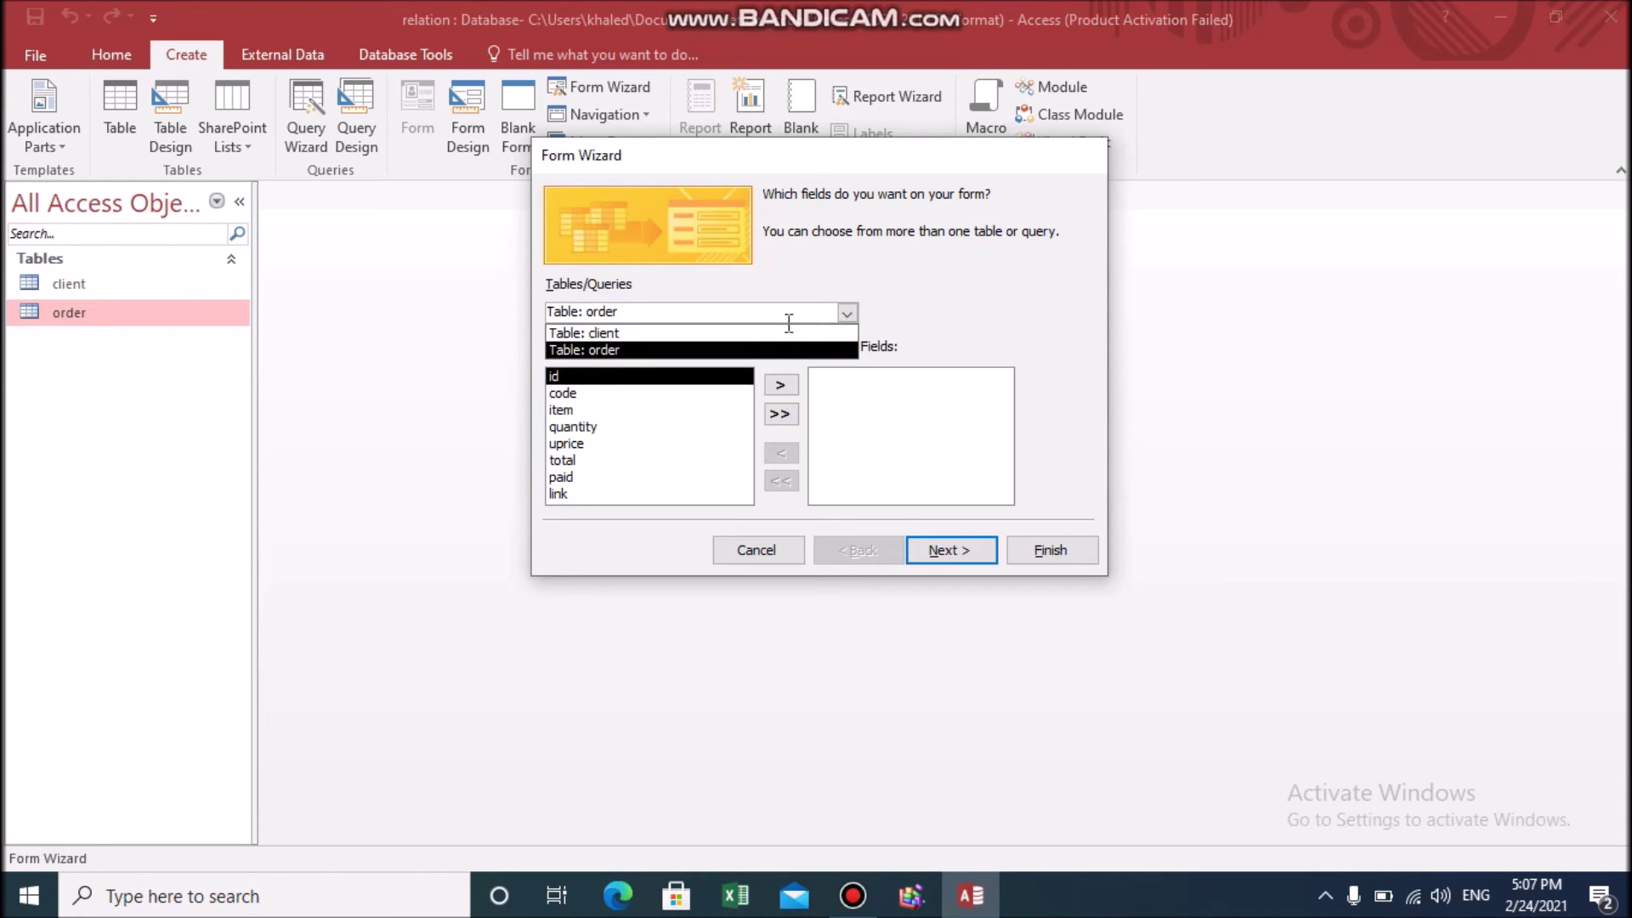
left_click(701, 335)
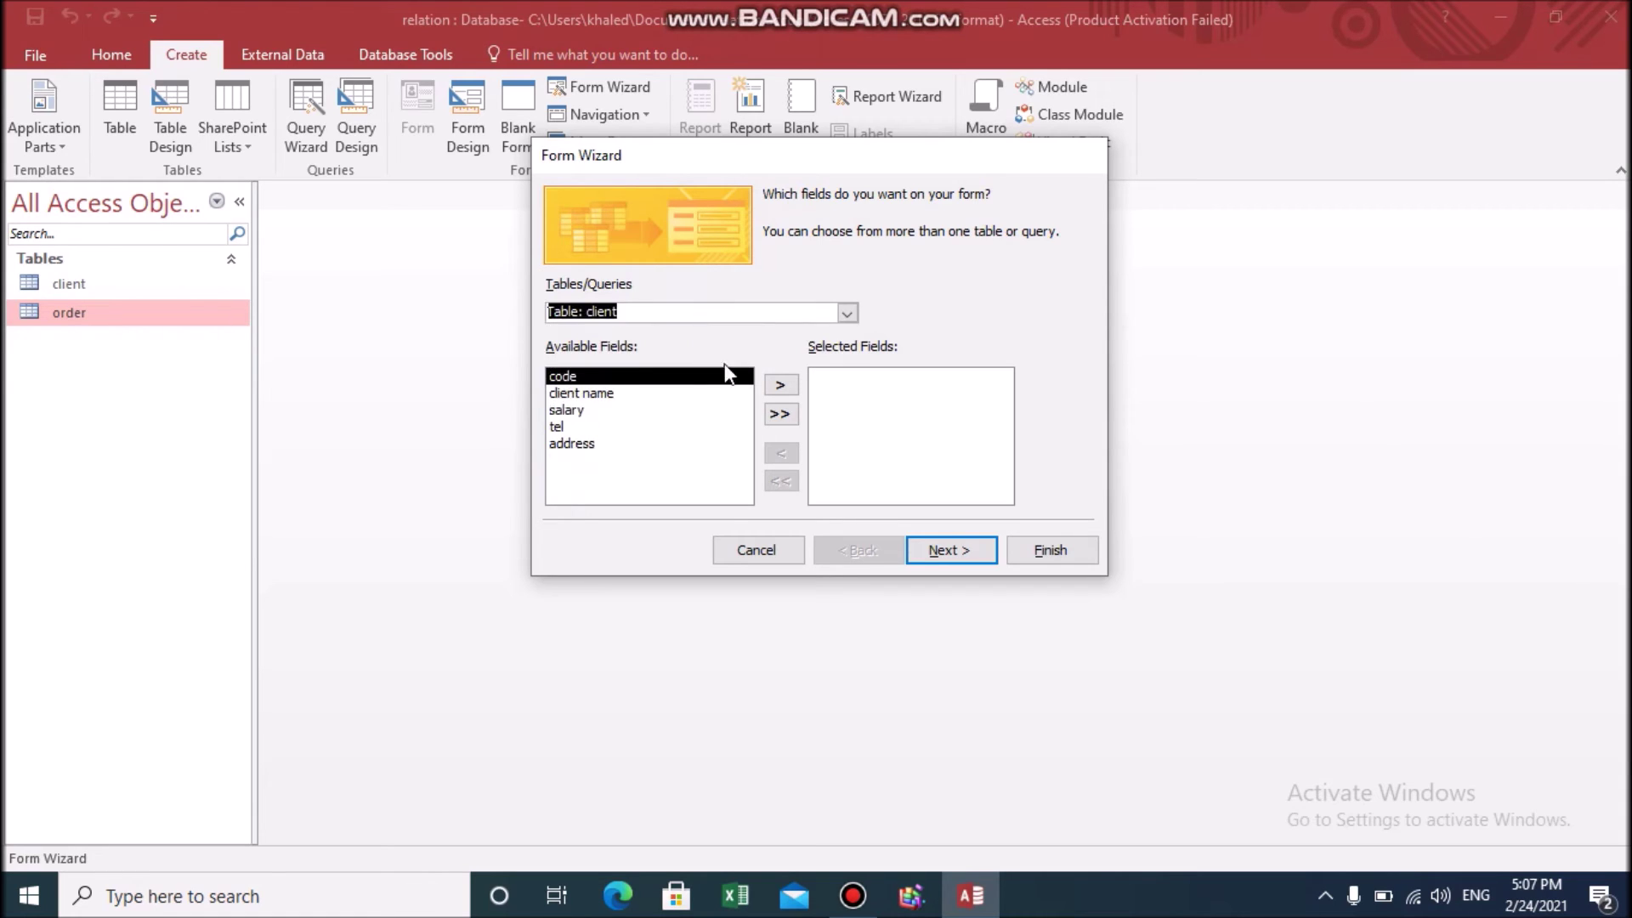
left_click(779, 416)
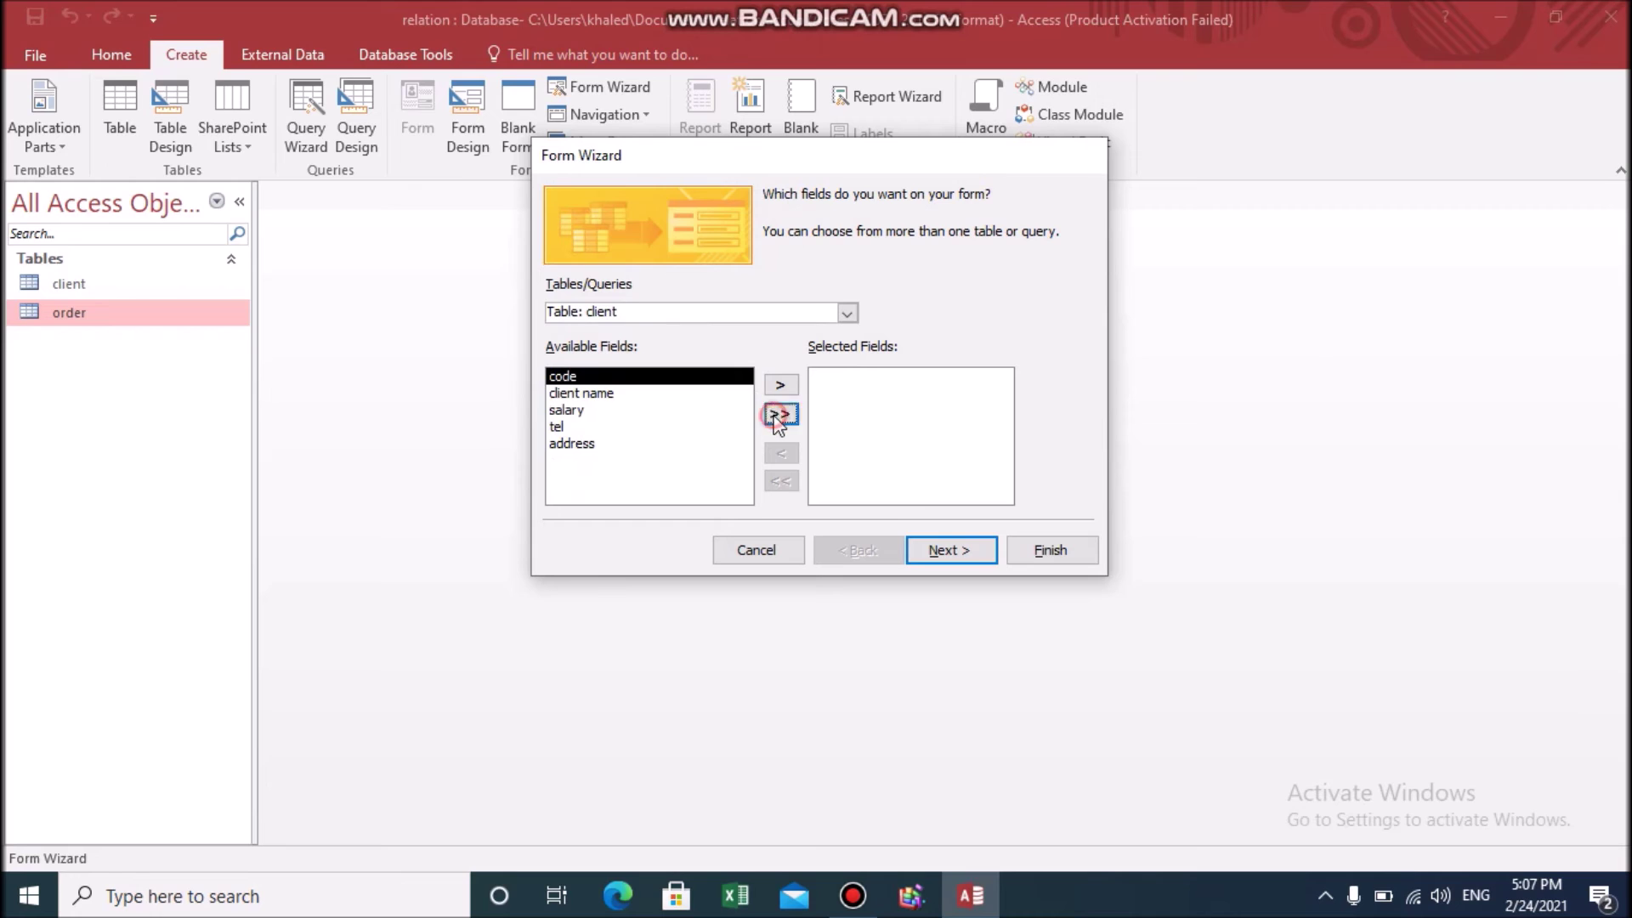
left_click(936, 553)
left_click(935, 550)
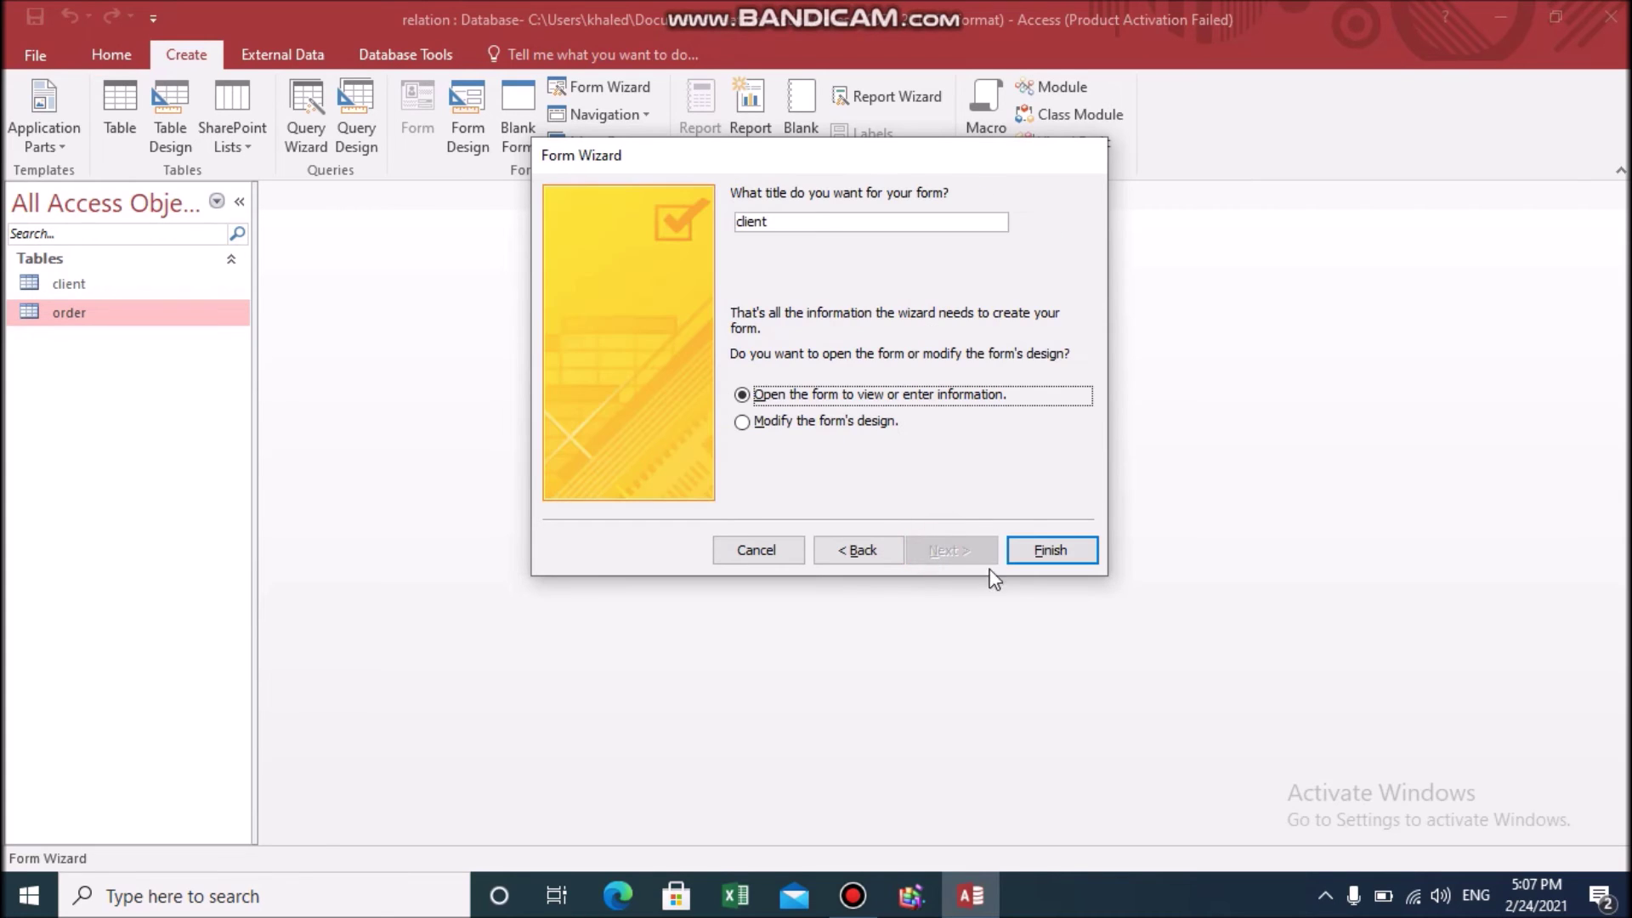
left_click(1048, 553)
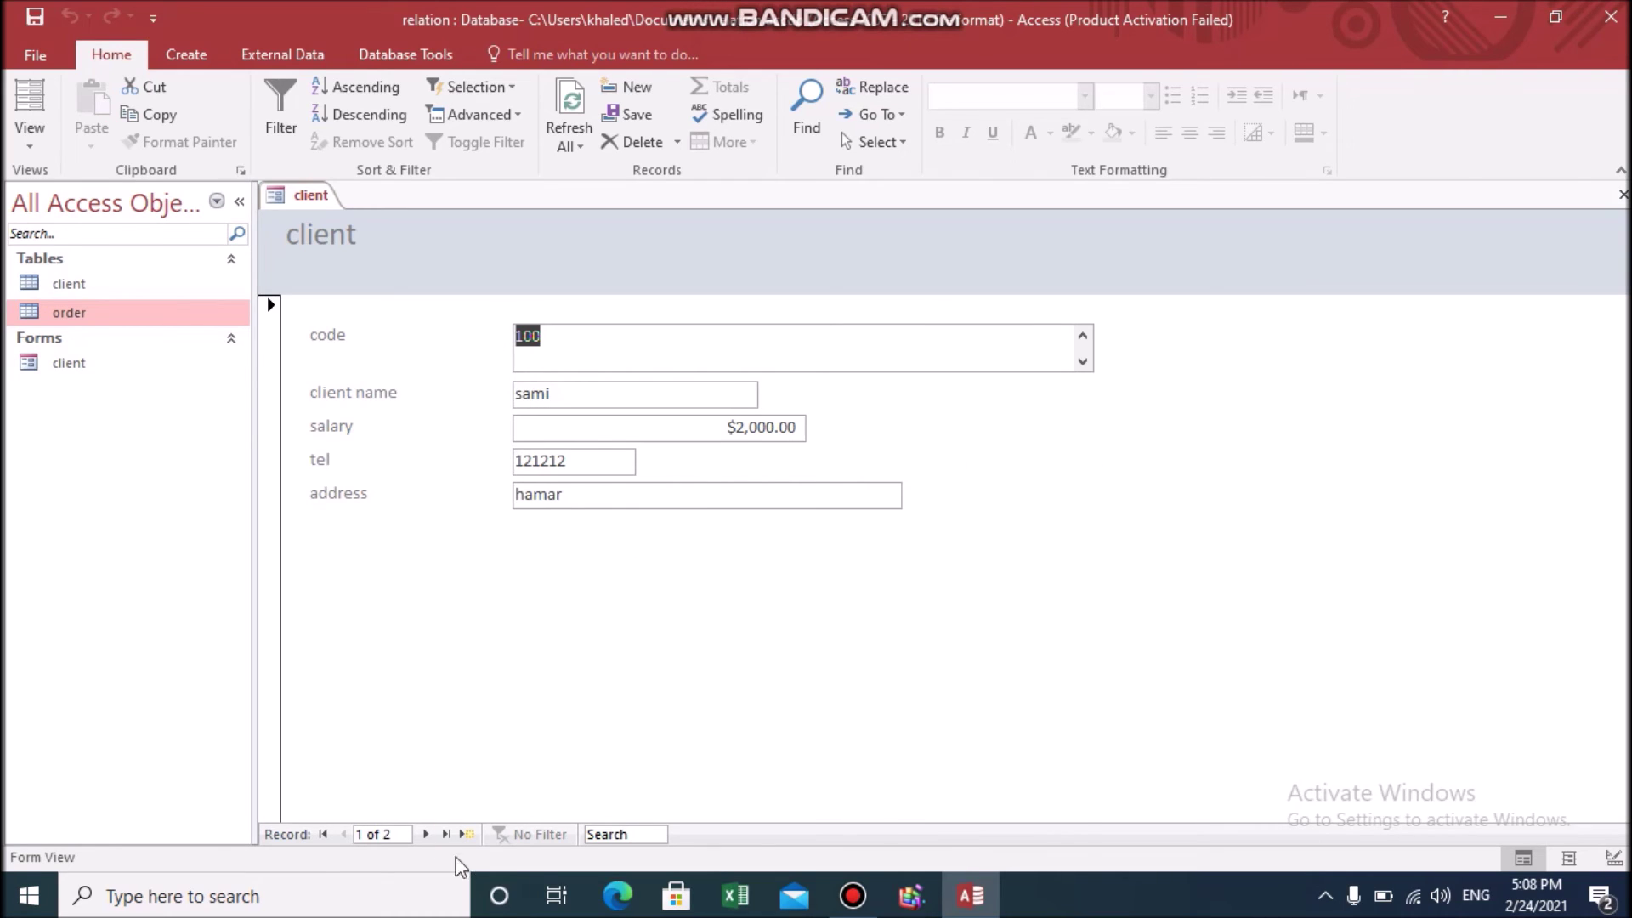
Step: Browse the client form's records up to the blank new record, and close the form
left_click(425, 834)
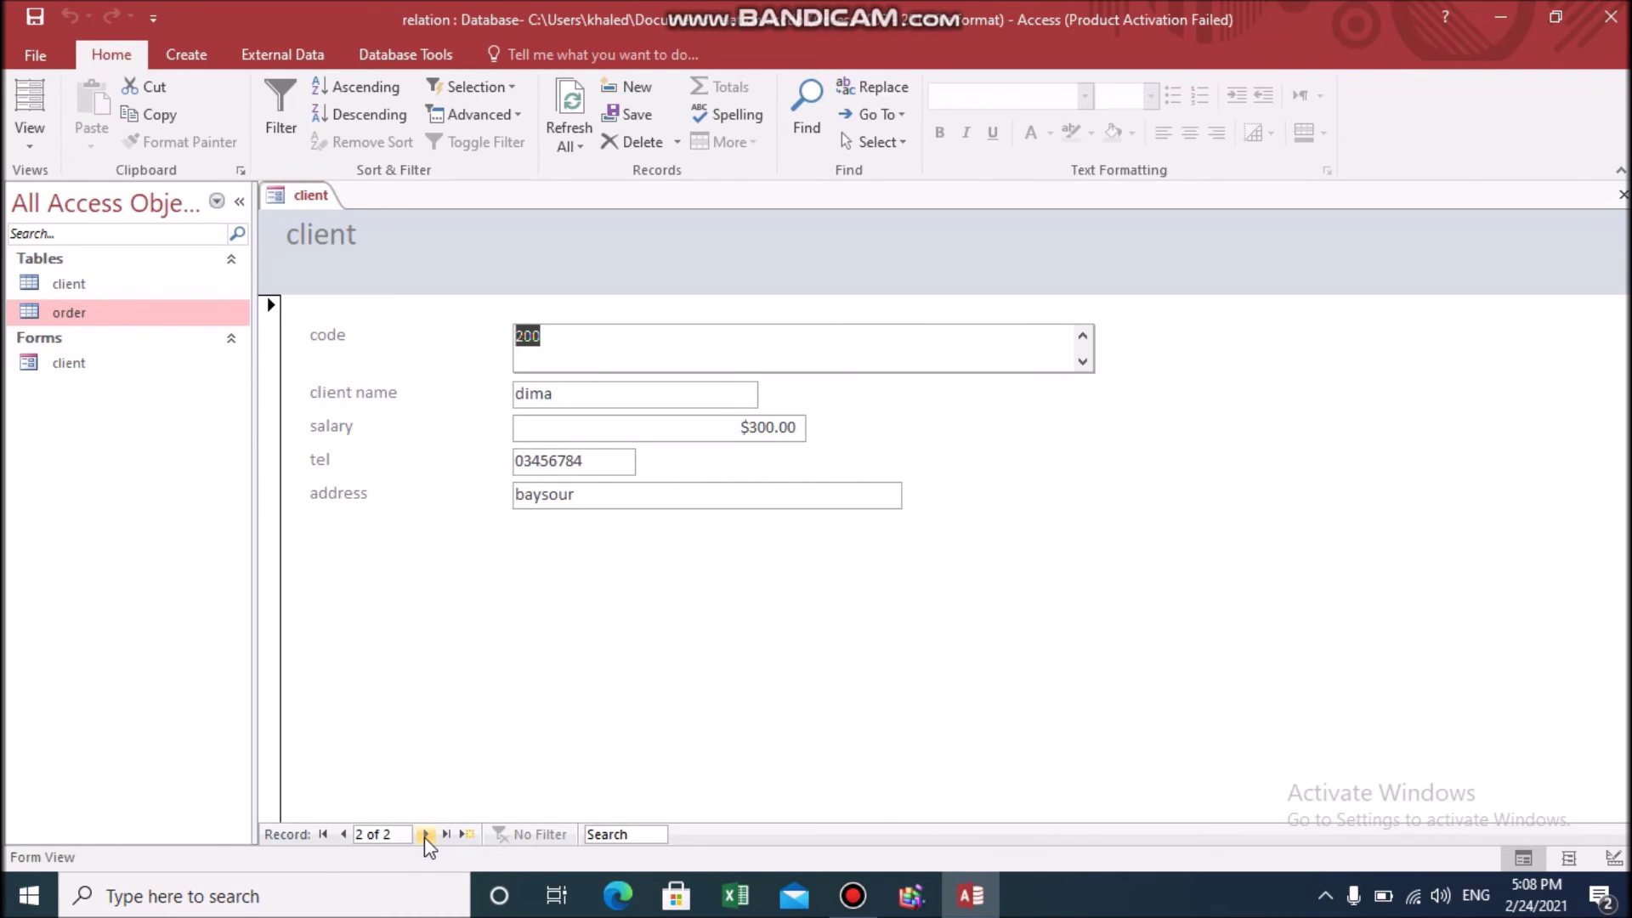
left_click(425, 834)
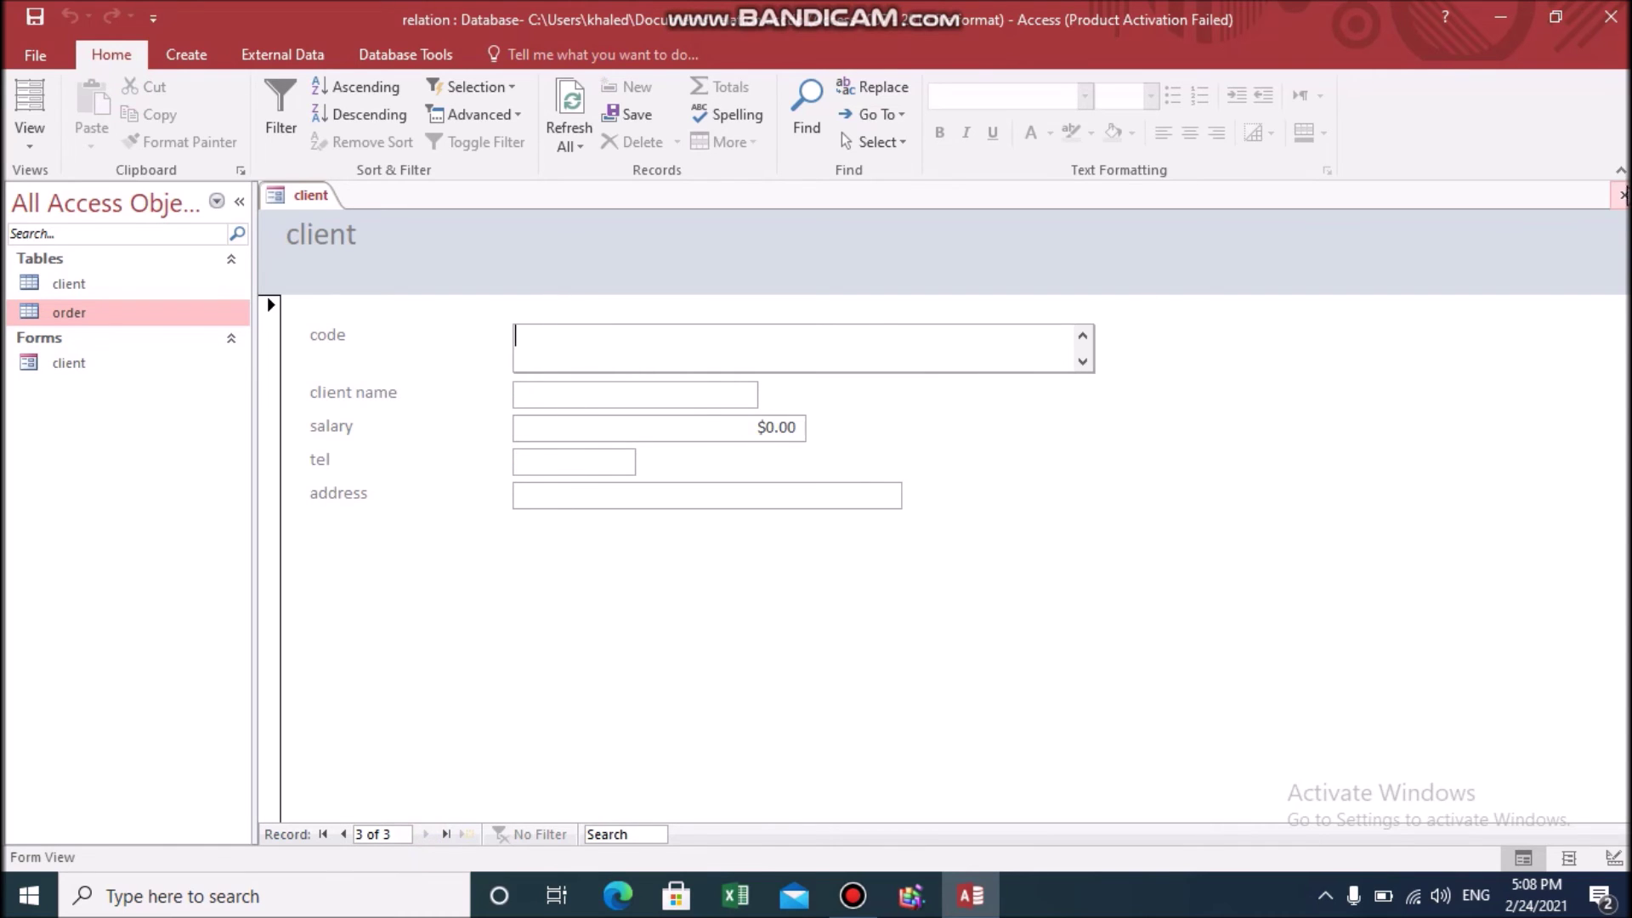
left_click(1622, 195)
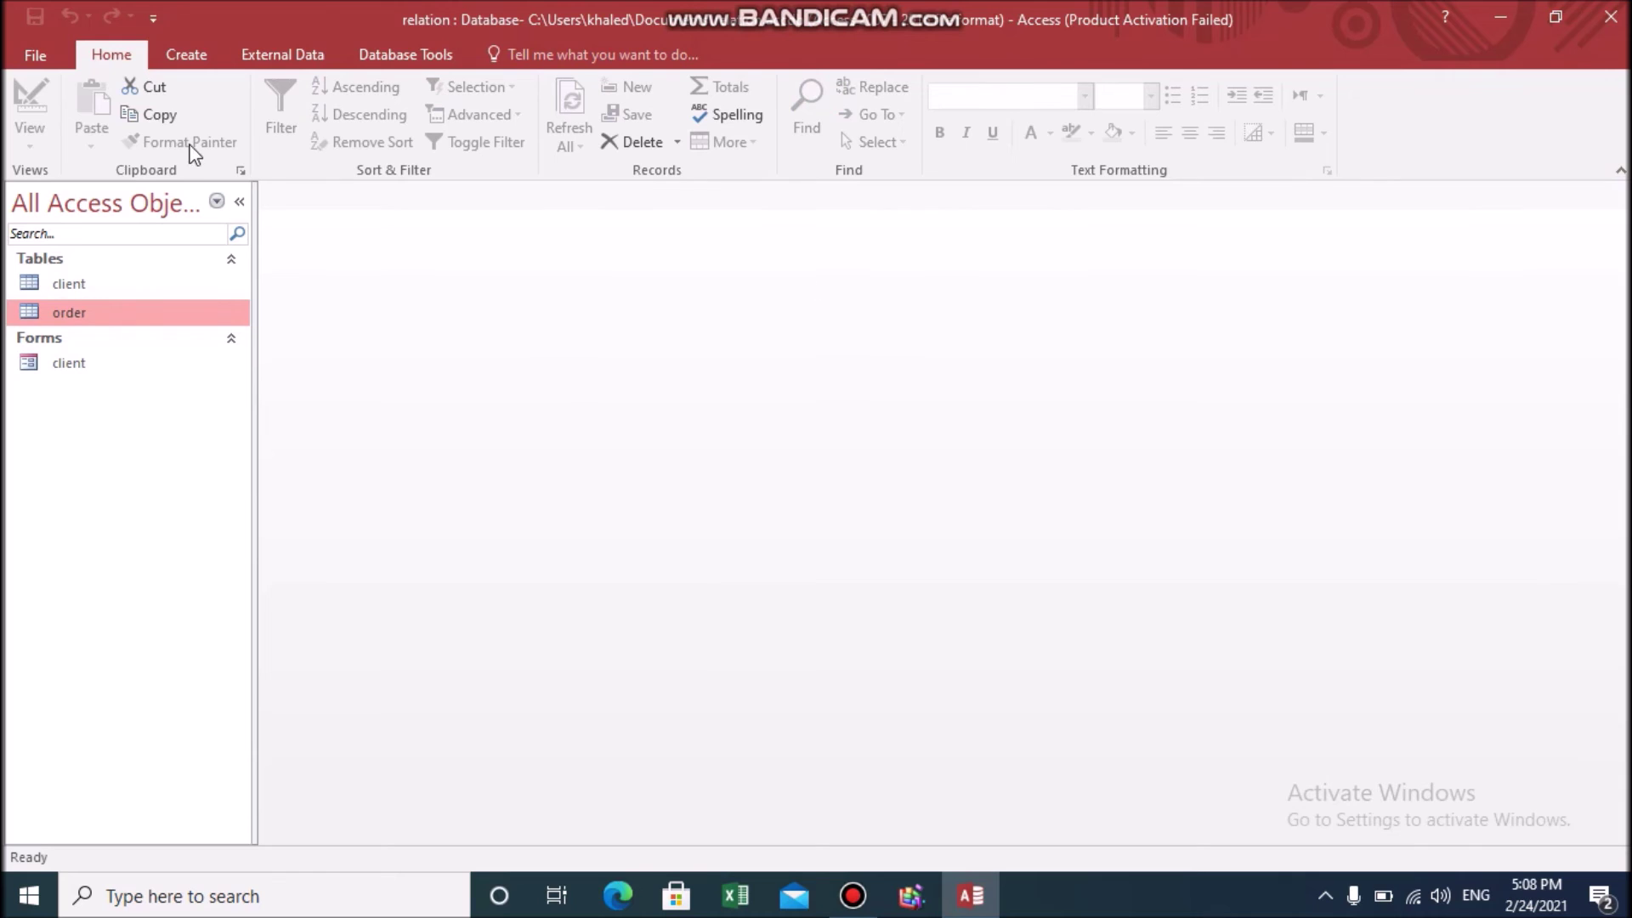
Step: Create an order form with the Form Wizard, using all fields of the order table and the default settings
left_click(198, 52)
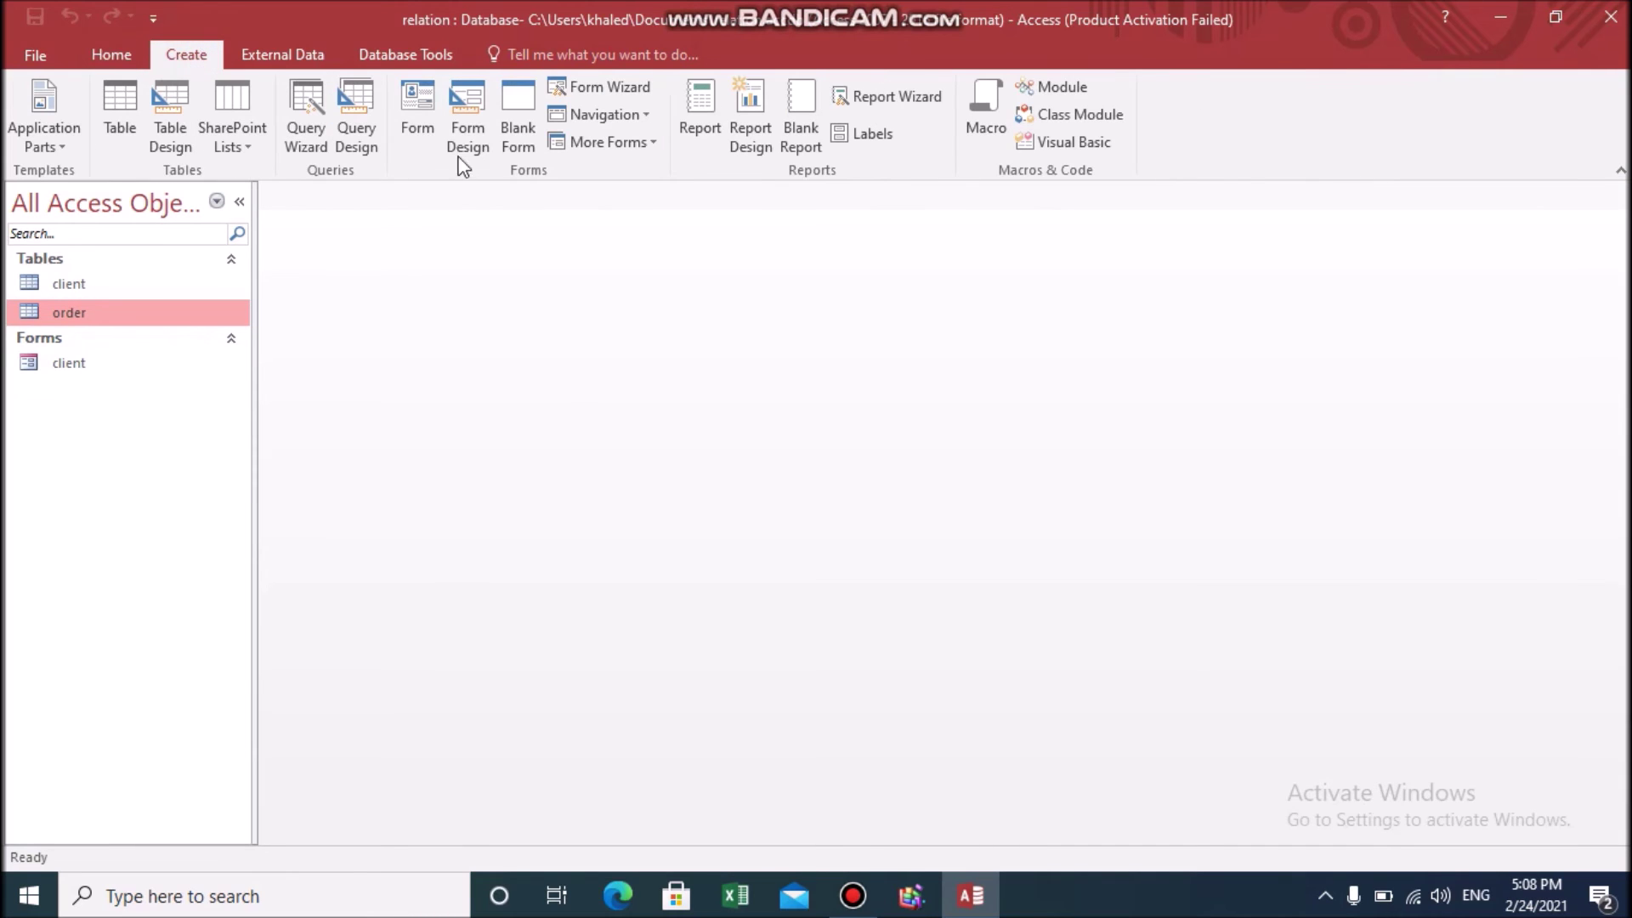
left_click(625, 87)
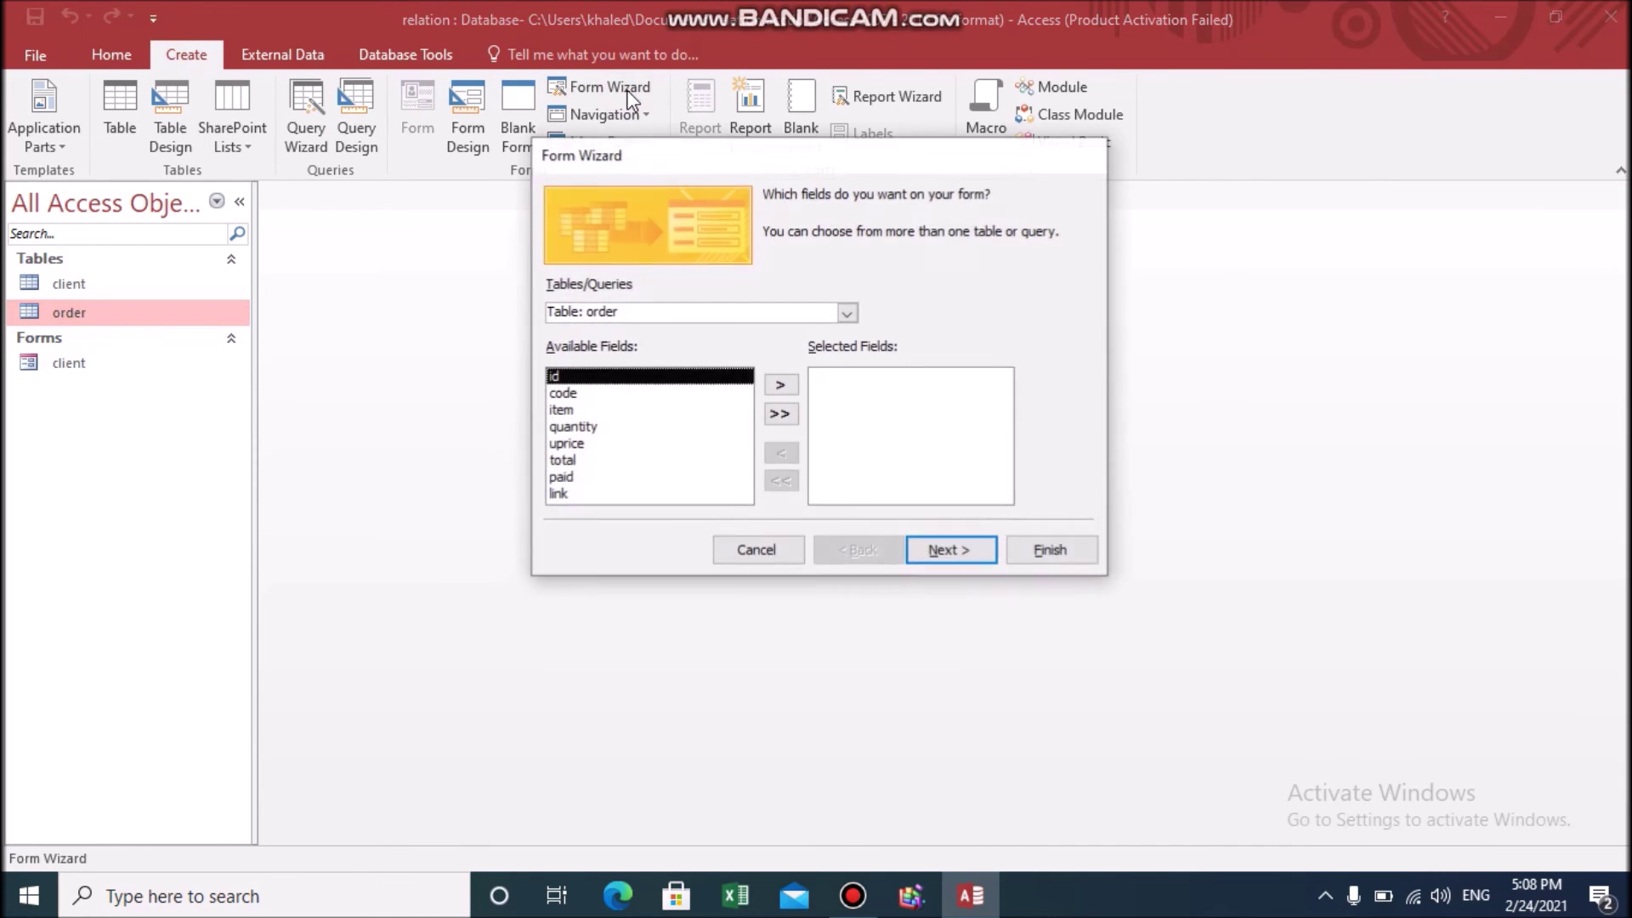
left_click(780, 415)
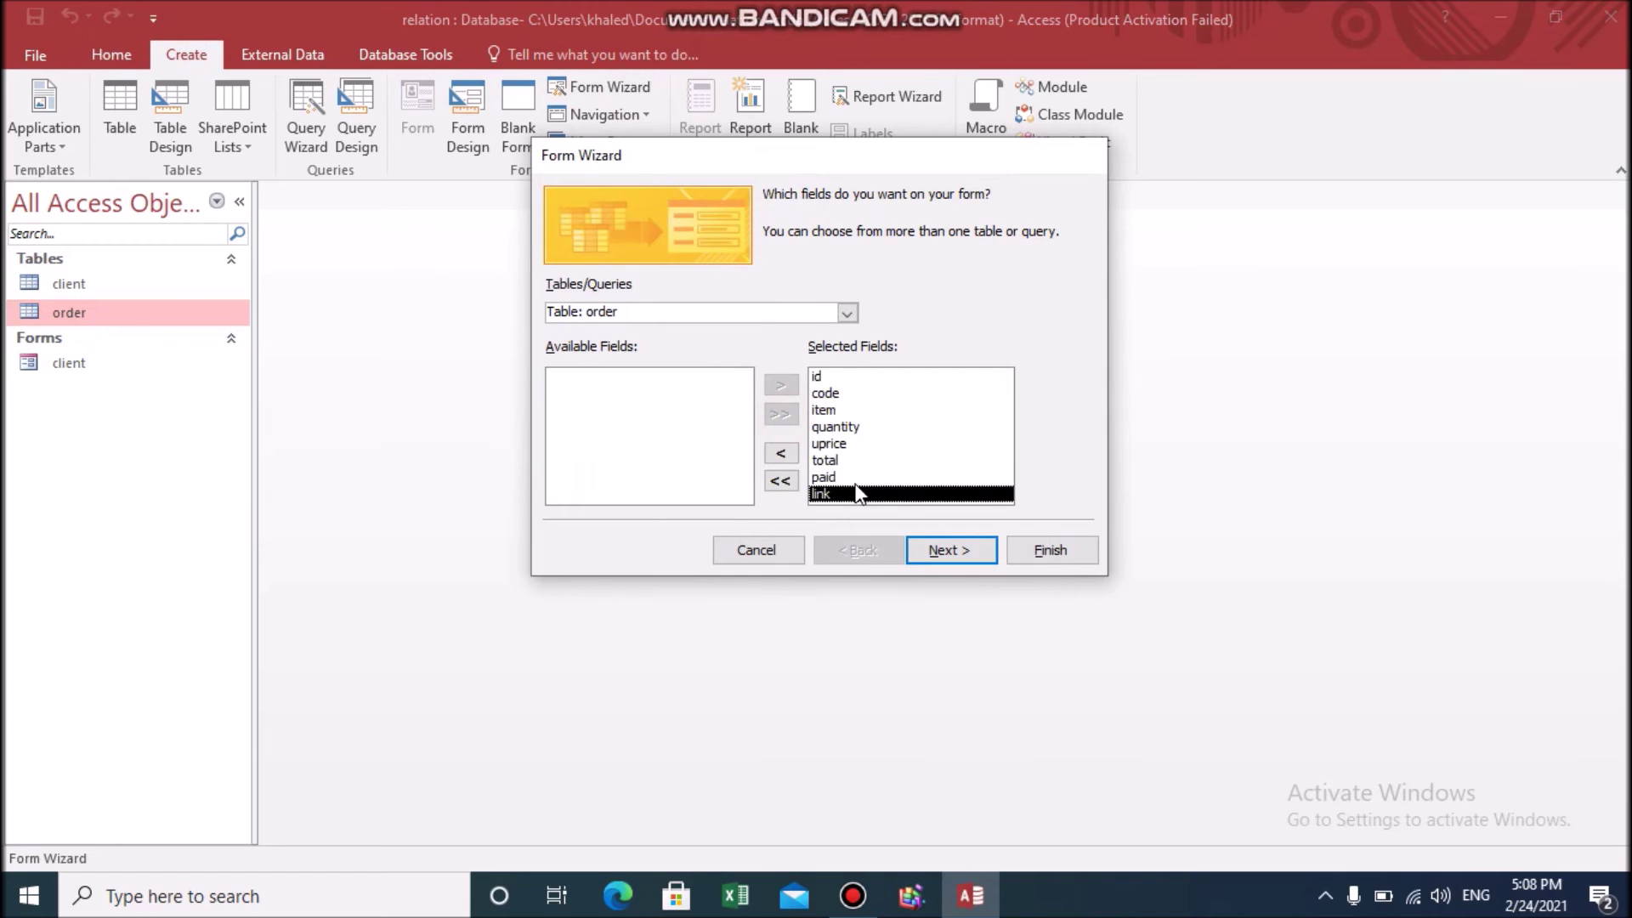
left_click(949, 550)
left_click(1050, 550)
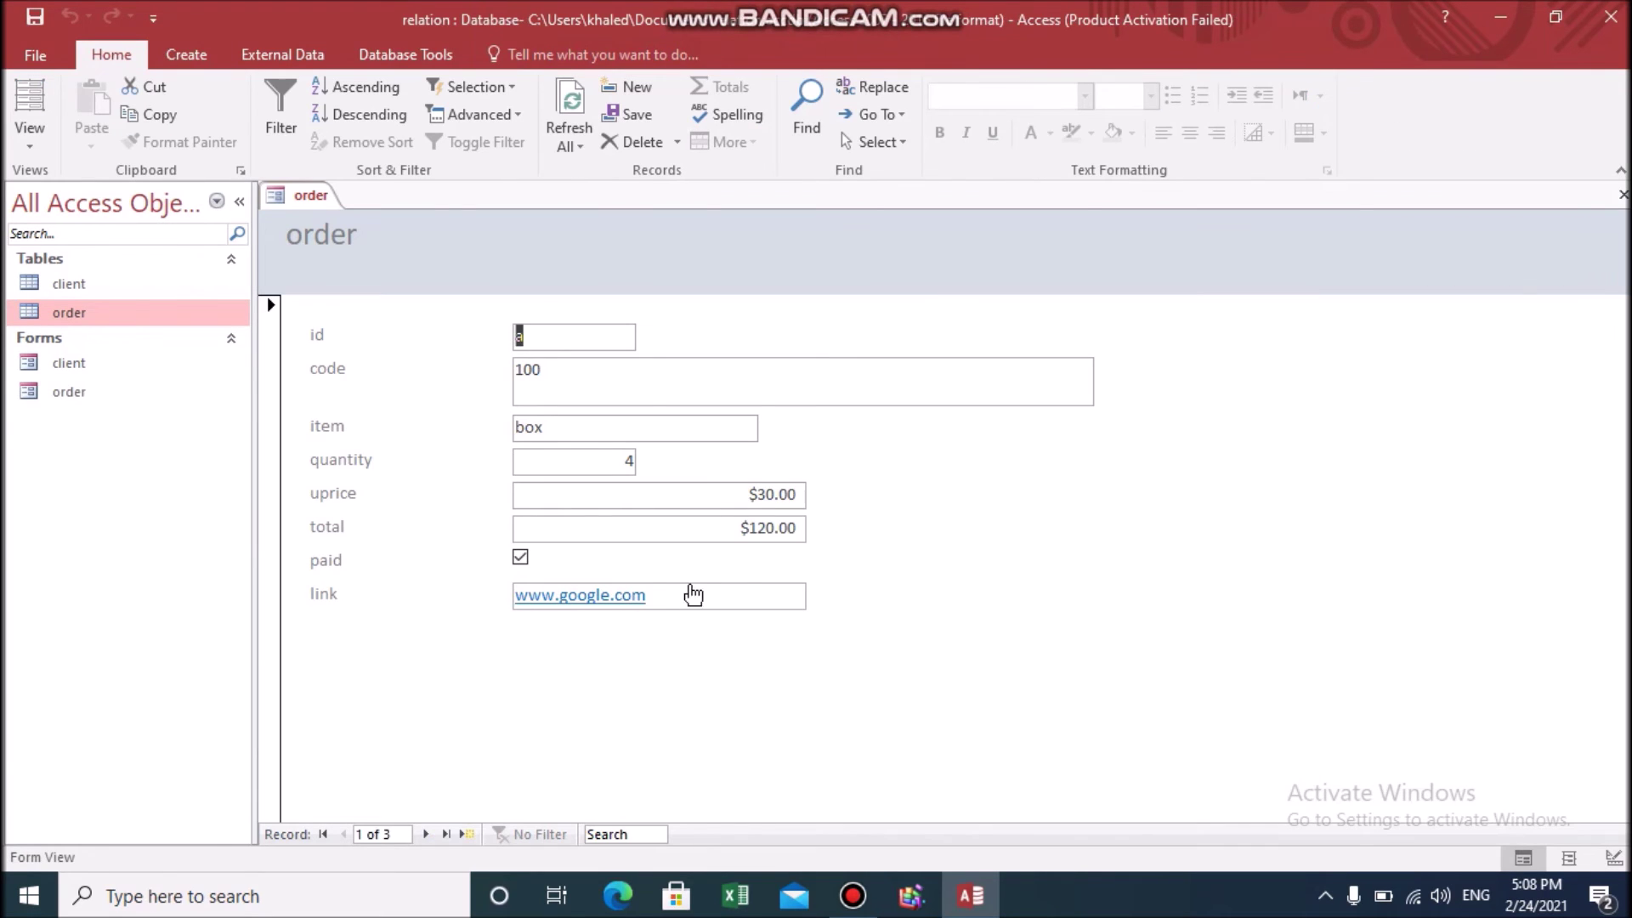
left_click(590, 602)
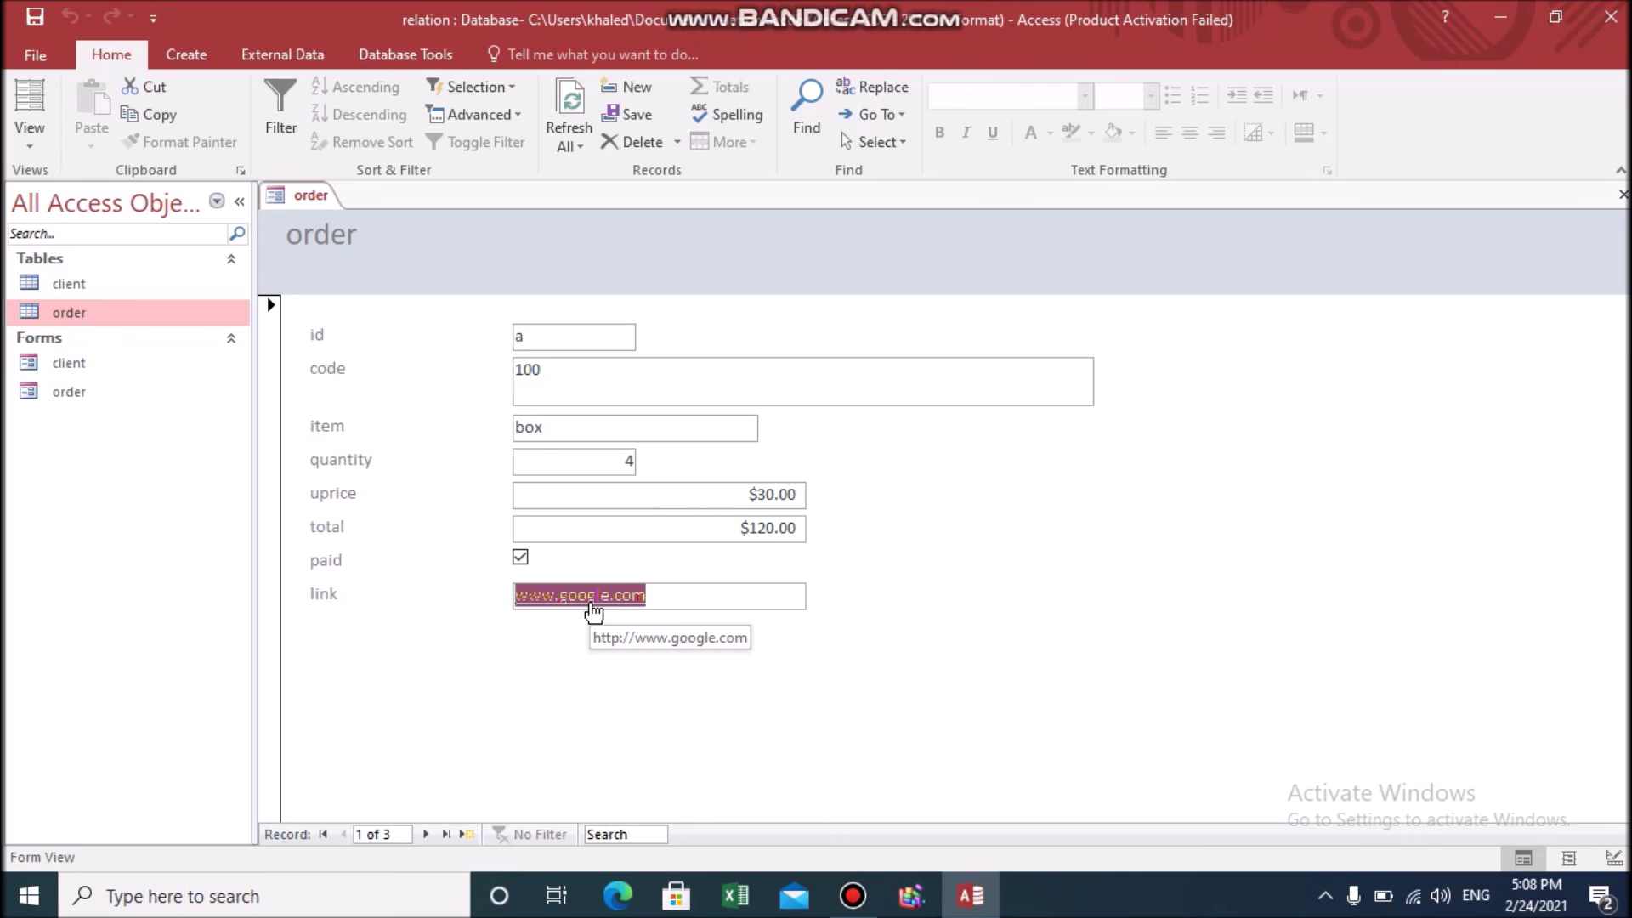
left_click(591, 599)
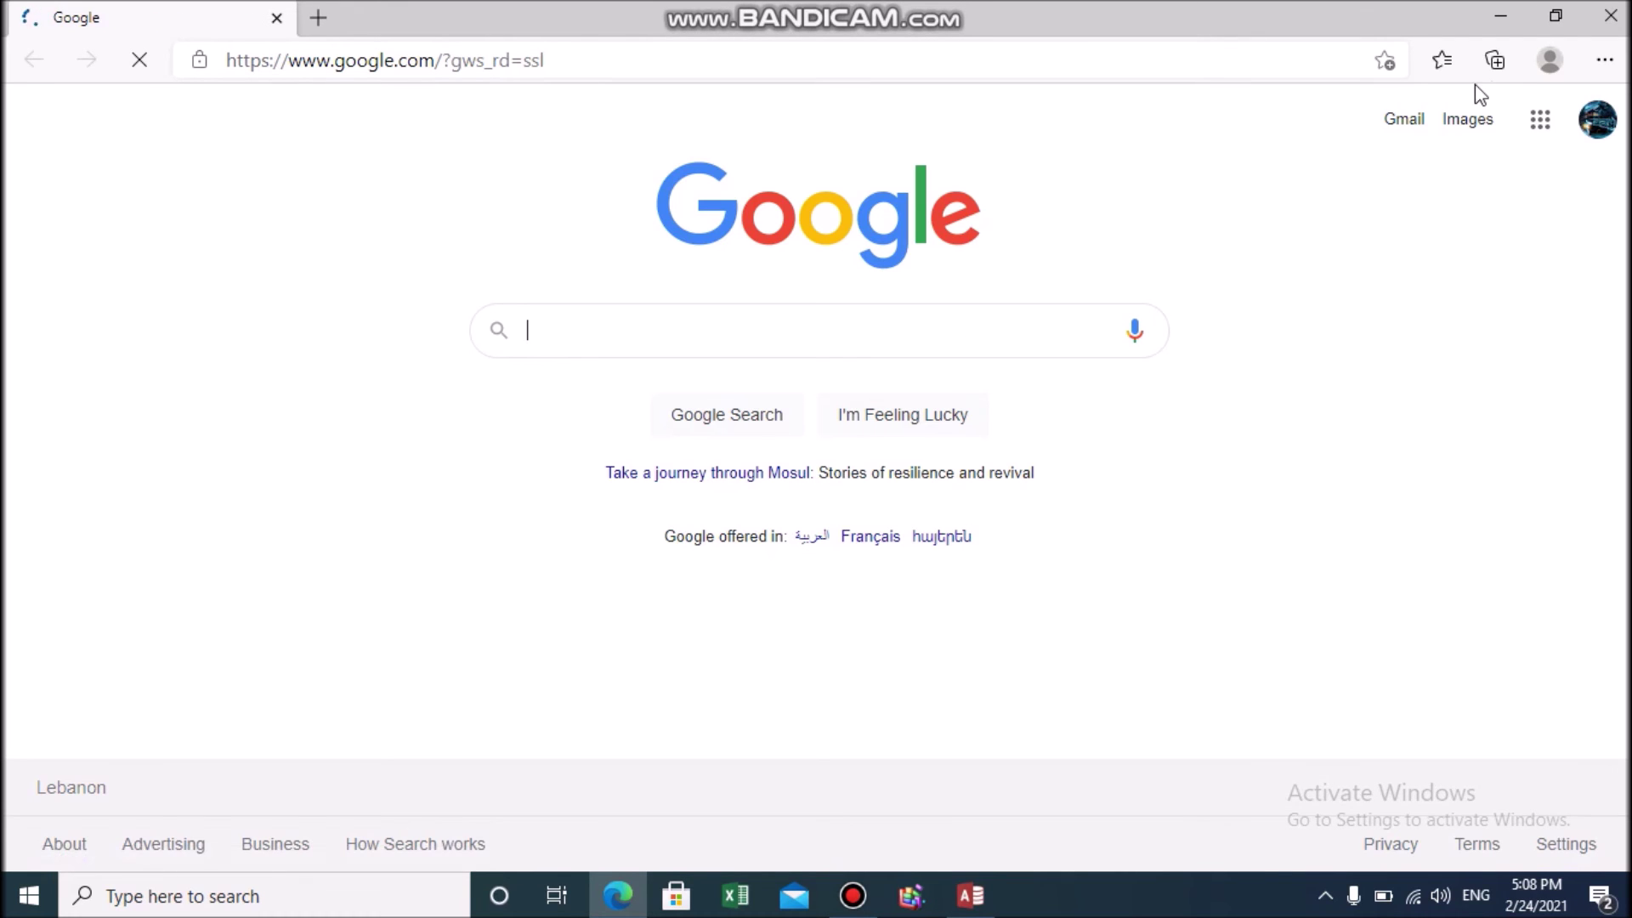
left_click(1610, 19)
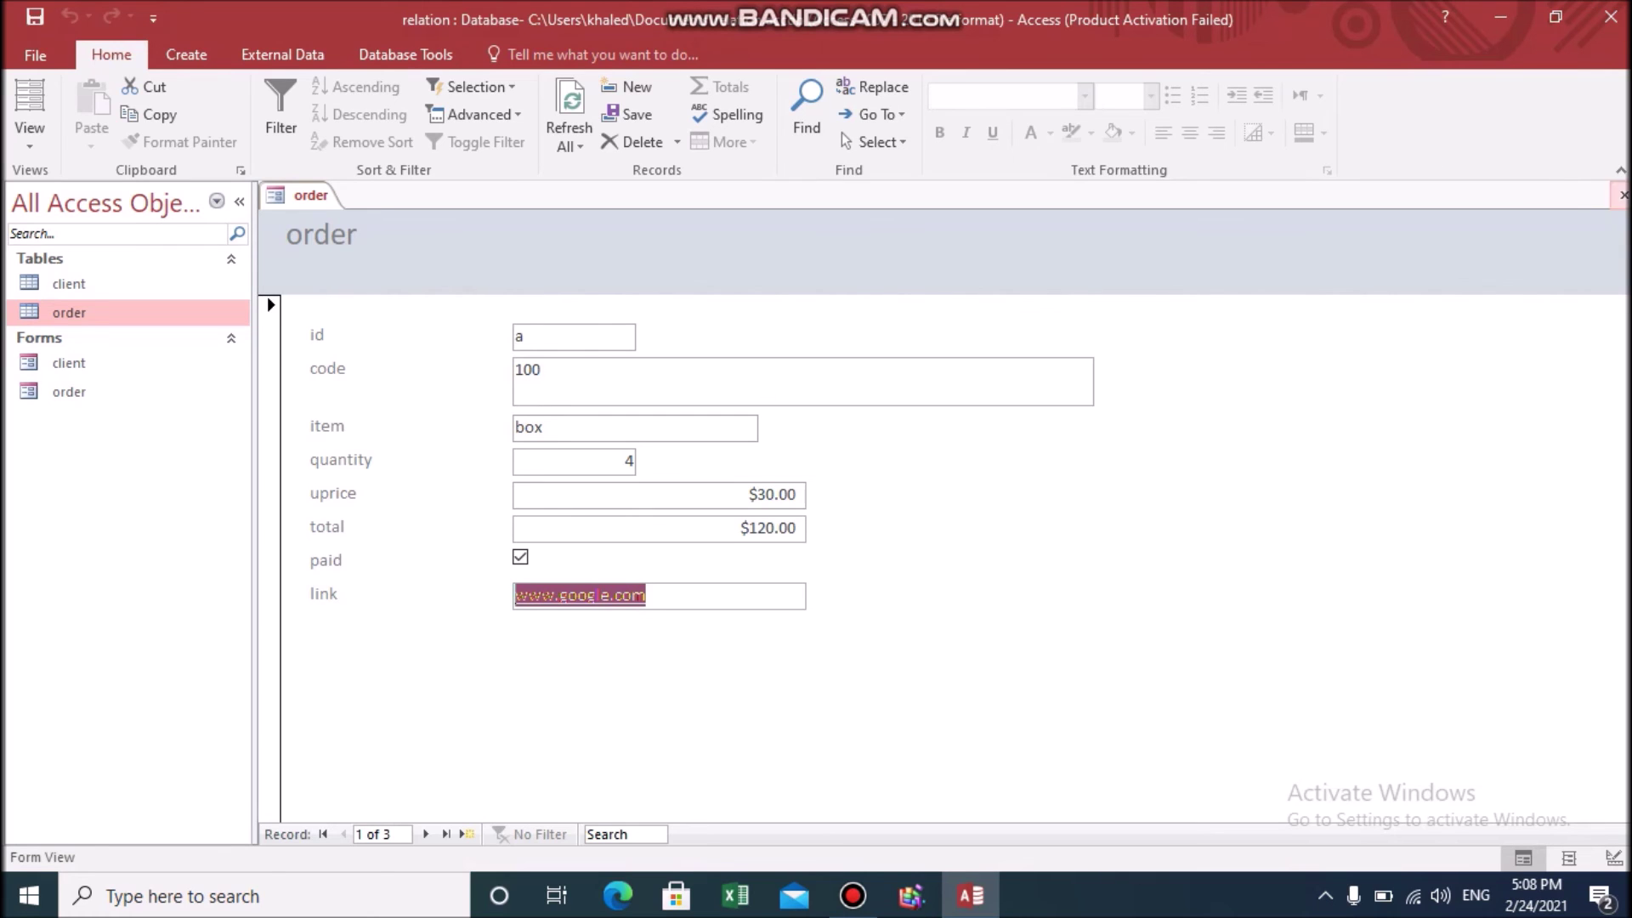
left_click(1621, 197)
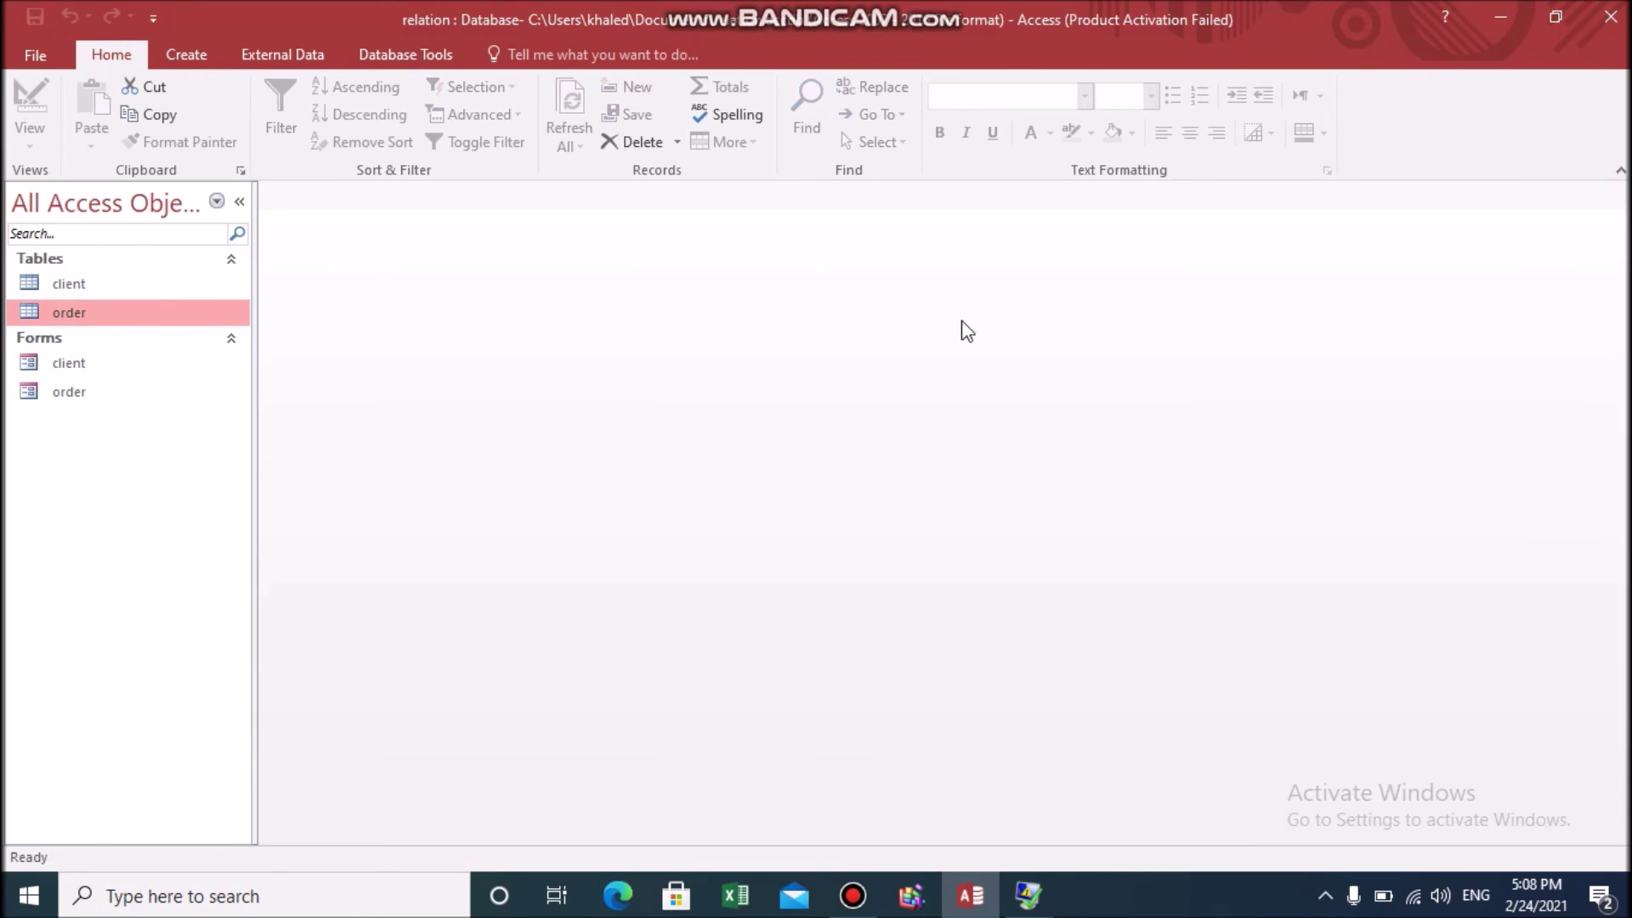
Step: Open the client table in Design view and add a field named city below address
right_click(51, 280)
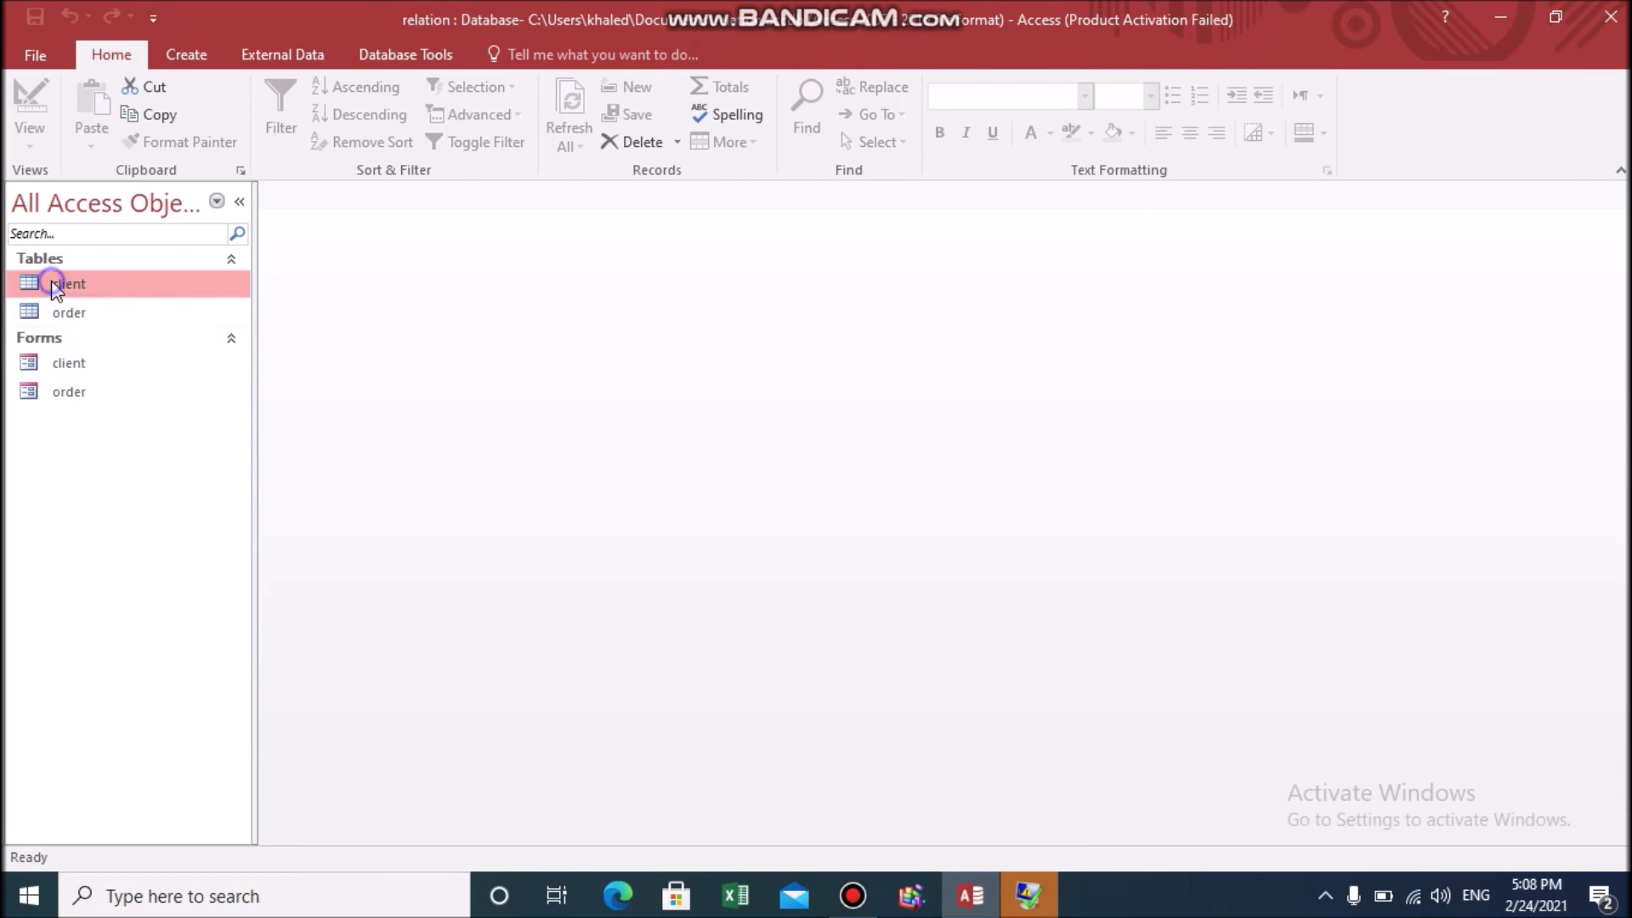
left_click(135, 320)
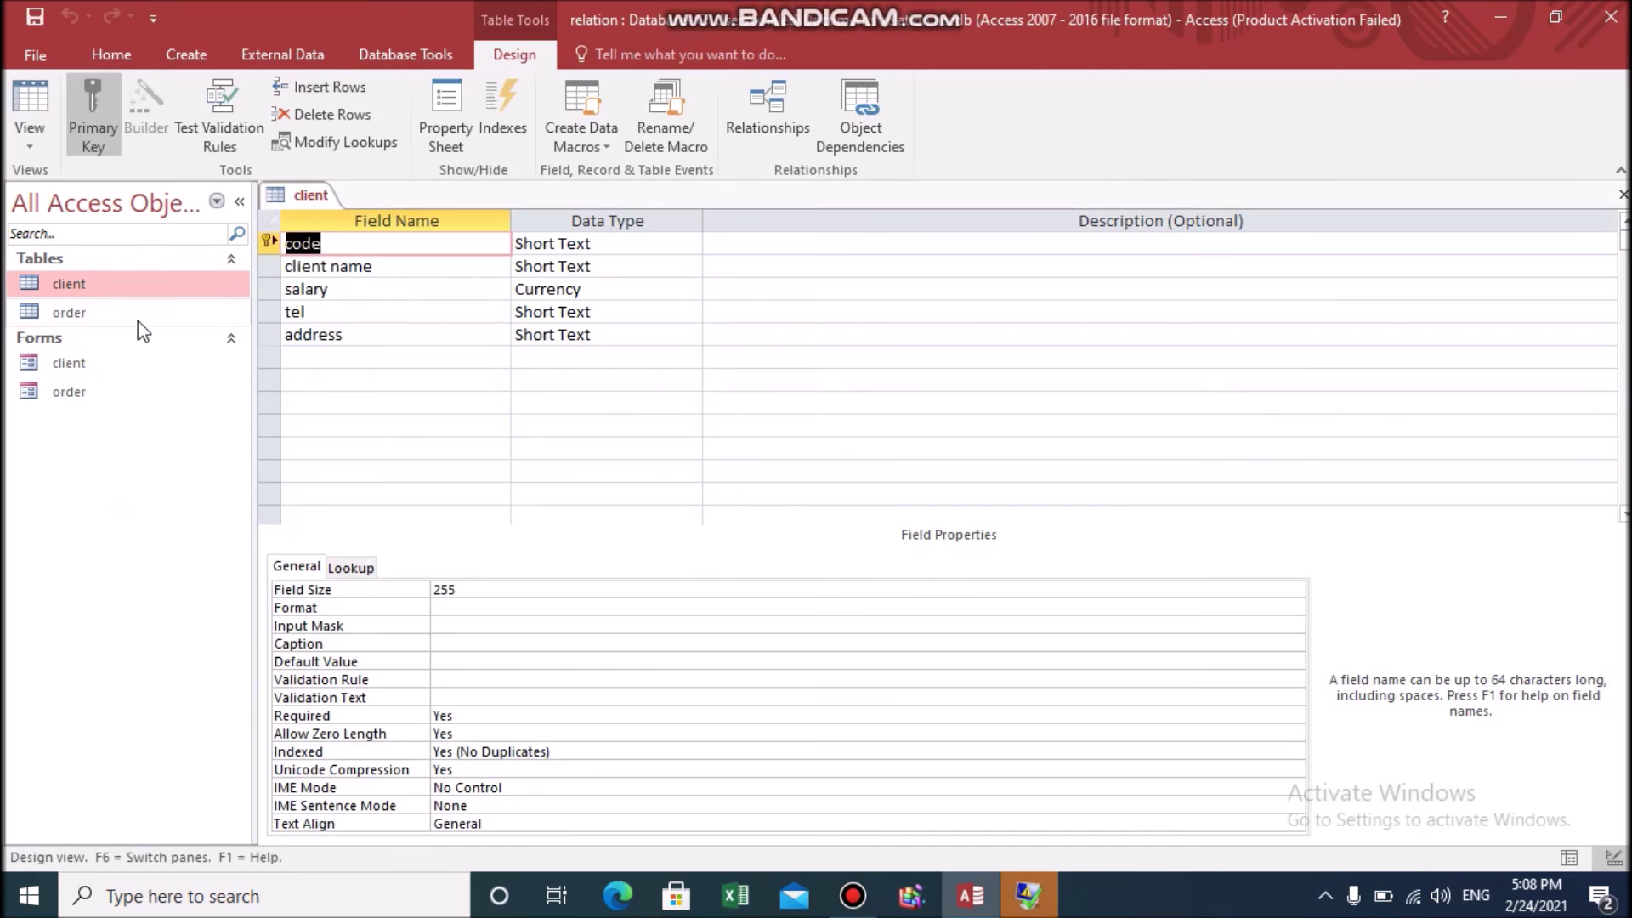
left_click(629, 336)
left_click(690, 336)
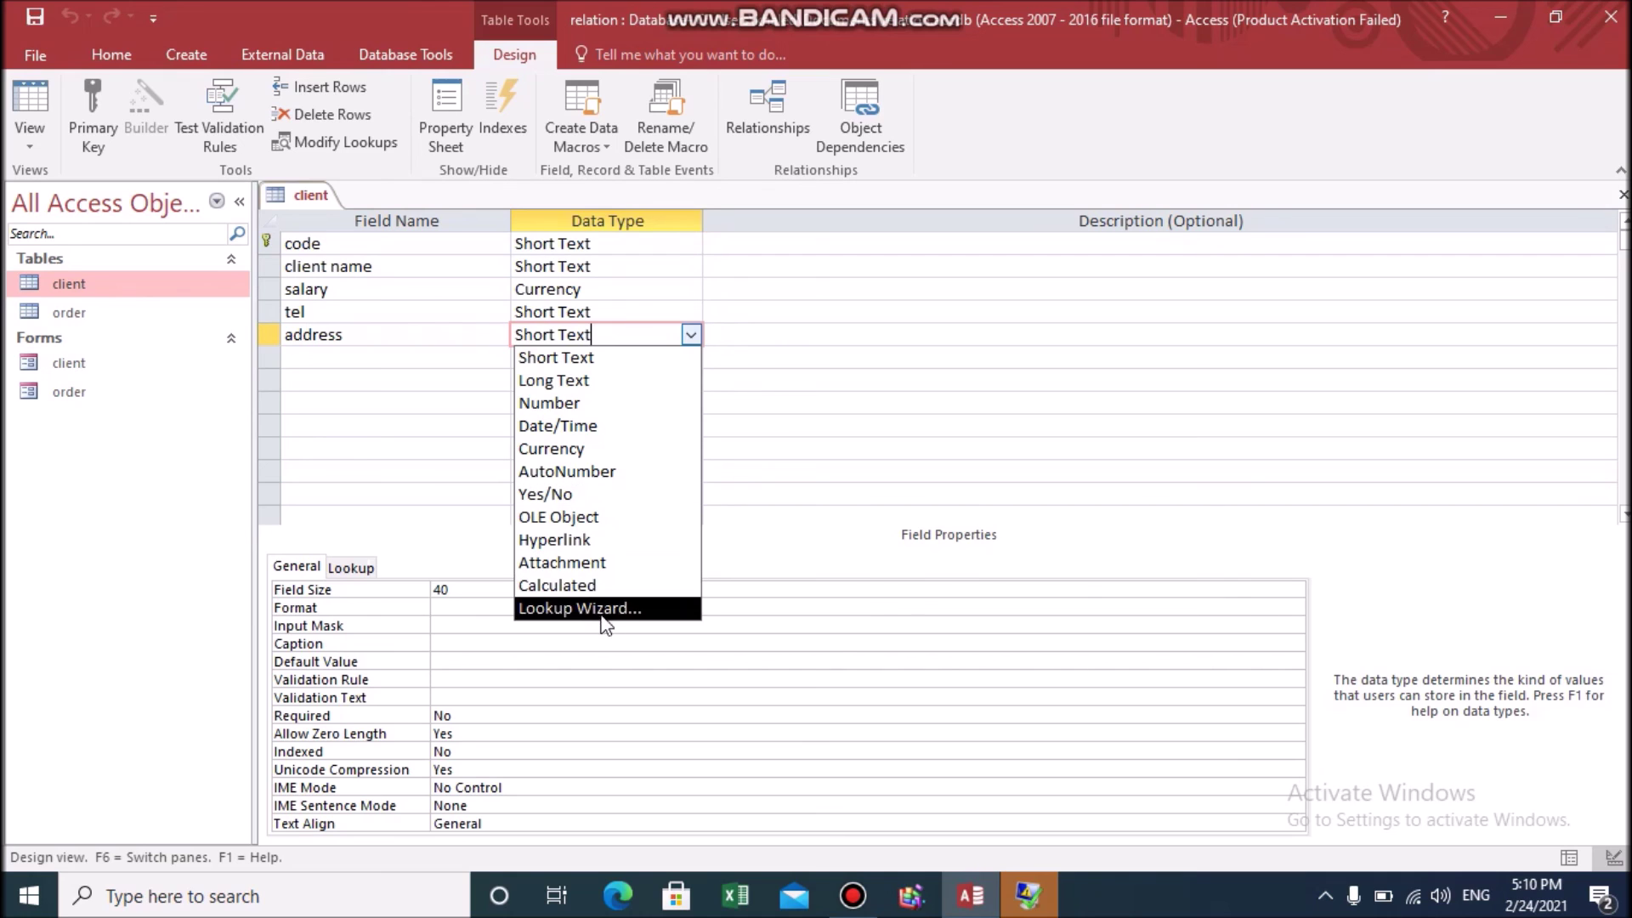
left_click(364, 353)
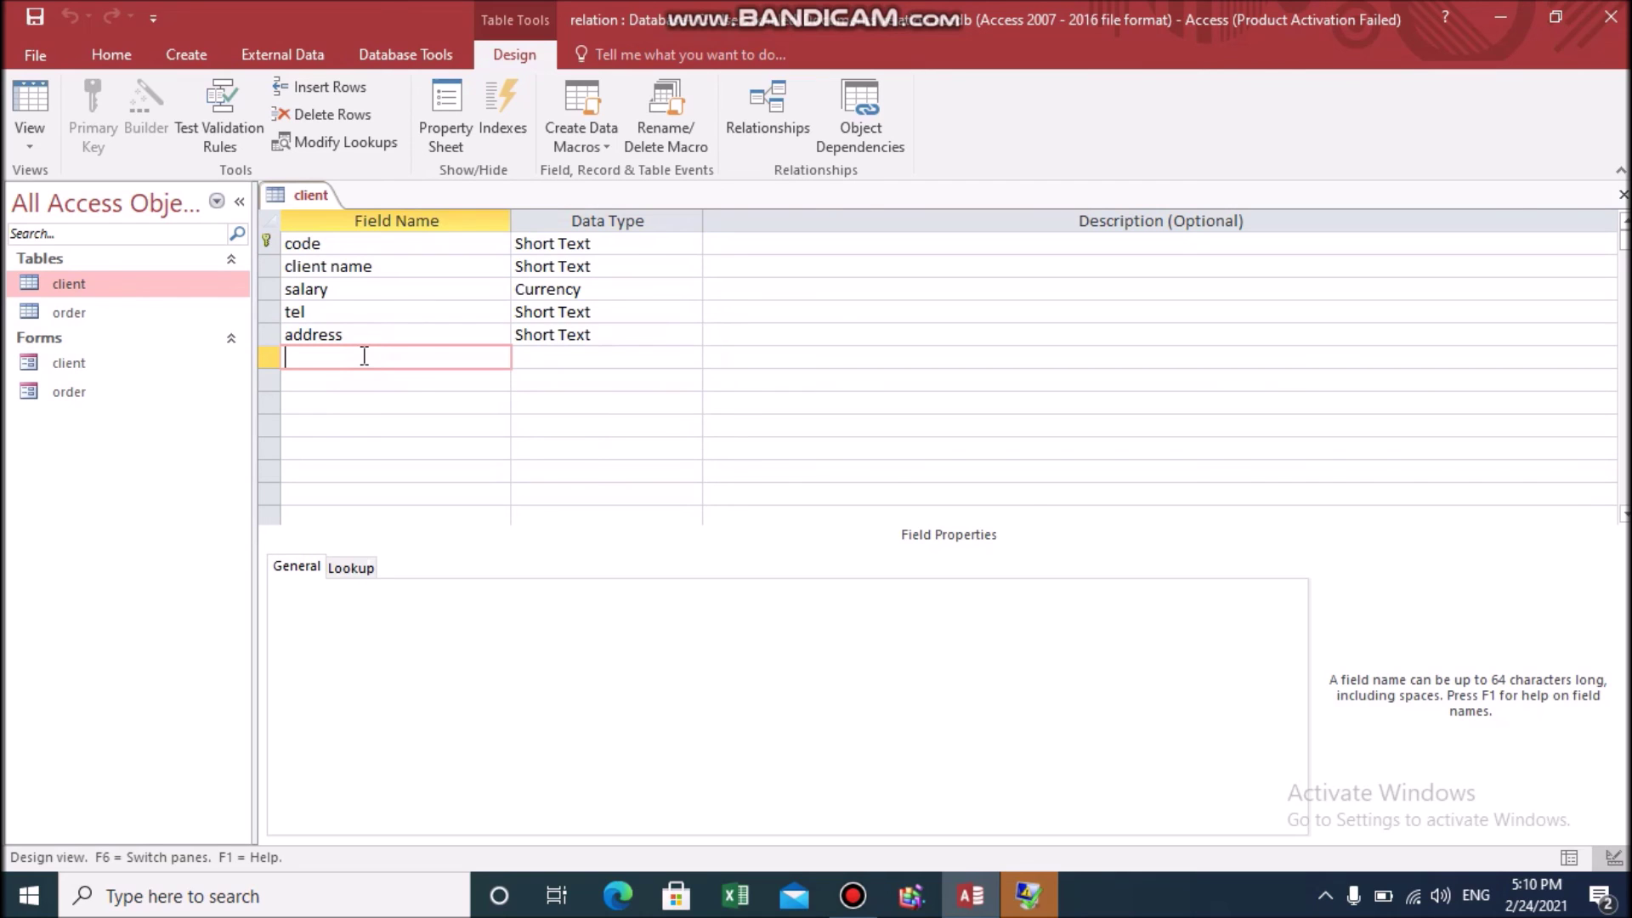
type("city")
left_click(550, 358)
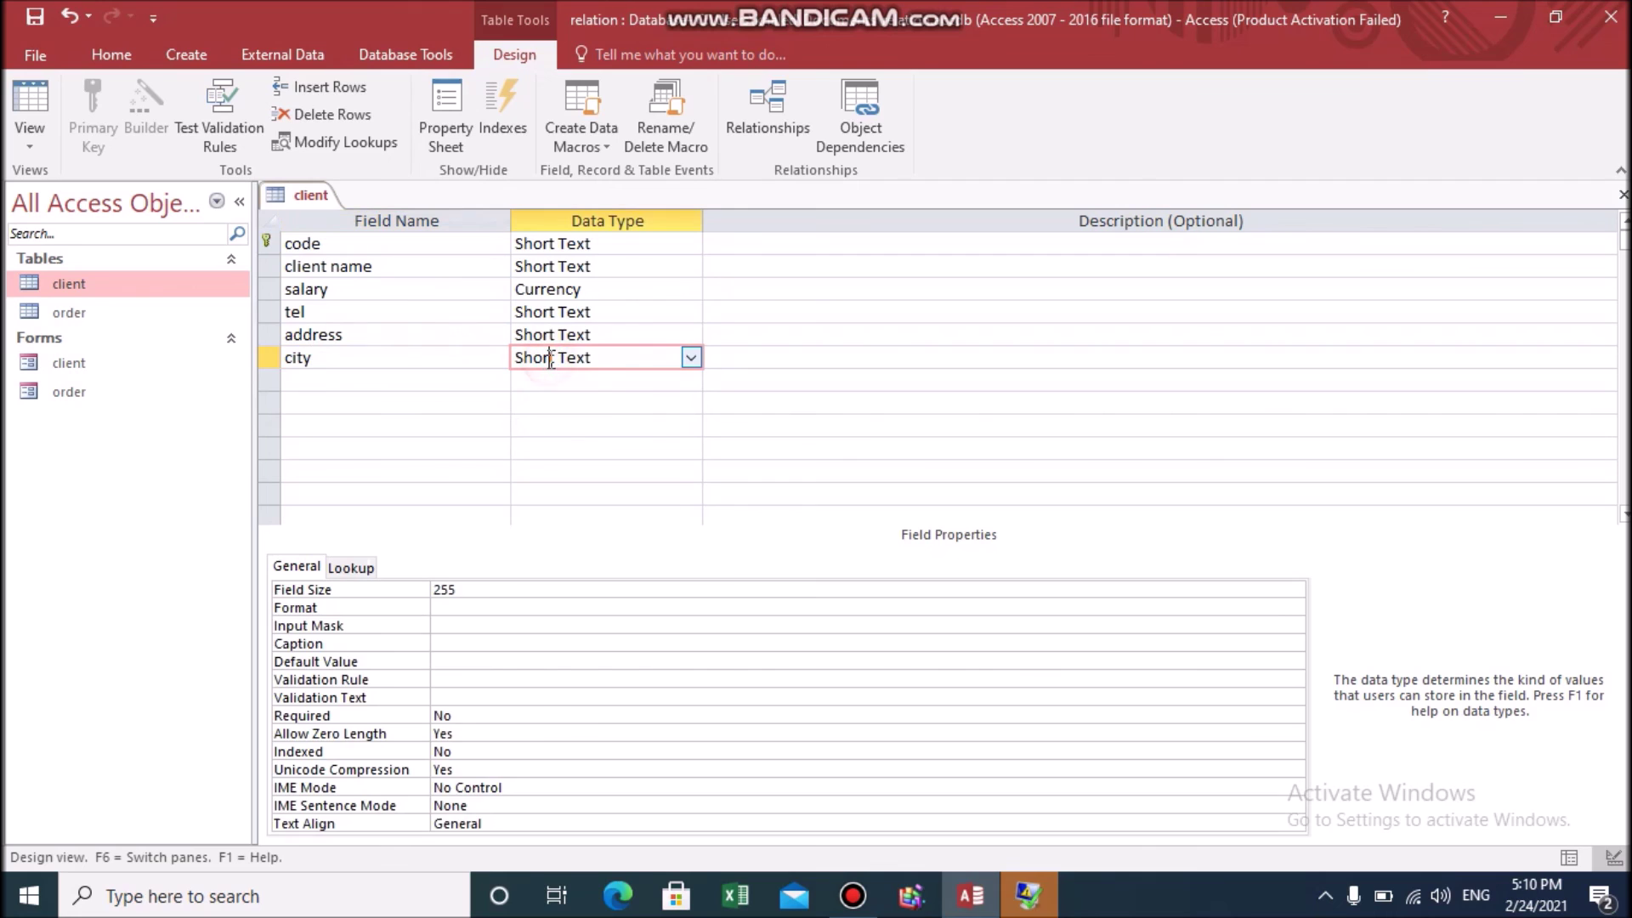
Step: Set the city field's data type to Lookup Wizard and choose to type in the lookup values
left_click(692, 360)
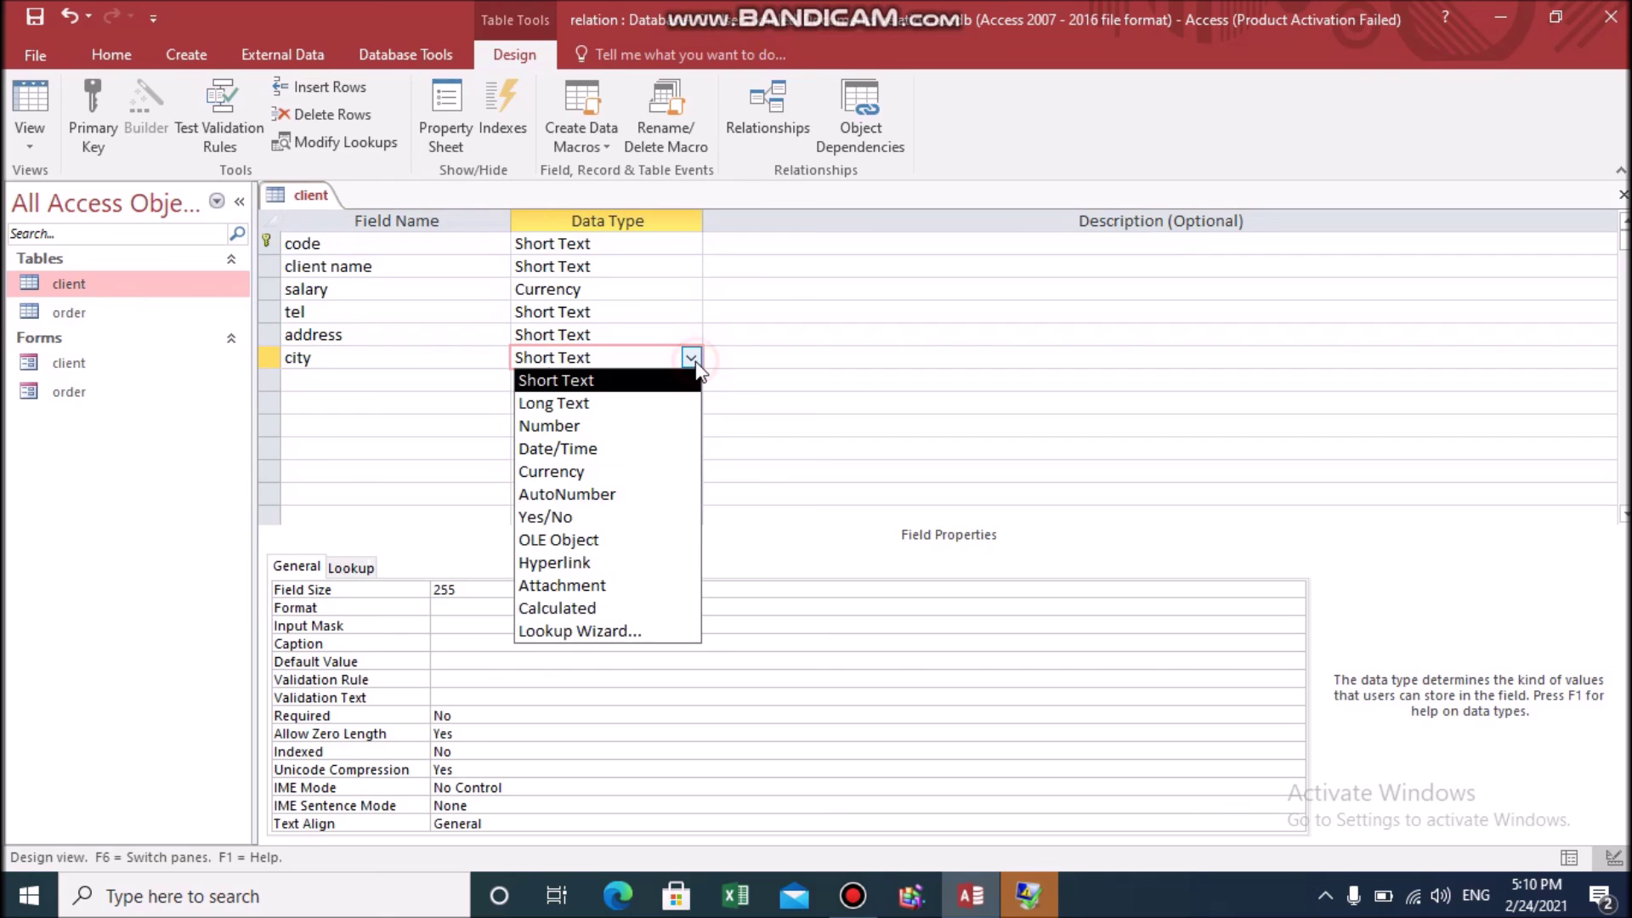
left_click(643, 630)
left_click(797, 322)
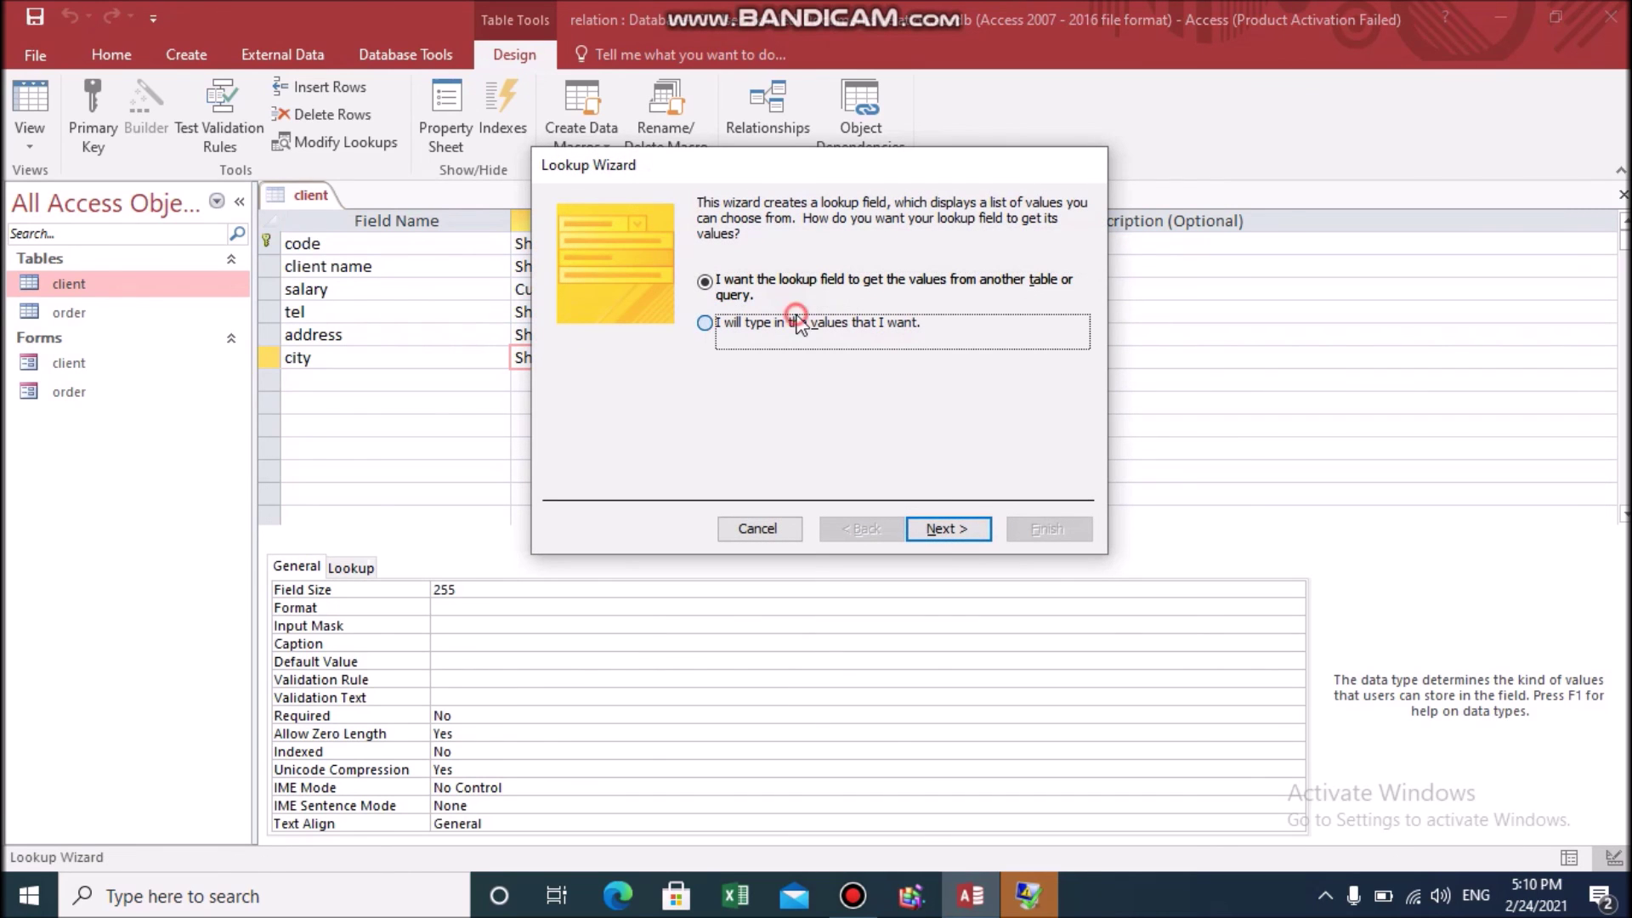
left_click(949, 526)
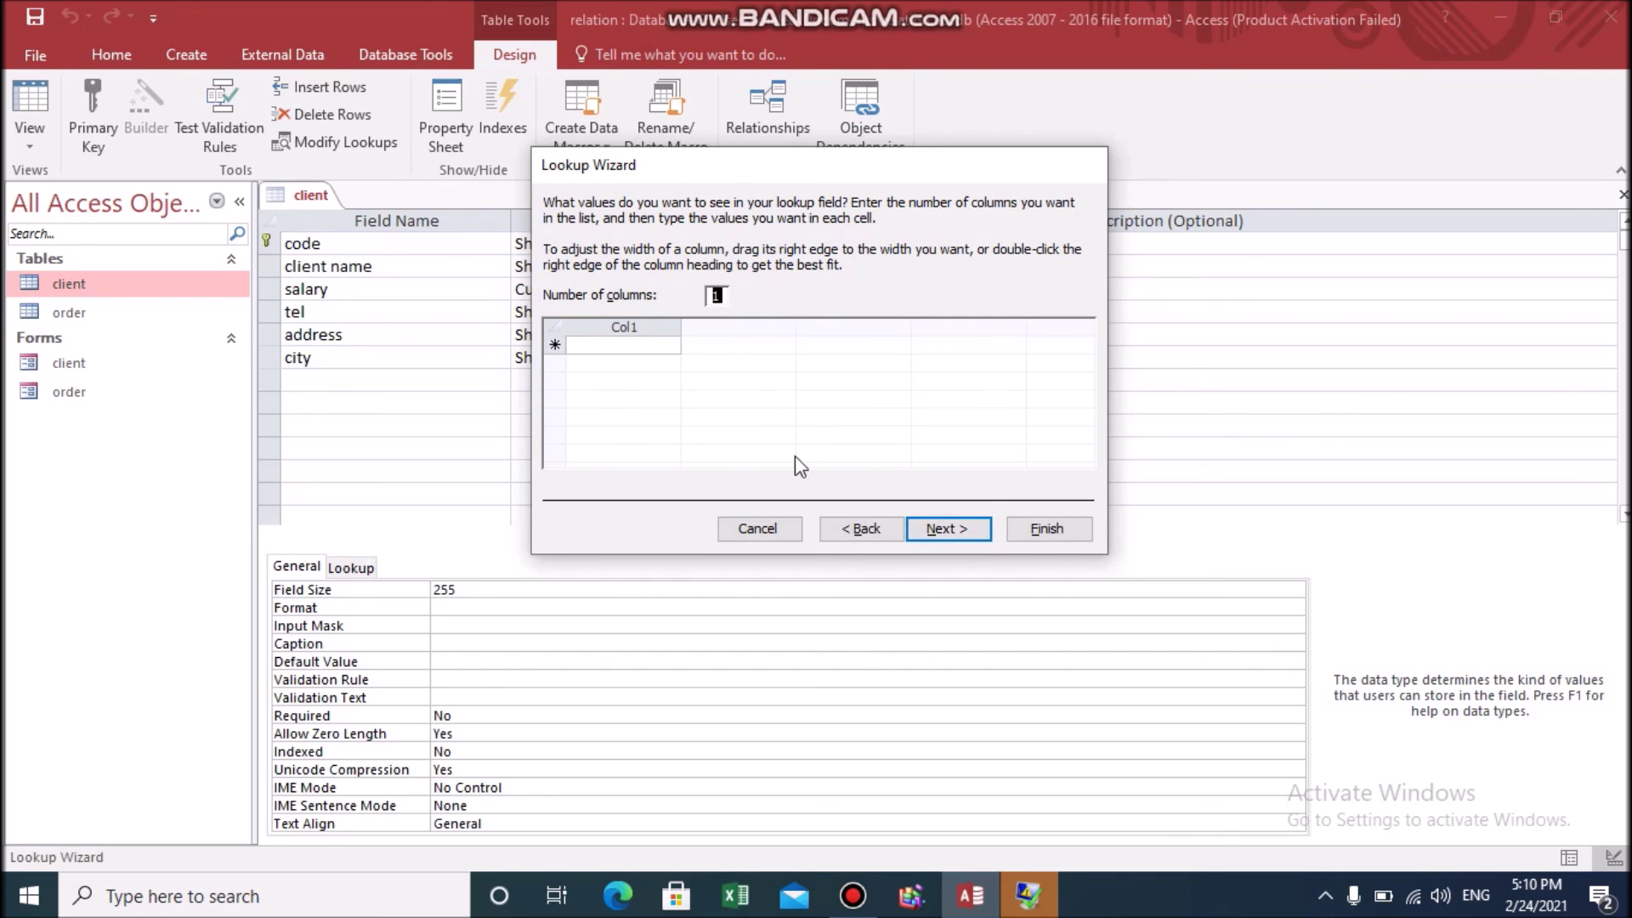
Step: Complete the city lookup list with beirut, achrafieh and sour, and close the client table, saving its design
left_click(670, 343)
type("beirut")
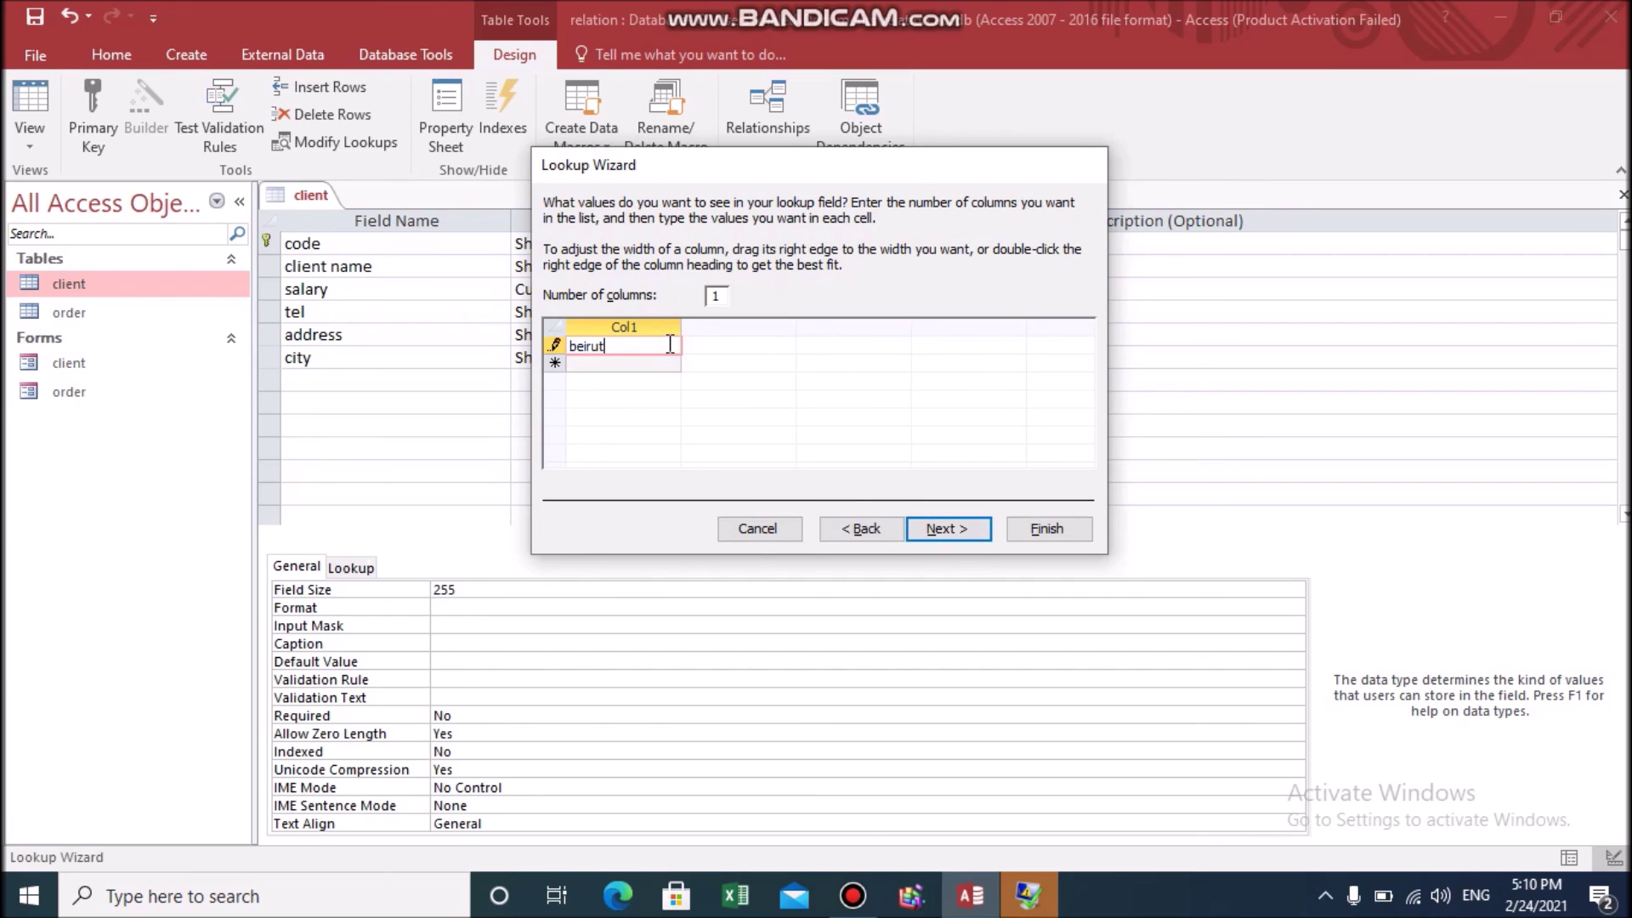
left_click(643, 362)
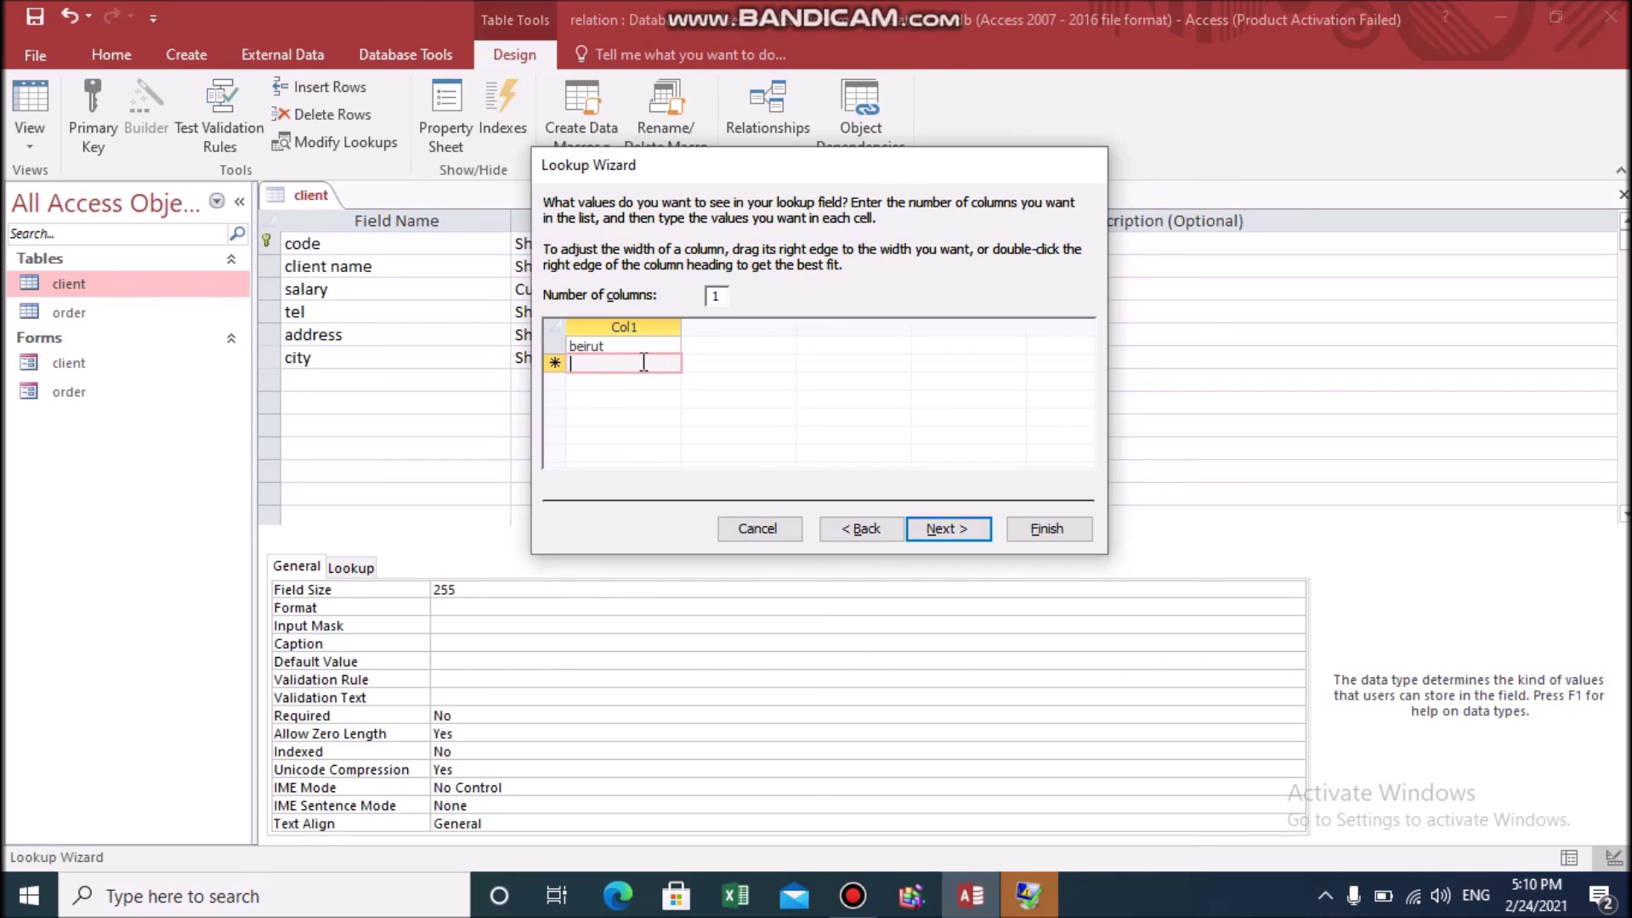
type("achrafieh")
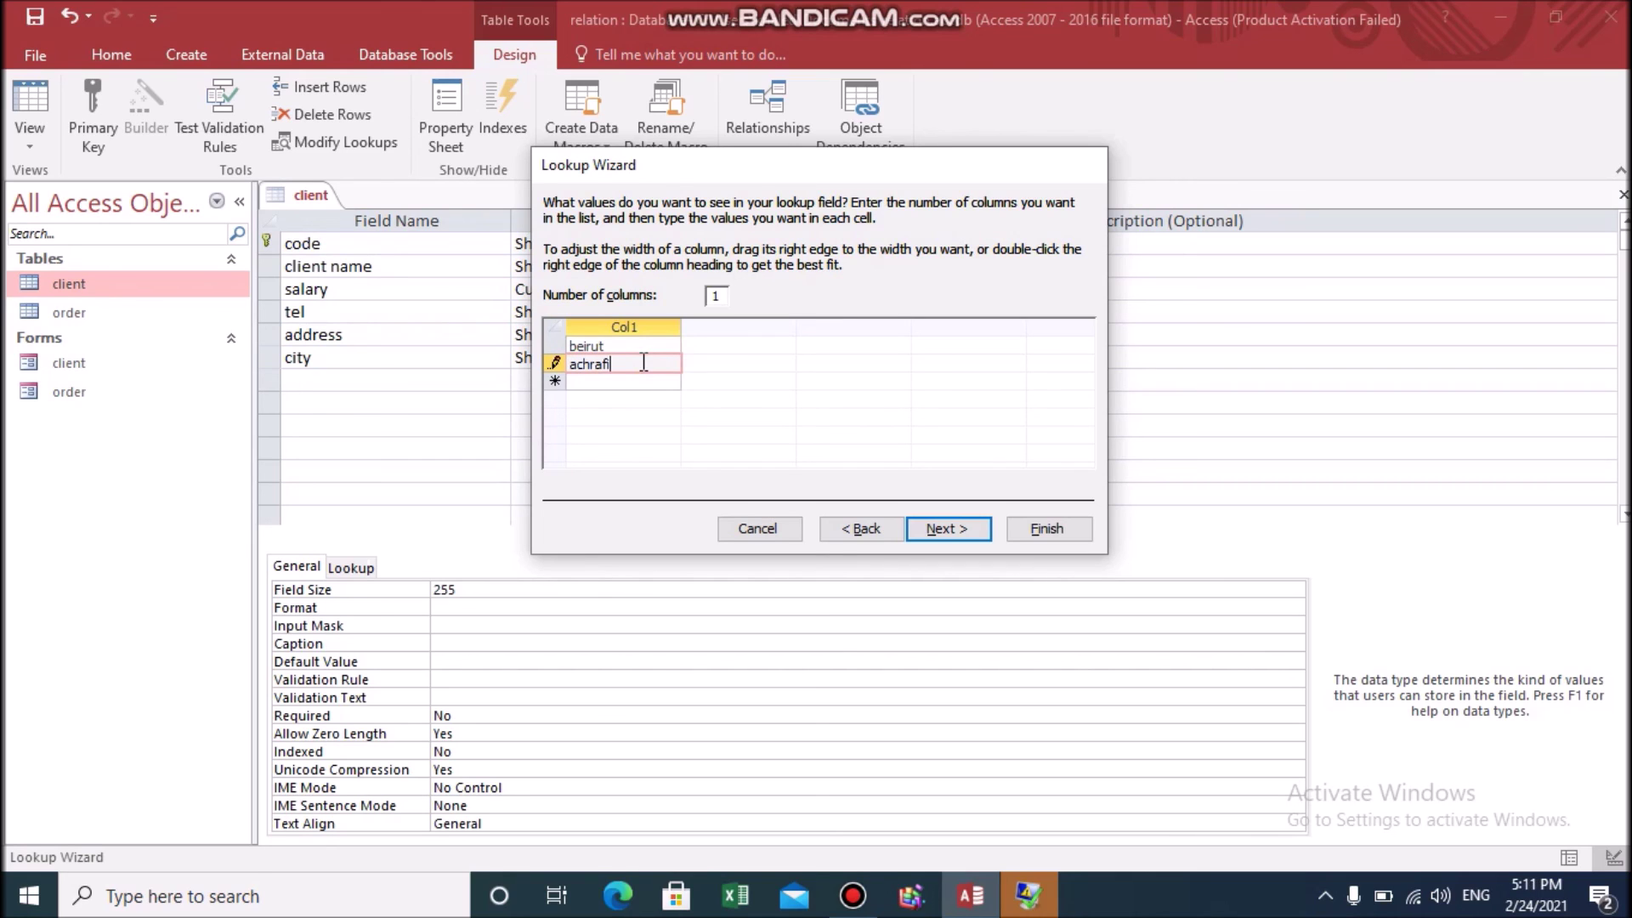
left_click(632, 384)
type("sour")
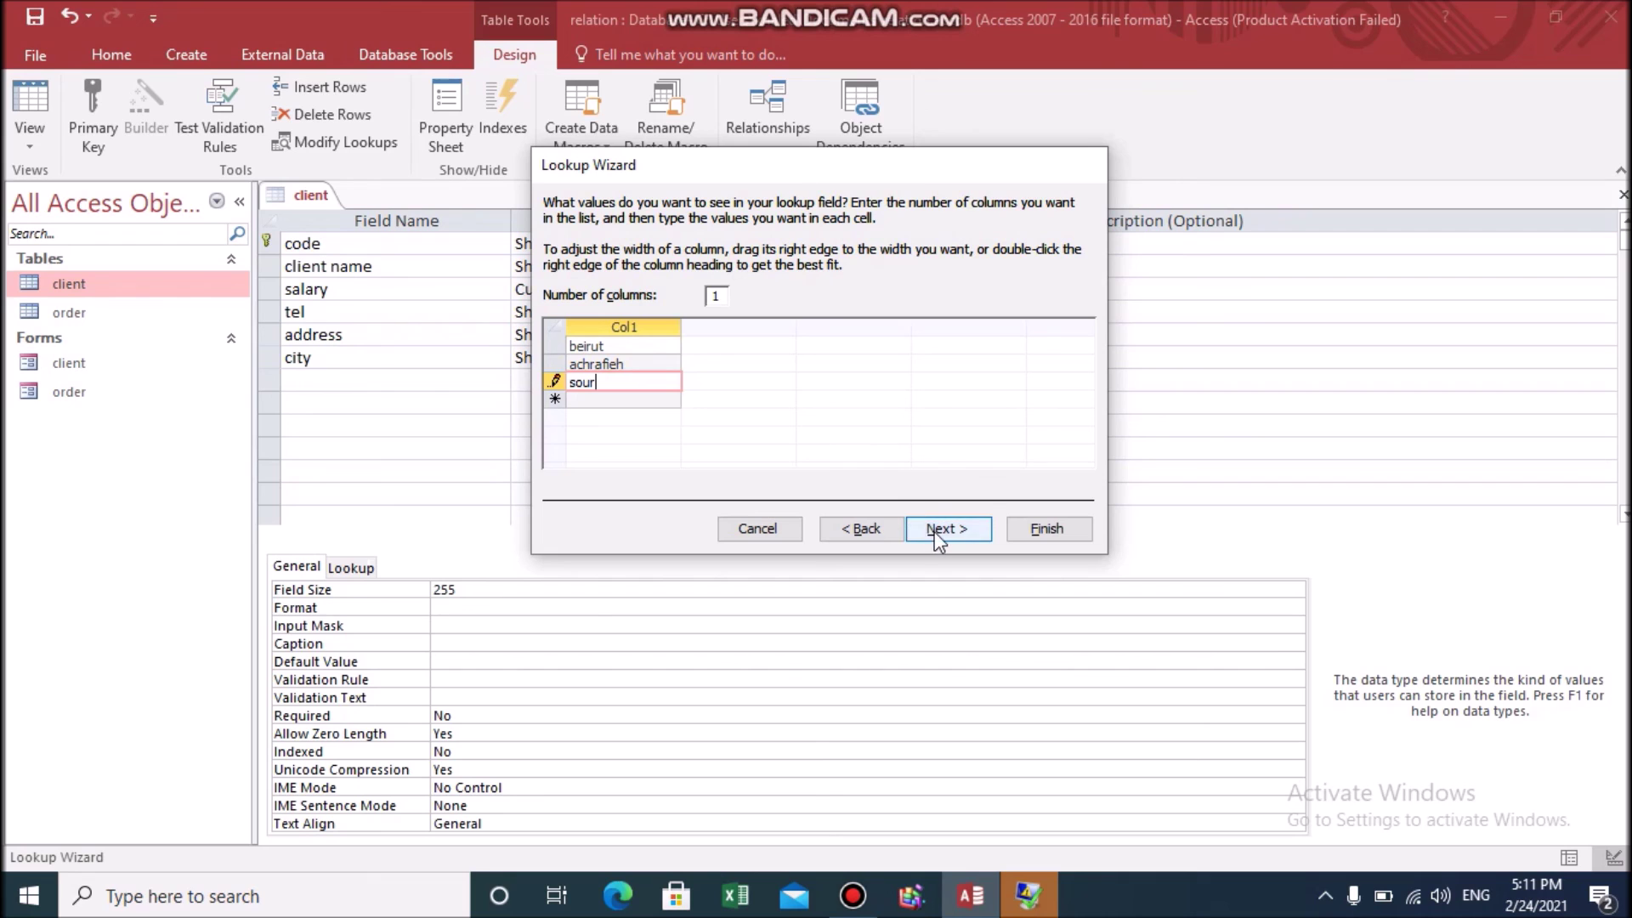
left_click(934, 534)
left_click(1037, 526)
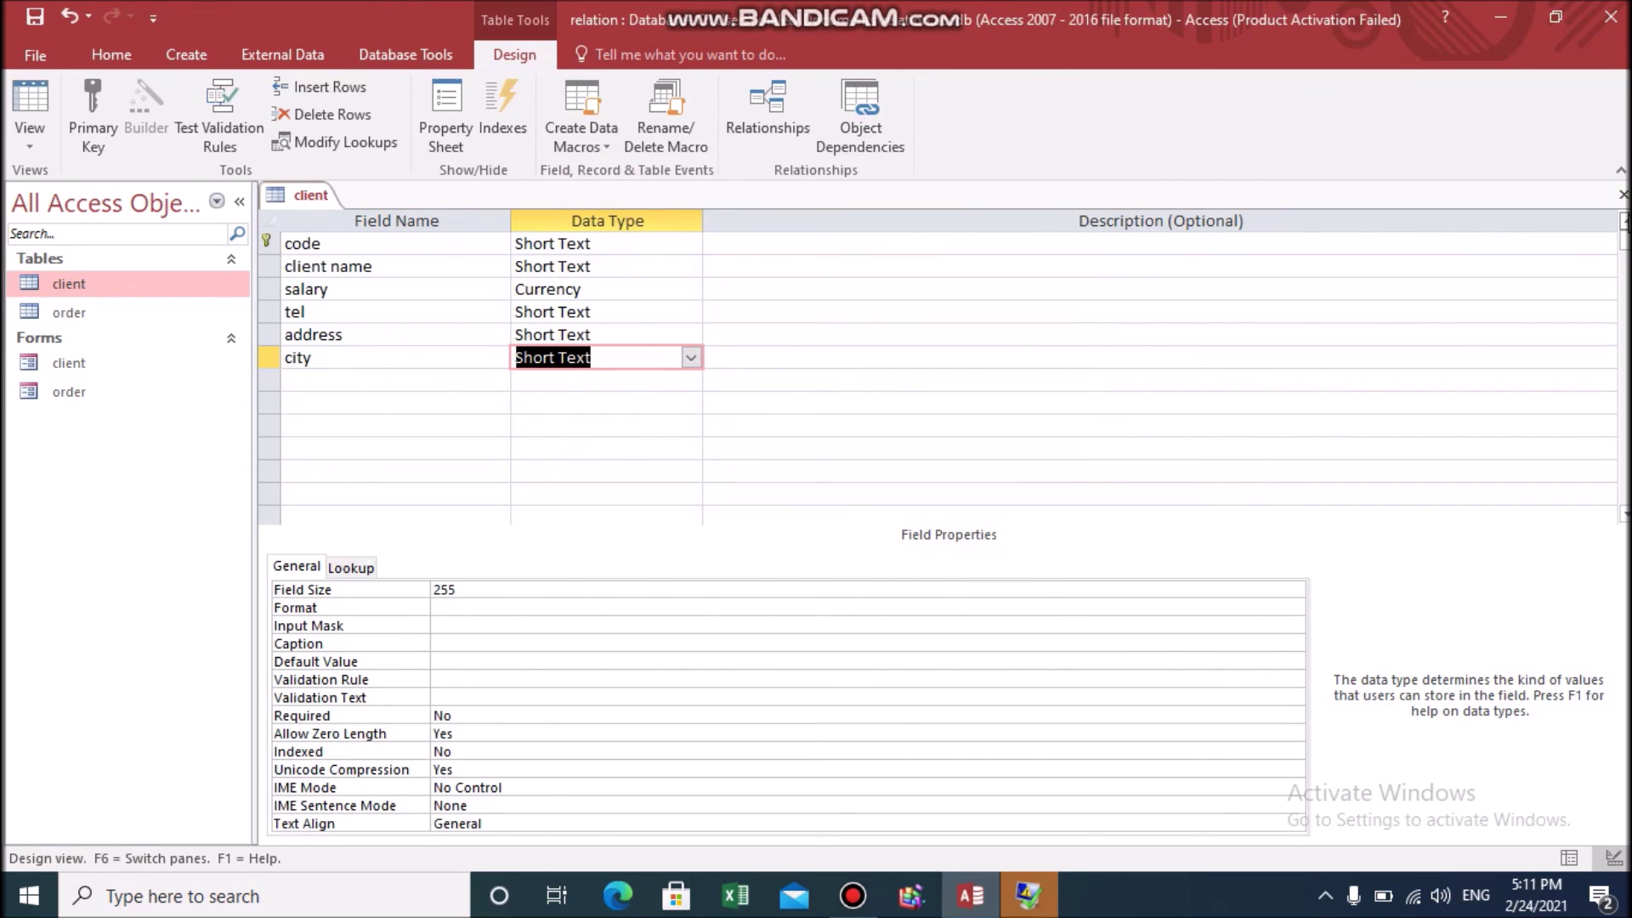
left_click(1623, 194)
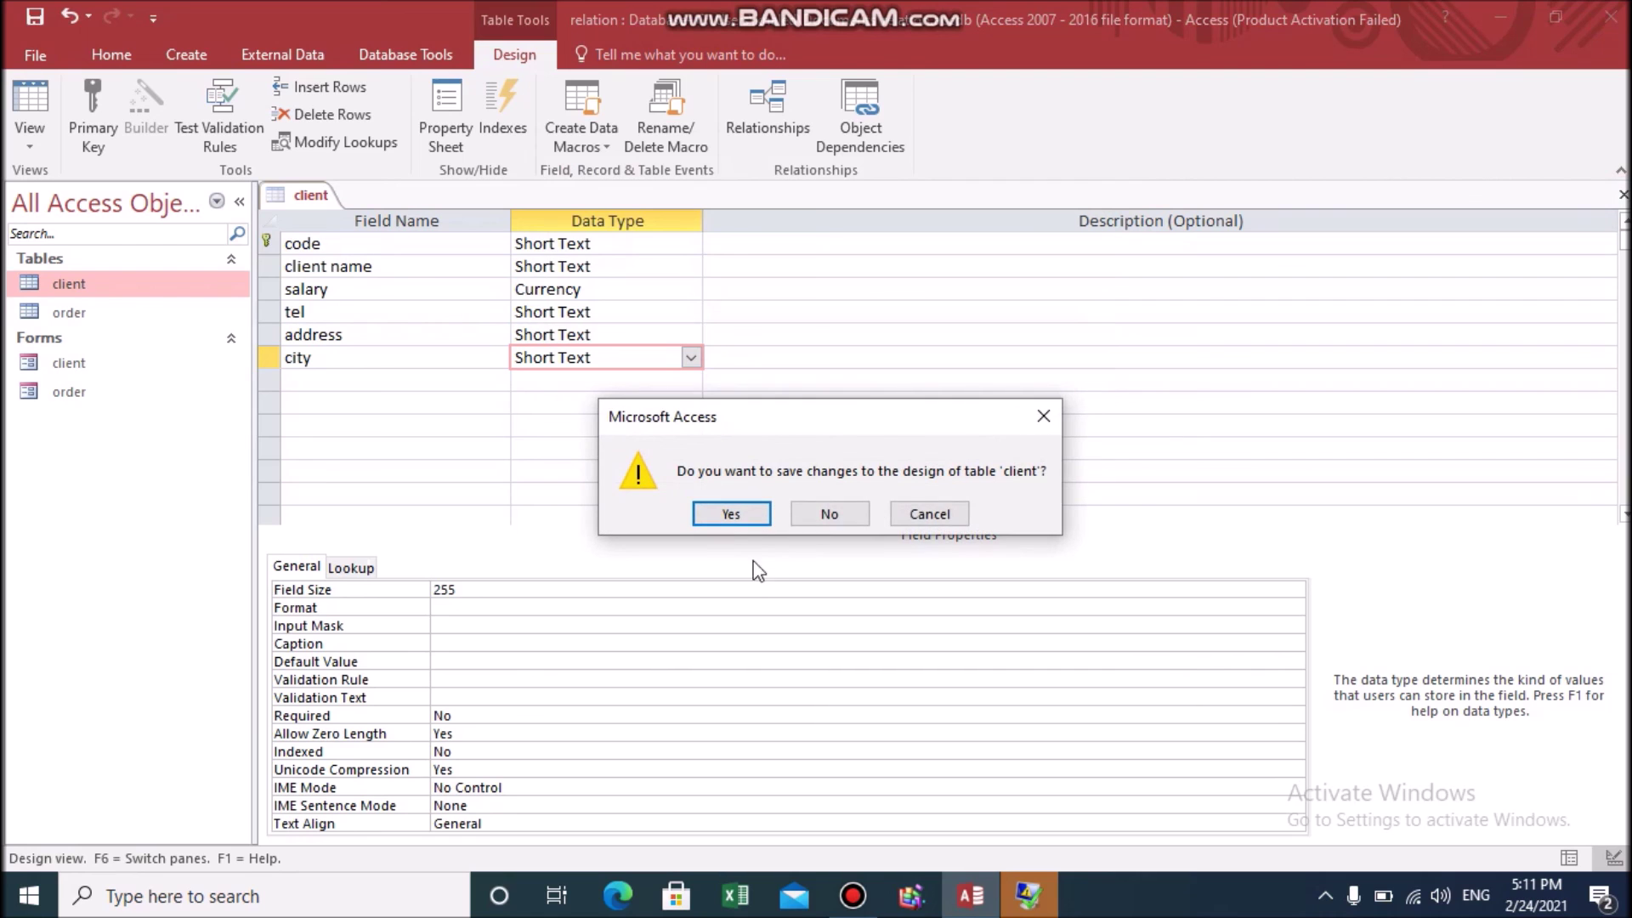
left_click(732, 514)
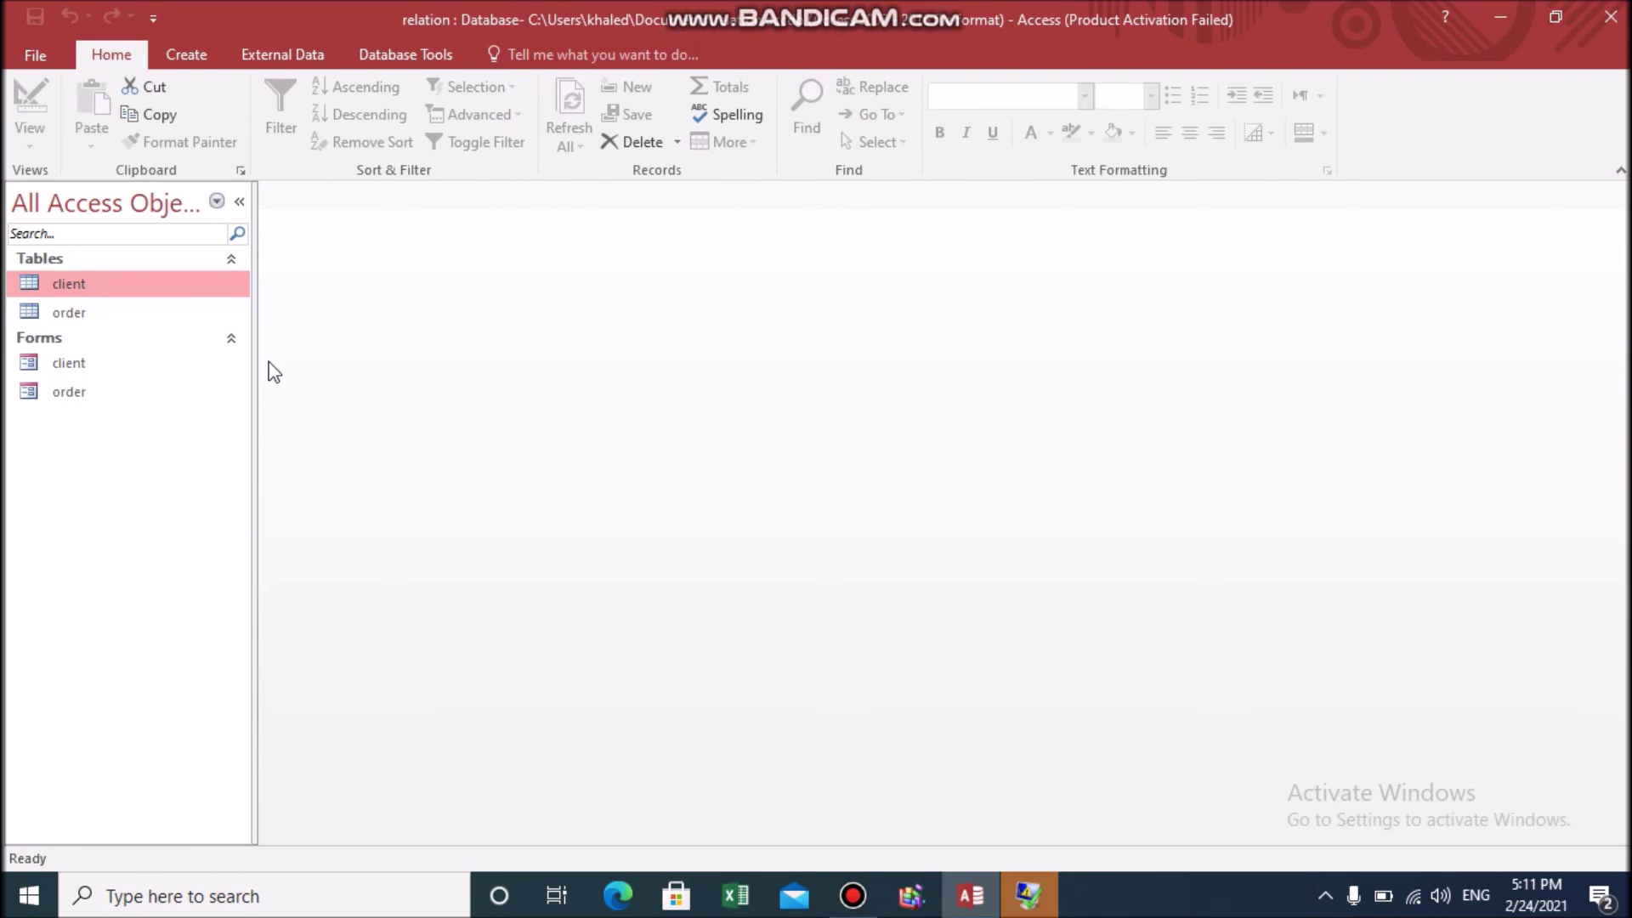
Step: Open the client table's records and set the city to beirut in the first record and achrafieh in the second
double_click(162, 289)
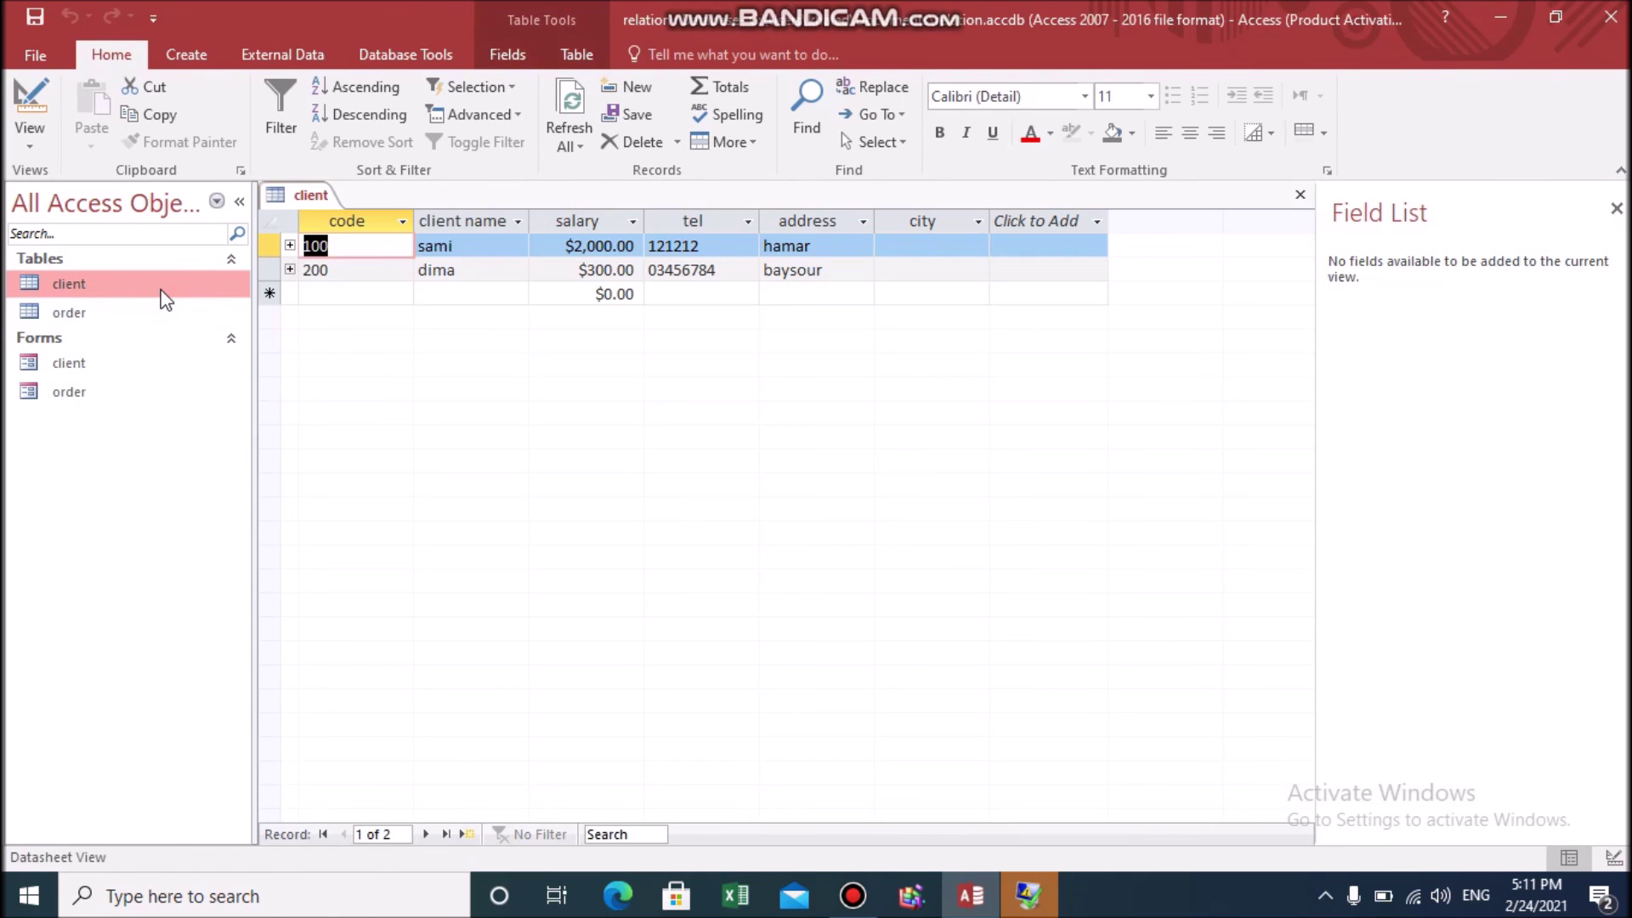
left_click(910, 246)
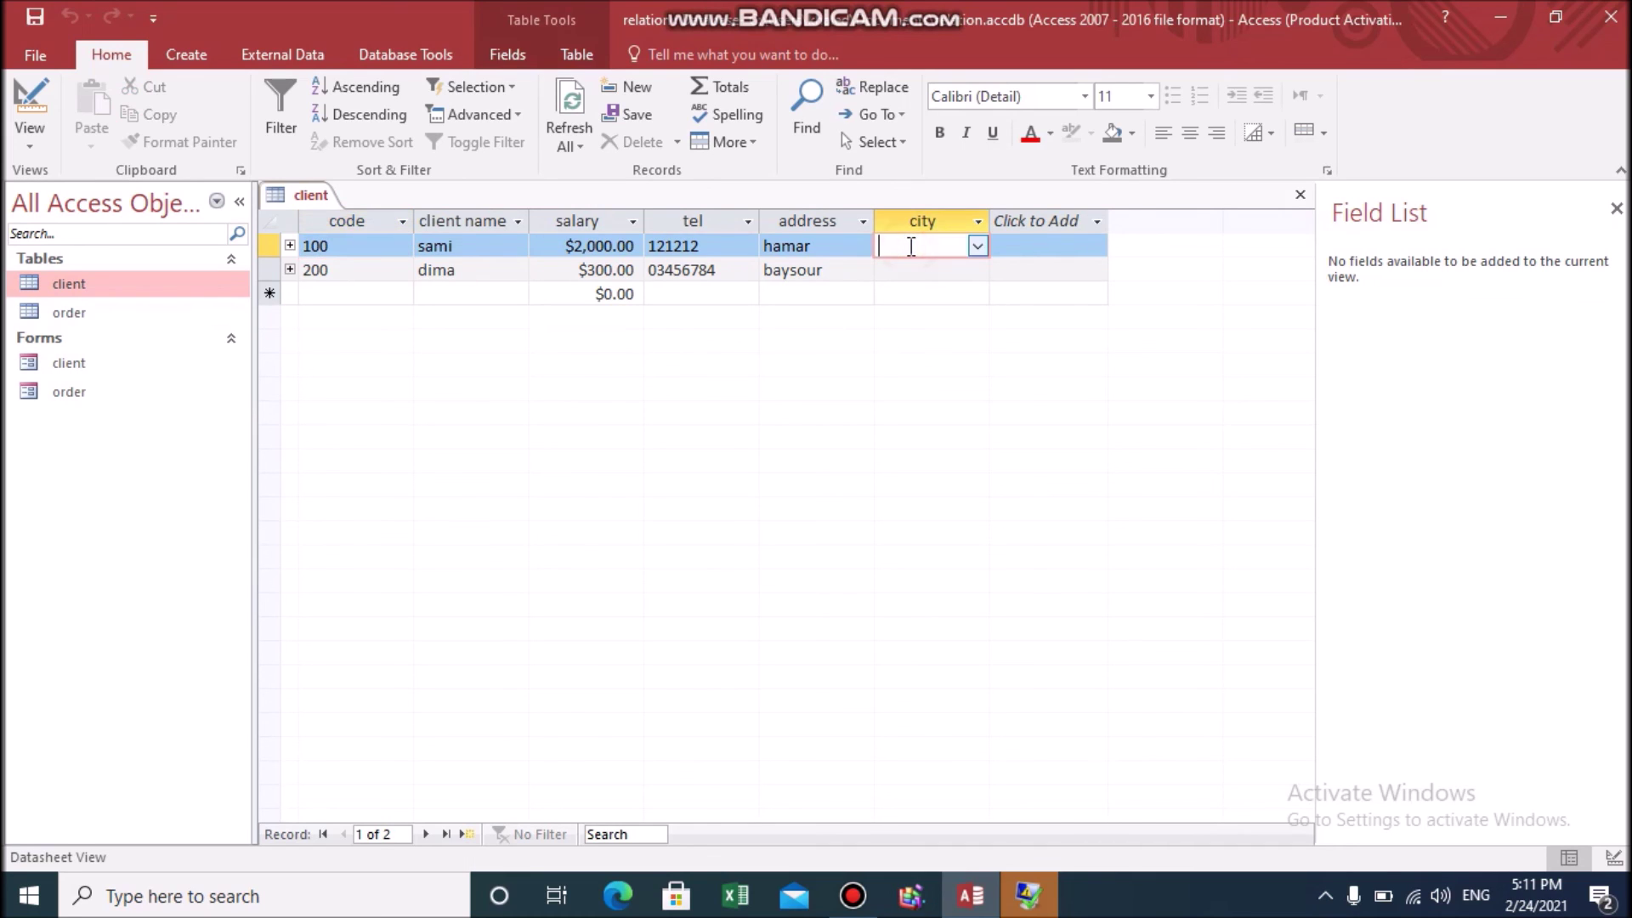
left_click(977, 248)
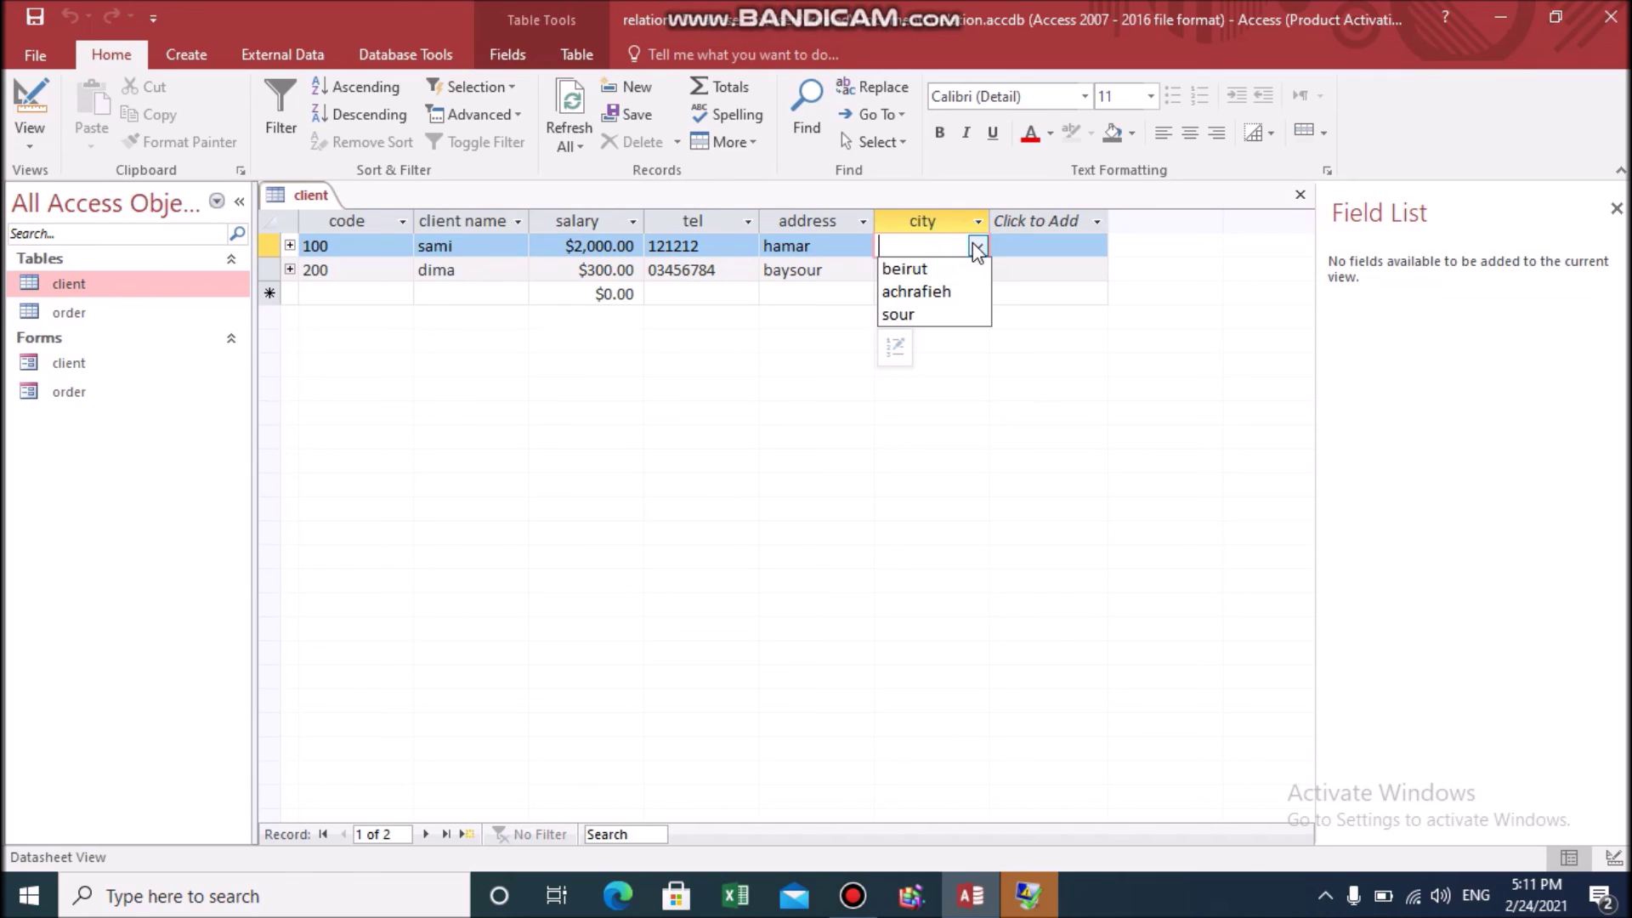
left_click(904, 269)
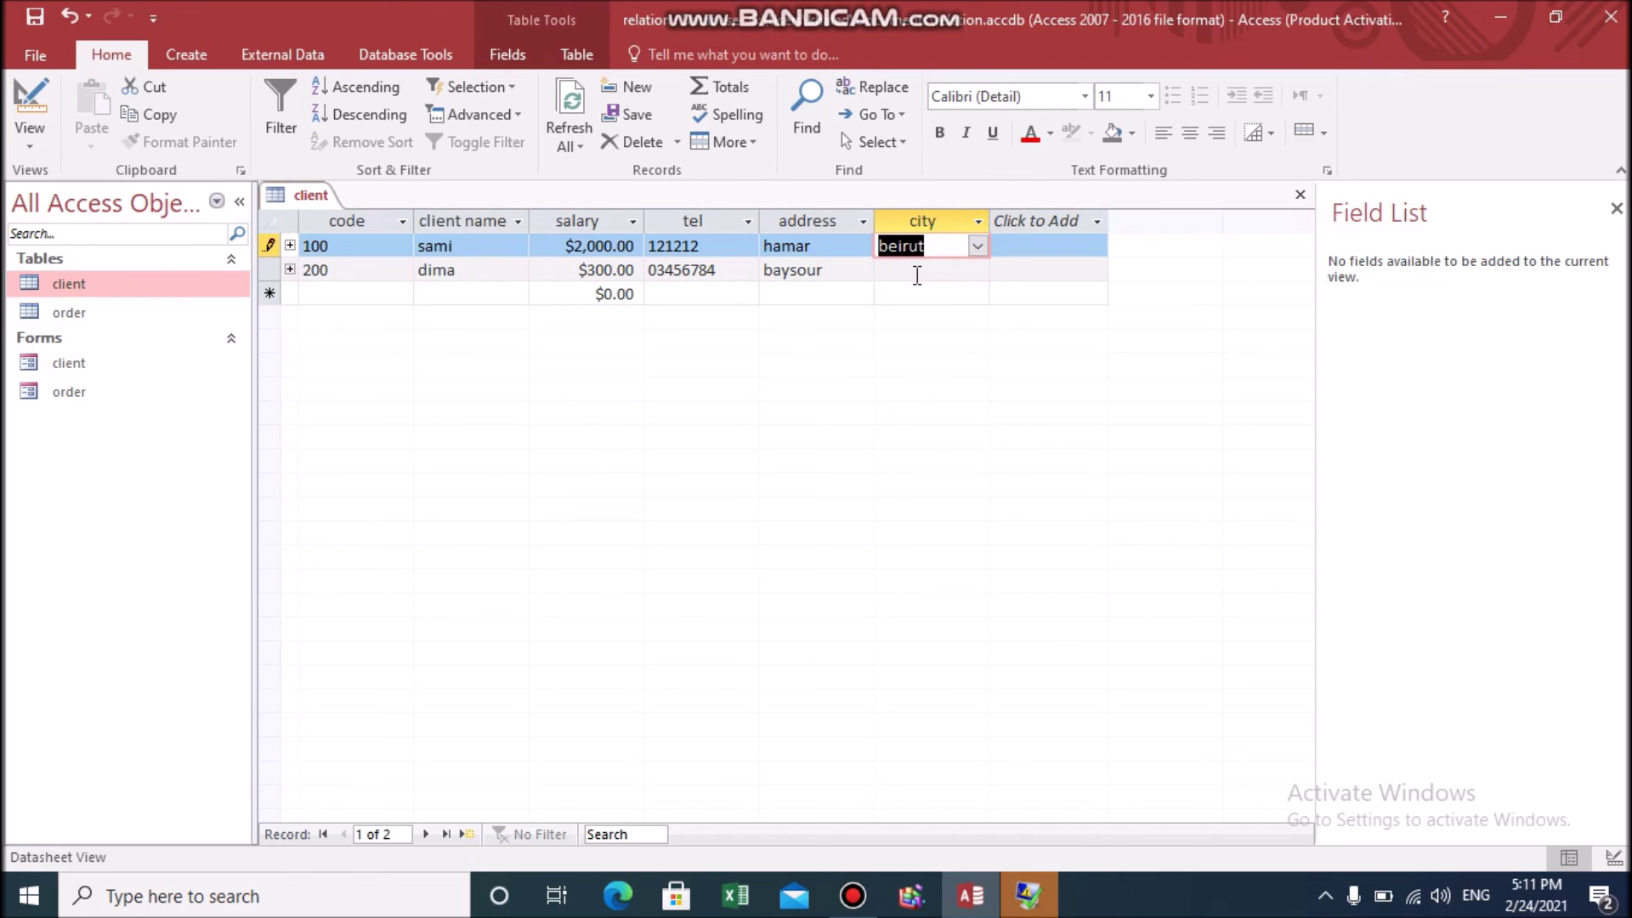
left_click(917, 271)
left_click(977, 269)
left_click(944, 315)
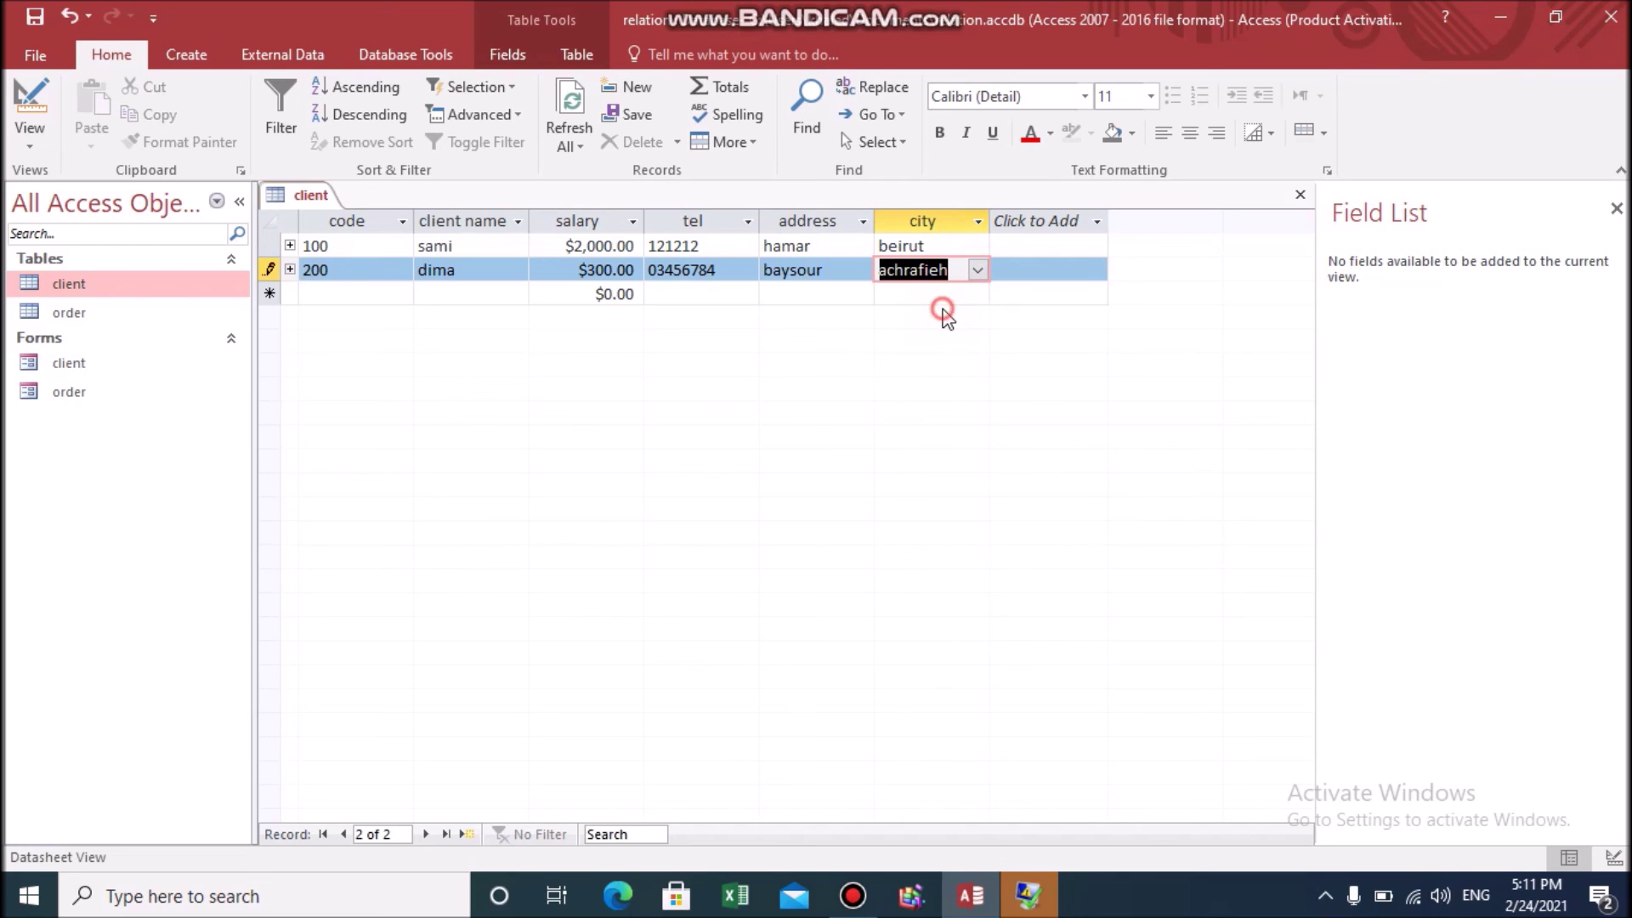